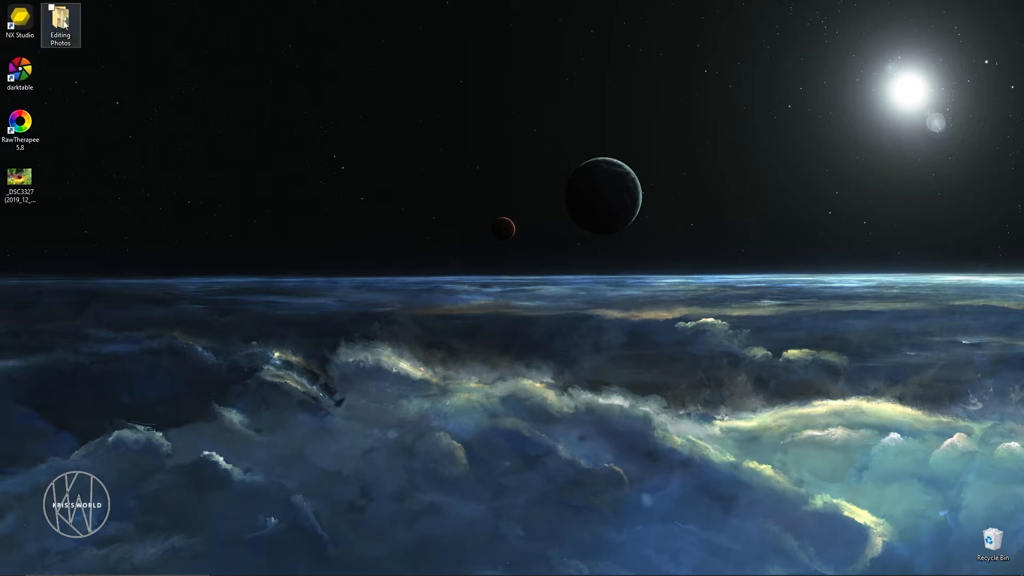
Step: Open NX Studio and look through the full list of adjustment palettes, from Basic Edit Palettes to Versions
left_click(24, 23)
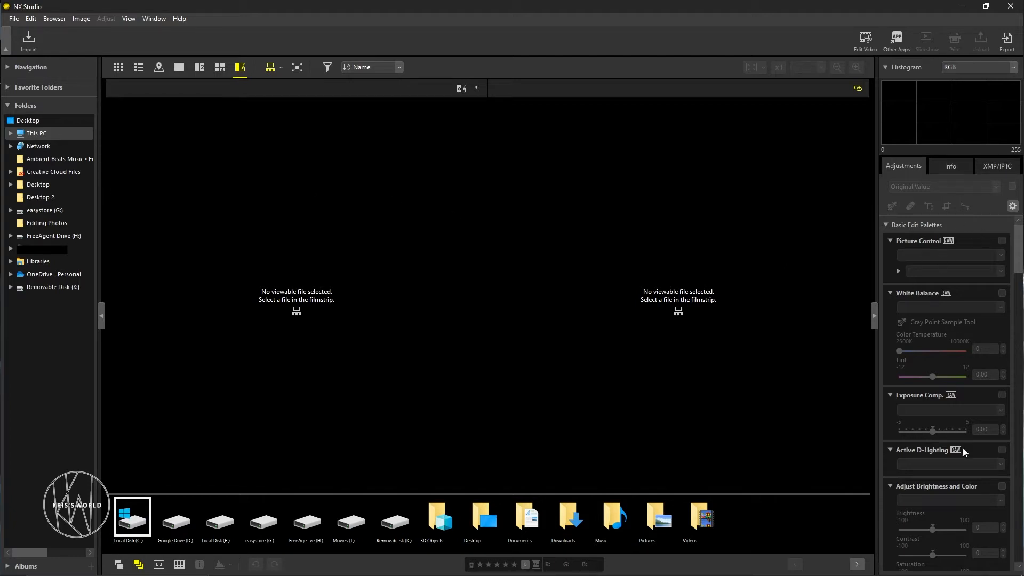
scroll(932, 430, "down", 10)
scroll(936, 424, "down", 12)
scroll(939, 424, "down", 12)
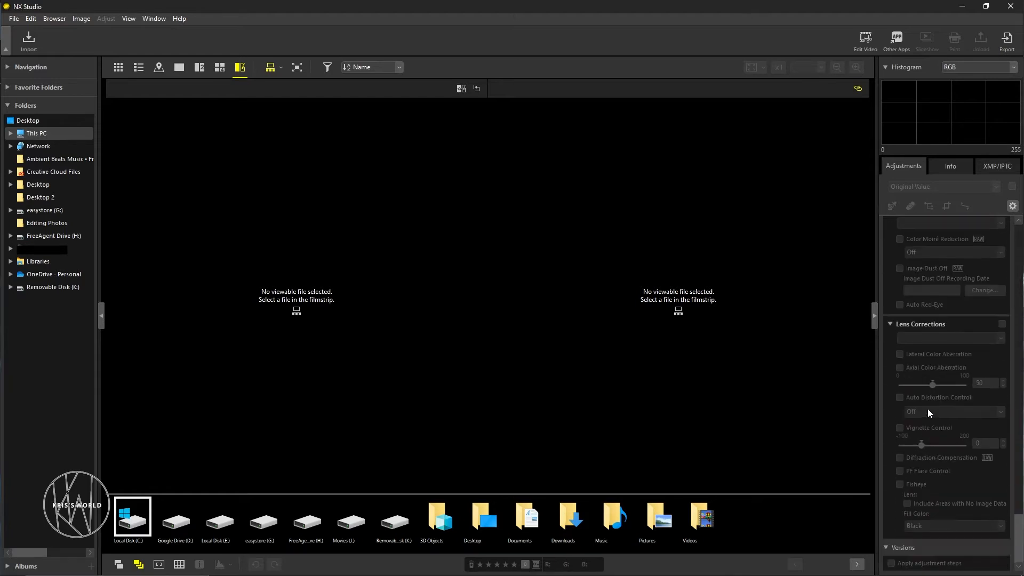
left_click_drag(1016, 538, 1007, 226)
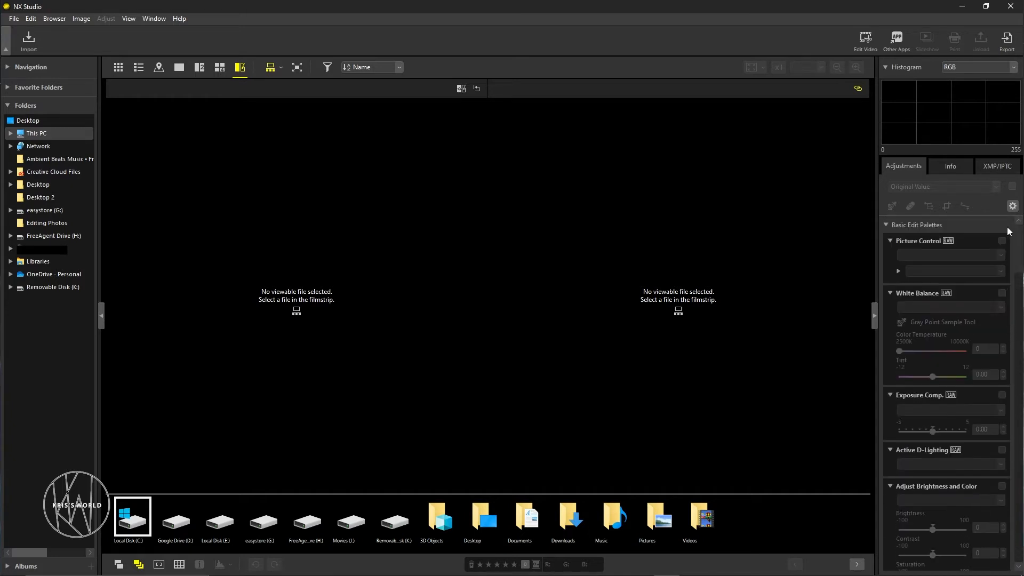
Step: Collapse all the adjustment groups from Basic Edit Palettes down to Versions
left_click(886, 224)
left_click(885, 242)
left_click(885, 259)
left_click(886, 278)
left_click(885, 295)
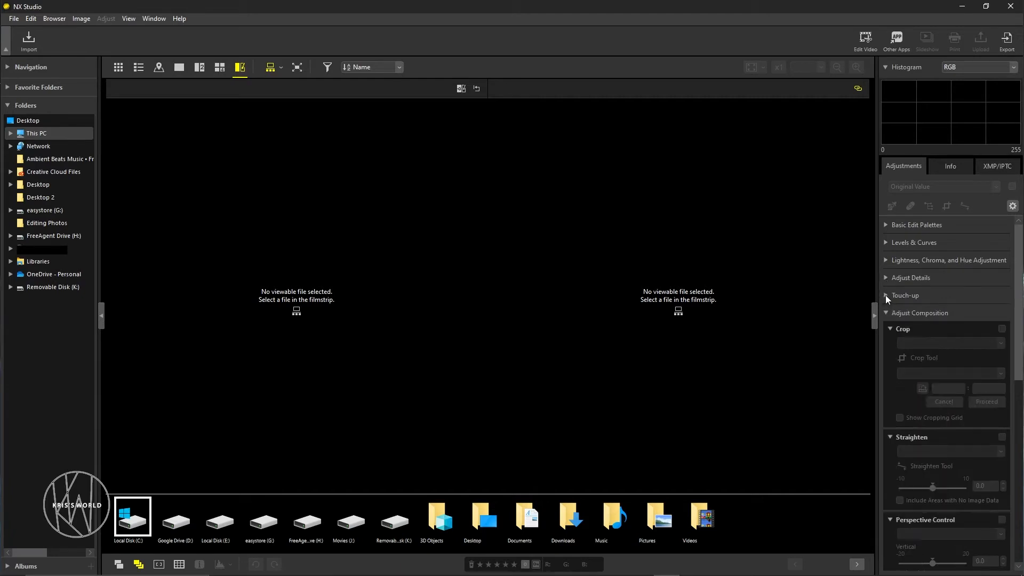
left_click(885, 314)
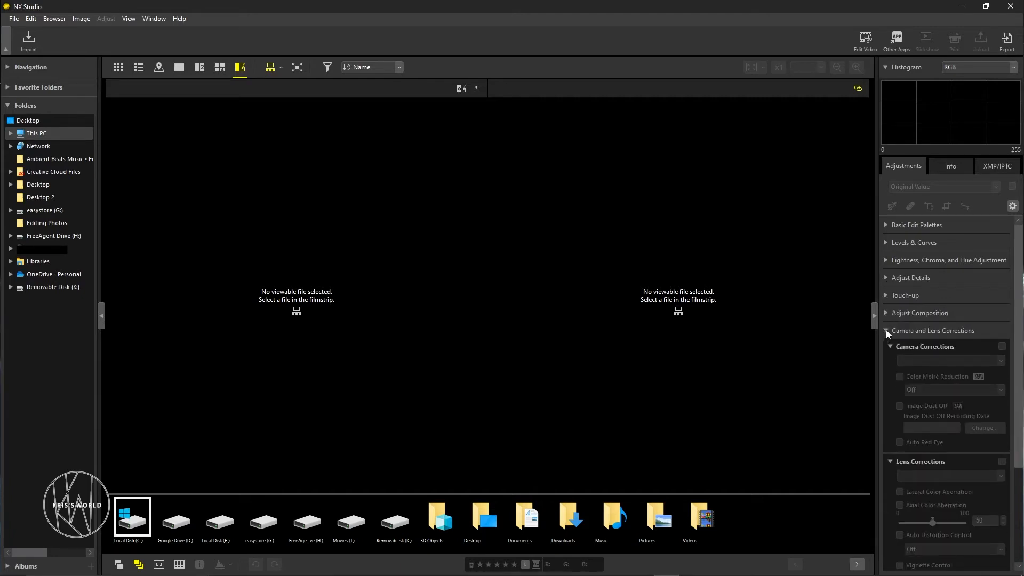
left_click(885, 330)
left_click(885, 349)
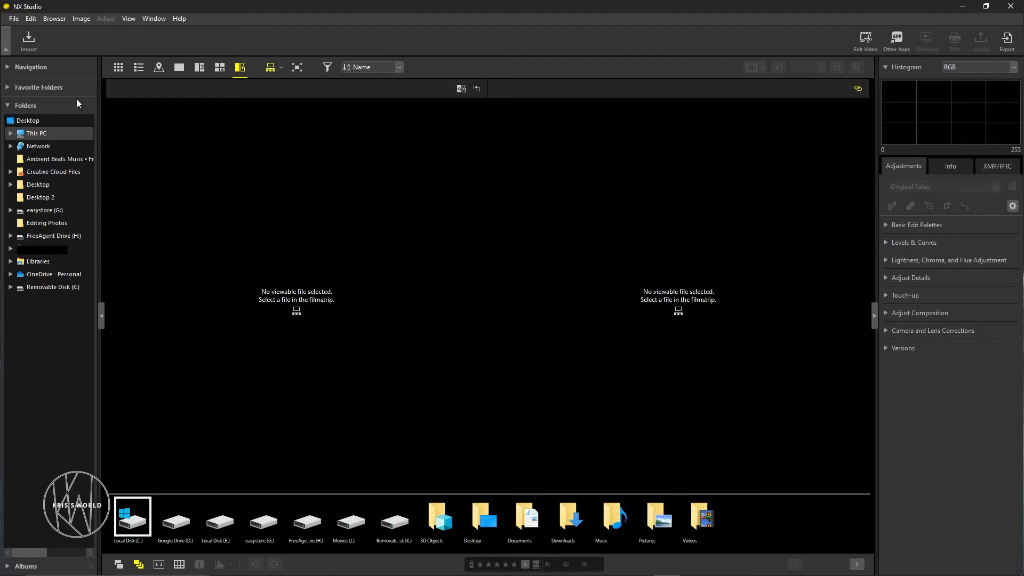
Step: Open the Editing Photos folder and cycle through the thumbnail, list, single, two-image and four-image views, ending on the before/after comparison
left_click(51, 221)
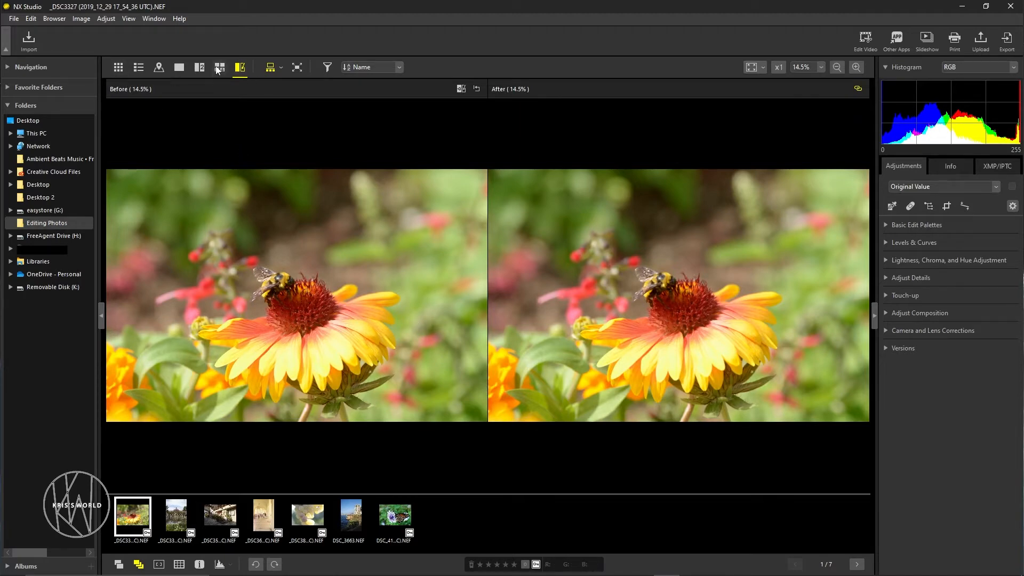
left_click(117, 67)
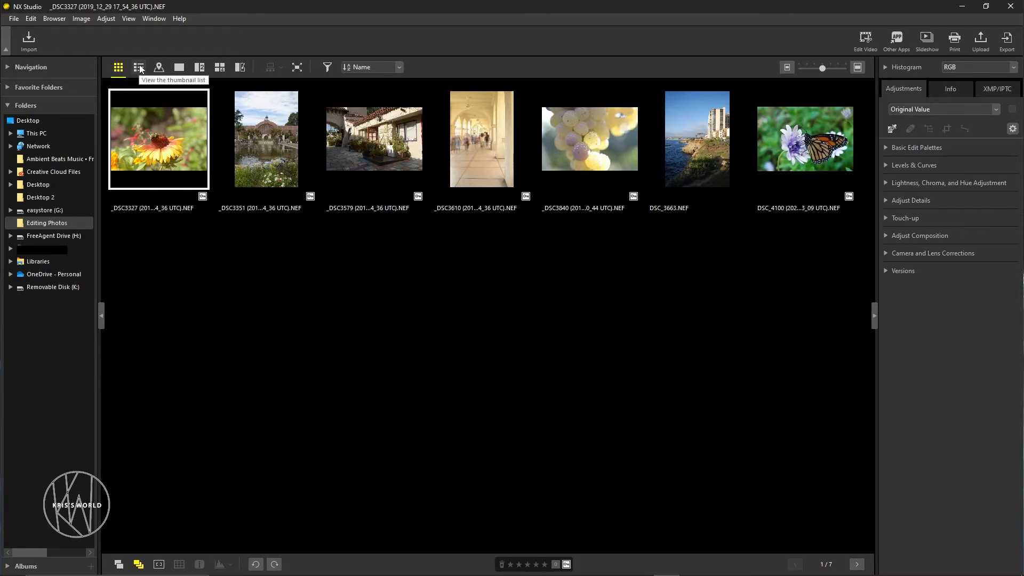
left_click(140, 68)
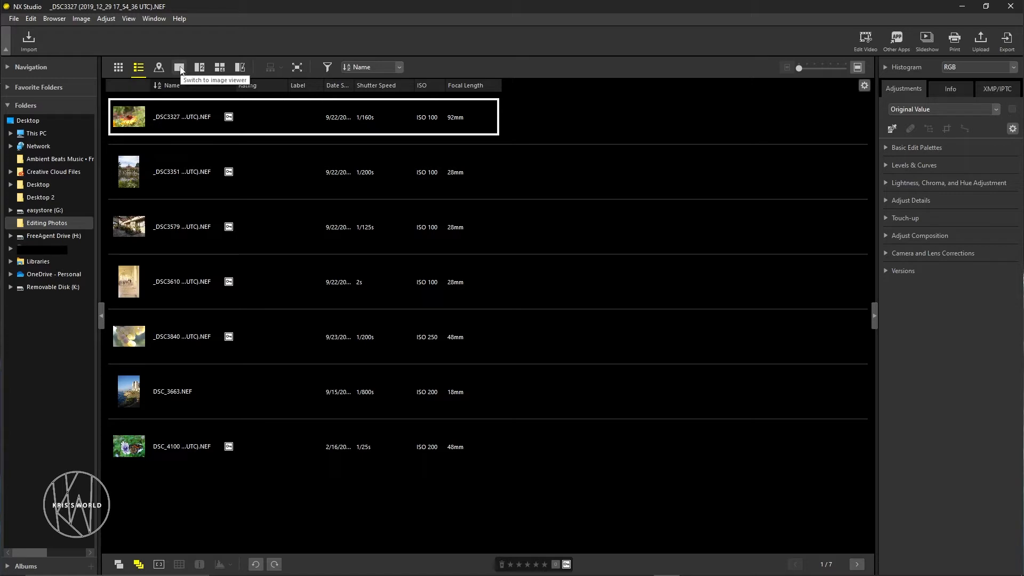
left_click(180, 68)
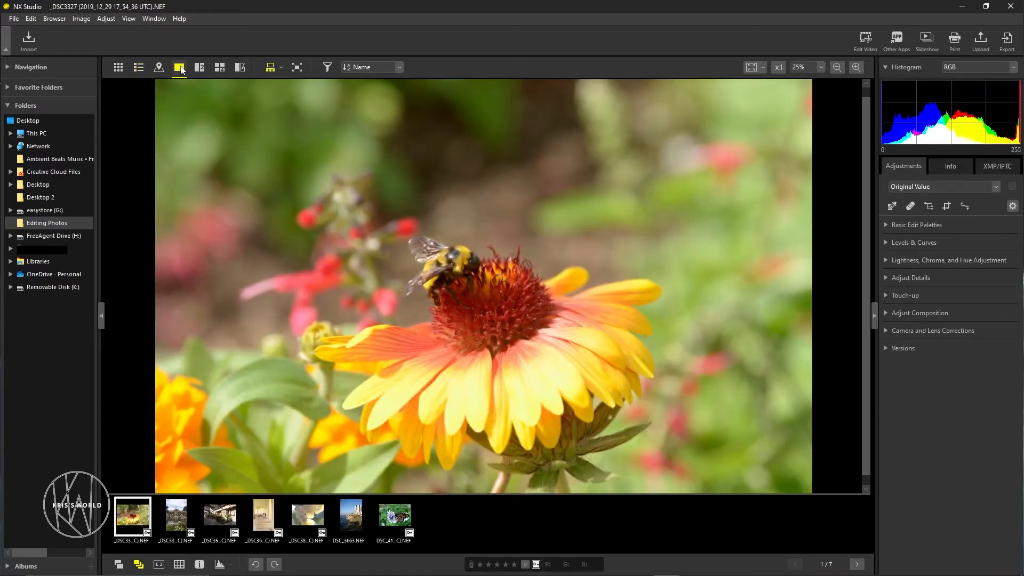
left_click(202, 68)
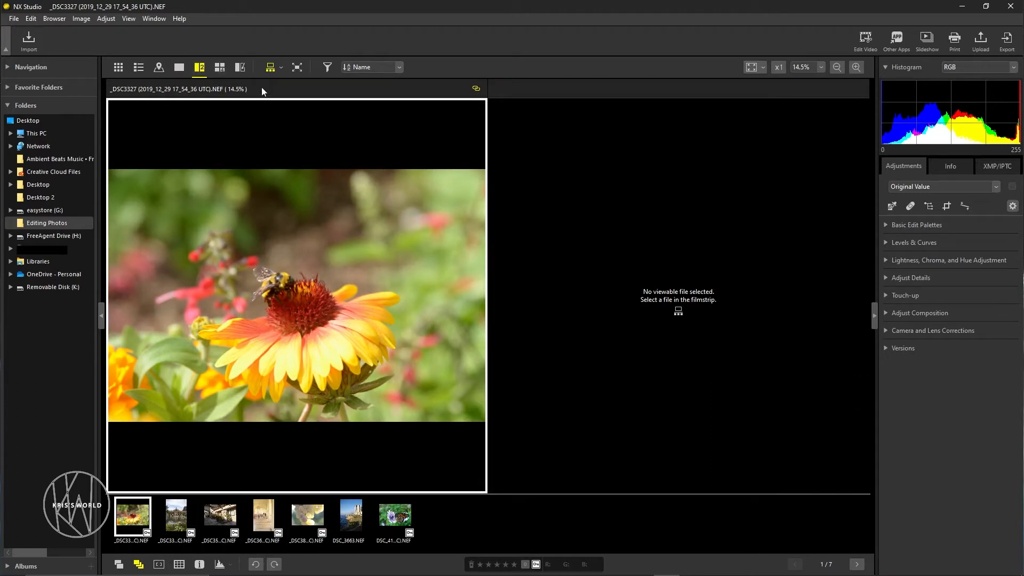
left_click(223, 67)
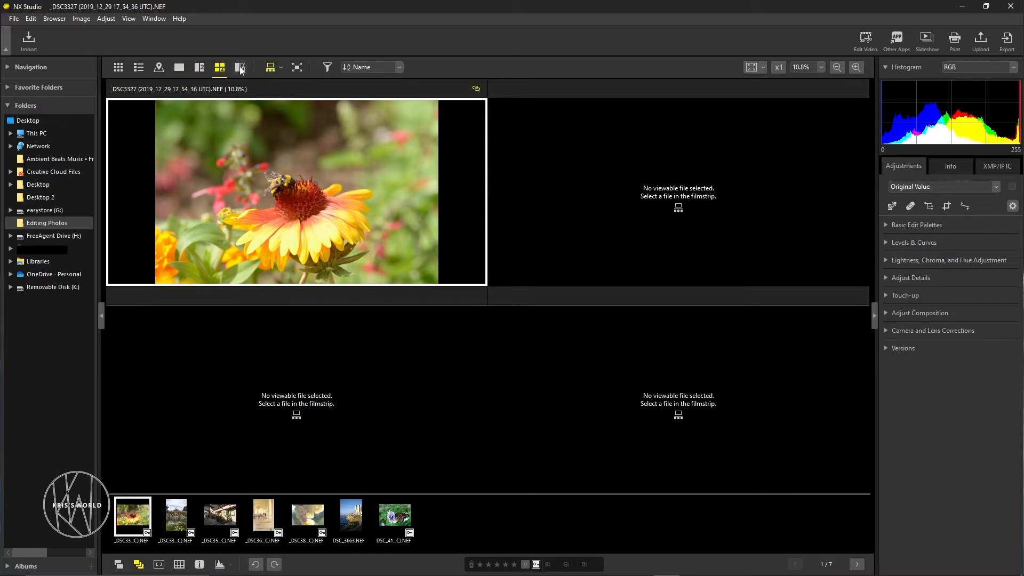
left_click(239, 67)
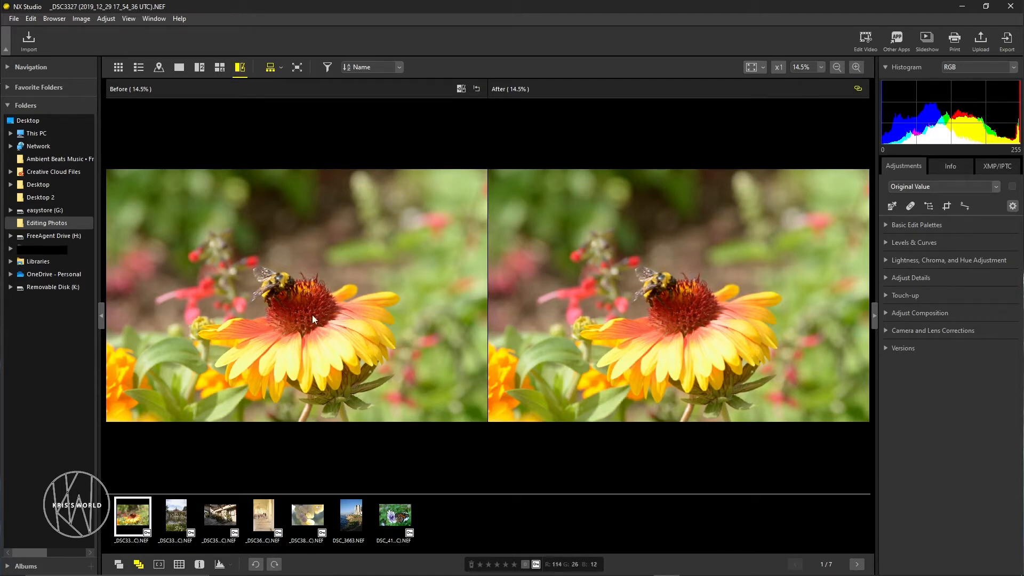
Step: Set the bee photo's white balance color temperature to 5600, and raise it to 6500
left_click(884, 225)
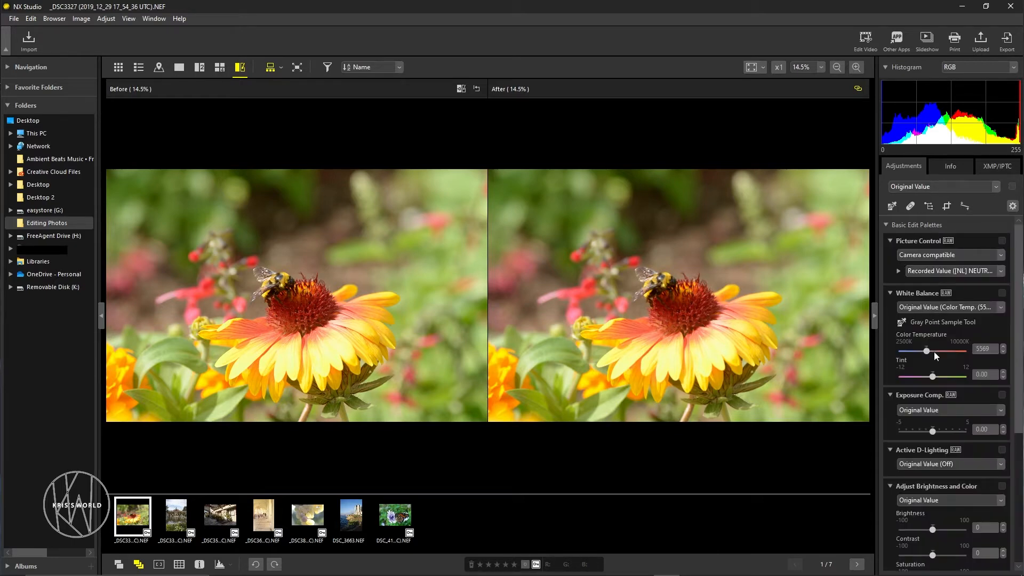
double_click(995, 347)
type("5600")
key("Return")
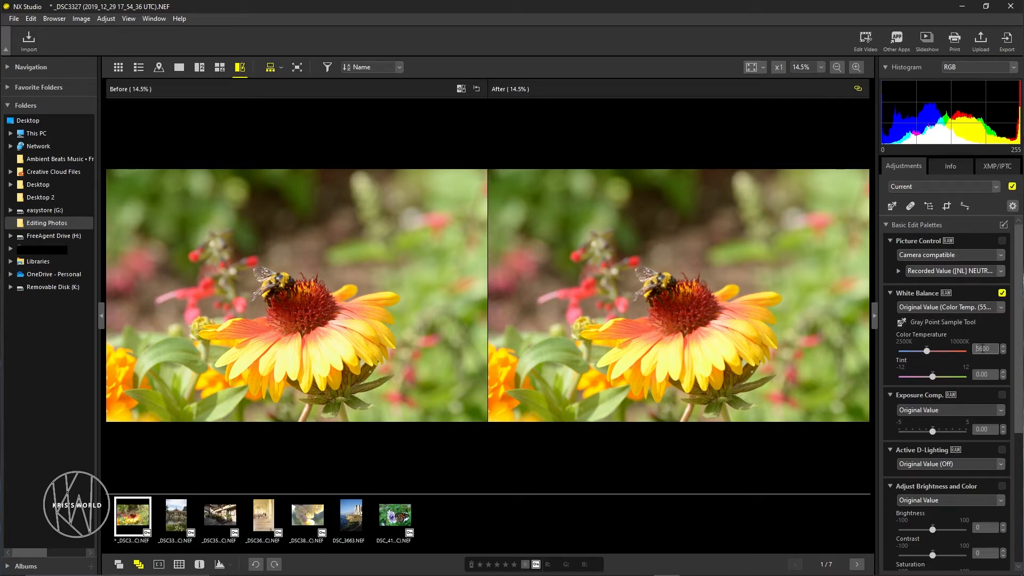
double_click(994, 348)
type("6500")
key("Return")
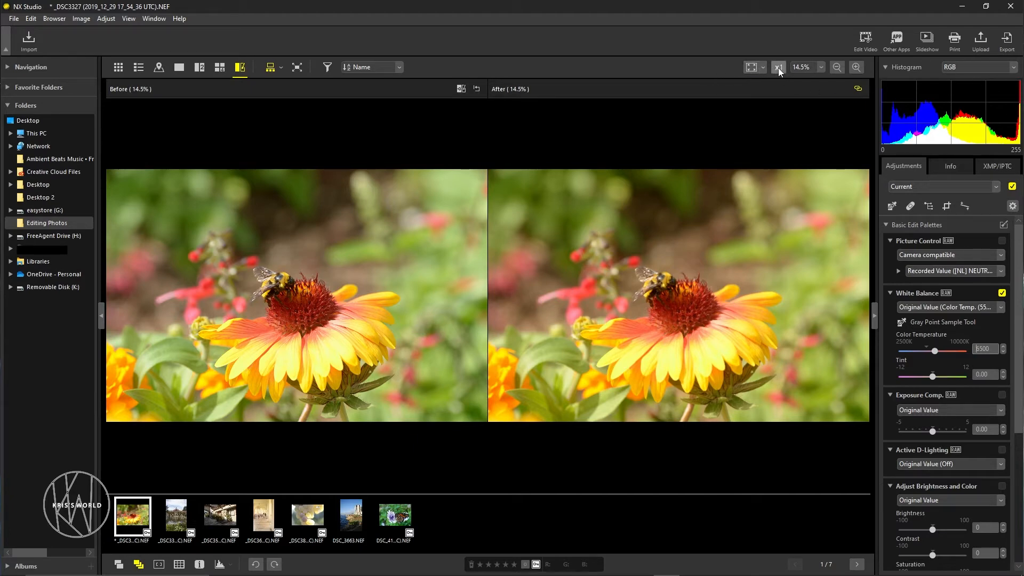
Step: Compare the before and after images at 100%, 50%, 25% and 13% zoom
left_click(820, 68)
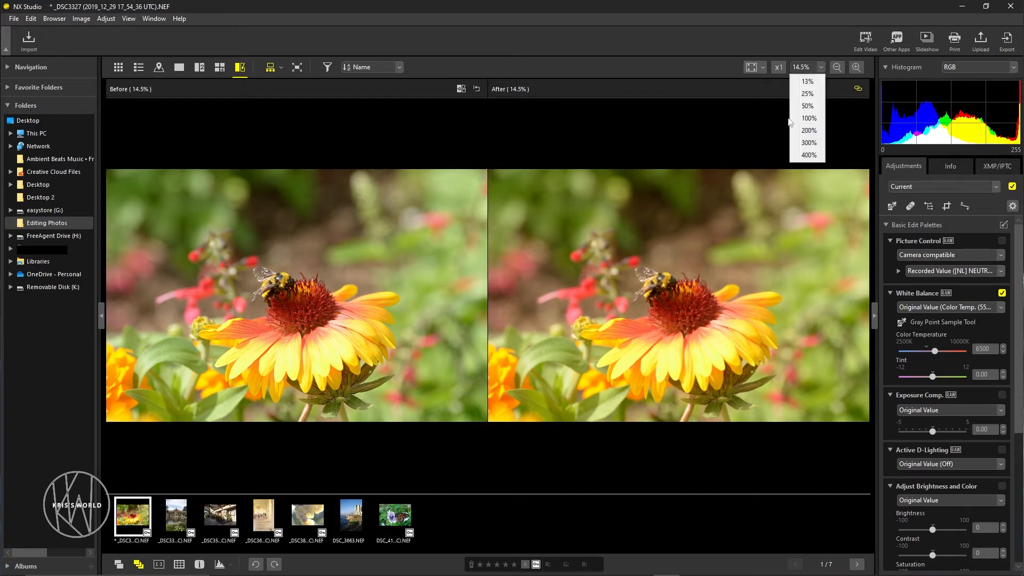
left_click(807, 118)
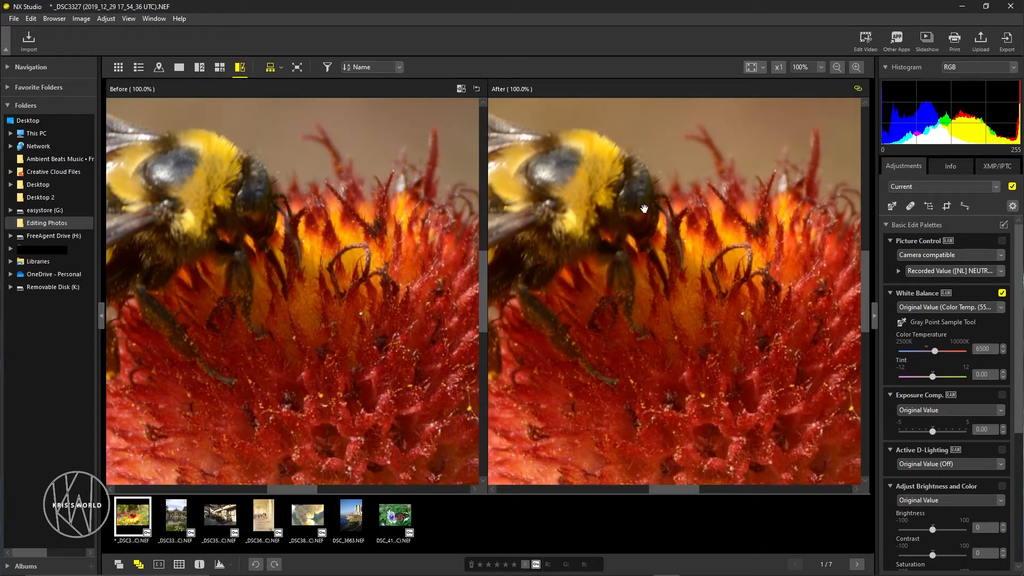
left_click(820, 68)
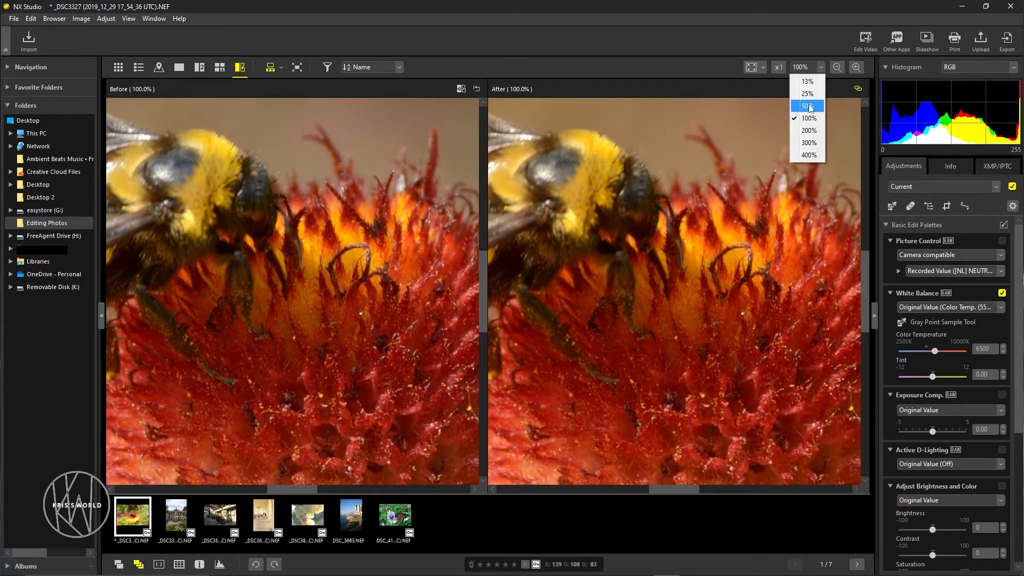
left_click(808, 106)
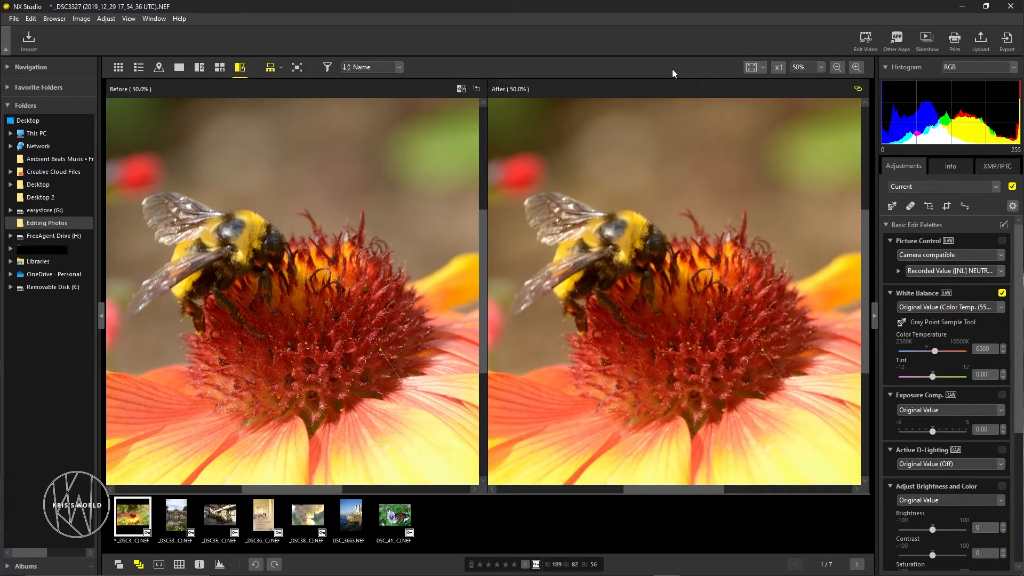
left_click(821, 68)
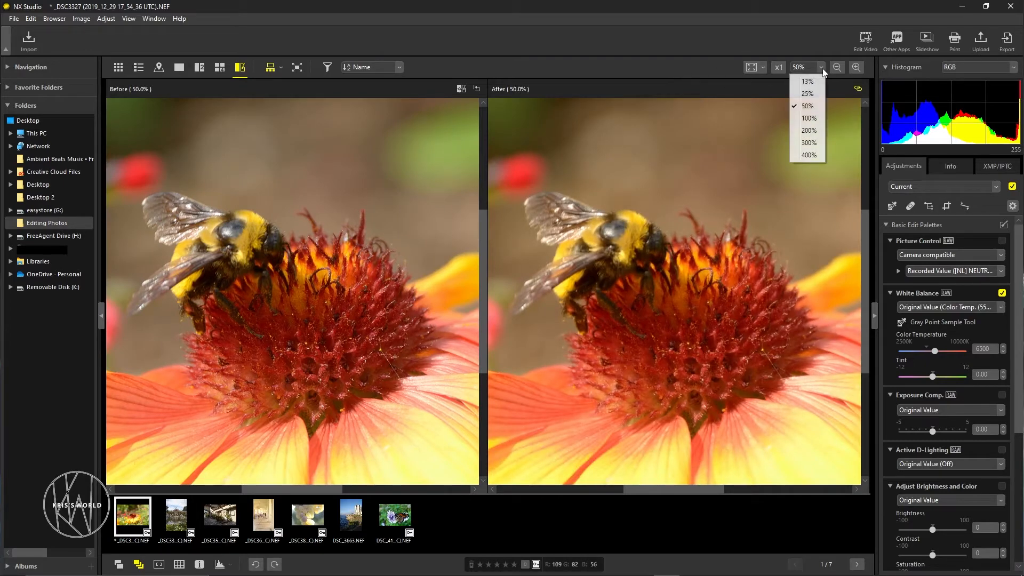
left_click(808, 96)
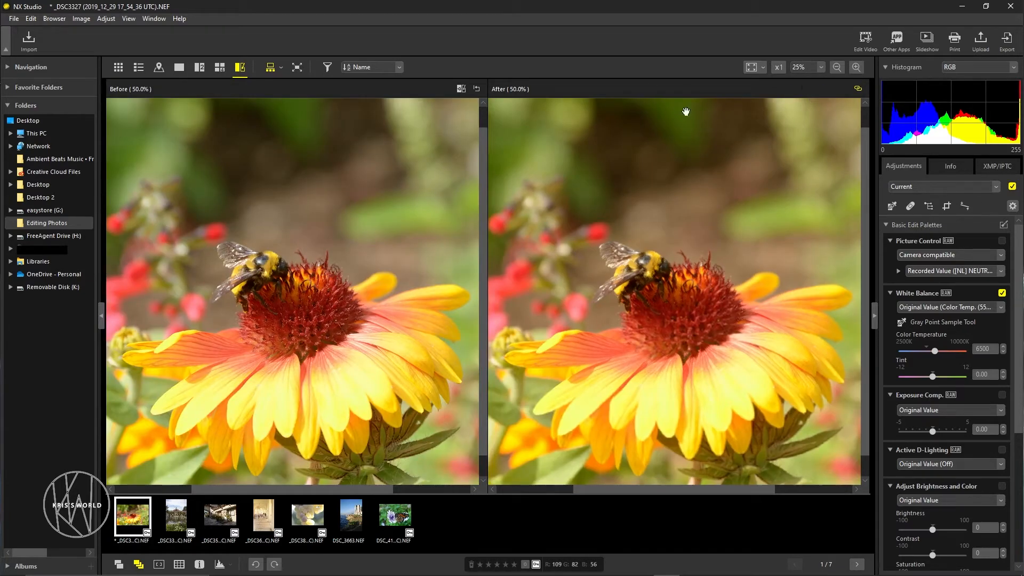
left_click(818, 68)
left_click(817, 77)
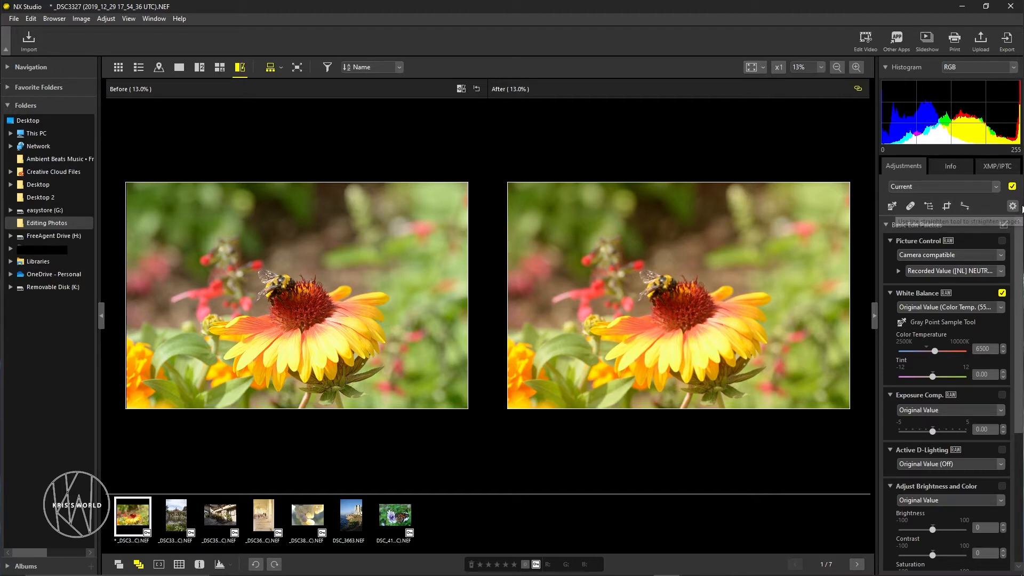
left_click(1012, 206)
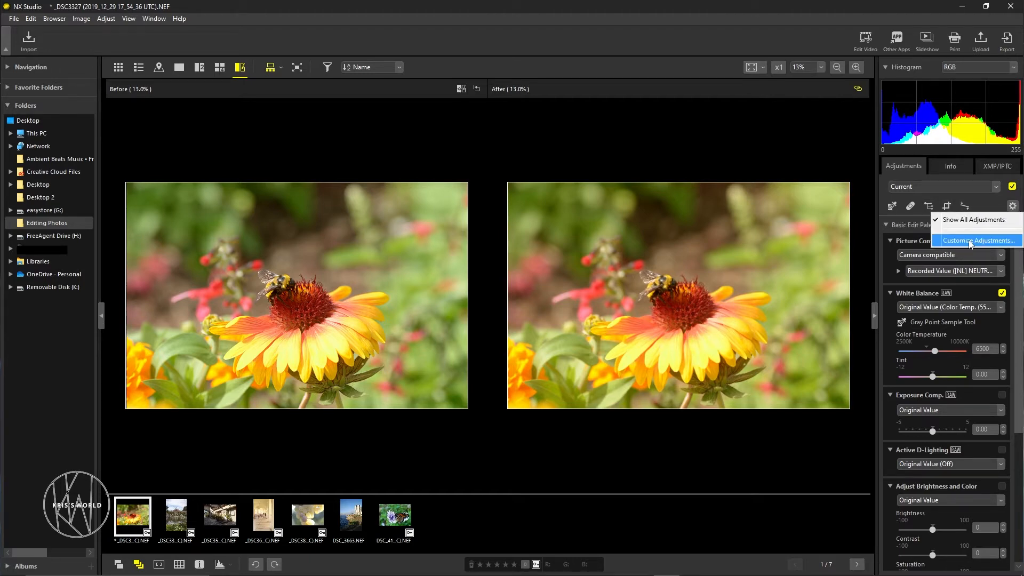
left_click(983, 203)
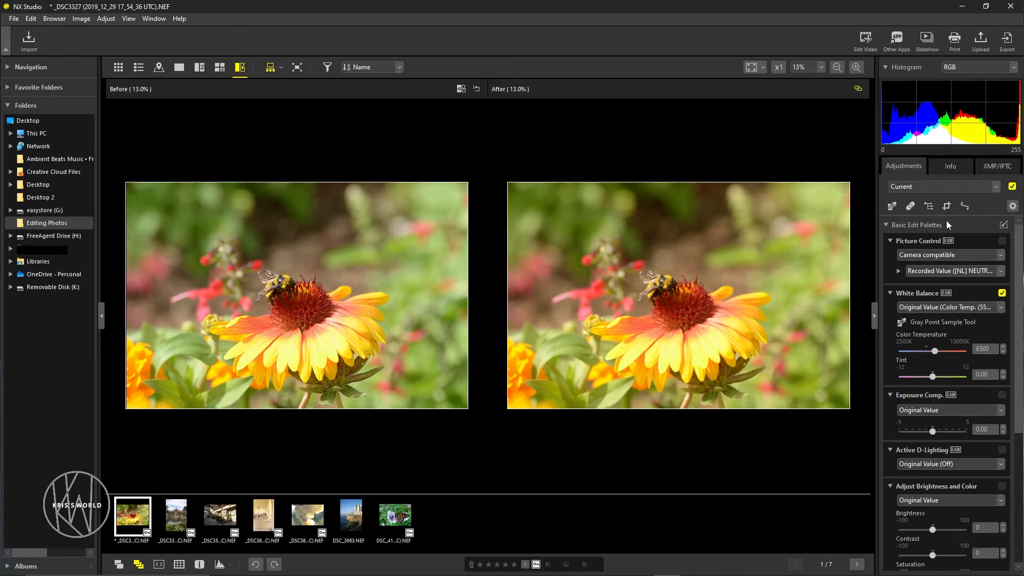
left_click(885, 225)
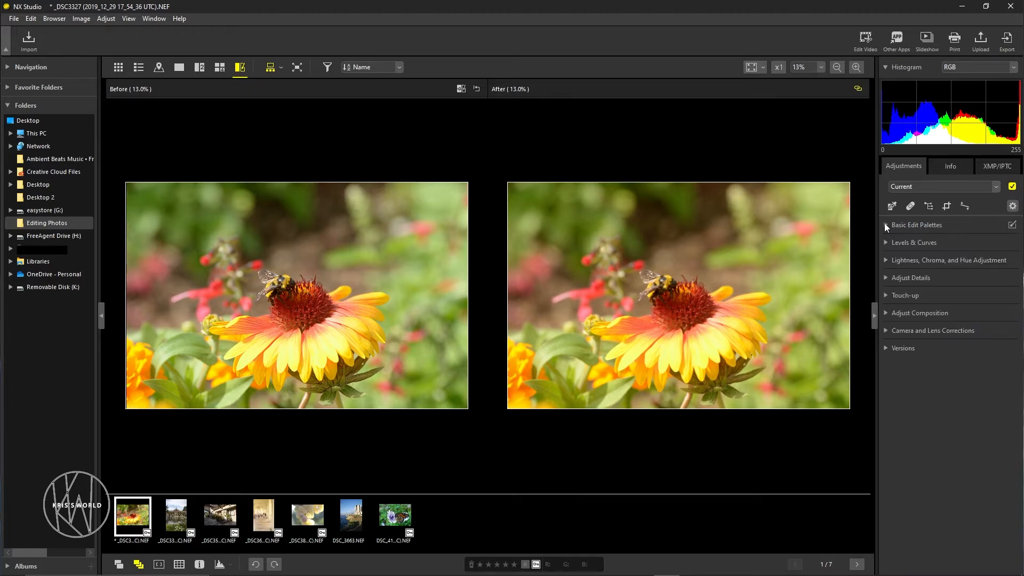
left_click(885, 224)
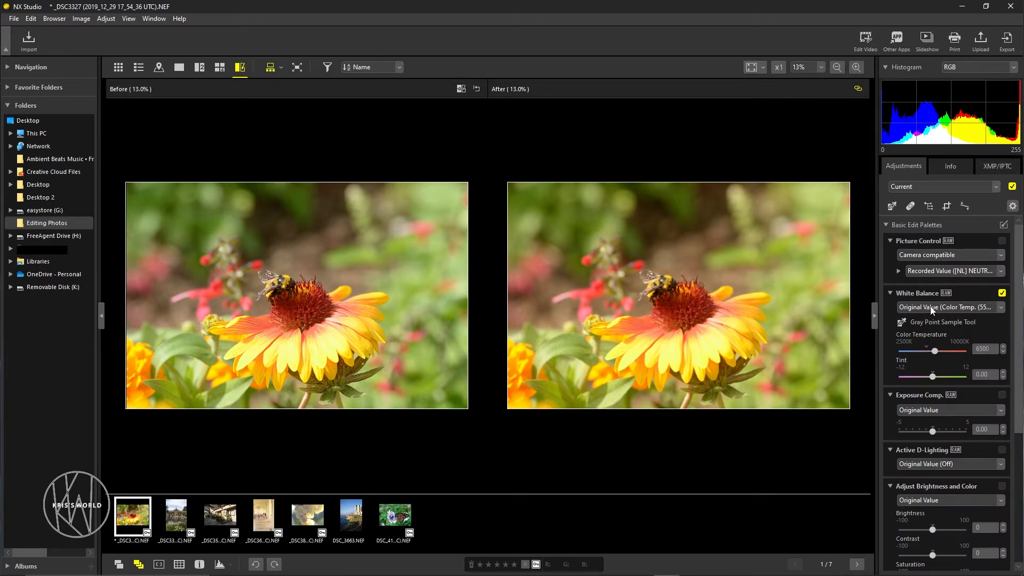
Step: Collapse the White Balance palette while leaving the Picture Control palette expanded
left_click(889, 293)
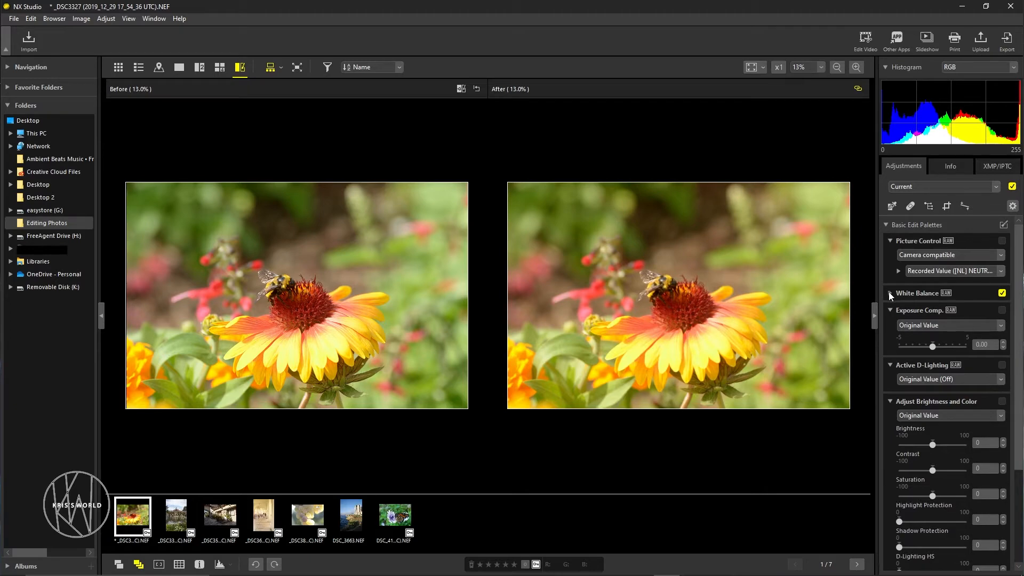
left_click(951, 256)
left_click(963, 245)
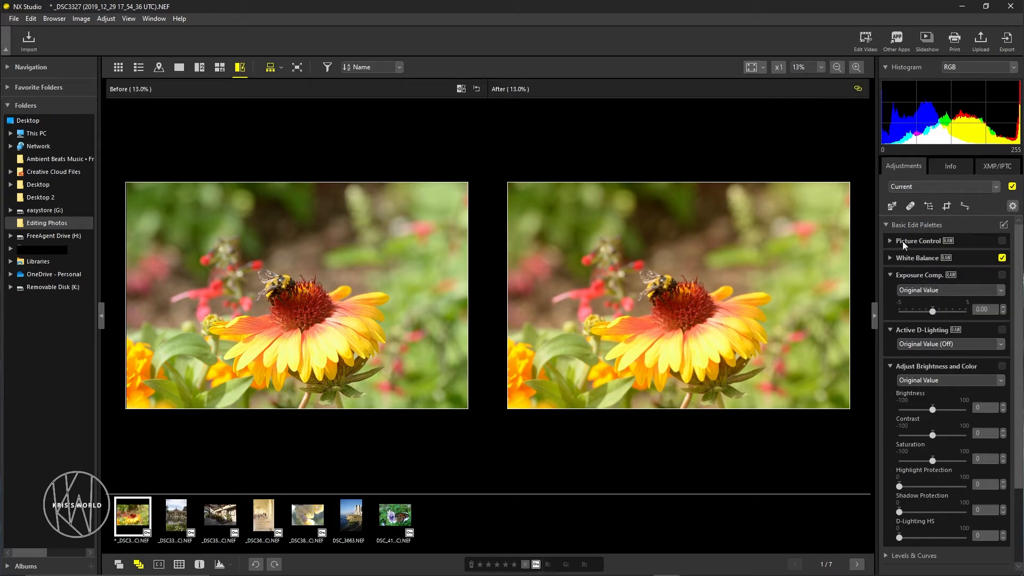
left_click(890, 240)
Step: Try the Standard, Neutral and Monochrome picture controls on the bee photo, and settle on Vivid
left_click(959, 272)
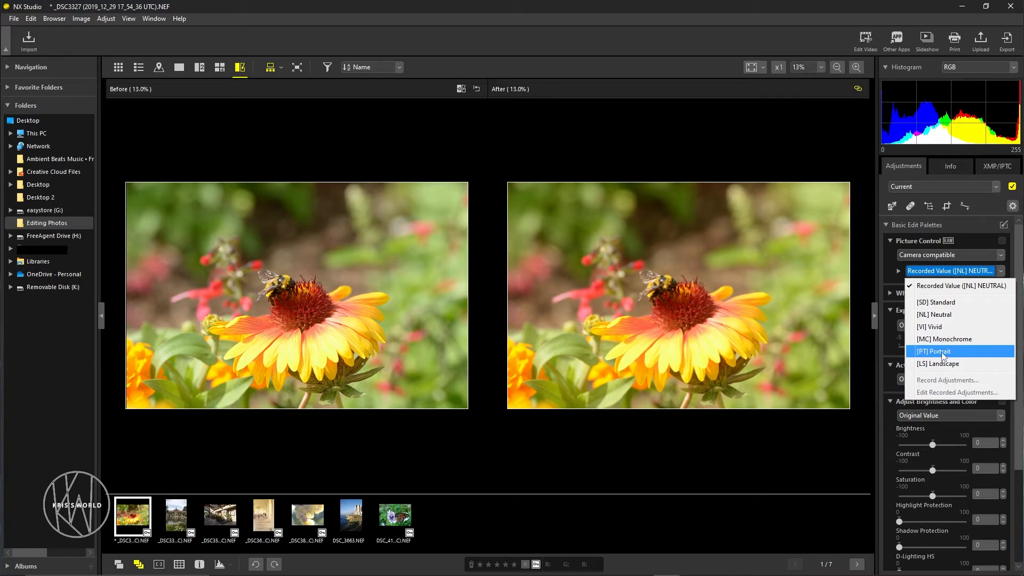
left_click(963, 303)
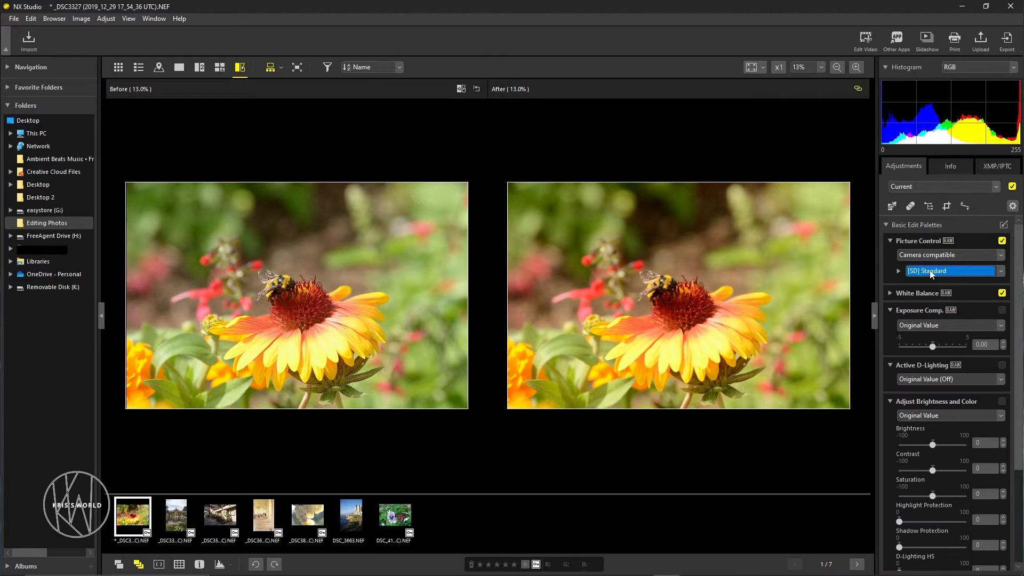
left_click(932, 274)
left_click(940, 313)
left_click(949, 273)
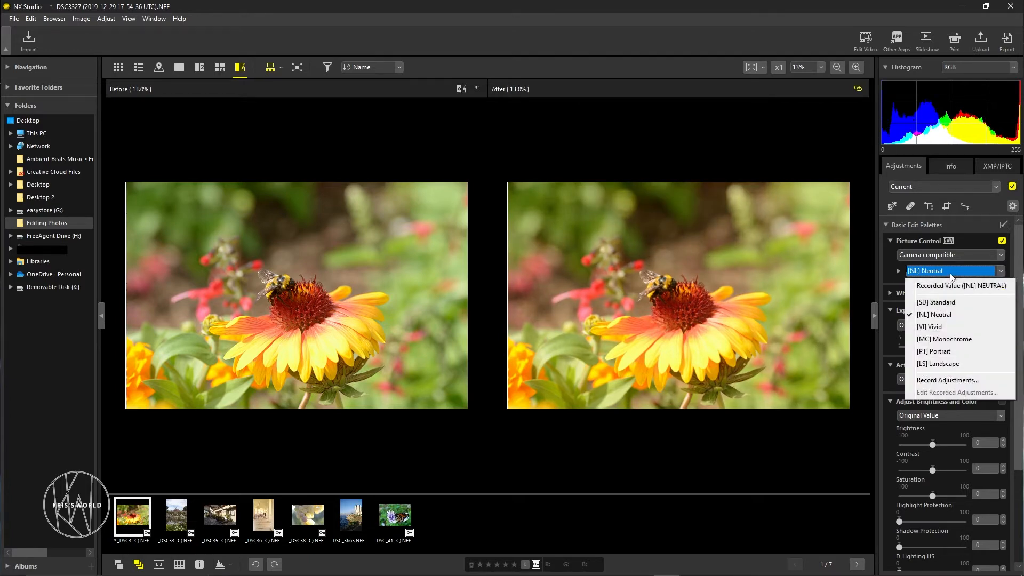
left_click(940, 339)
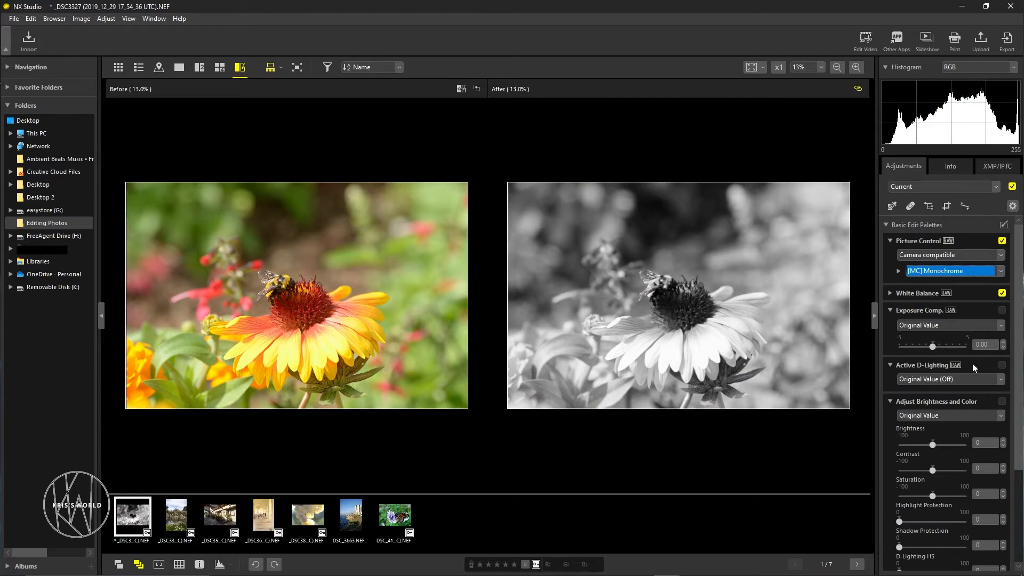
left_click(920, 271)
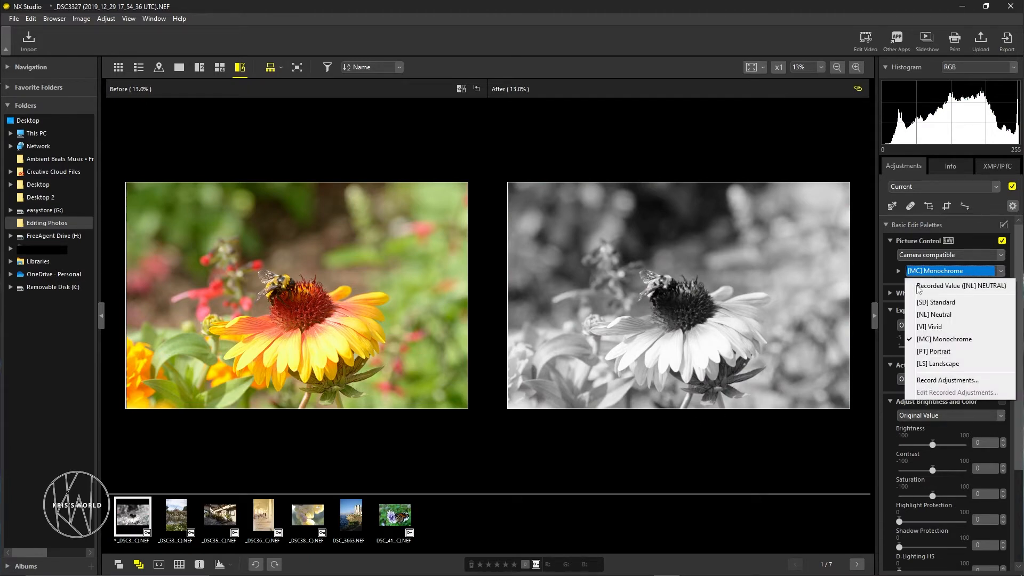
left_click(930, 327)
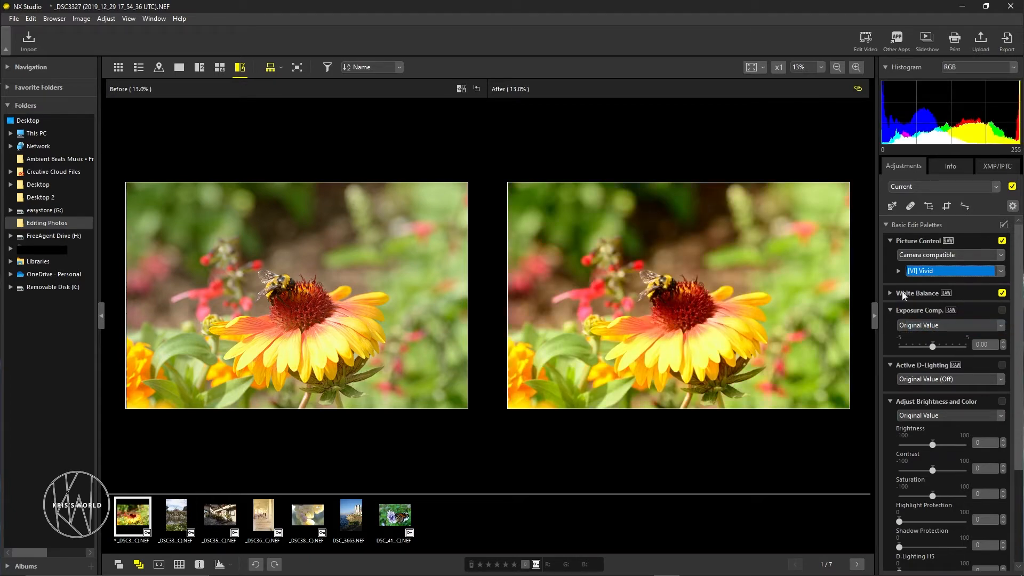
Step: Collapse the Picture Control palette and try exposure compensation at 5.00, -5.00 and 0.28 on the bee photo
left_click(889, 241)
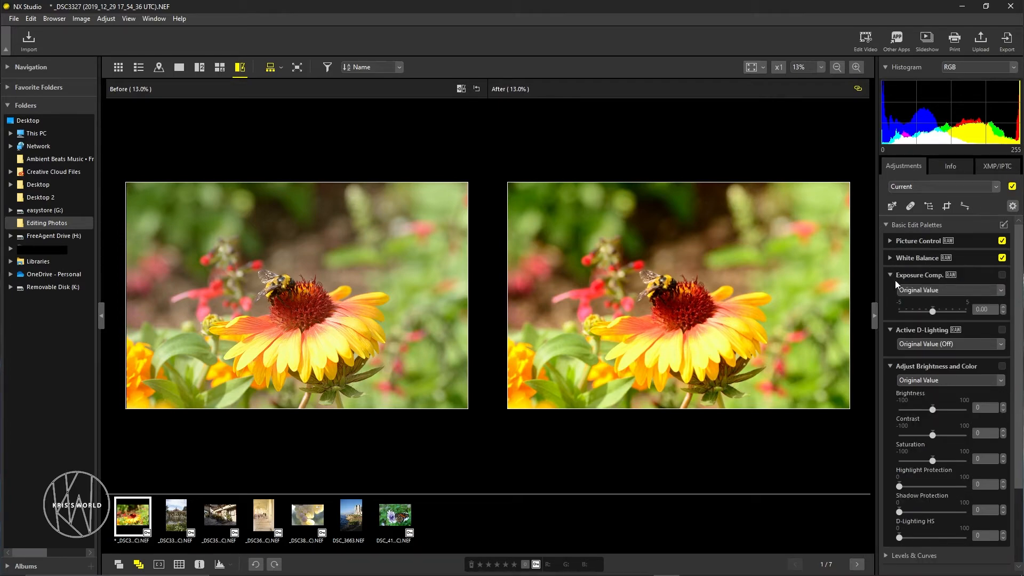
left_click_drag(932, 312, 965, 311)
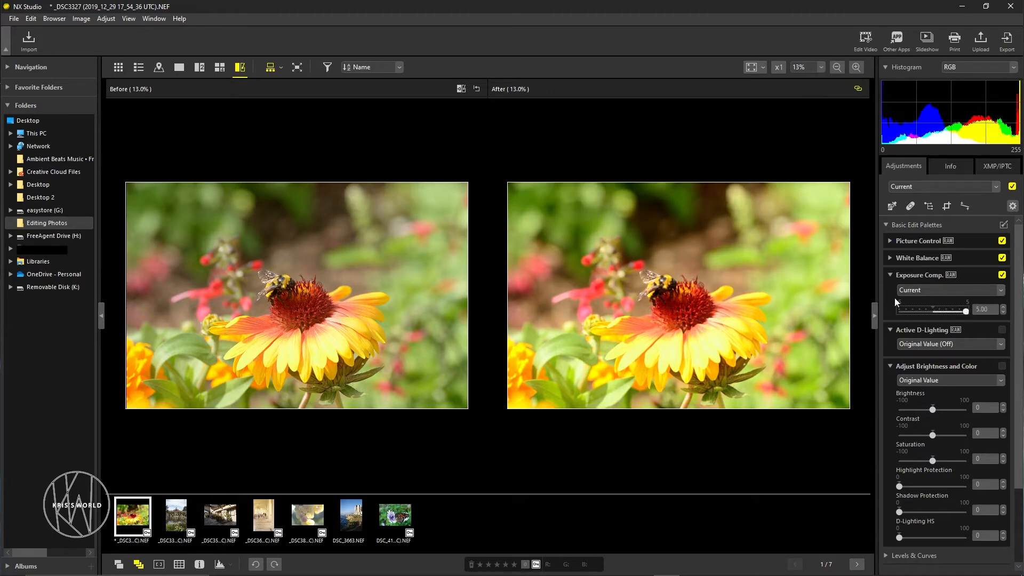
left_click_drag(966, 312, 888, 320)
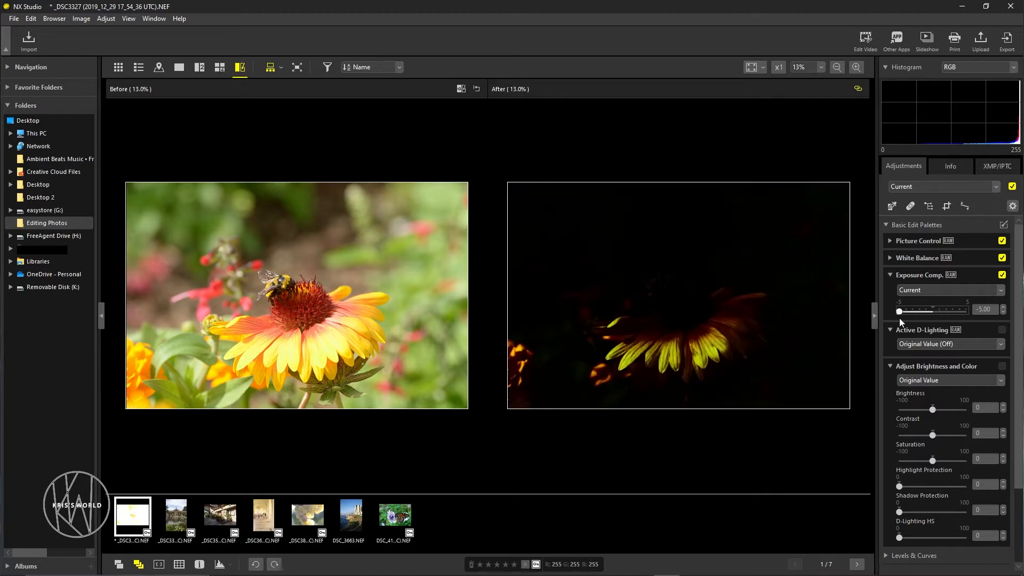
left_click_drag(898, 311, 933, 315)
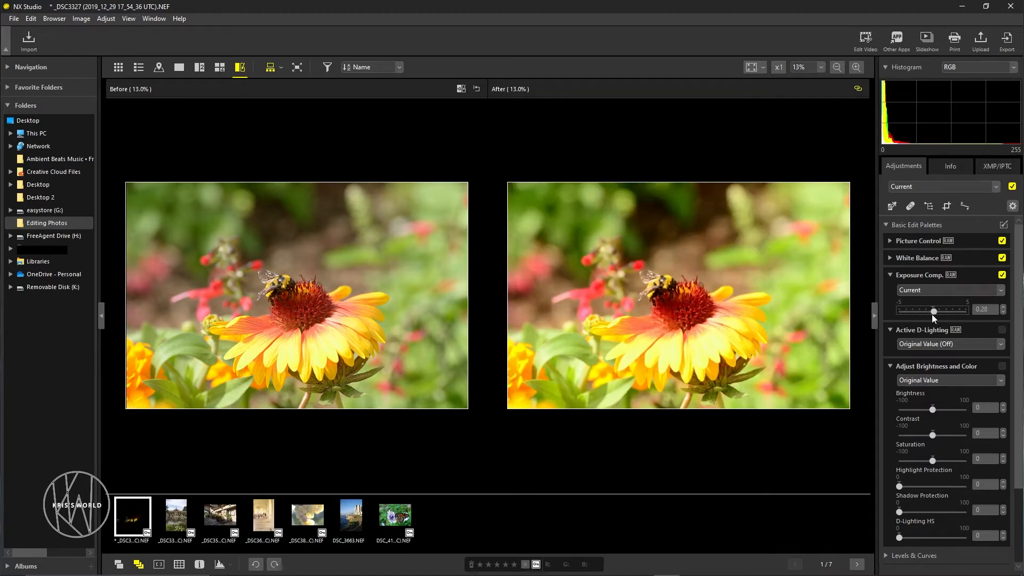
Step: Lower the exposure compensation to -0.68 to compare it with the original, and raise it to 0.12
left_click_drag(932, 315, 931, 315)
left_click_drag(929, 311, 929, 313)
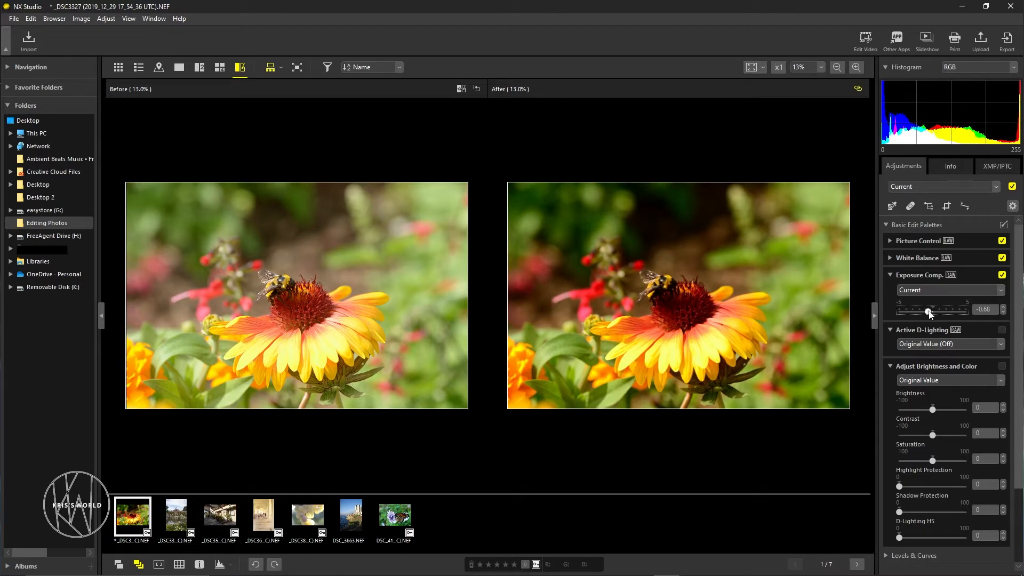
left_click_drag(930, 314, 933, 316)
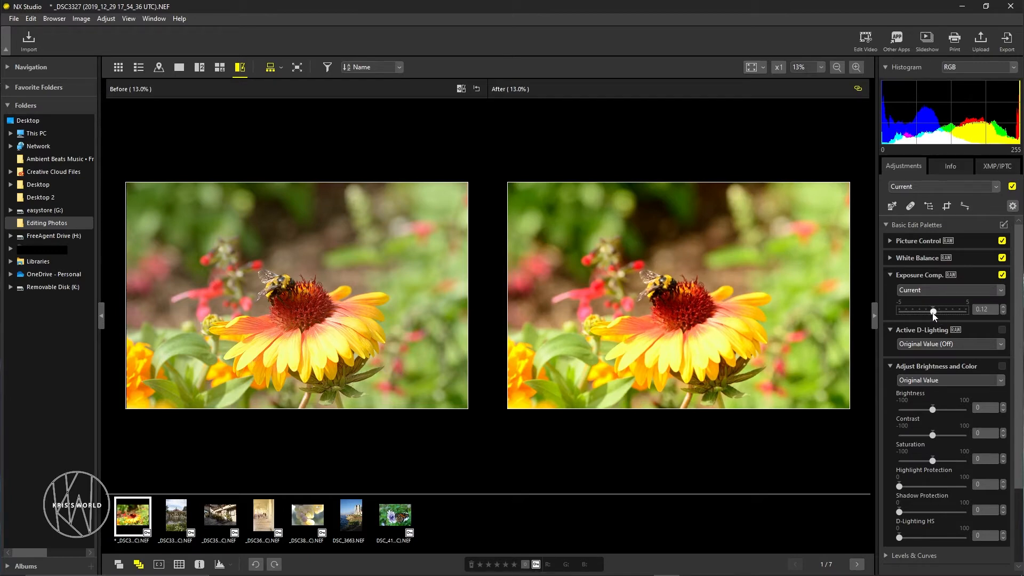
Step: Fine-tune the exposure compensation slightly upward in small increments and collapse the Exposure Comp. palette
left_click(1002, 307)
left_click(1003, 308)
left_click(1002, 308)
left_click(1002, 307)
left_click(1002, 312)
left_click(1002, 312)
left_click(891, 275)
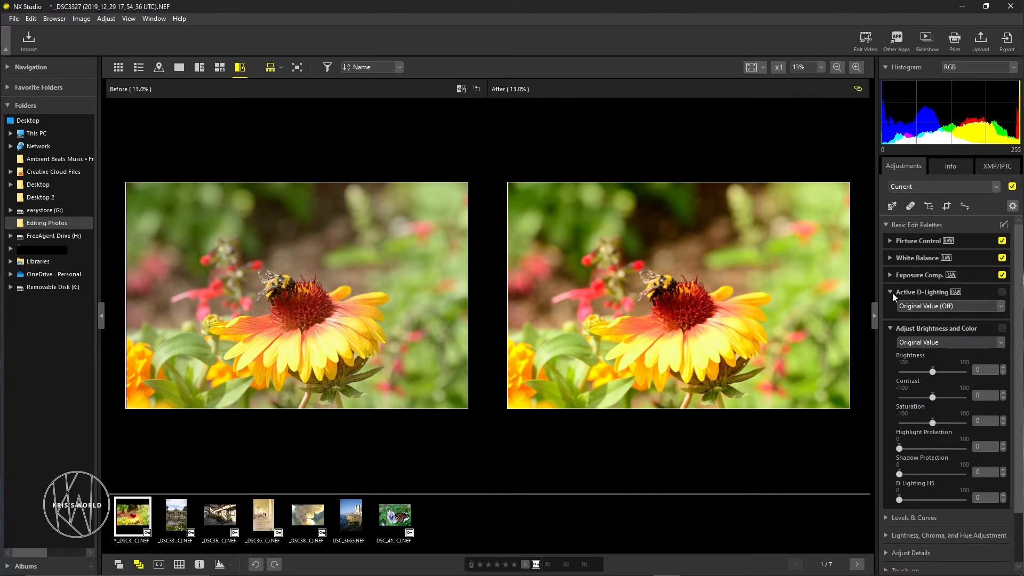
Step: Try the Extra high, High, Normal, Low and Off settings of Active D-Lighting on the bee photo
left_click(956, 311)
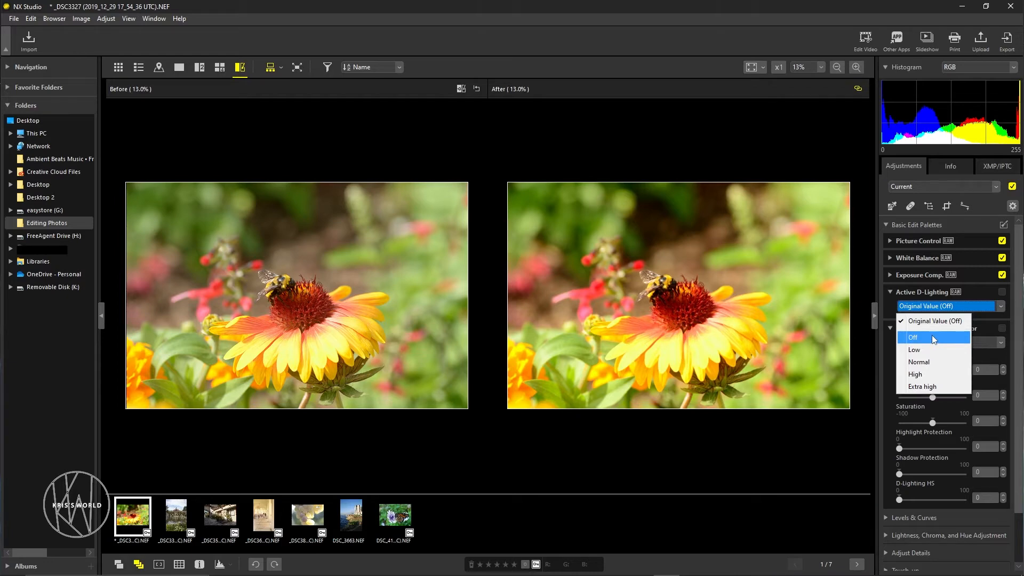
left_click(933, 386)
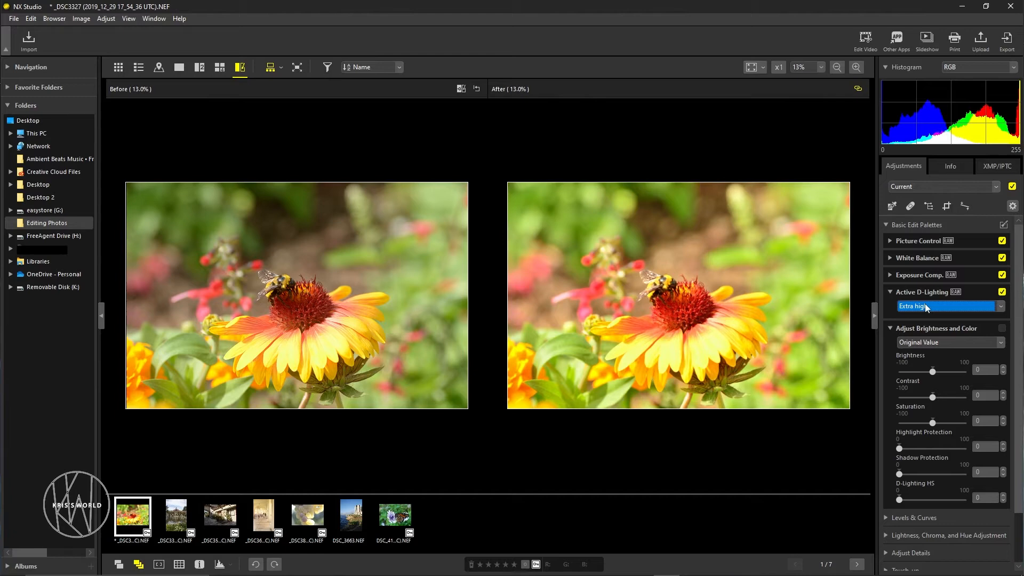
left_click(925, 305)
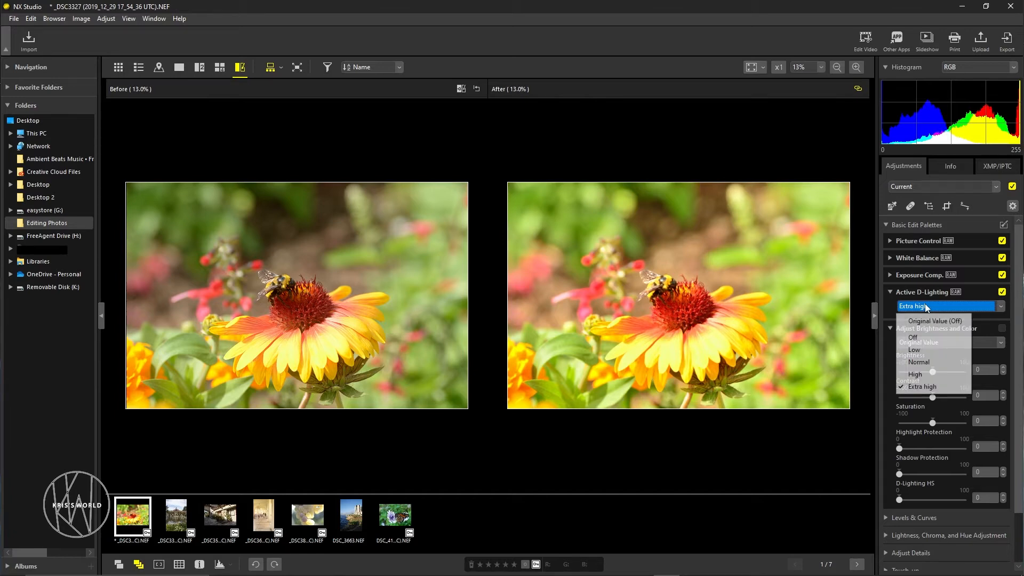
left_click(924, 374)
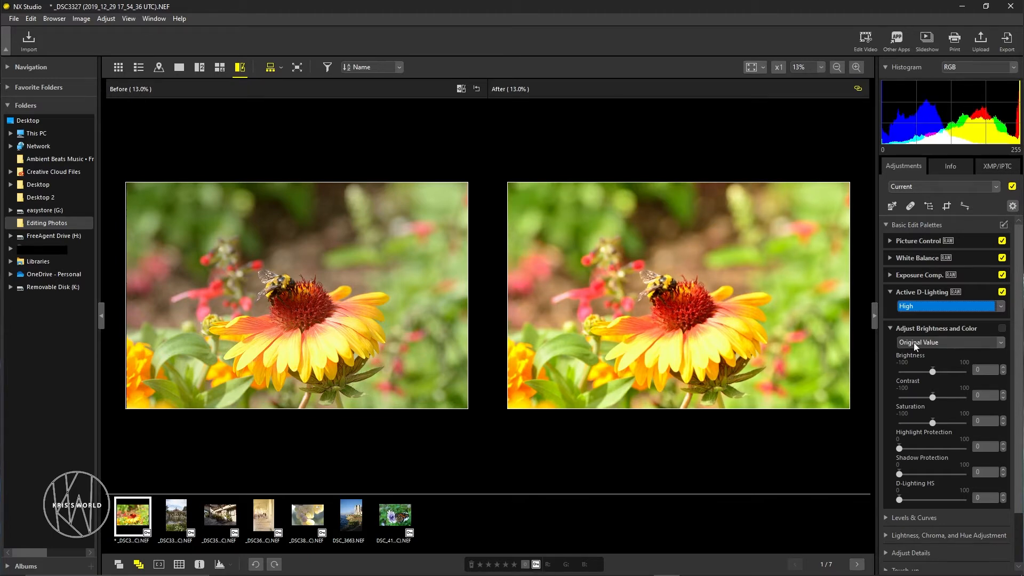
left_click(921, 308)
left_click(934, 361)
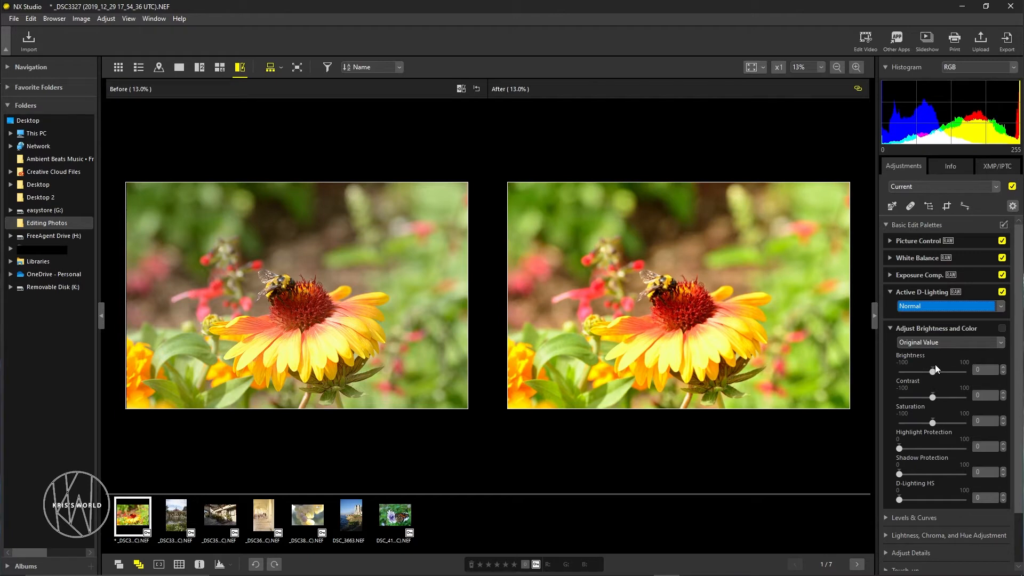
left_click(926, 308)
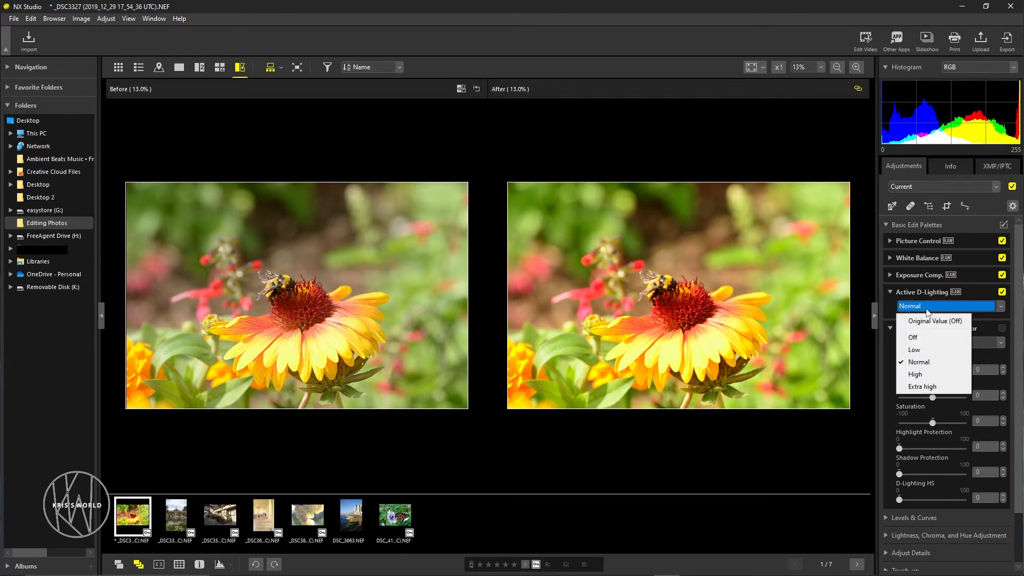
left_click(936, 348)
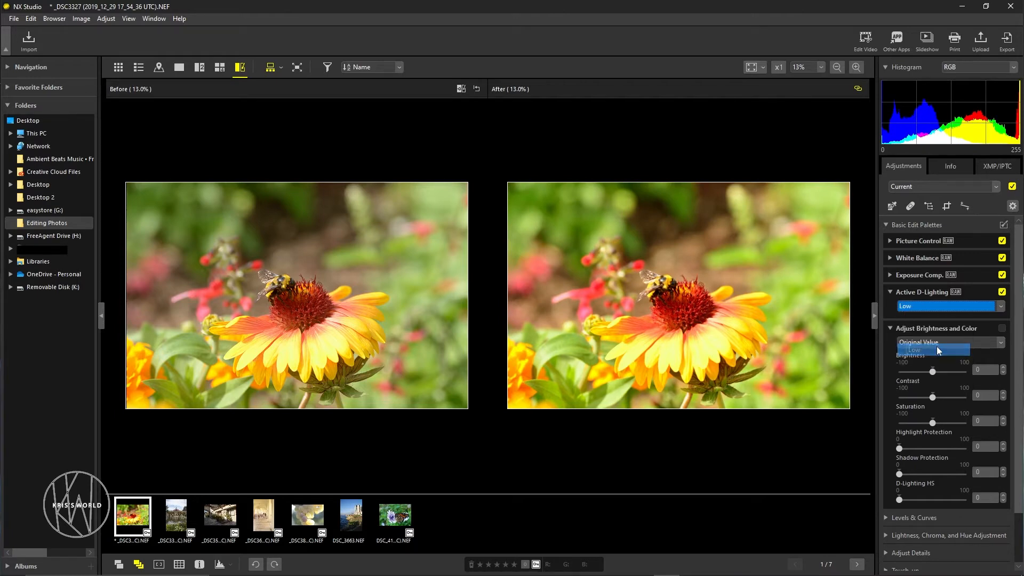
left_click(929, 308)
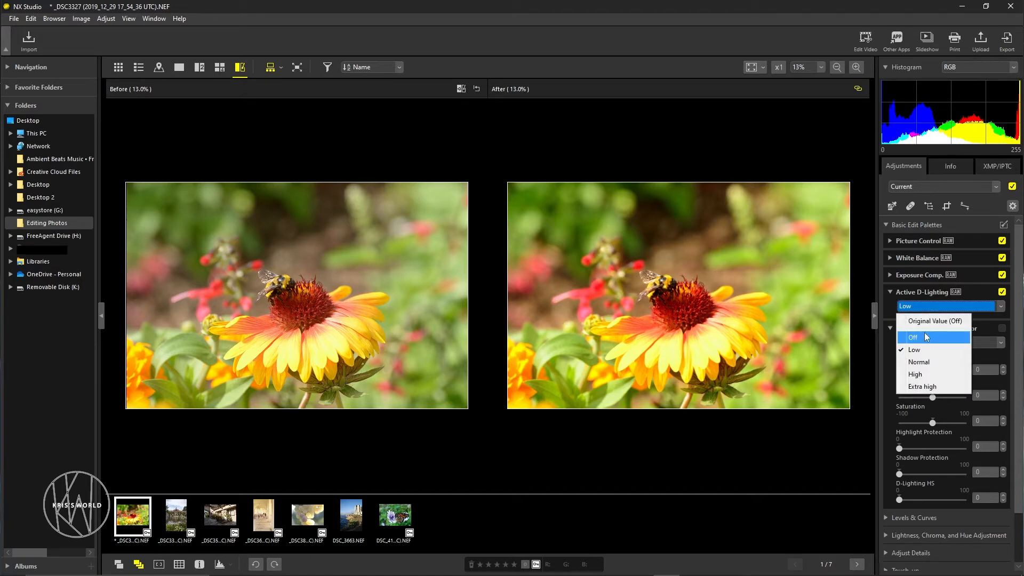
left_click(923, 332)
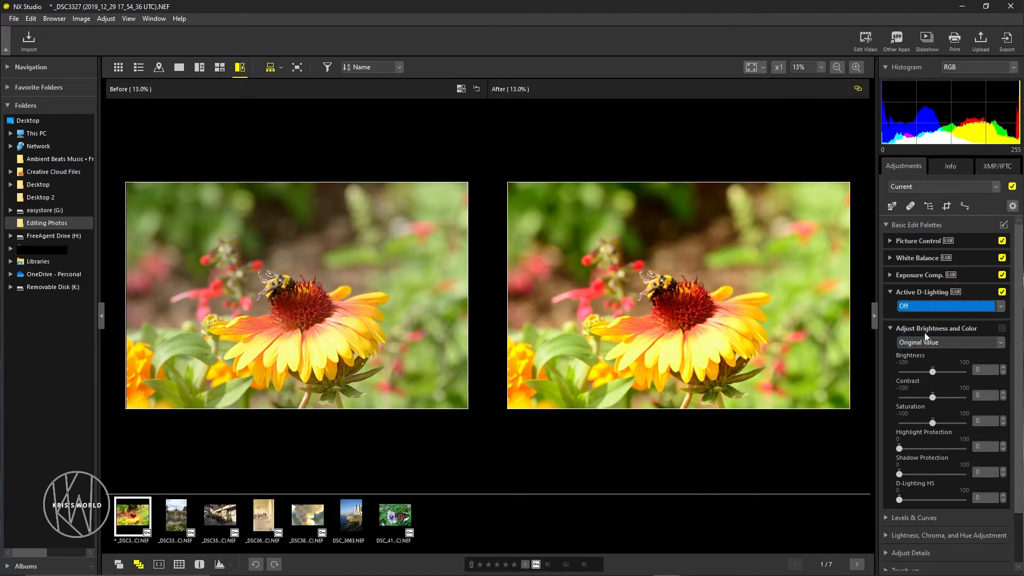
Step: Set Active D-Lighting to Low and collapse its palette
left_click(922, 307)
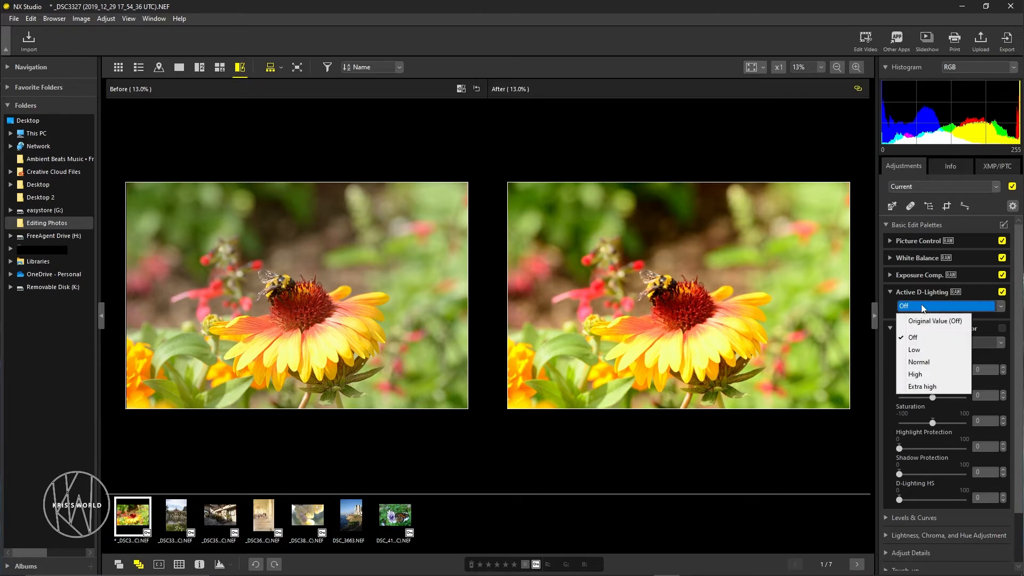
left_click(912, 349)
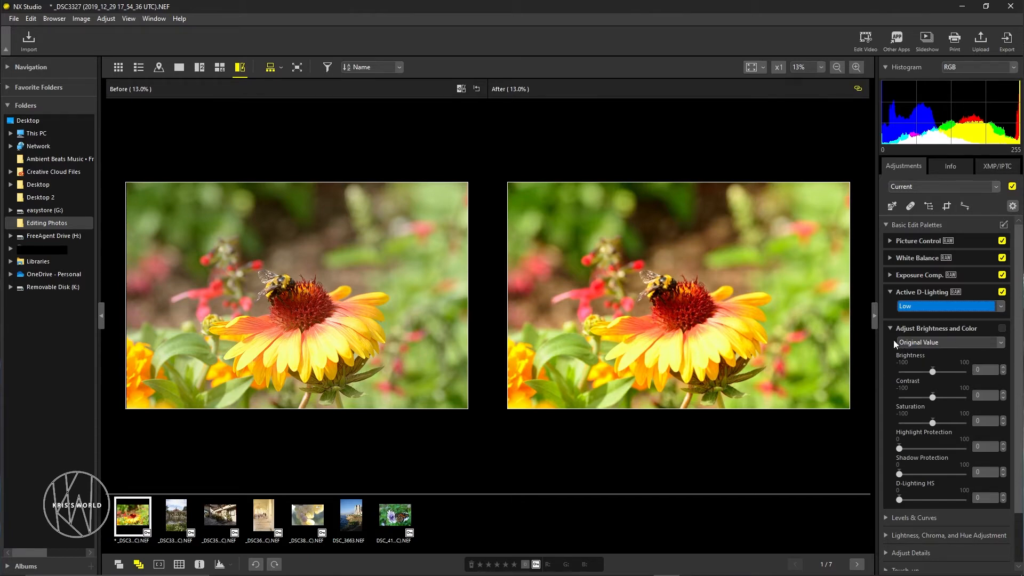
left_click(889, 292)
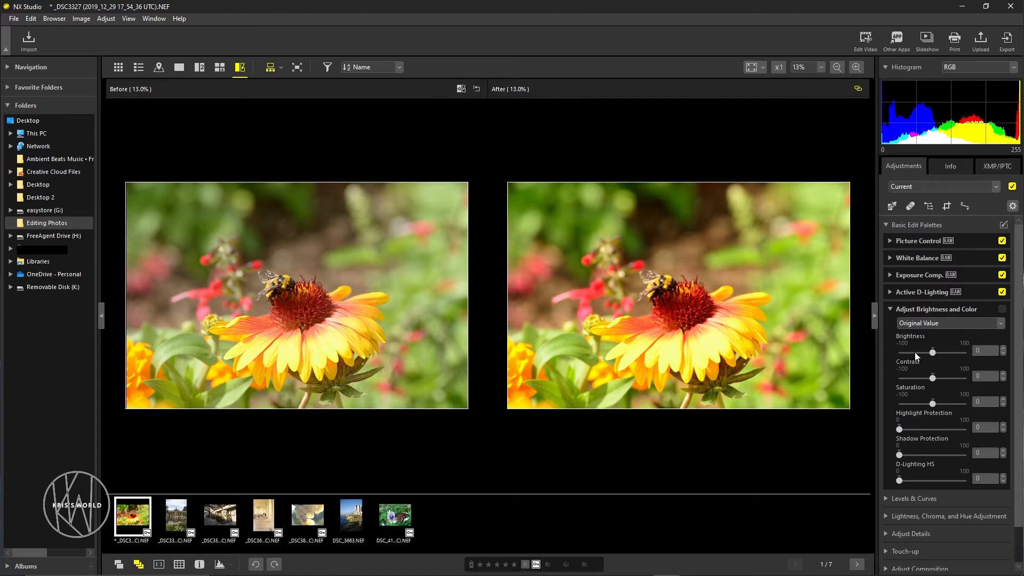
Step: Set the bee photo's brightness to -3 and its contrast to 10 in Adjust Brightness and Color
left_click_drag(935, 355, 931, 356)
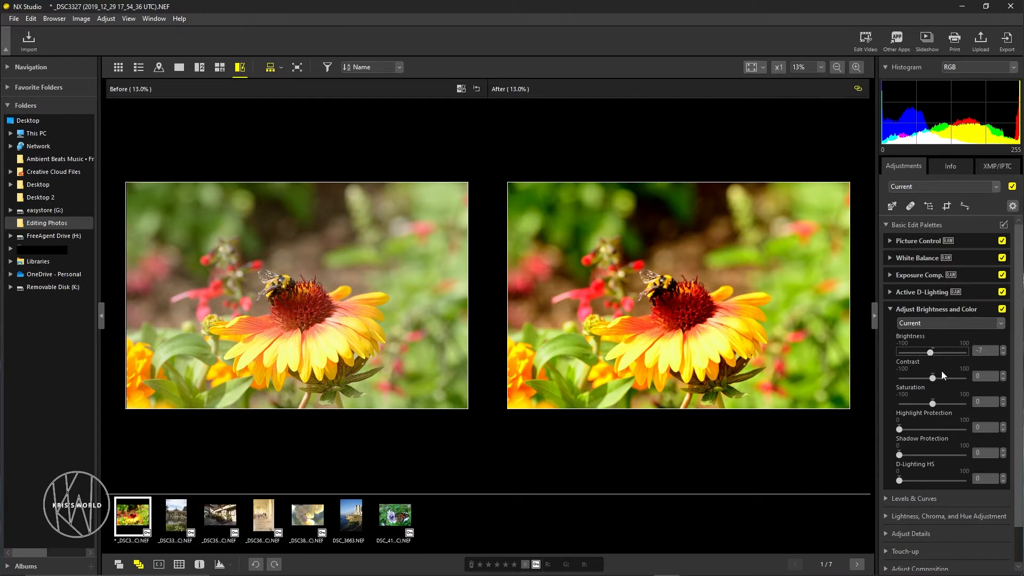
left_click(1004, 347)
left_click(1003, 348)
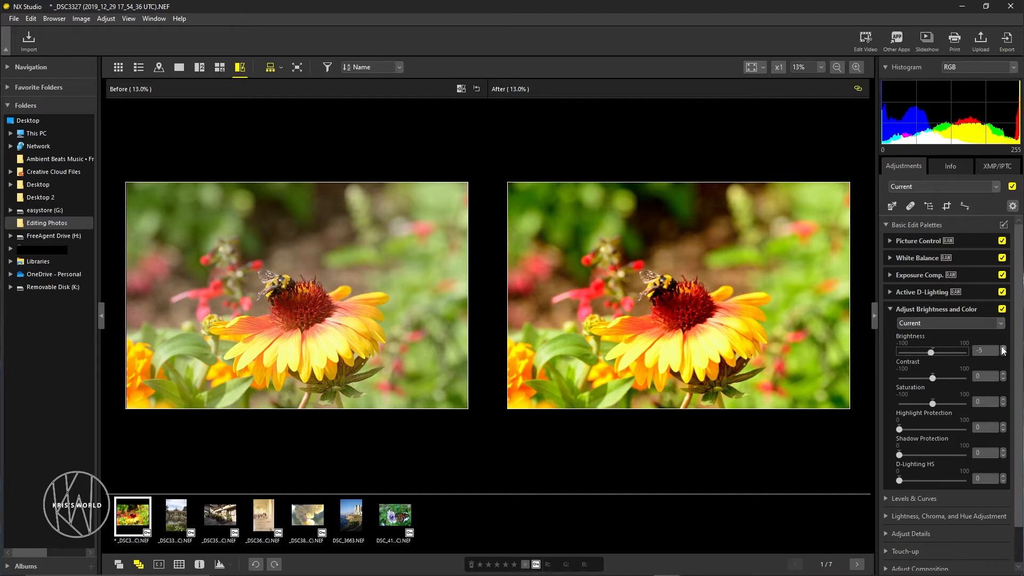
left_click(1003, 347)
left_click(1002, 347)
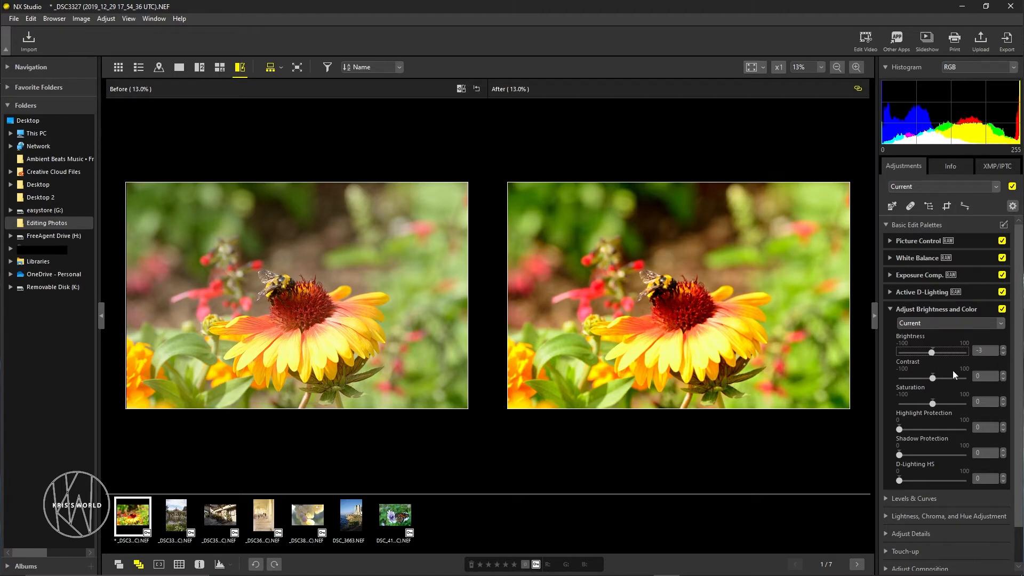
left_click_drag(932, 377, 937, 381)
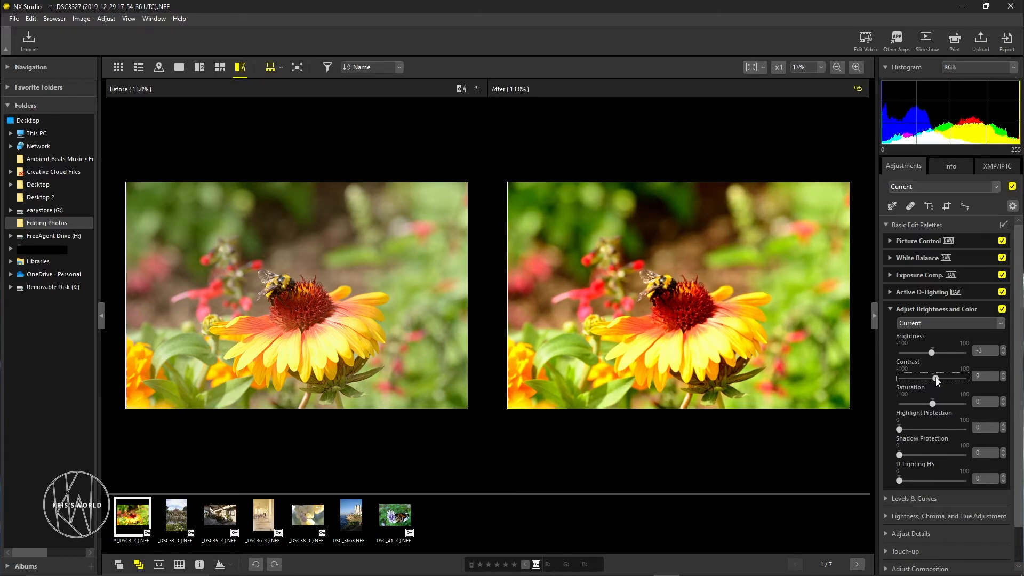
left_click_drag(936, 380, 937, 381)
Step: Set Highlight Protection to 60, and try Shadow Protection at 54 before lowering it to 15
left_click_drag(899, 429, 934, 431)
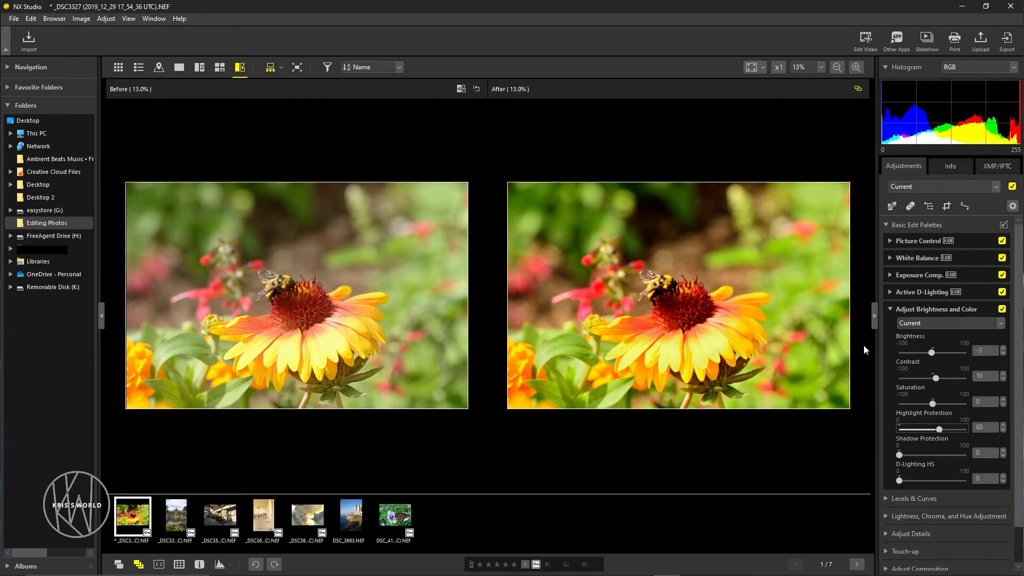
left_click_drag(900, 458, 936, 459)
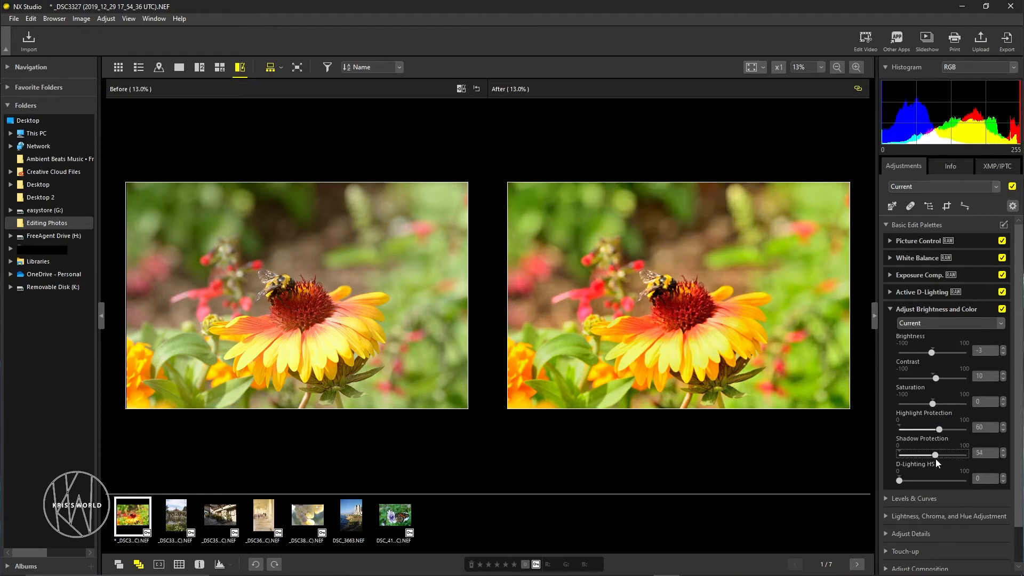
left_click_drag(935, 458, 909, 457)
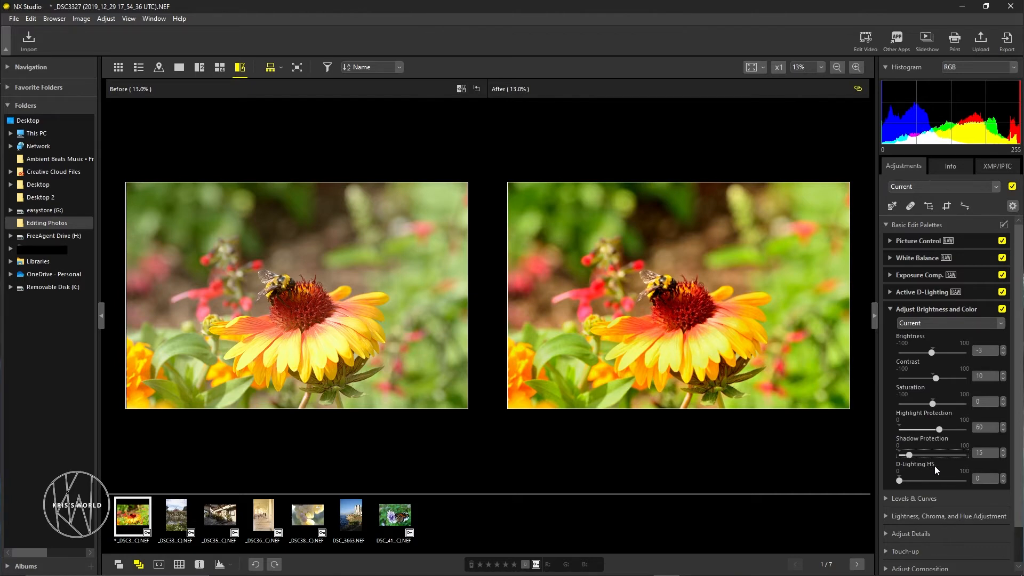
Step: Try a stronger D-Lighting HS effect on the bee photo and settle on a value of 14
scroll(941, 466, "down", 1)
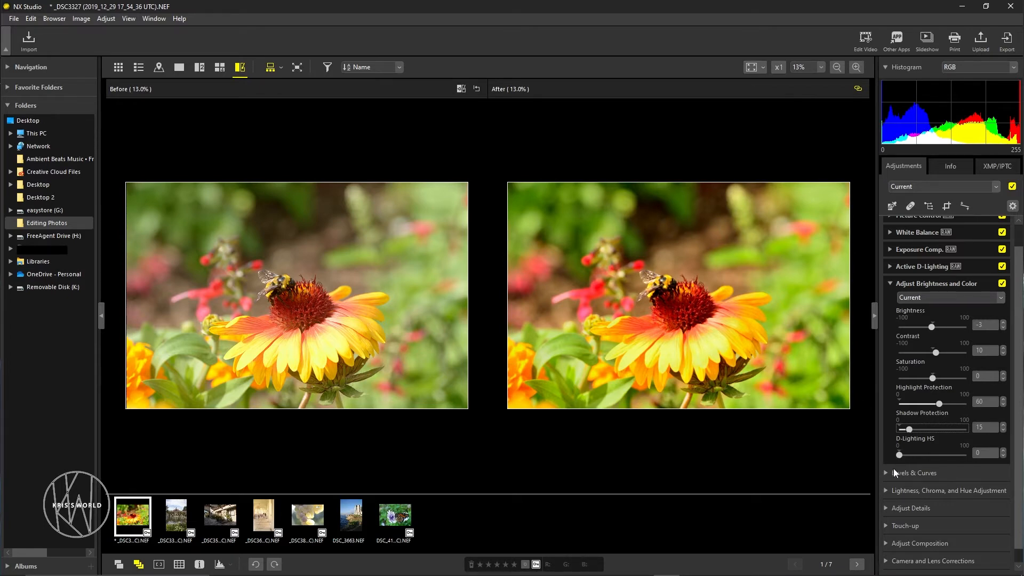
left_click_drag(899, 457, 931, 440)
left_click_drag(938, 455, 909, 457)
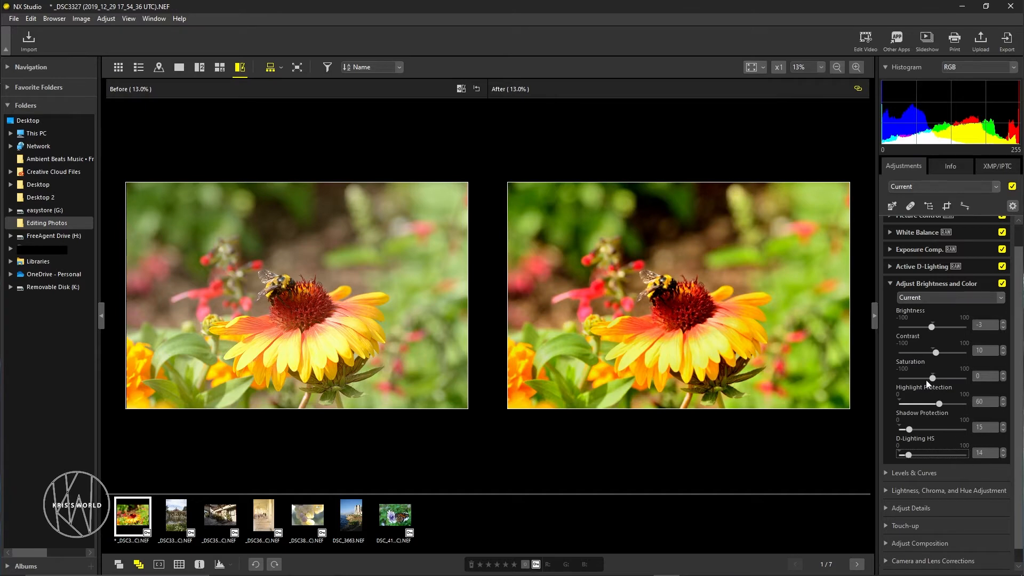
Step: Collapse the Adjust Brightness and Color palette and the Basic Edit Palettes group, and expand Levels & Curves
left_click(888, 283)
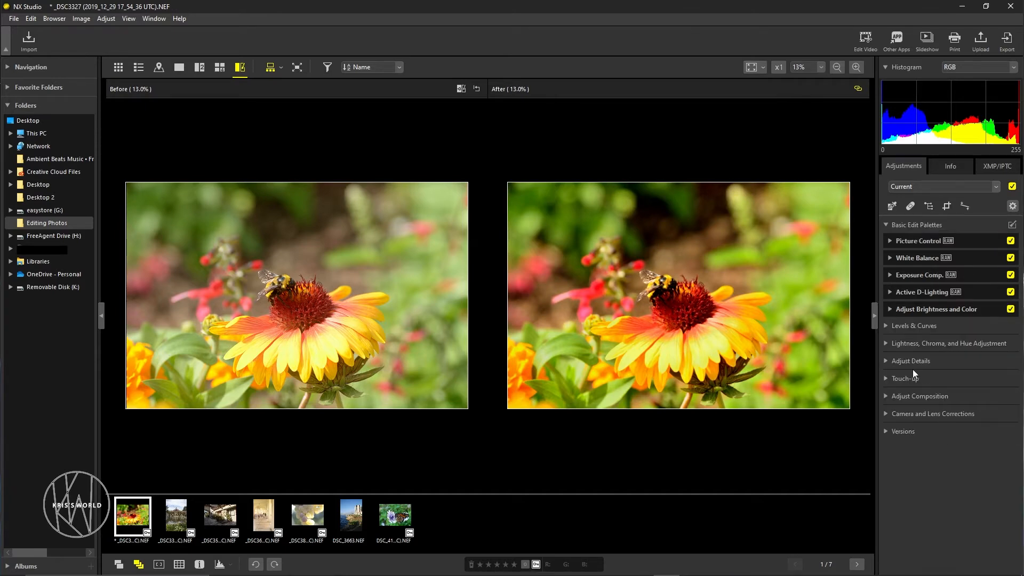
left_click(886, 226)
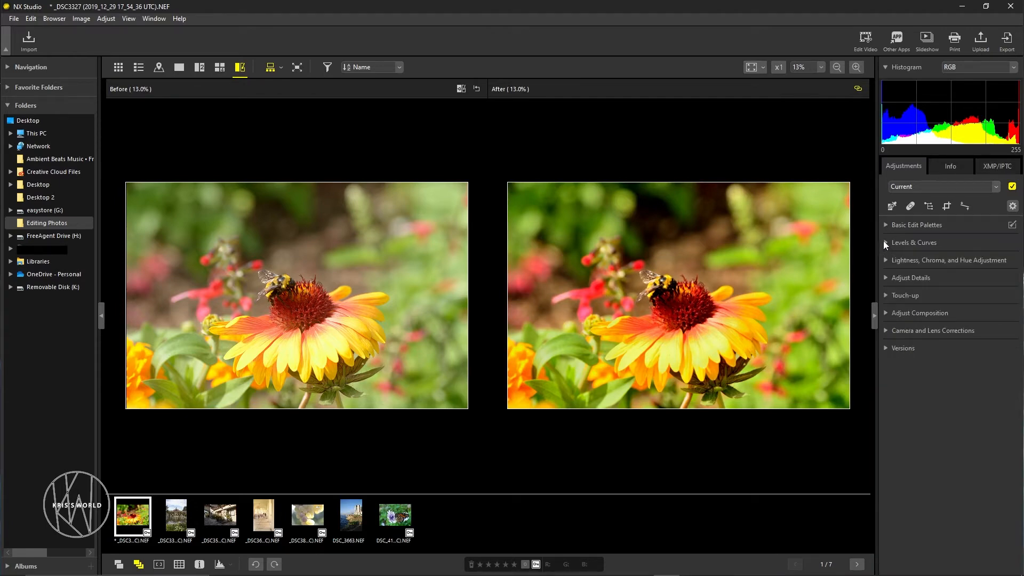
left_click(886, 243)
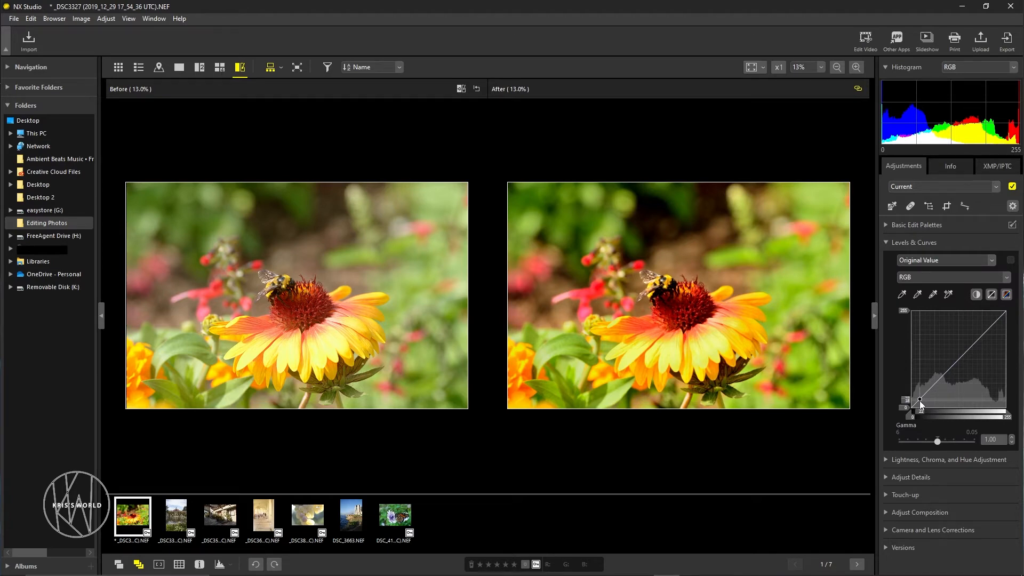
Step: Set the black point by sampling the dark part of the bee's body in the After image
left_click(901, 294)
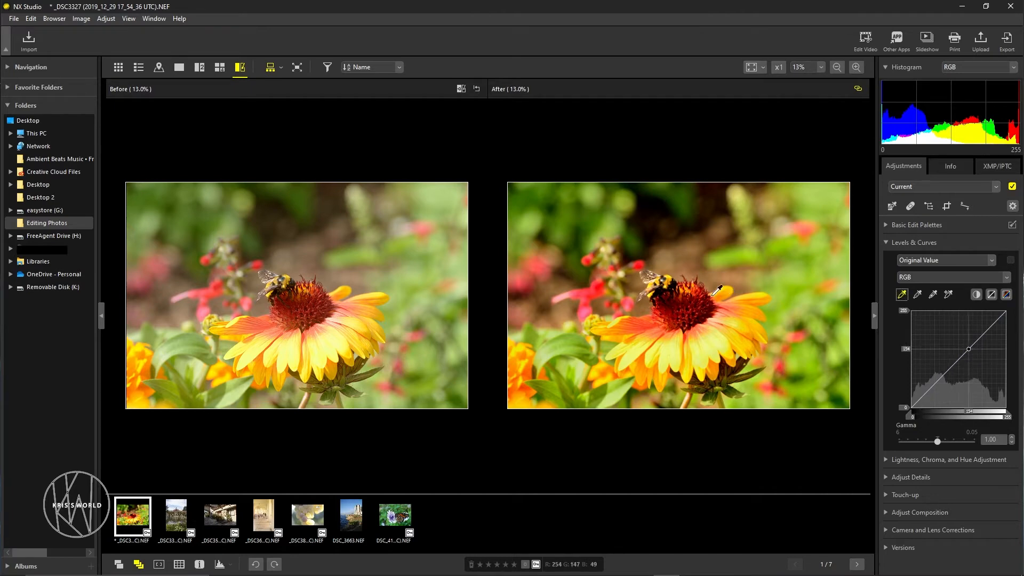
left_click(659, 293)
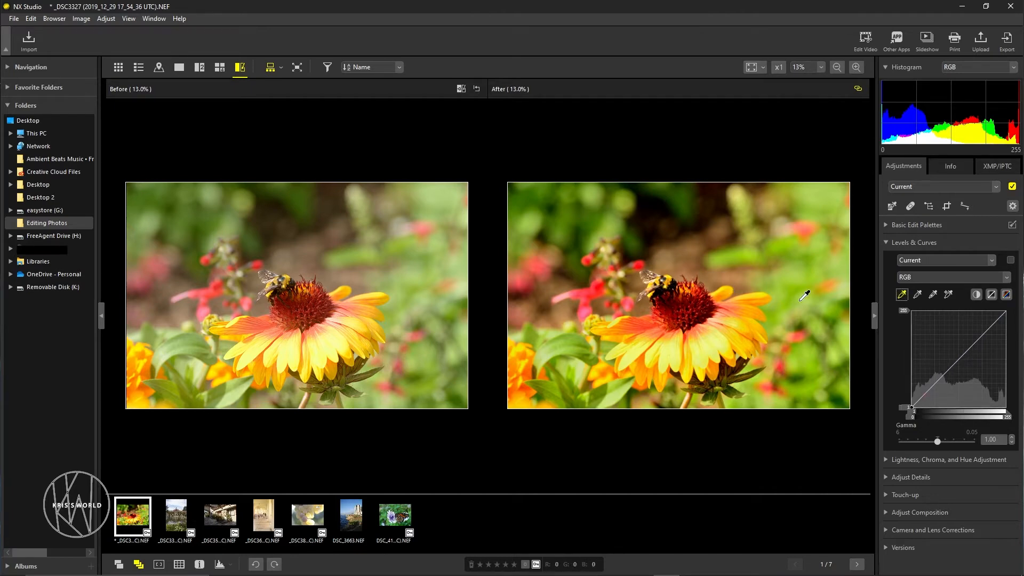
left_click(804, 295)
Step: Sample the white point at the flower's lower edge and the gray point in the blurred background beside the red bloom
left_click(932, 296)
left_click(688, 397)
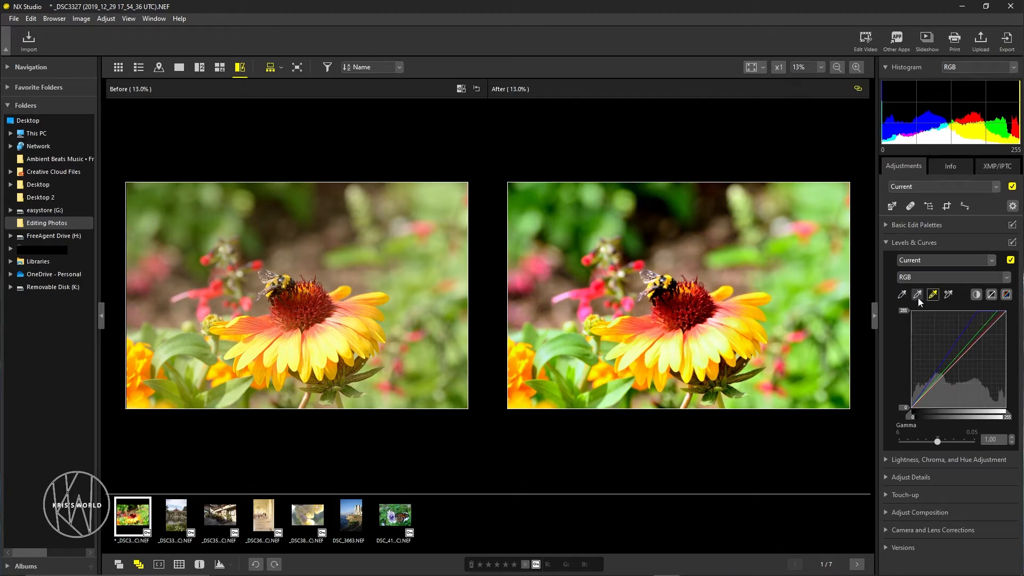
left_click(917, 295)
left_click(772, 233)
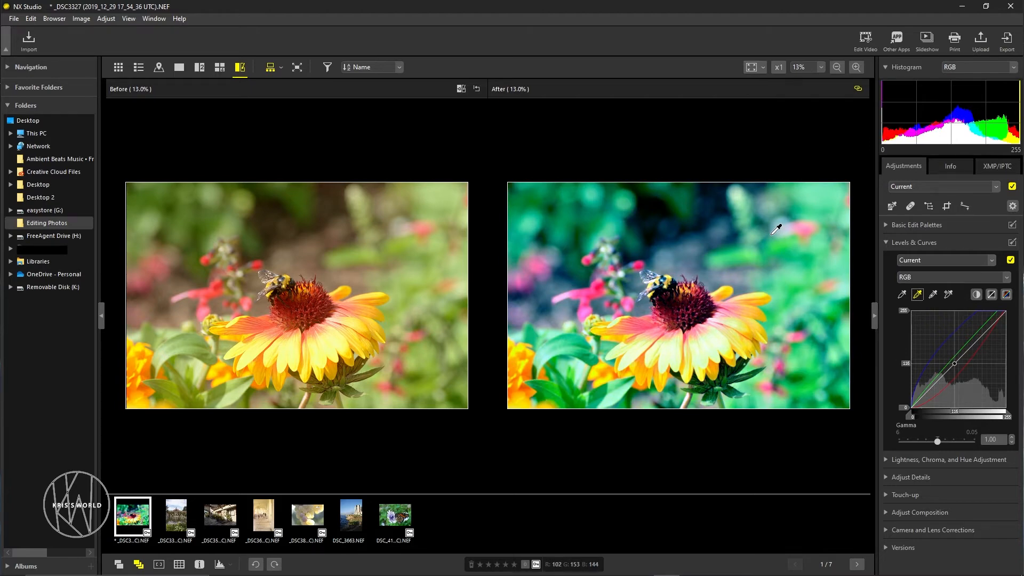
Step: Undo the last gray point and try one in the pale green background at the After image's right edge
key("ctrl+z")
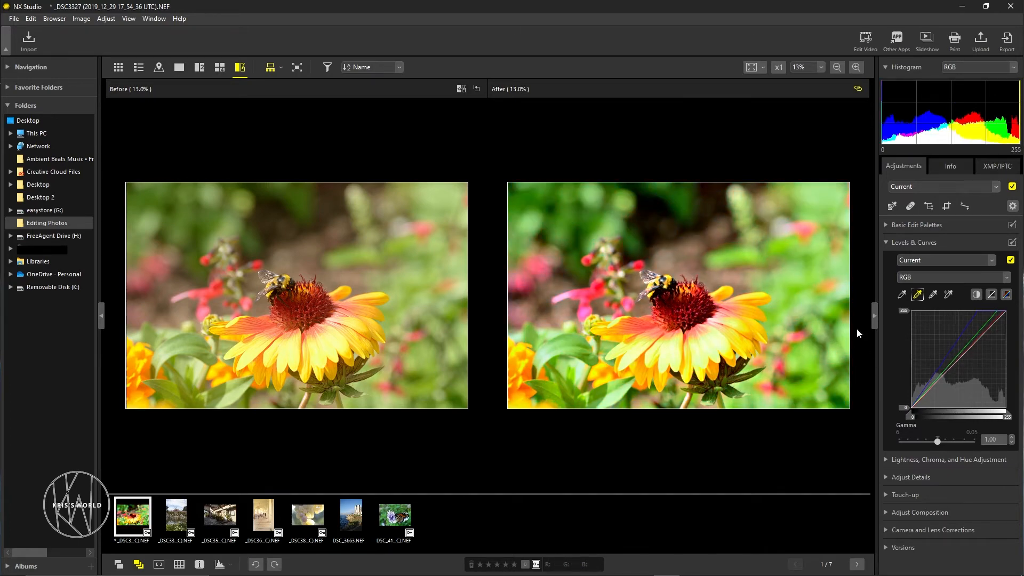
left_click(844, 290)
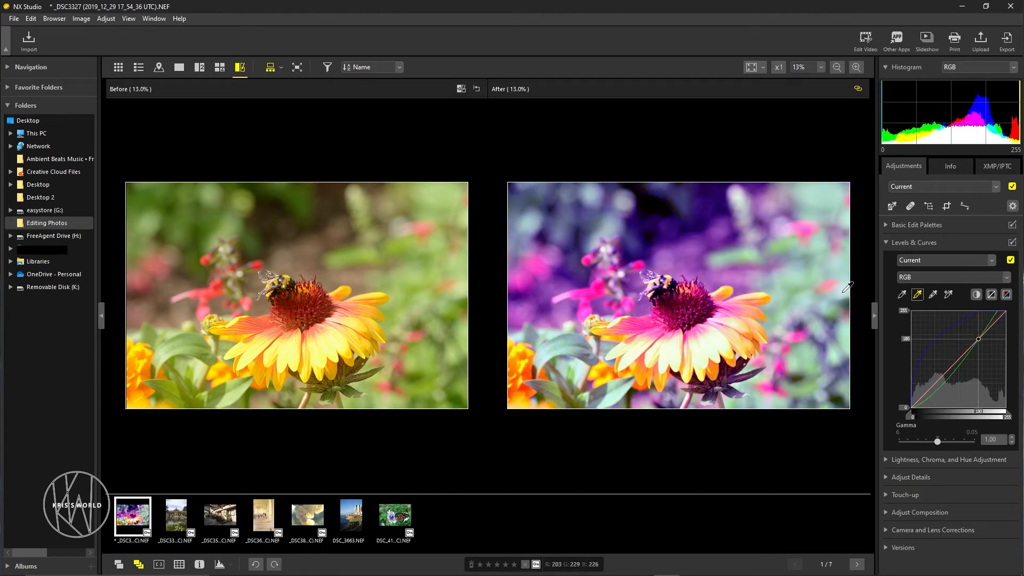
left_click(843, 291)
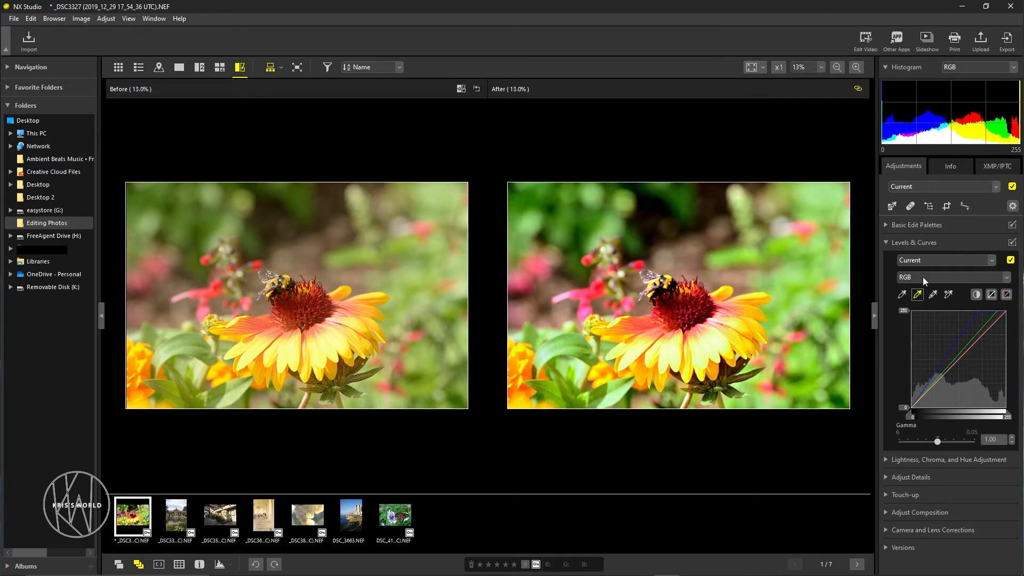
Step: Try gray points in the blurred upper-right background and in the dark area above the bee, undoing each one
left_click(823, 247)
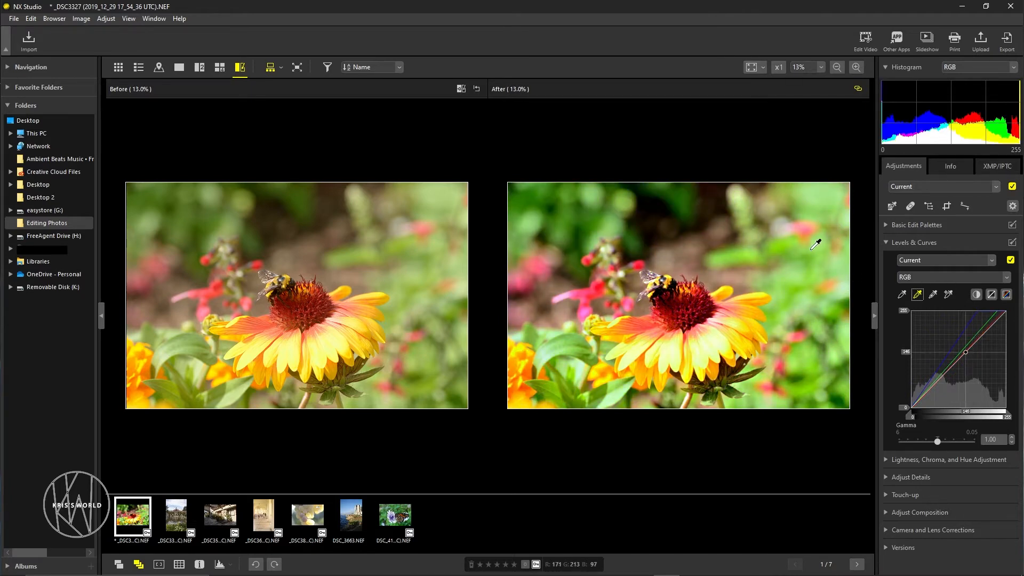
left_click(766, 209)
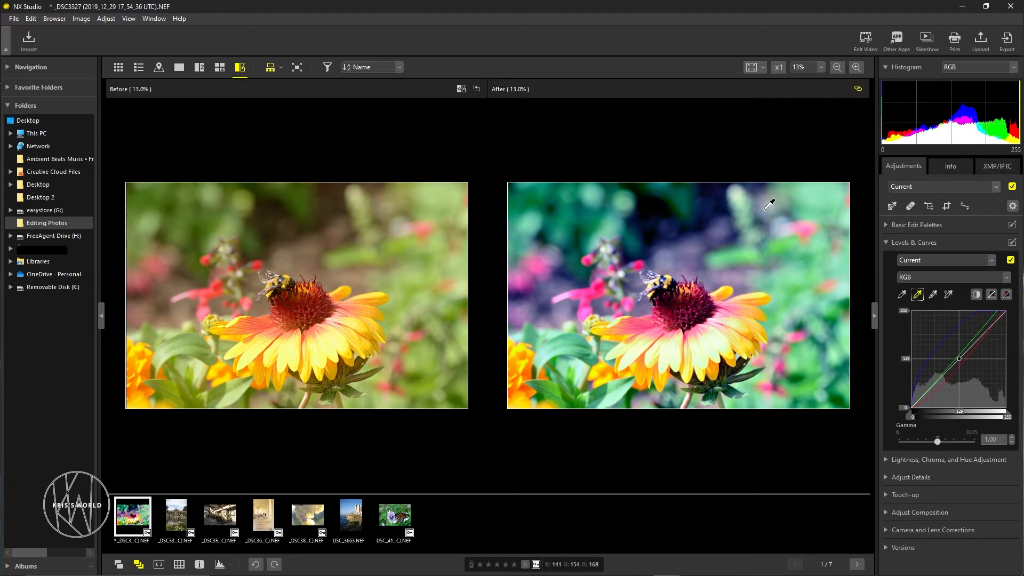
key("ctrl+z")
left_click(649, 243)
key("ctrl+z")
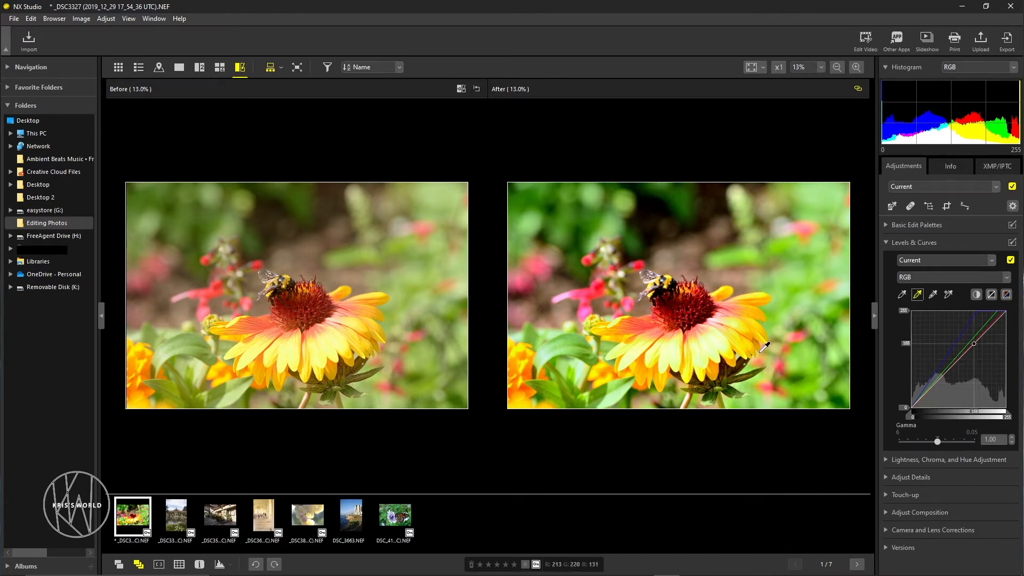
Step: Try gray points on the green leaf below the flower, on a petal and in the green background beside it
left_click(617, 398)
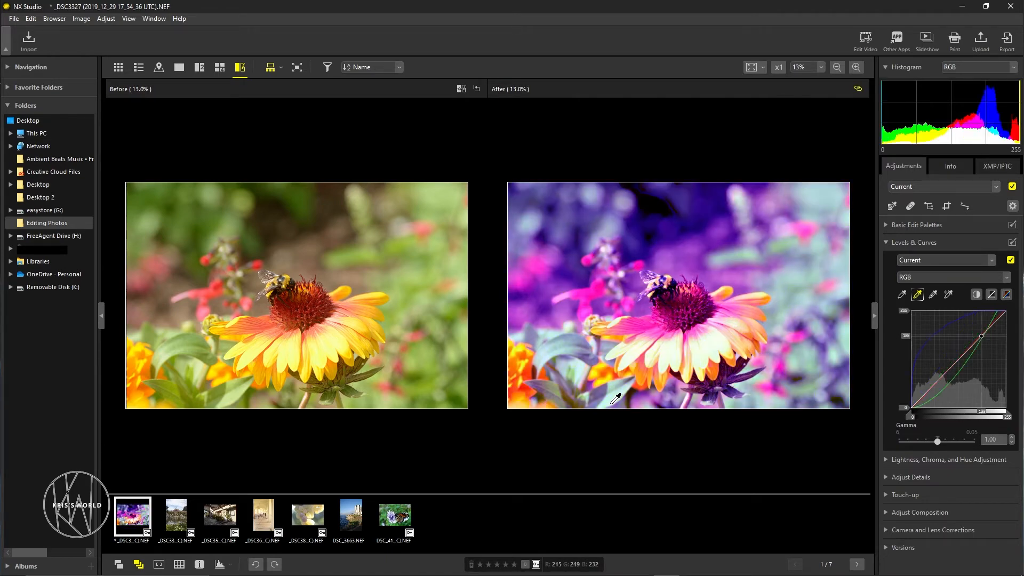
left_click(617, 398)
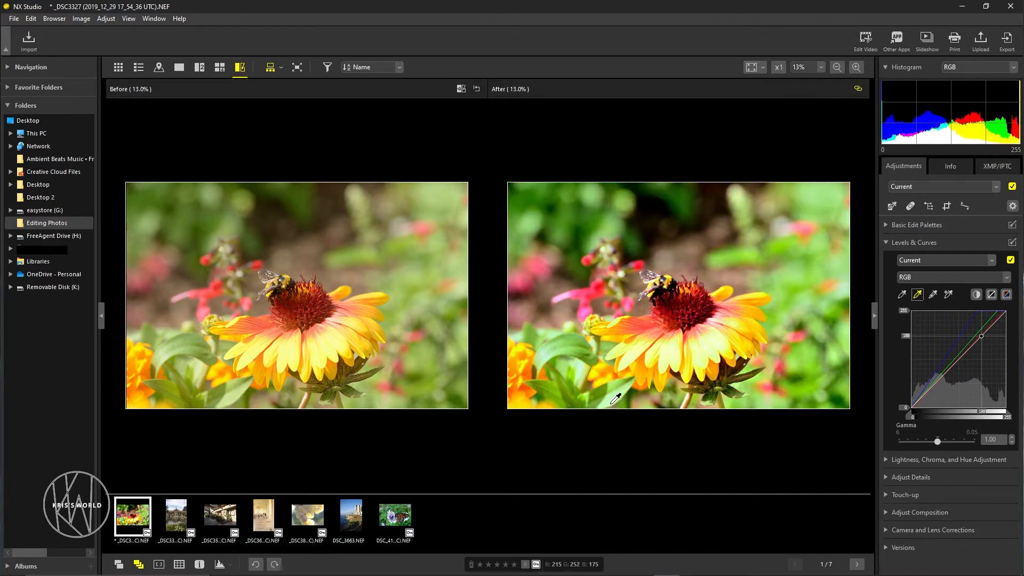
left_click(653, 327)
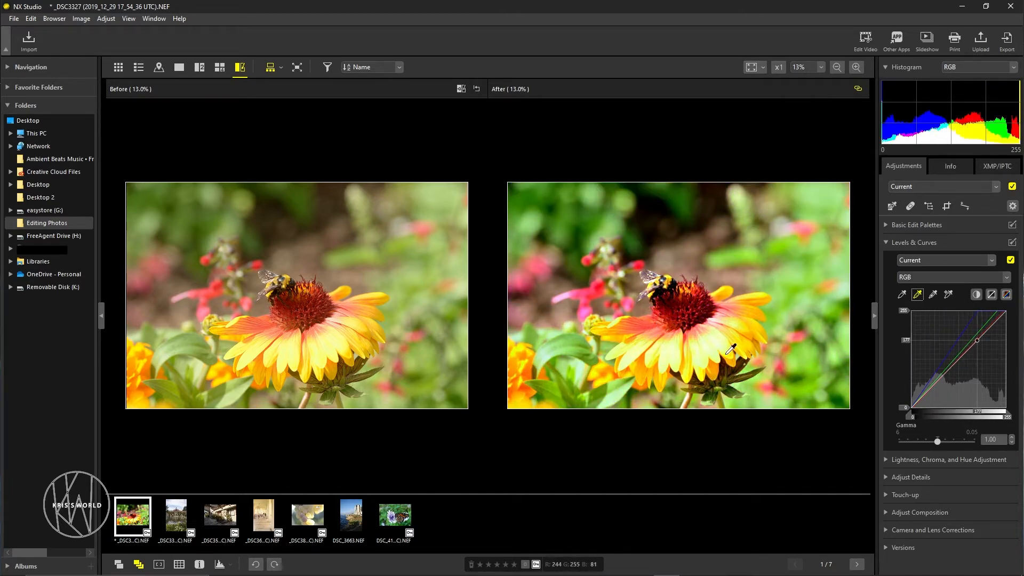
left_click(821, 336)
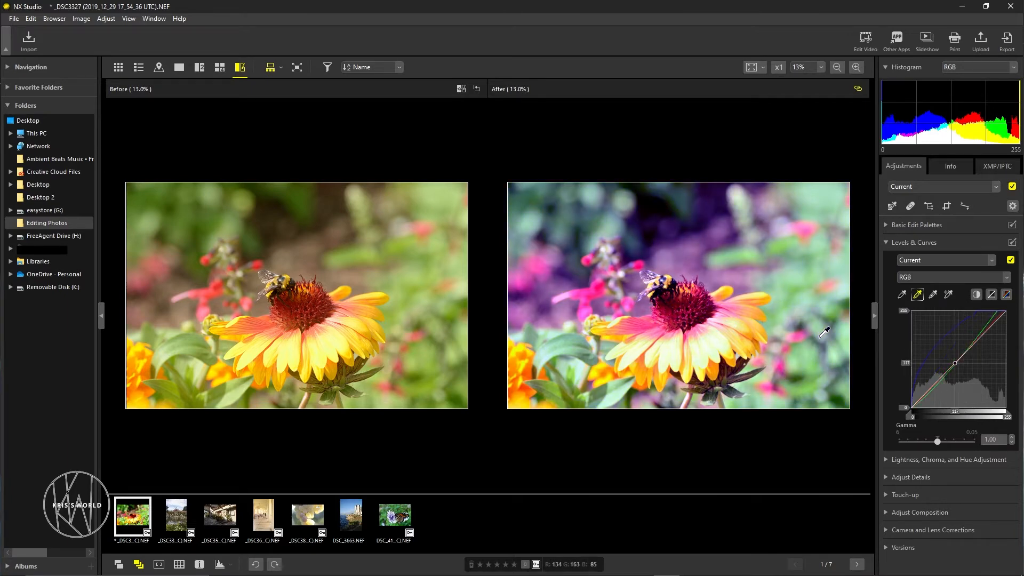
left_click(820, 336)
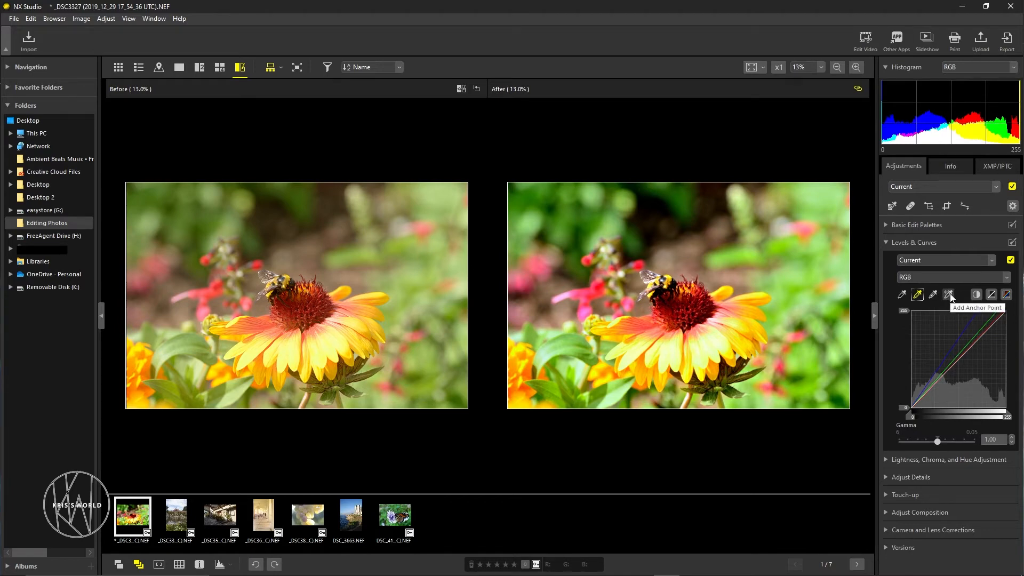
Step: Try adding anchor points to the RGB curve by sampling the red blossom stem beside the bee
left_click(949, 294)
left_click(614, 247)
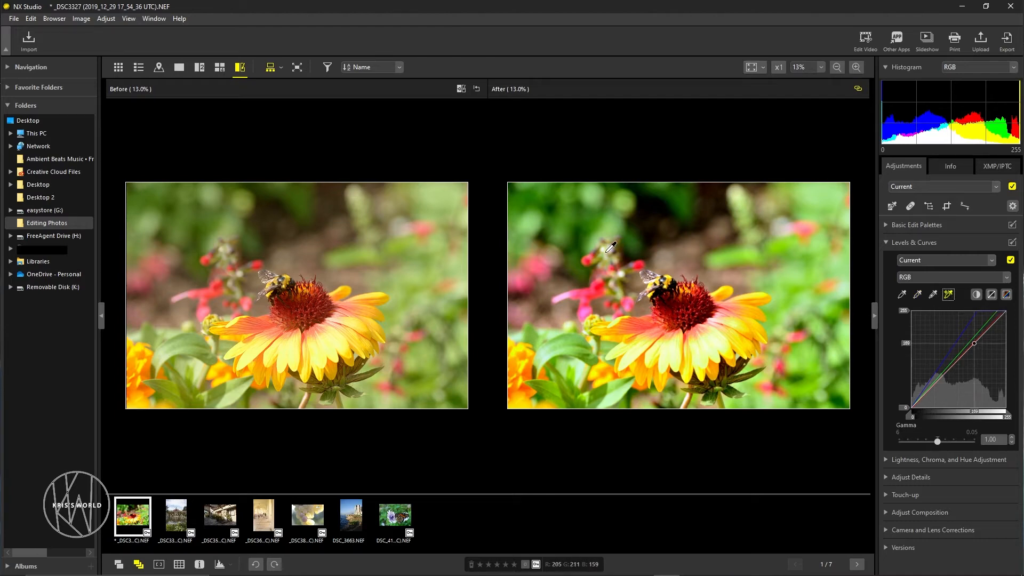
left_click(626, 255)
Step: Lower the Levels & Curves gamma to 0.85 and fine-tune it down to 0.73
left_click_drag(936, 440, 942, 441)
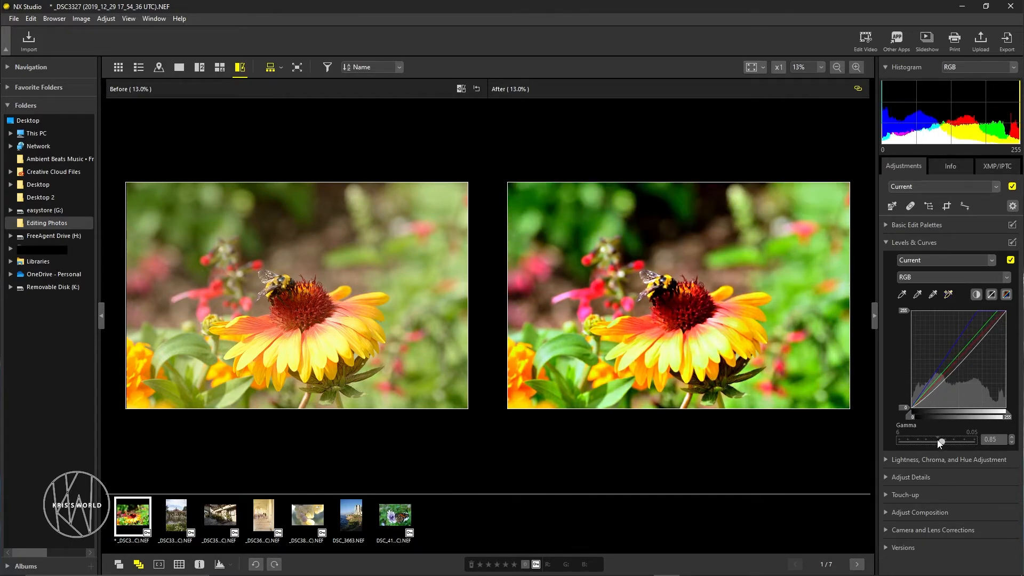
left_click(1012, 442)
left_click(1012, 443)
left_click(1011, 437)
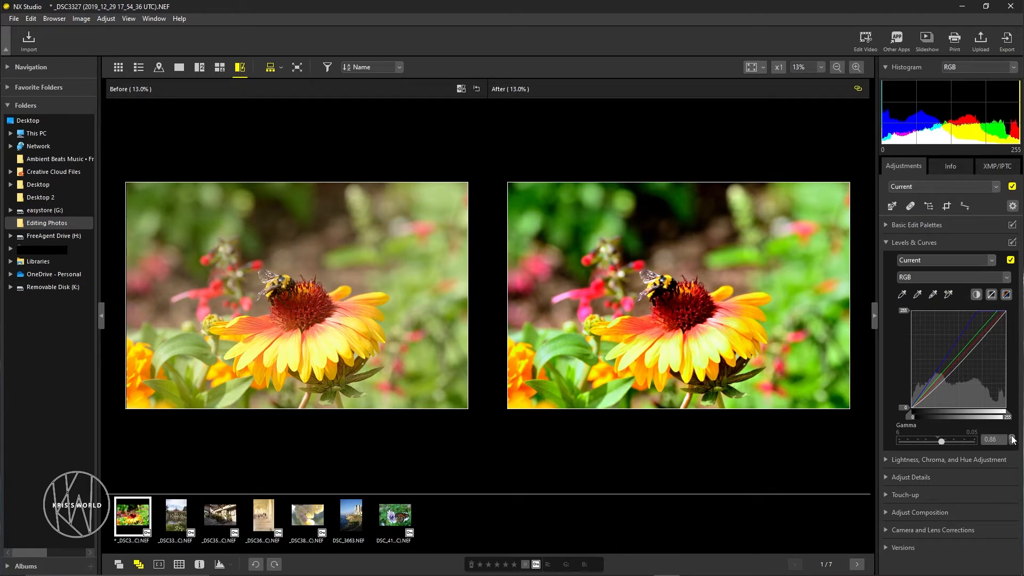
left_click(1012, 438)
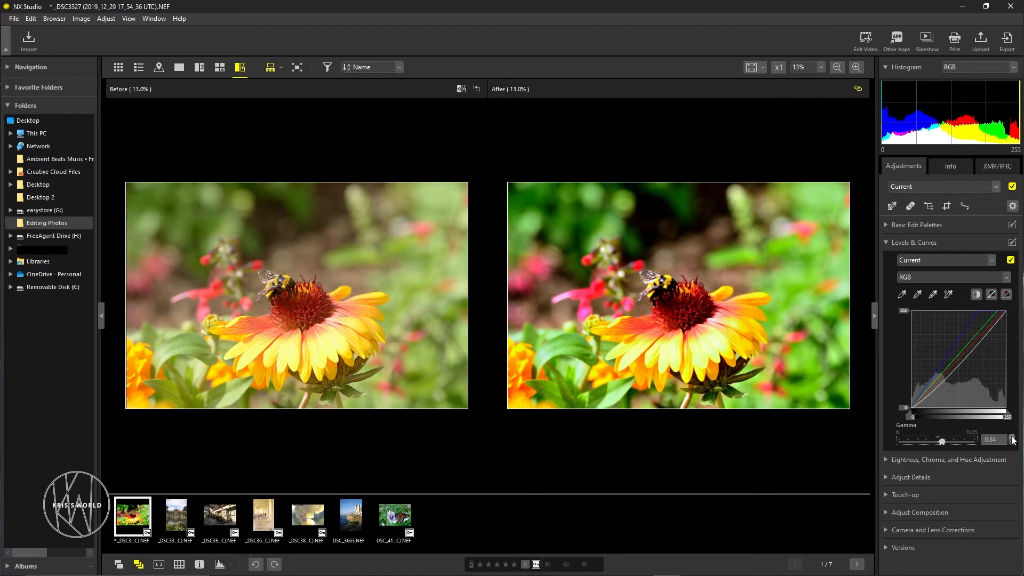
left_click(1011, 438)
left_click(1012, 437)
left_click(1012, 439)
left_click(1011, 439)
left_click(1012, 439)
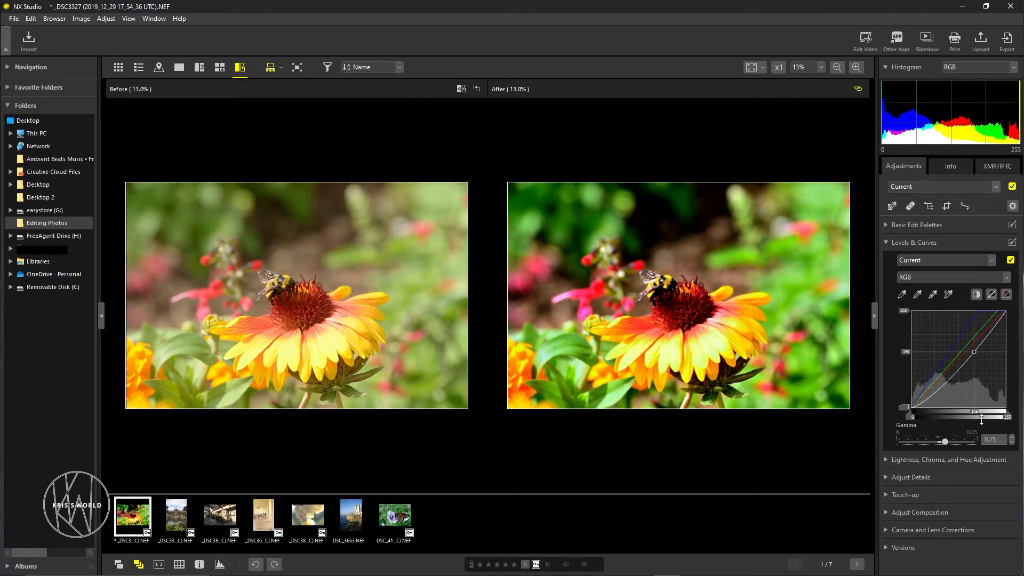
left_click(1012, 437)
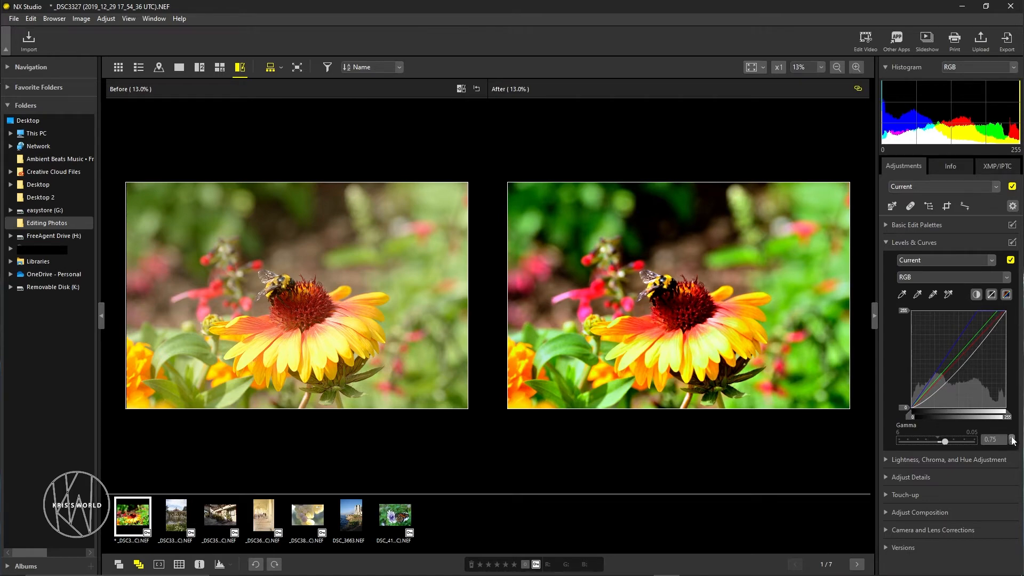
left_click(1012, 439)
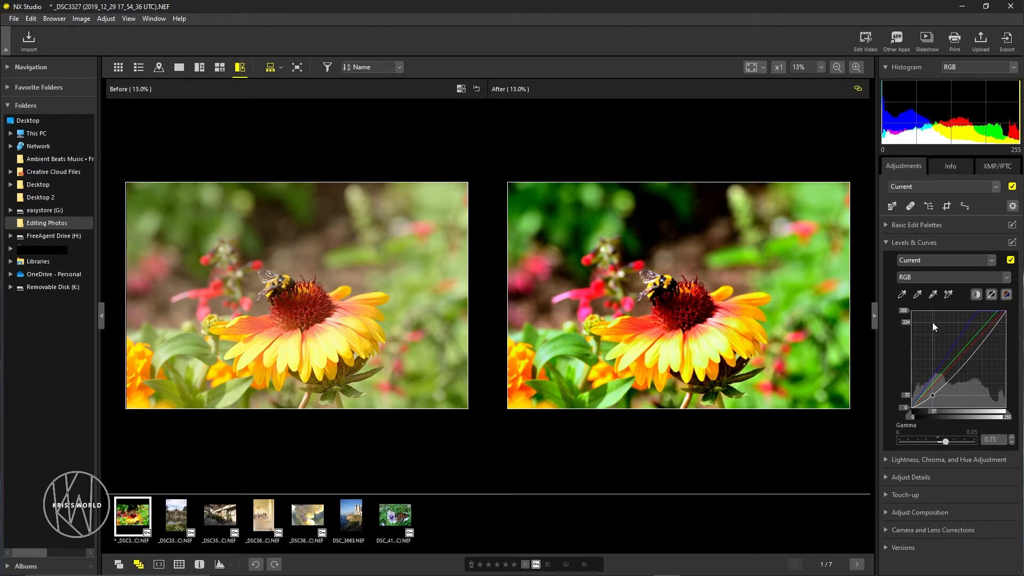
Step: Set the Levels & Curves gamma to 0.85 and collapse the palette
left_click(885, 242)
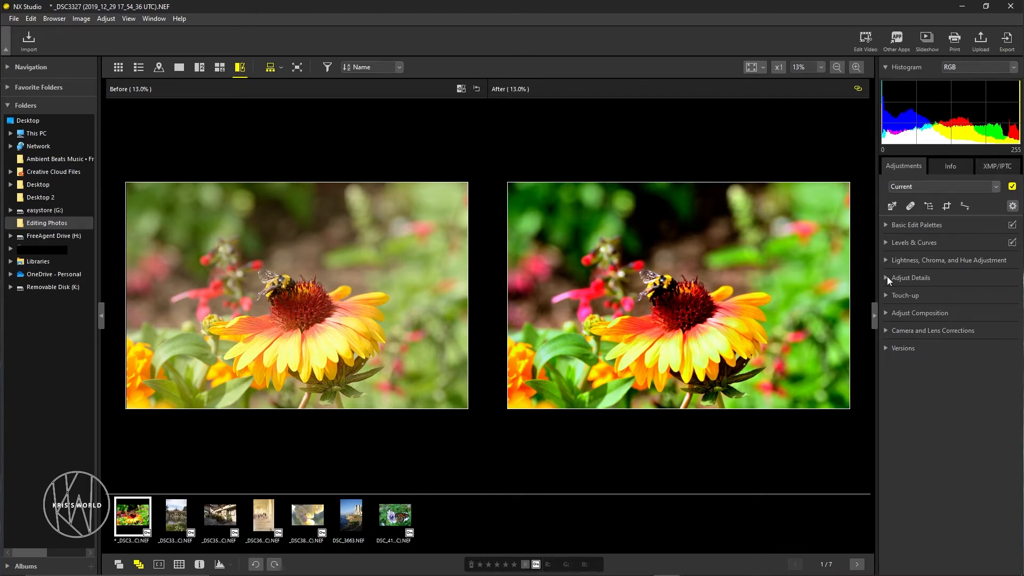
left_click(883, 242)
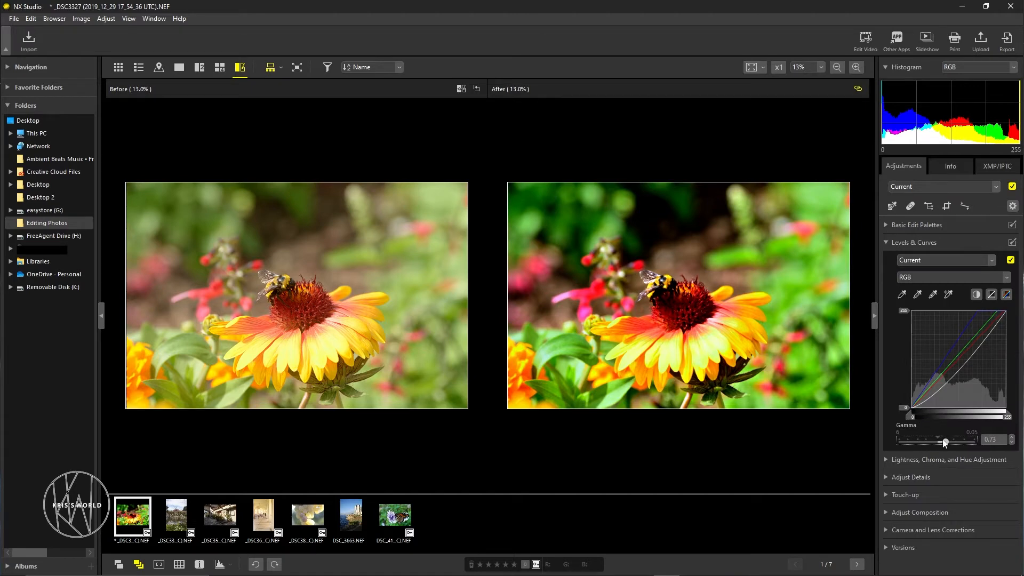
left_click_drag(946, 442, 942, 444)
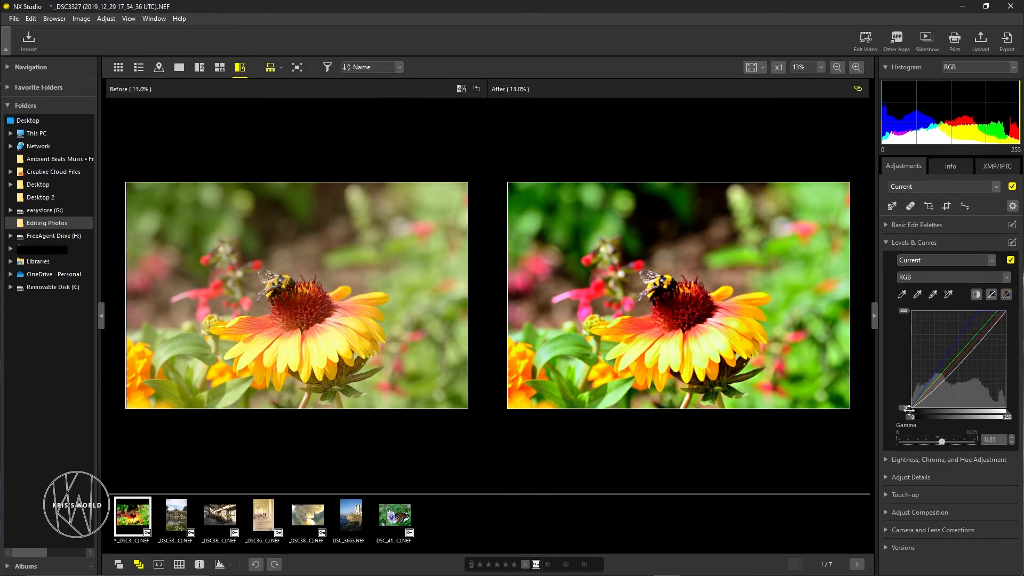
left_click(938, 384)
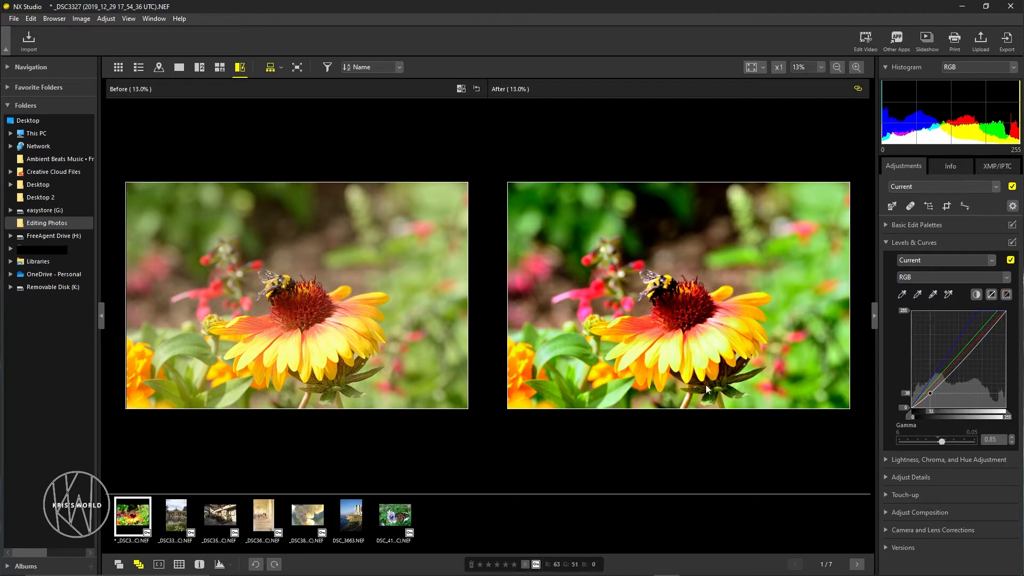
left_click(886, 242)
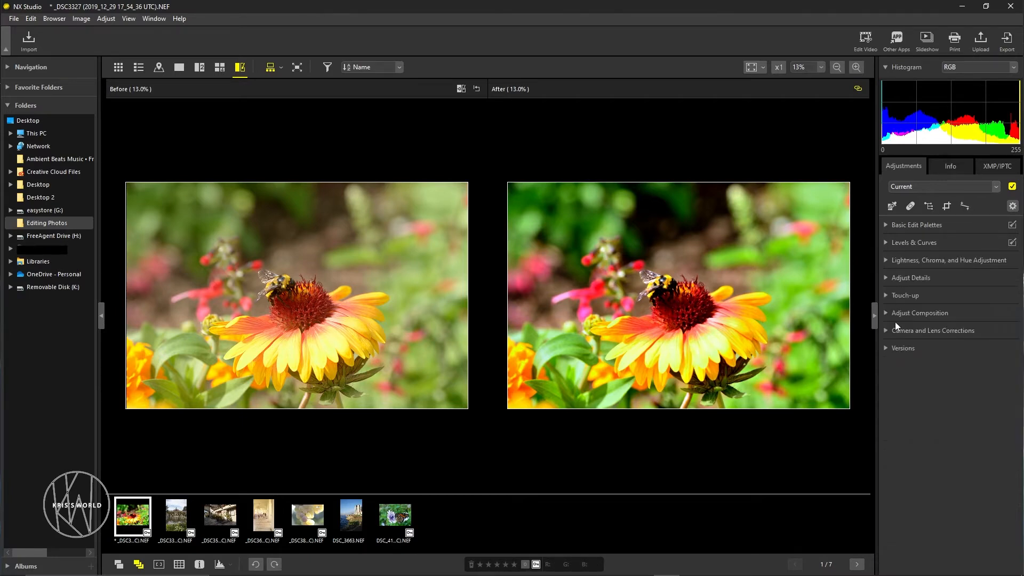
Step: Expand Lightness, Chroma, and Hue Adjustment and look over its LCH and Color Booster palettes, leaving LCH expanded
left_click(886, 261)
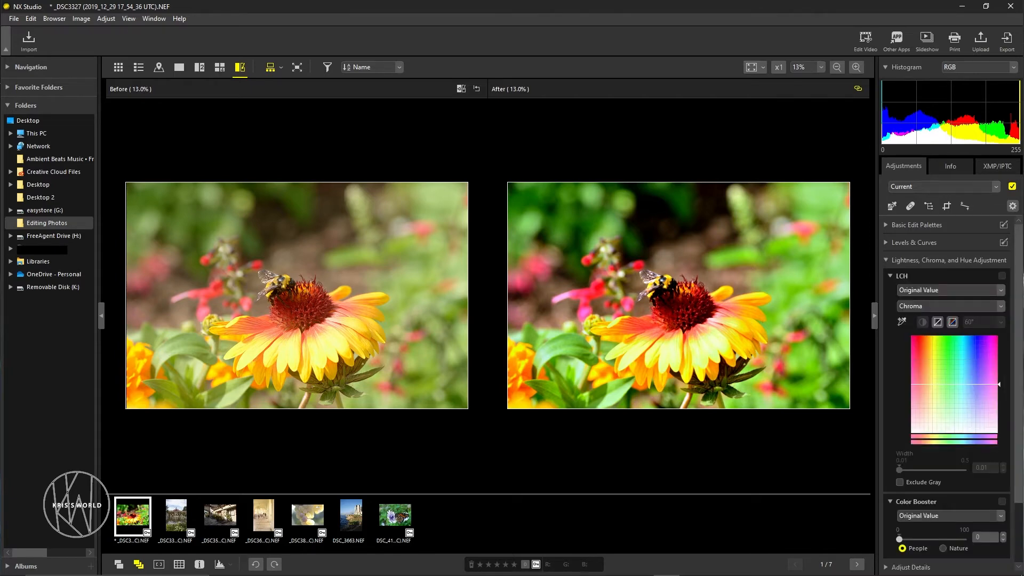
scroll(979, 400, "down", 2)
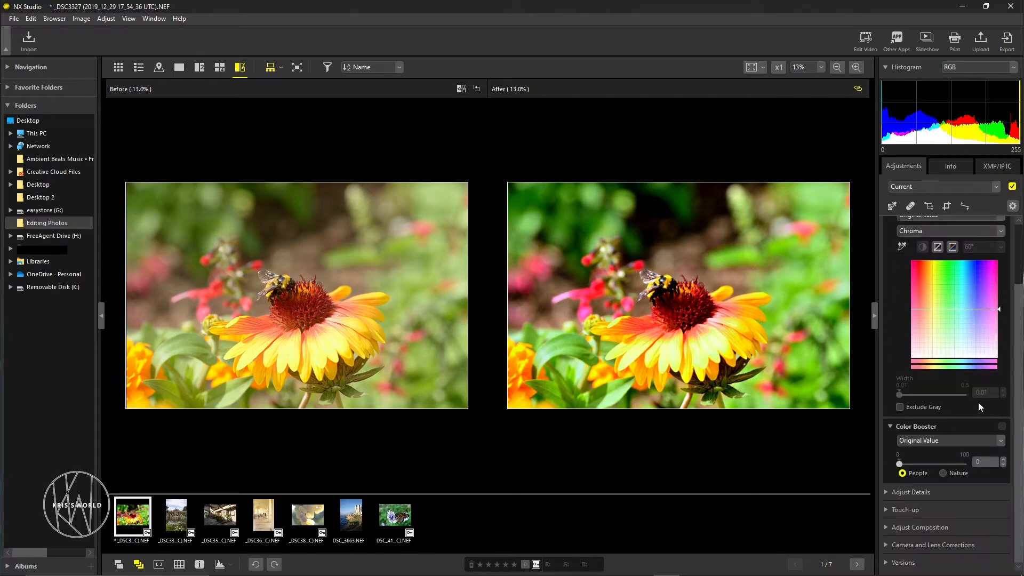
scroll(974, 351, "up", 1)
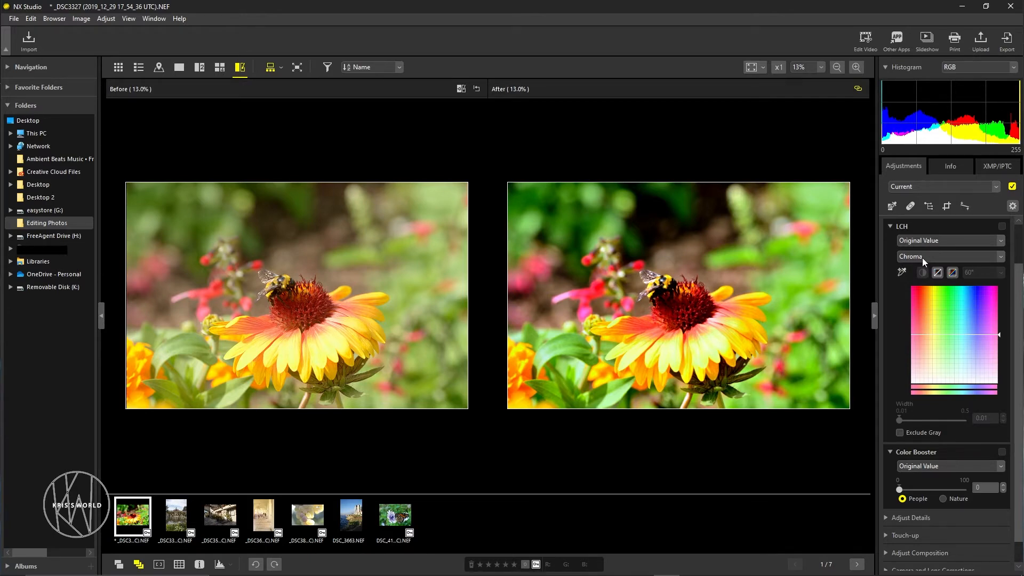
left_click(916, 242)
left_click(931, 228)
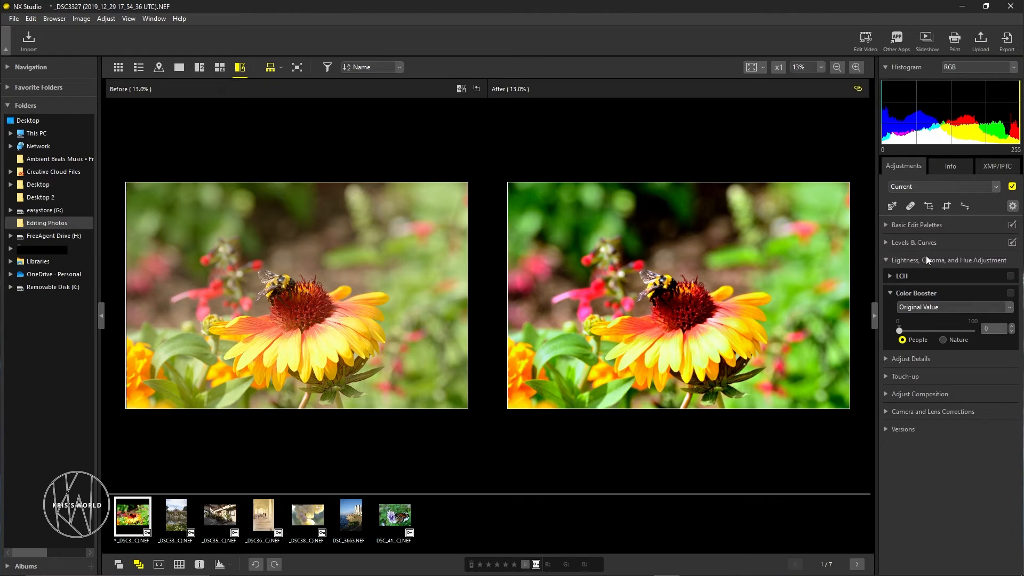
left_click(889, 275)
scroll(921, 302, "down", 1)
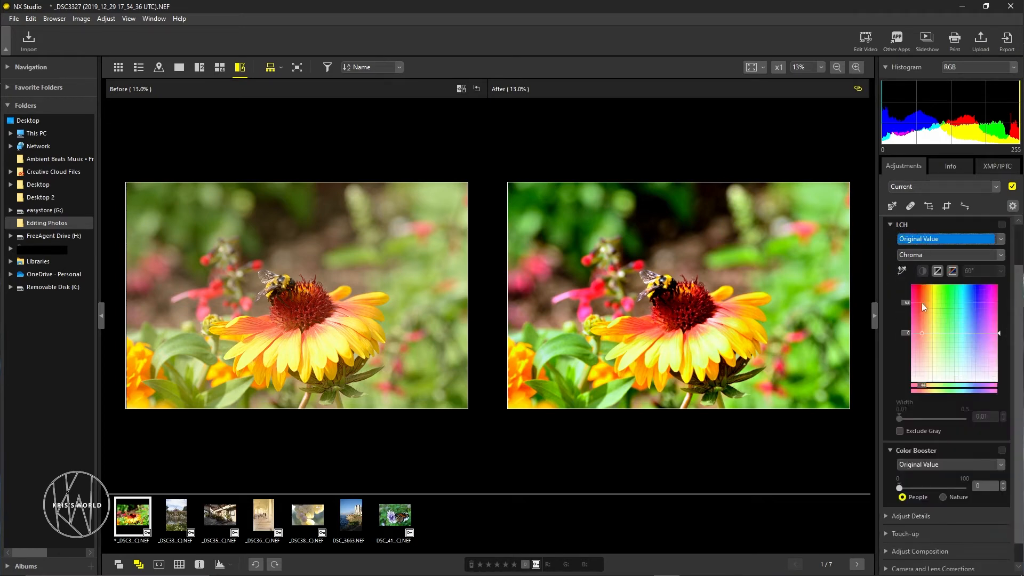
Step: Go through the LCH channels Hue and Color Lightness, and settle on Master Lightness
left_click(938, 255)
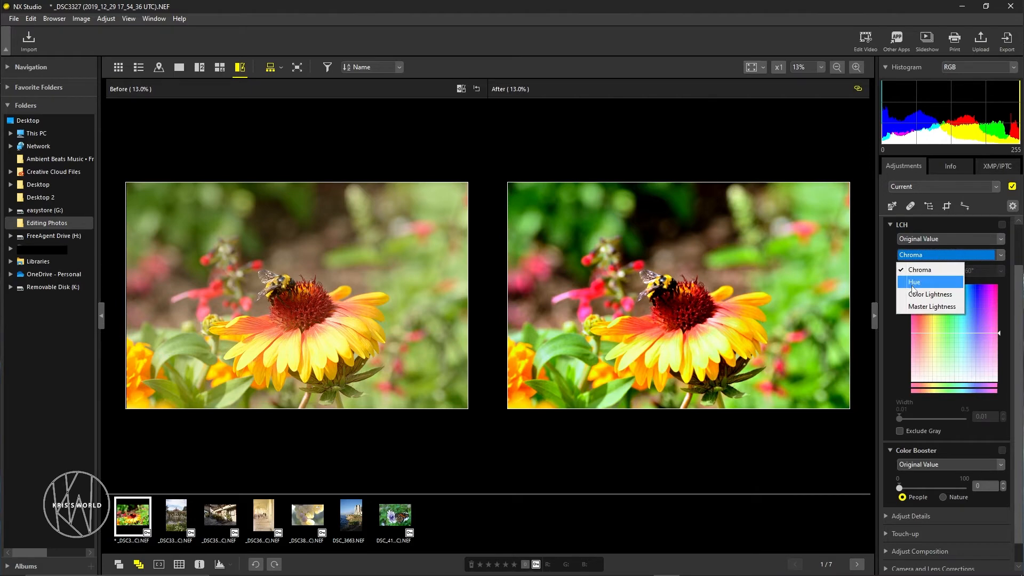
left_click(912, 289)
left_click(922, 254)
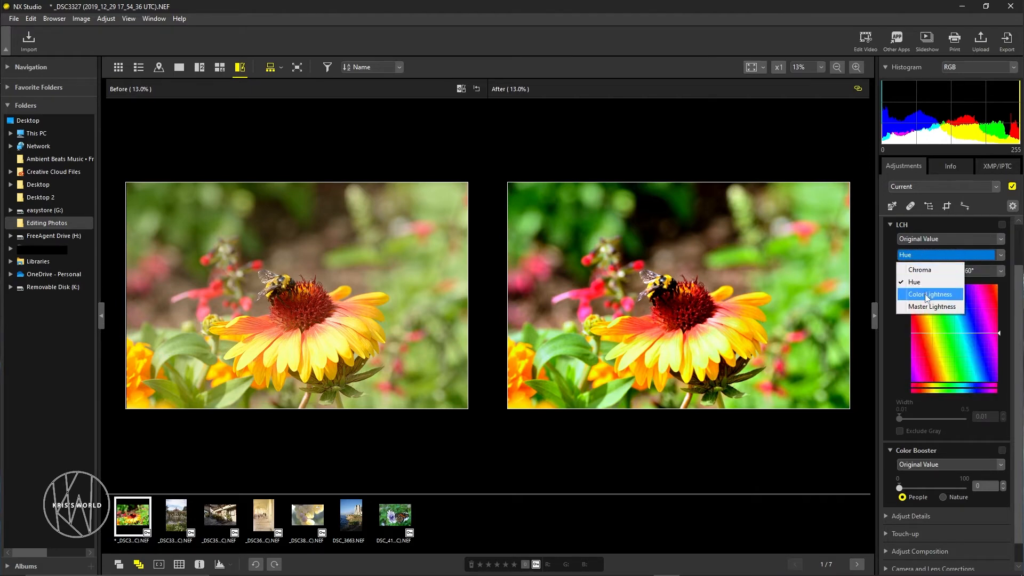
left_click(927, 295)
left_click(931, 257)
left_click(928, 306)
Step: Try darkening the photo with a point on the Master Lightness curve, return it to the diagonal and switch LCH off
left_click_drag(933, 356, 966, 345)
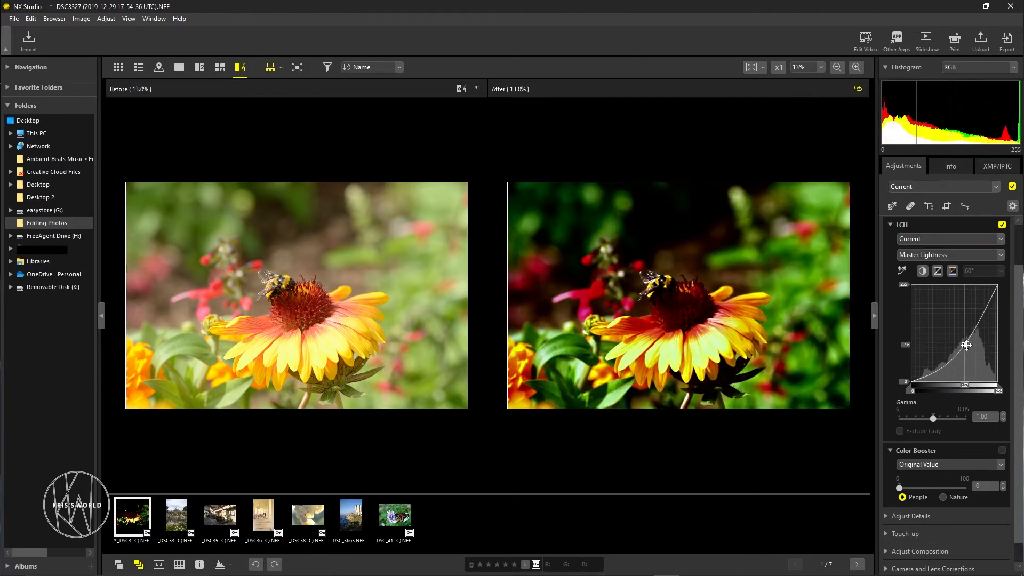
left_click_drag(966, 345, 973, 328)
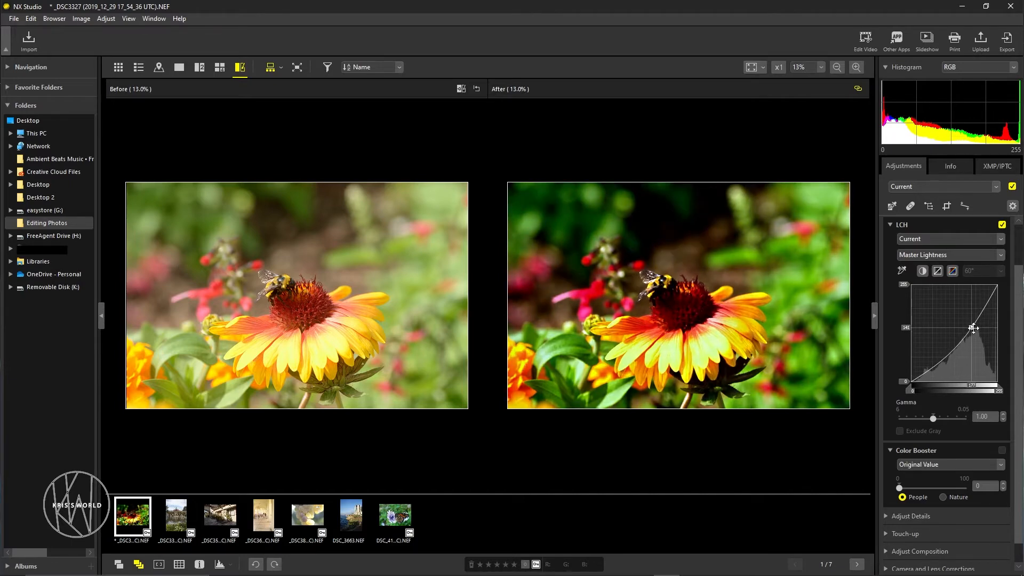
left_click_drag(973, 328, 983, 316)
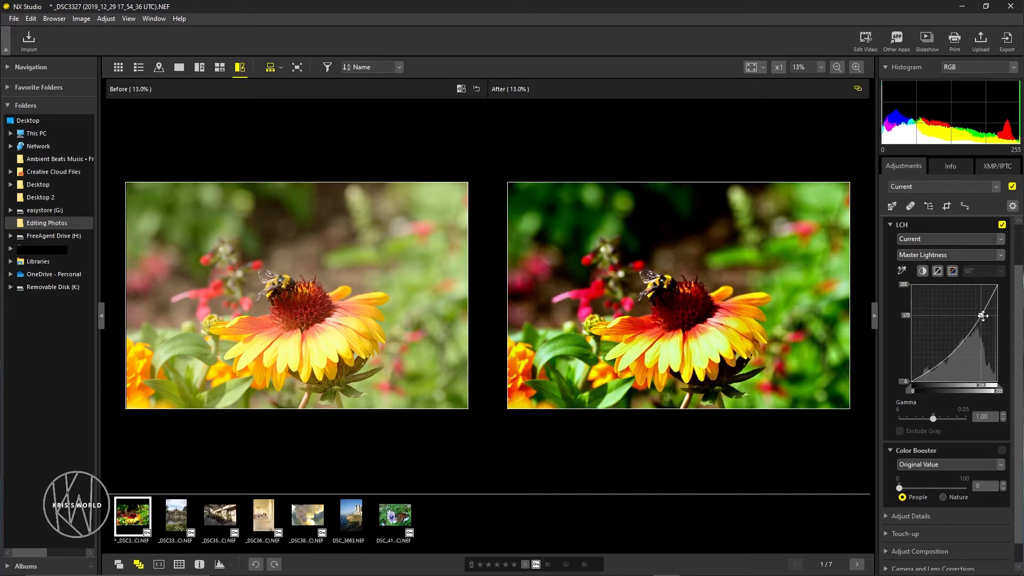
left_click_drag(983, 315, 978, 310)
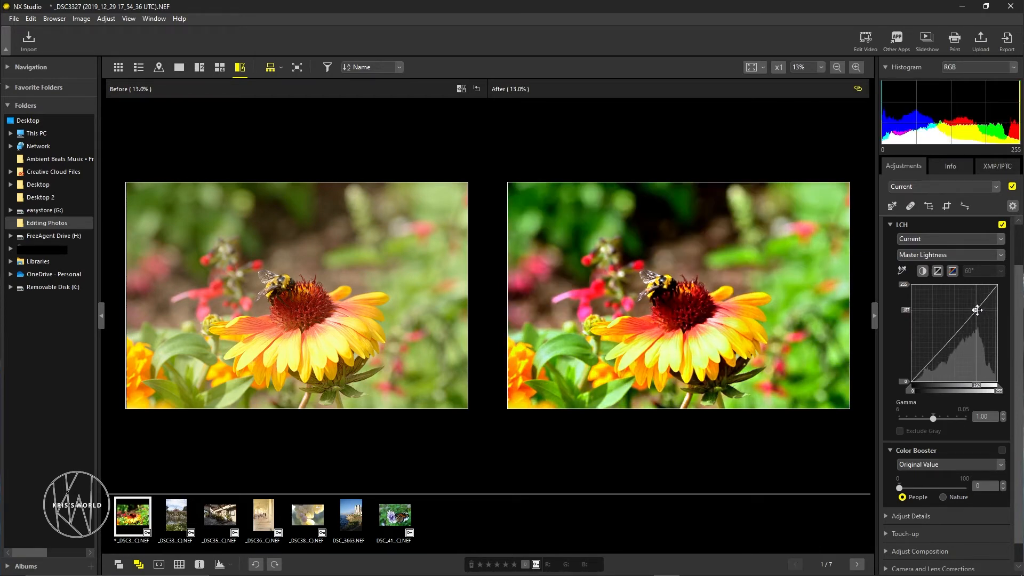
left_click(1002, 225)
left_click(1002, 225)
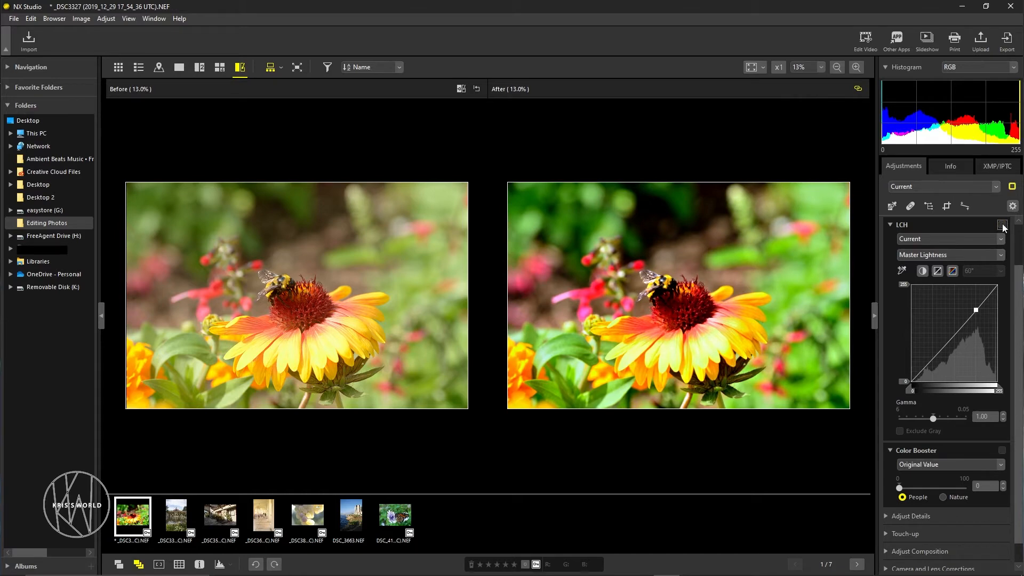
Step: Switch LCH back on and apply auto contrast to the Master Lightness curve
left_click(1002, 225)
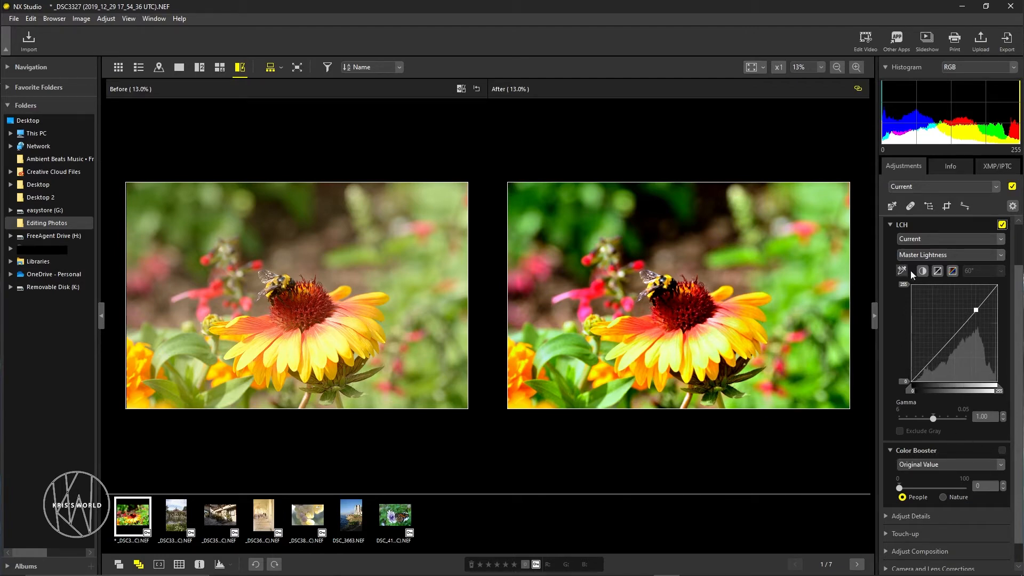
left_click(944, 345)
left_click(922, 270)
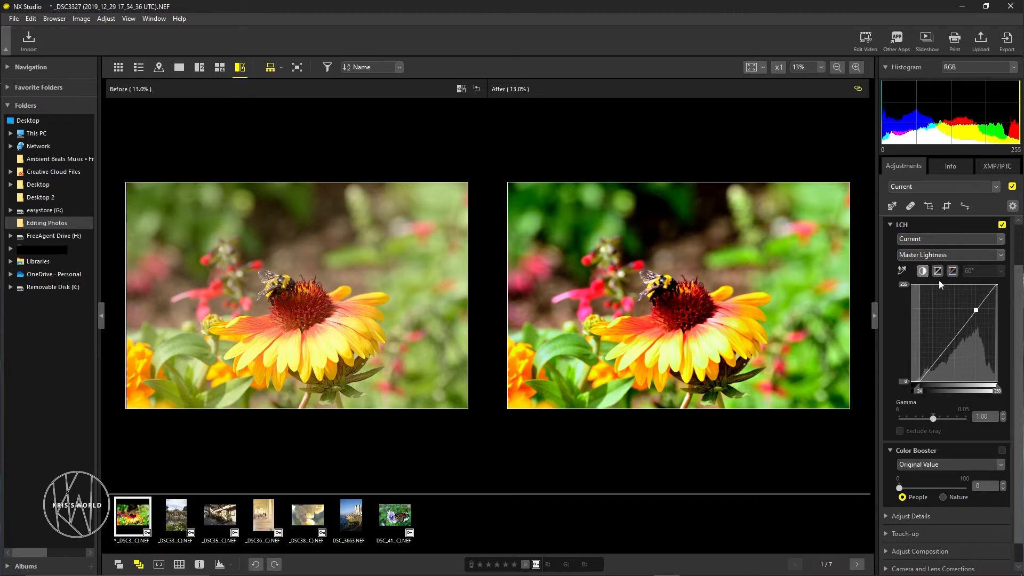
left_click(988, 295)
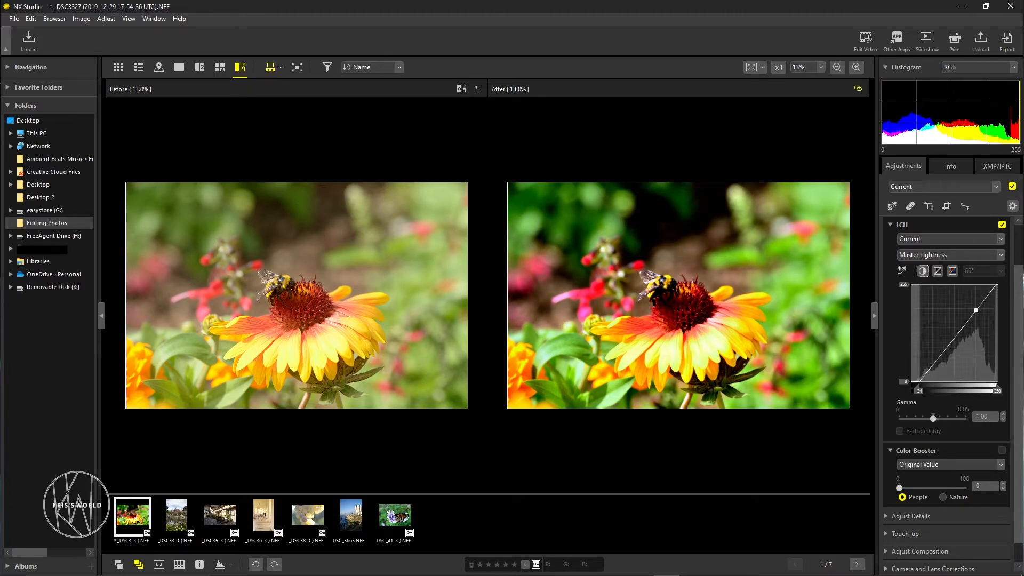
Step: Select the LCH Chroma channel, try raising and lowering a point in the yellow range, and pull it off the curve
left_click(932, 255)
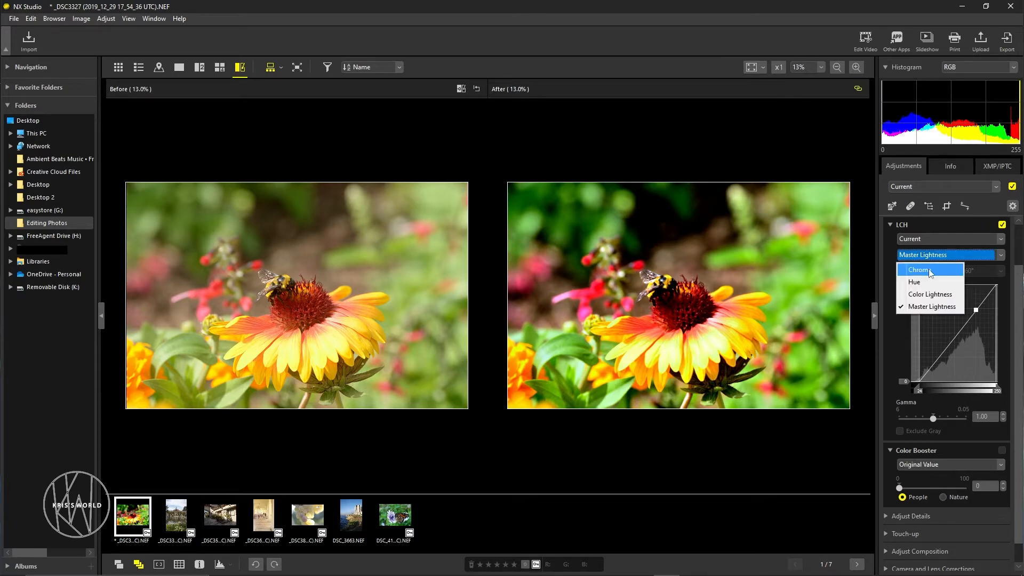
left_click(928, 270)
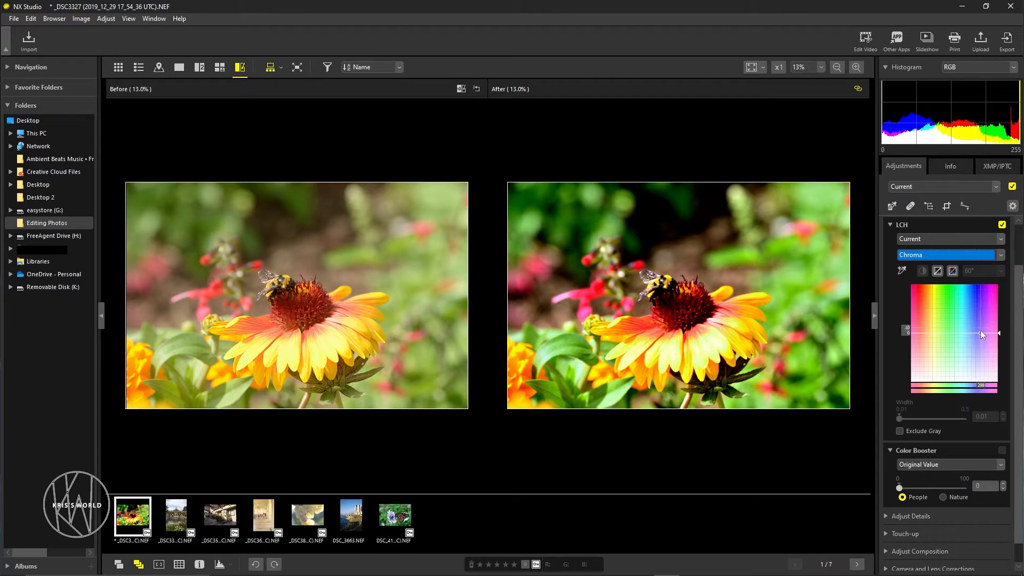
left_click(934, 308)
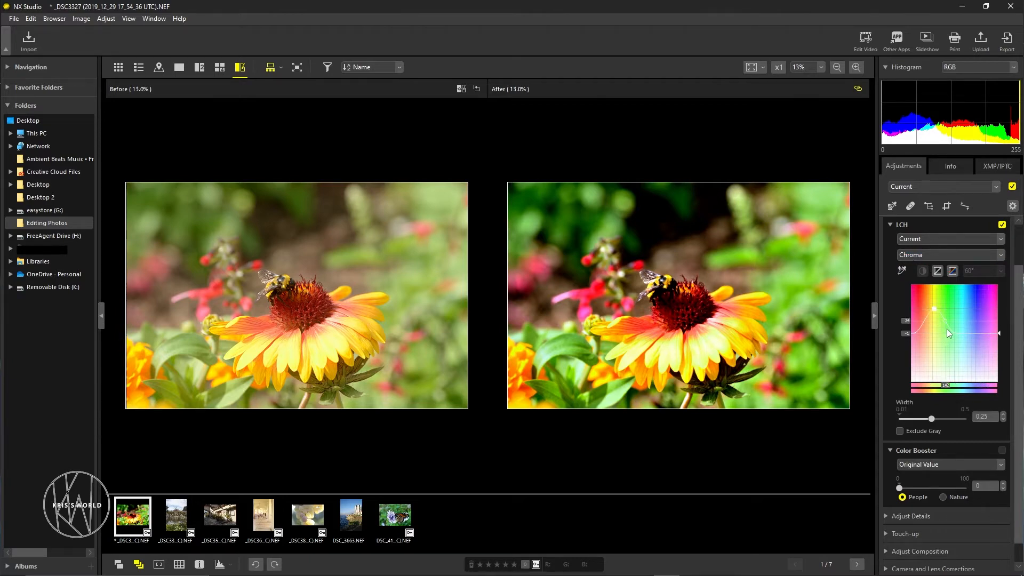
left_click_drag(934, 311, 933, 342)
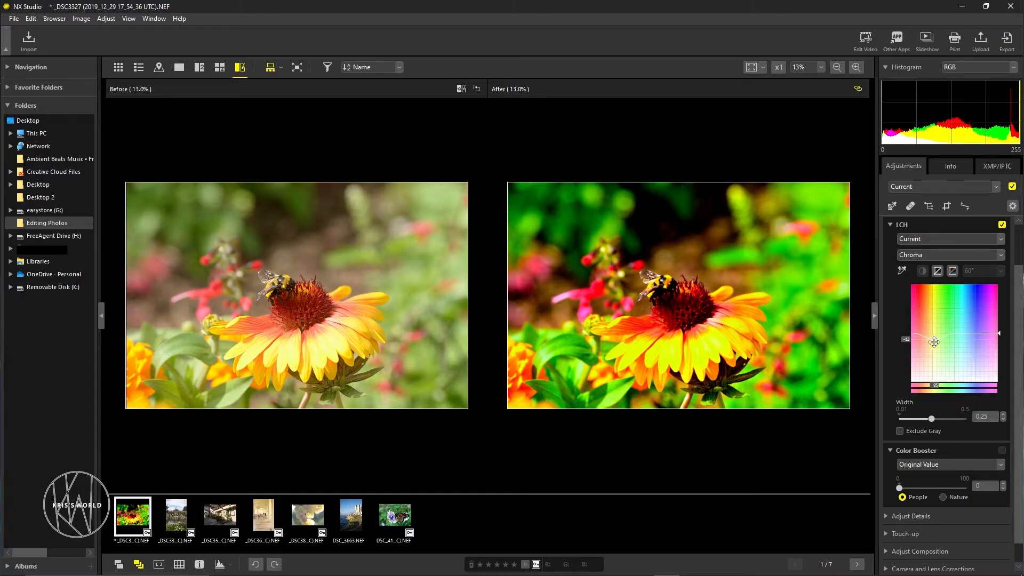
left_click_drag(933, 342, 934, 330)
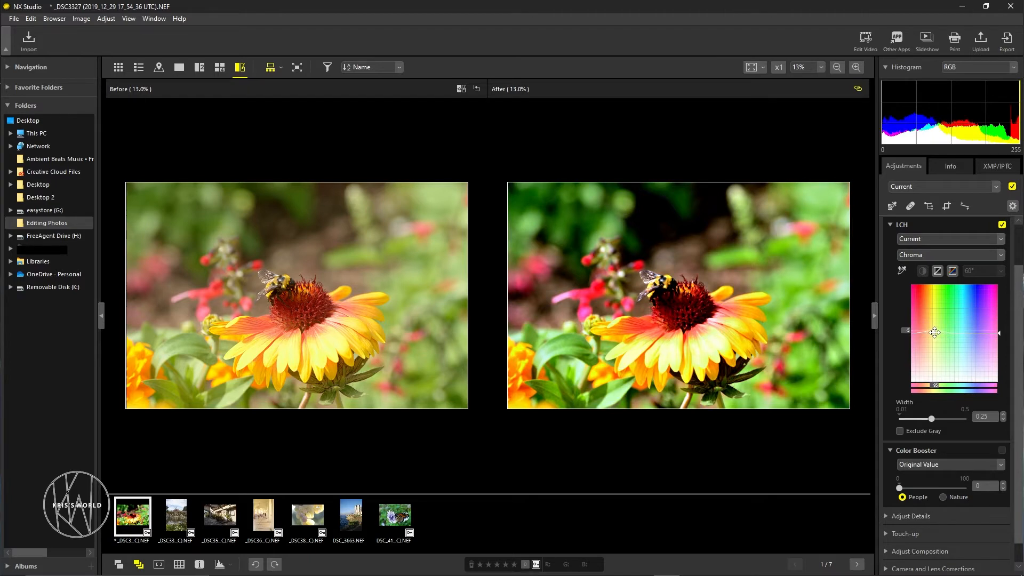
left_click(934, 305)
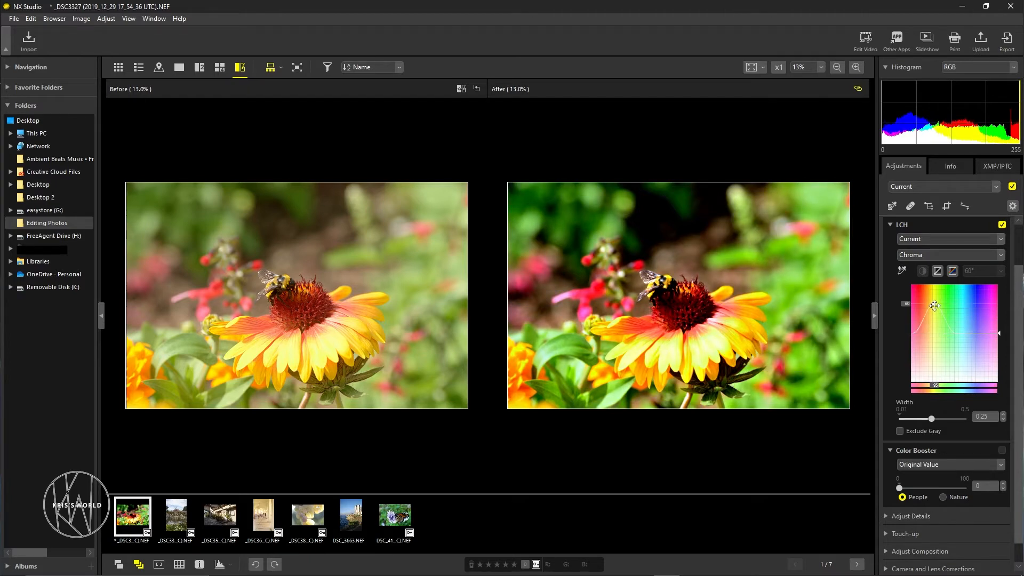
left_click_drag(933, 305, 874, 395)
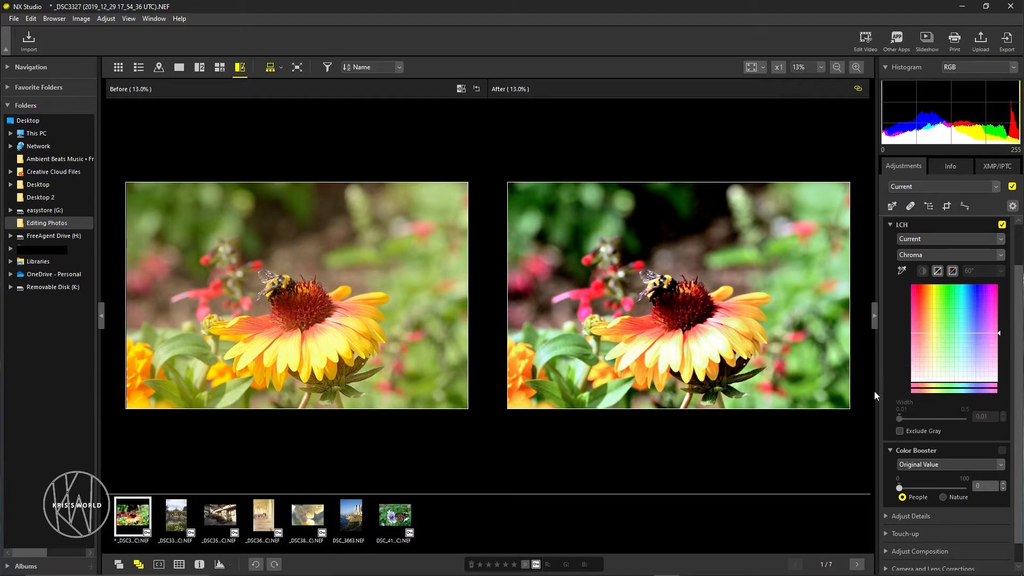
Step: Sample the green background for Chroma, try lowering its curve point, compare with LCH off and on, and take the point out
left_click(900, 271)
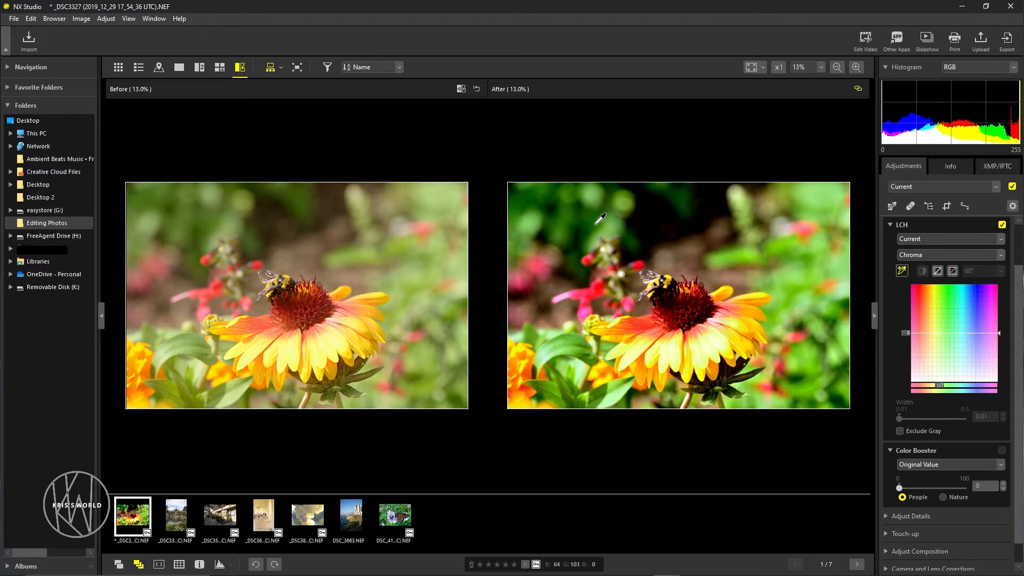
left_click(733, 227)
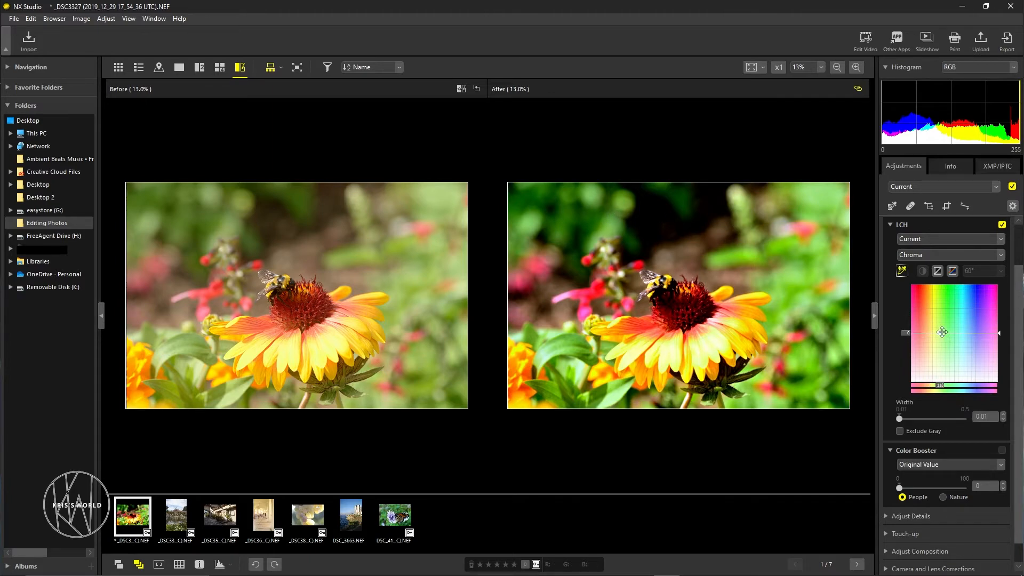
left_click_drag(940, 333, 941, 339)
left_click(1001, 225)
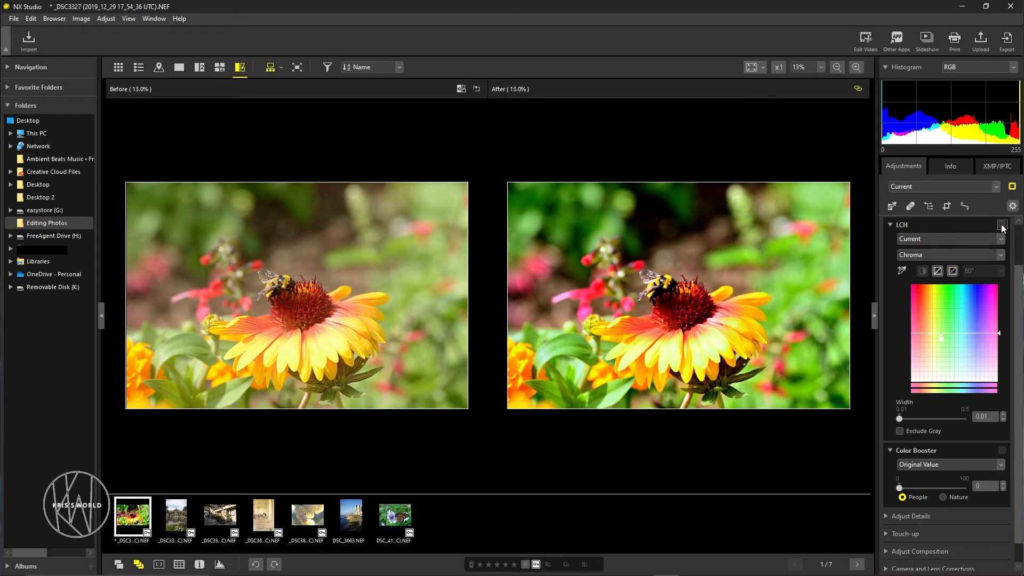
left_click(1001, 225)
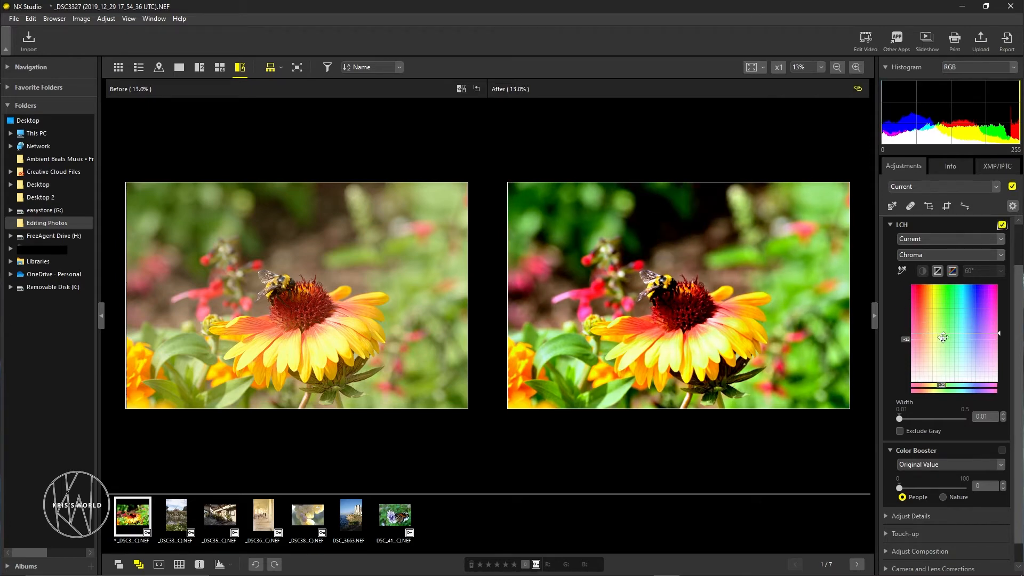
left_click_drag(941, 346, 951, 377)
left_click_drag(951, 378, 944, 331)
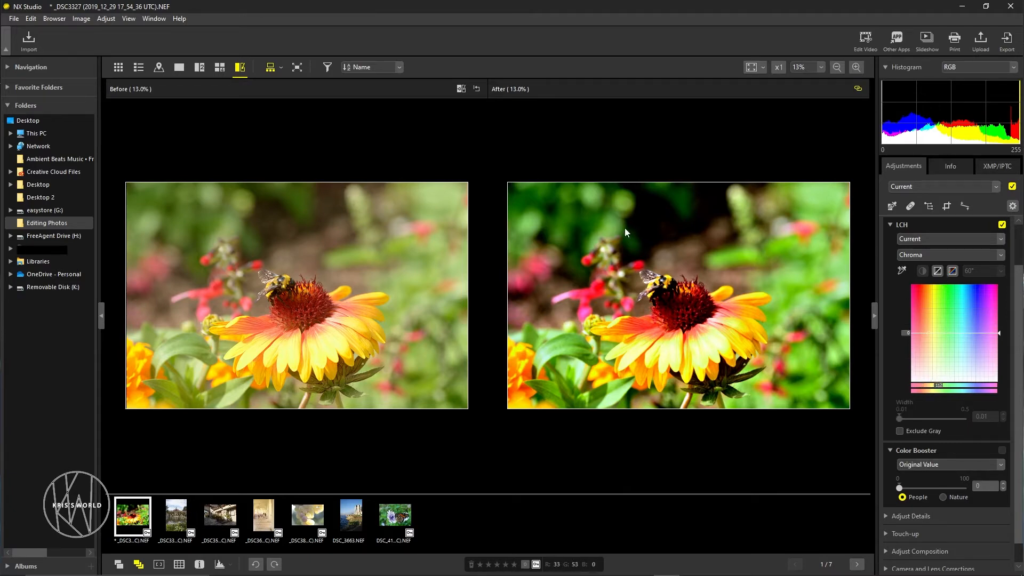
Step: Sample the background again, raise the Chroma point in the green range, try wider settings and set its Width to 0.08
left_click(902, 271)
left_click(681, 194)
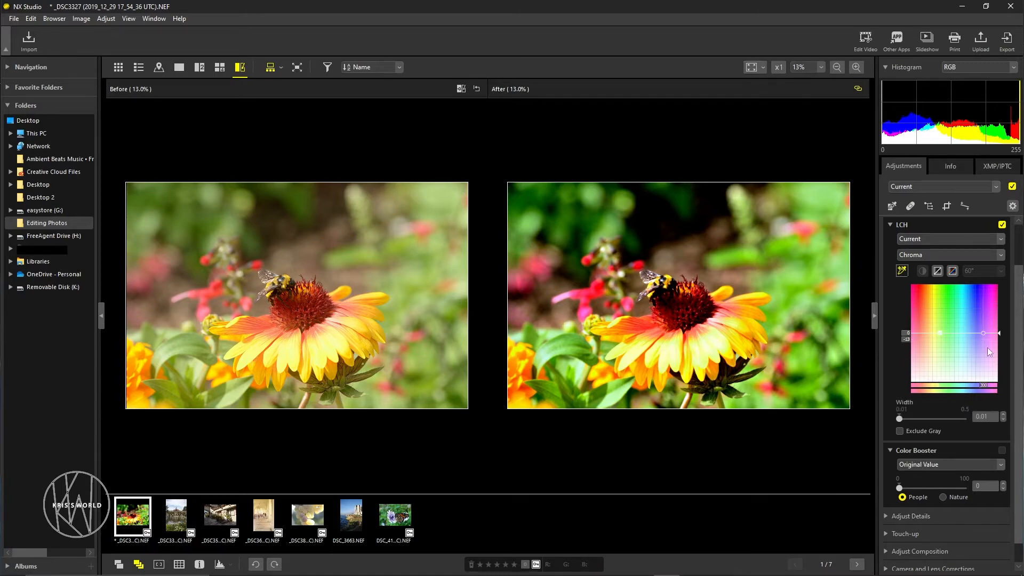
left_click_drag(939, 333, 940, 301)
left_click_drag(901, 421, 952, 419)
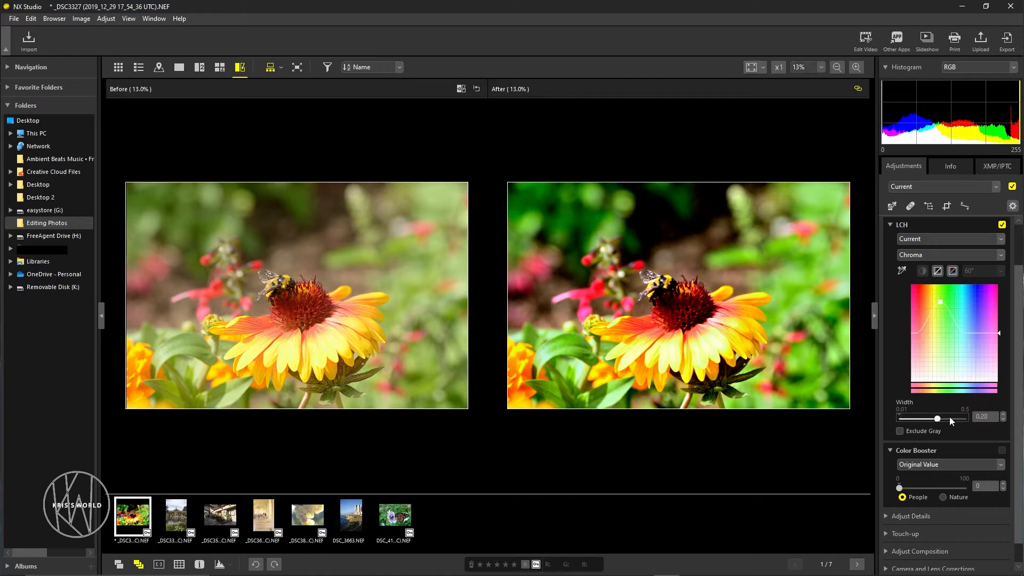
left_click(950, 420)
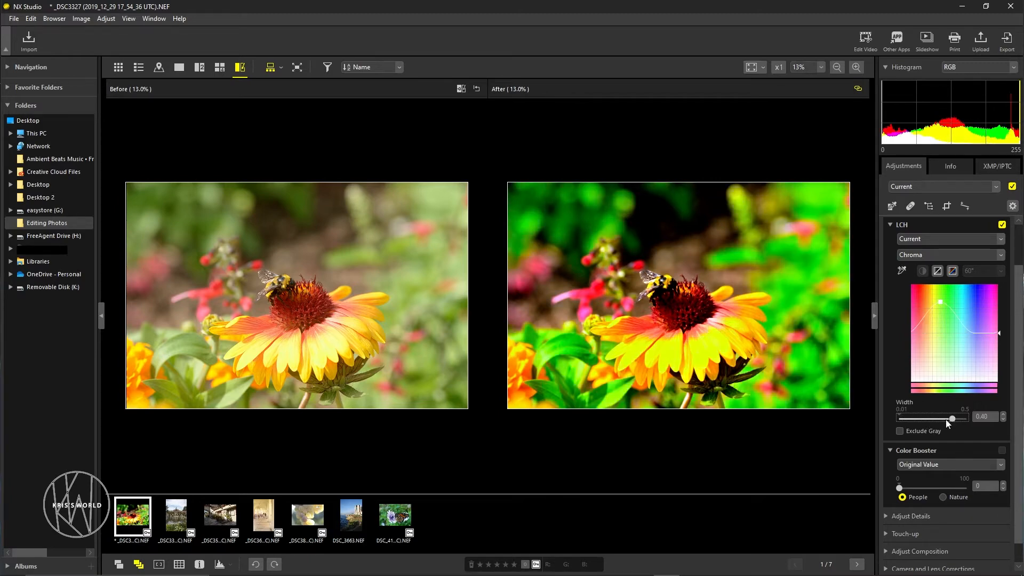
left_click_drag(953, 421, 910, 421)
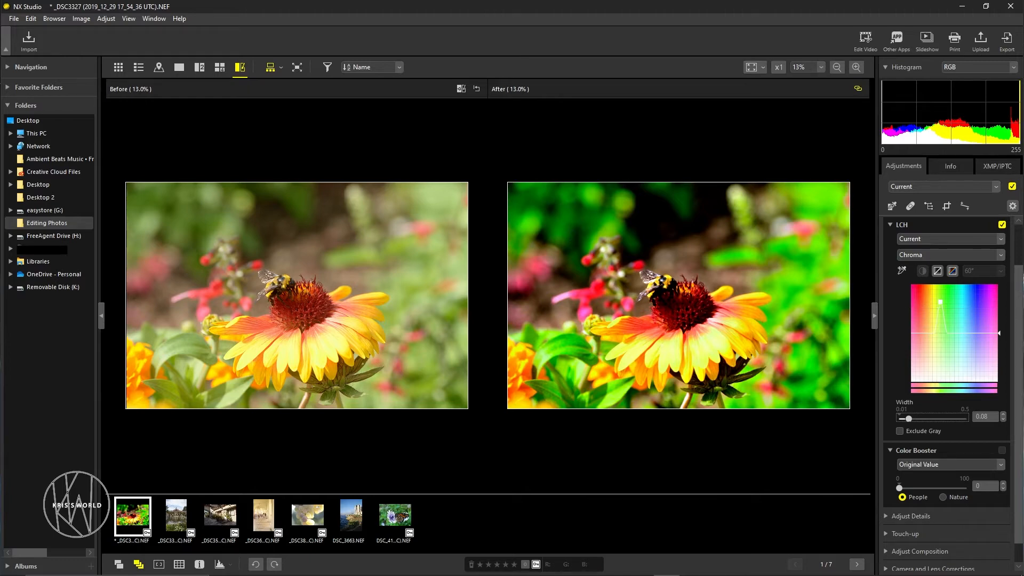
Step: Lower the green Chroma point to a slight boost just above the neutral line
left_click_drag(940, 303, 940, 321)
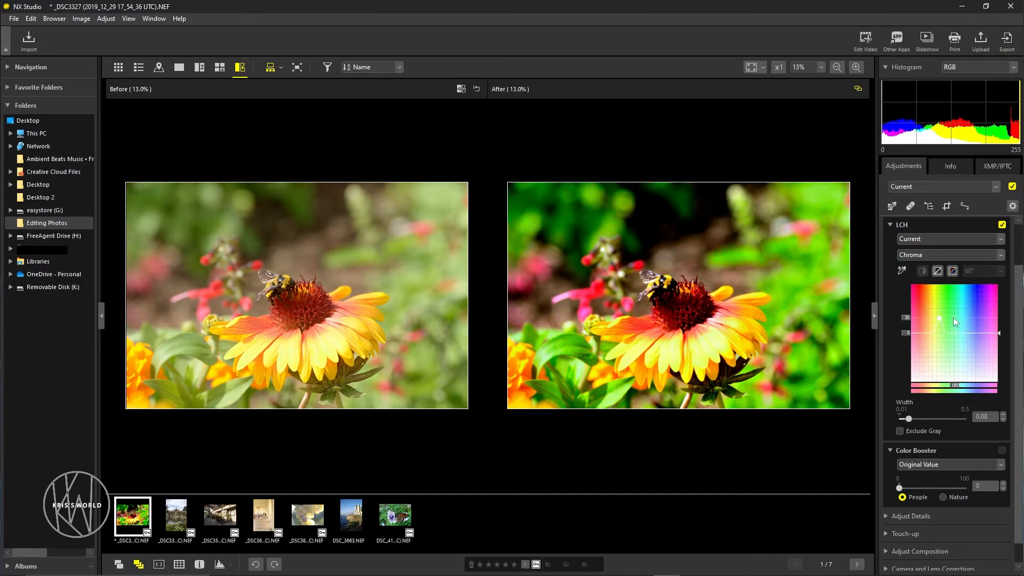
left_click_drag(940, 322, 938, 327)
left_click(945, 355)
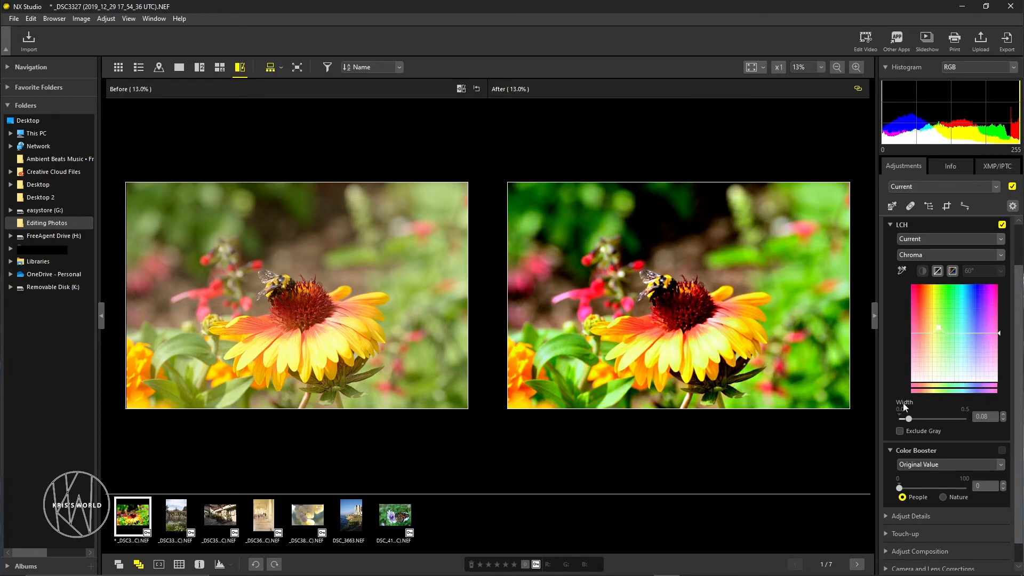
Step: Try a raised point in the blue range of the Chroma curve and delete it
left_click(901, 431)
left_click(964, 334)
left_click_drag(965, 335, 964, 305)
key("Delete")
Step: Sample the orange petals for Chroma, try their point low and high, return it near neutral, and raise the green point slightly
left_click(901, 270)
left_click(799, 336)
left_click_drag(920, 333, 920, 348)
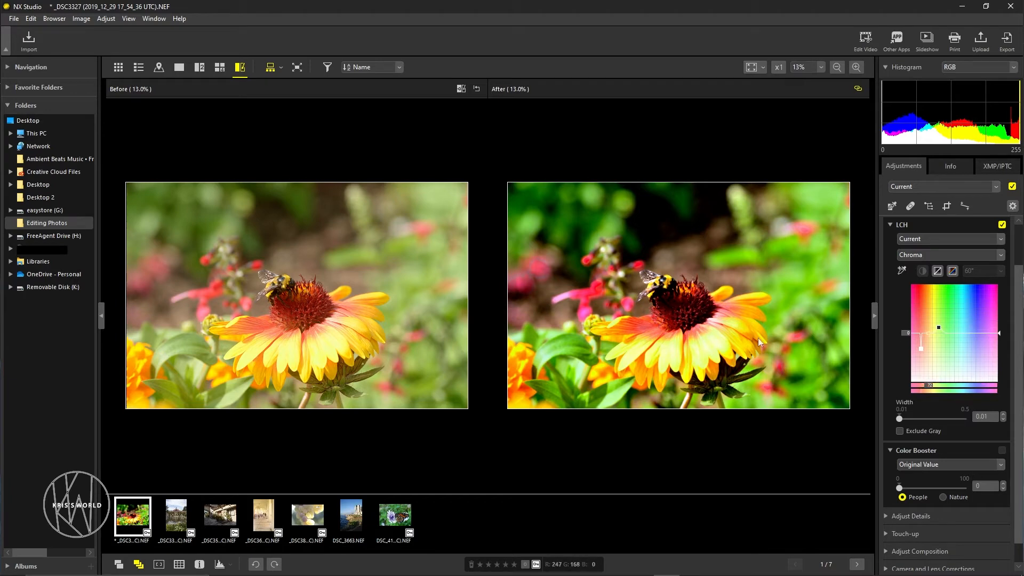
left_click_drag(921, 348, 923, 315)
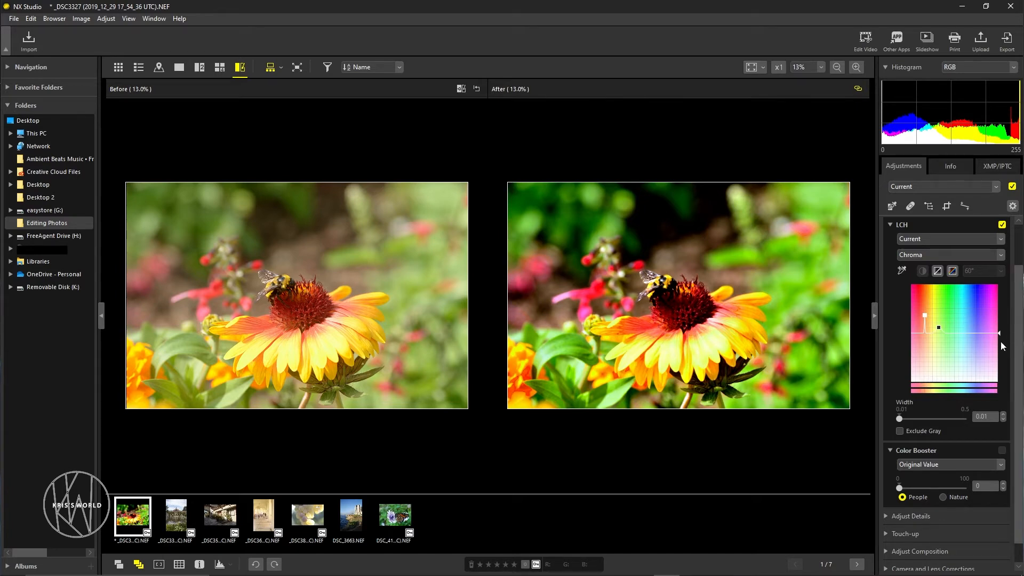
left_click_drag(924, 315, 923, 331)
left_click_drag(938, 328, 939, 324)
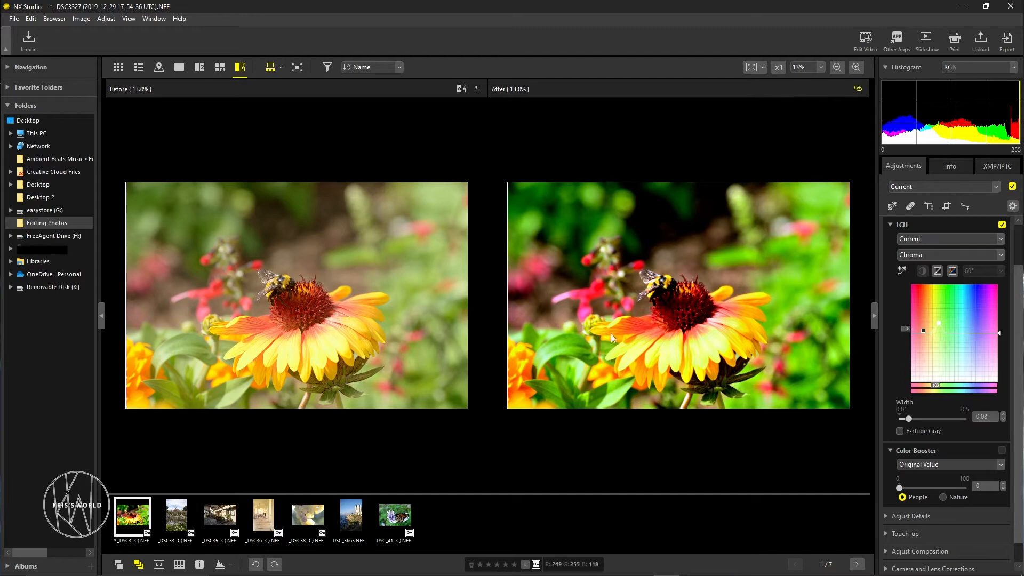
Step: Reset the Chroma curve and switch LCH to the Hue channel
left_click(937, 271)
left_click(953, 271)
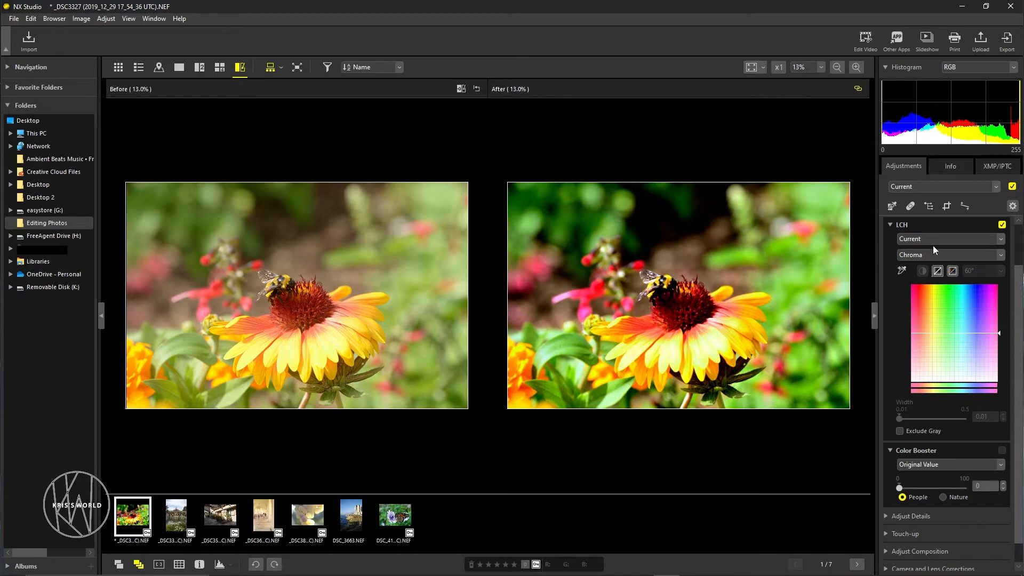
left_click(934, 255)
left_click(923, 281)
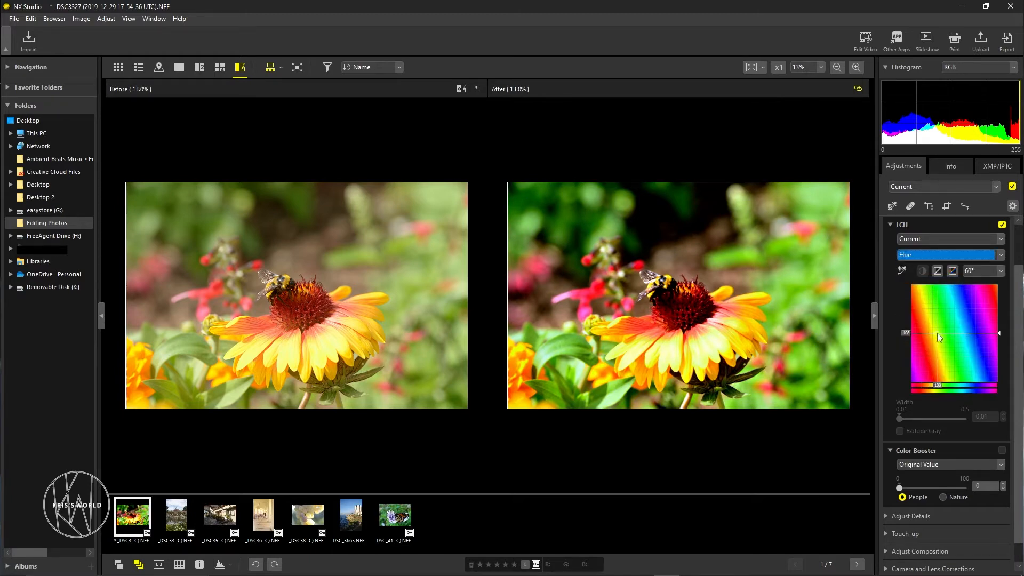
Step: Try shifting the greens, cyans and blues with points on the Hue curve, and pull each point off
left_click_drag(937, 333, 943, 371)
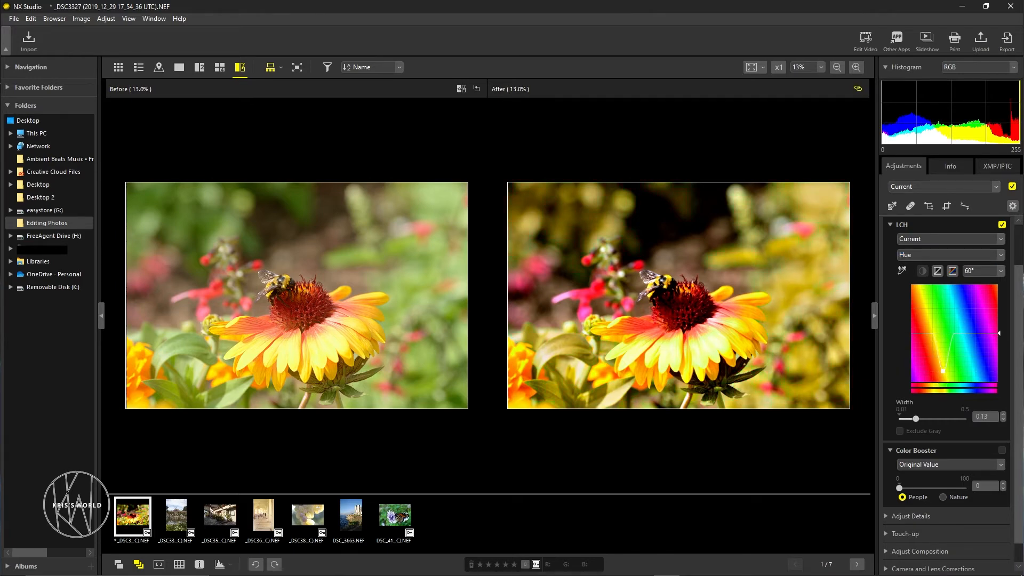
mouse_move(943, 369)
left_mouse_down()
mouse_move(954, 336)
mouse_move(956, 355)
left_mouse_up()
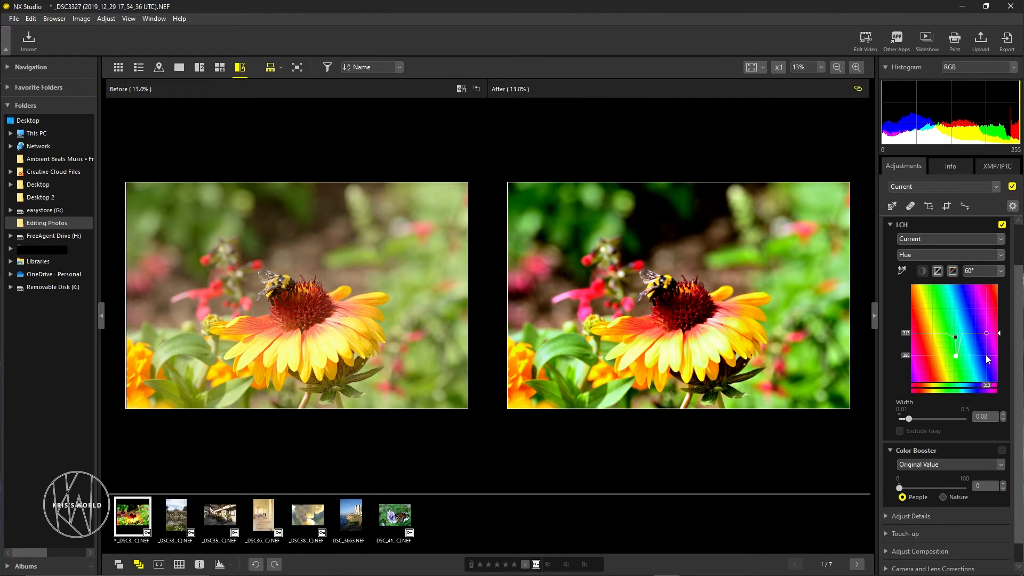
left_click_drag(956, 356, 850, 385)
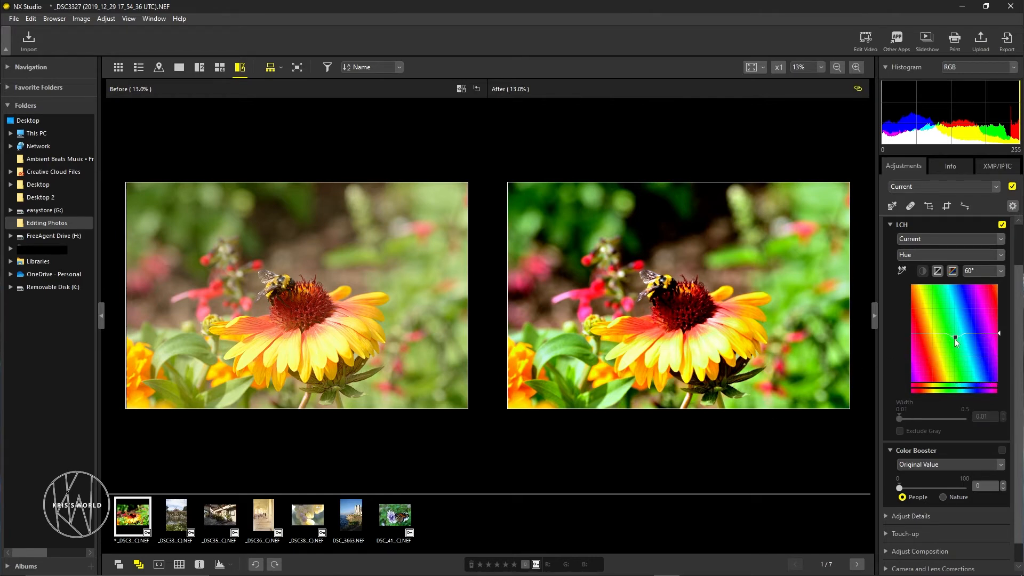
left_click_drag(965, 334, 967, 299)
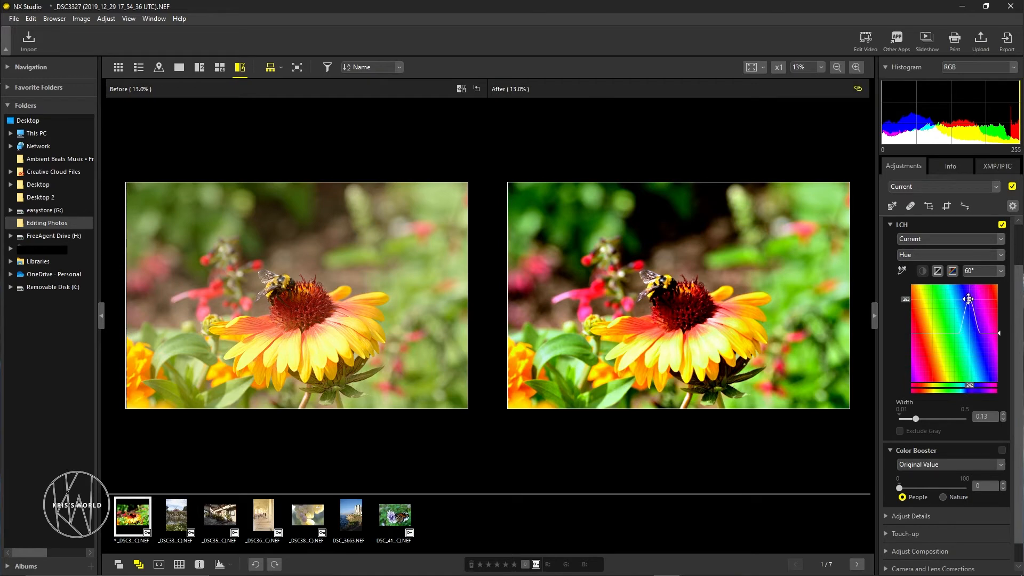
left_click_drag(967, 299, 1004, 278)
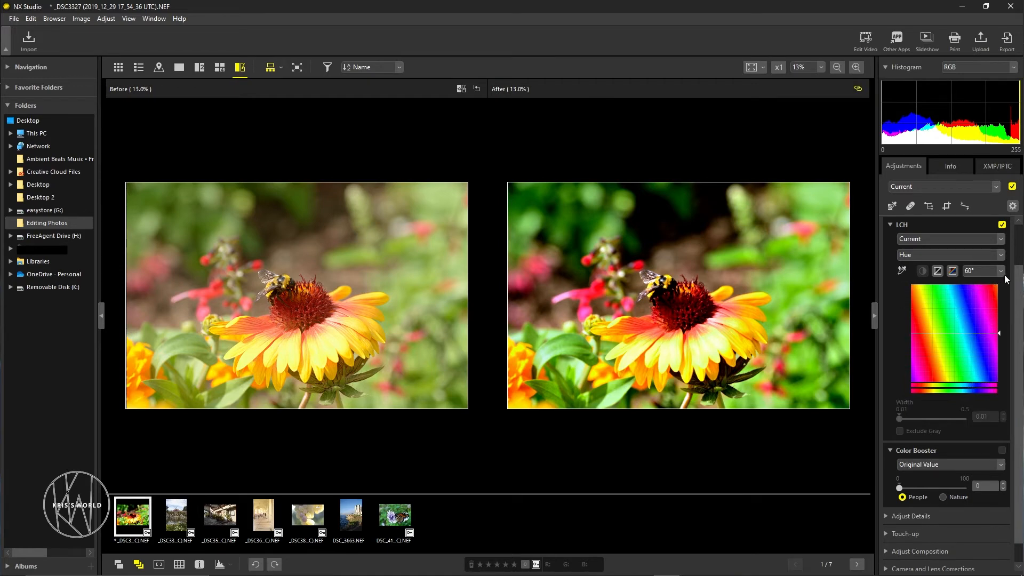
Step: Try a strong Hue curve point in the purple, green and red ranges, and pull it off the curve
left_click_drag(979, 332, 979, 288)
left_click(986, 310)
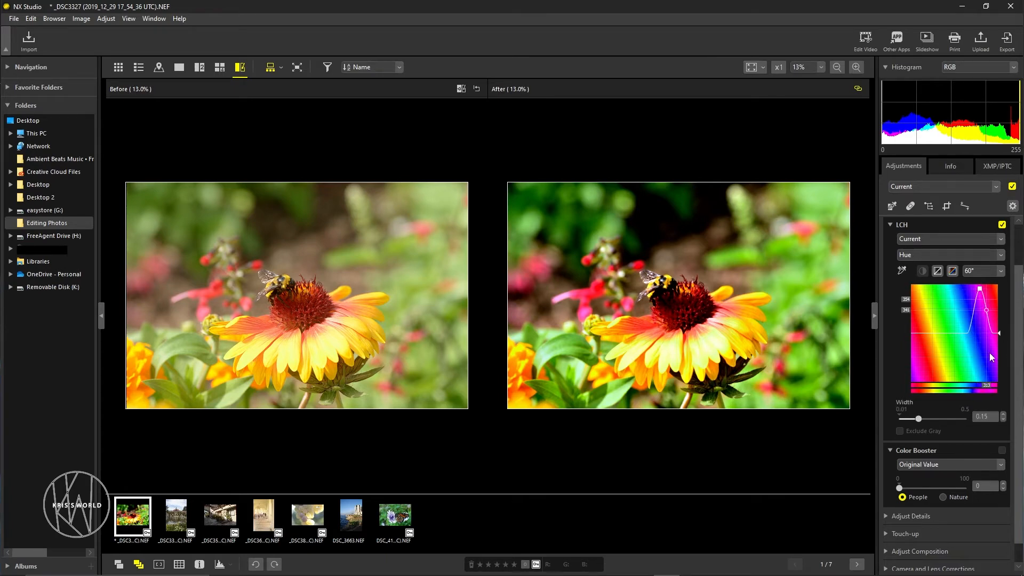
left_click(965, 359)
left_click_drag(980, 289, 941, 375)
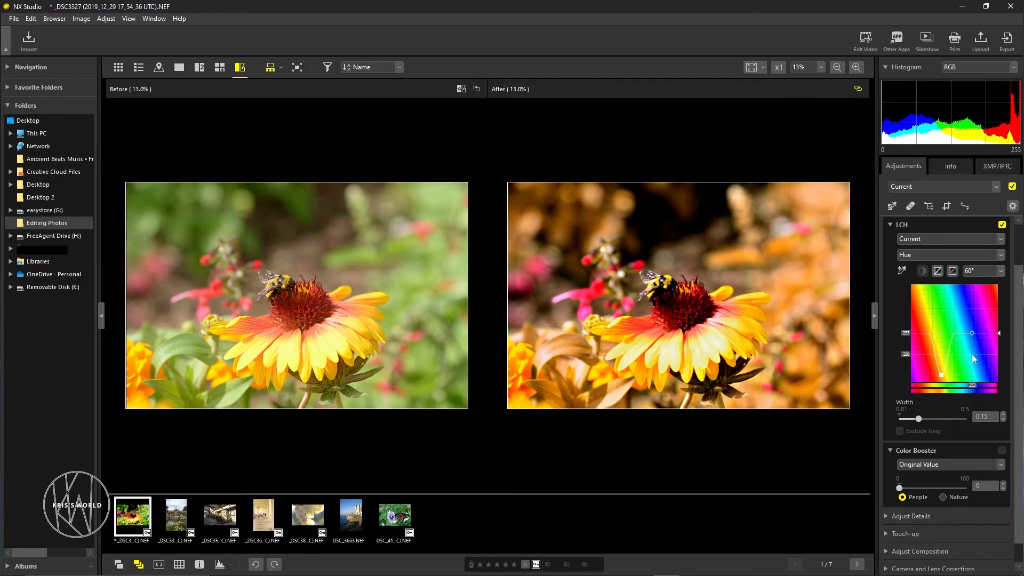
left_click_drag(941, 374, 916, 292)
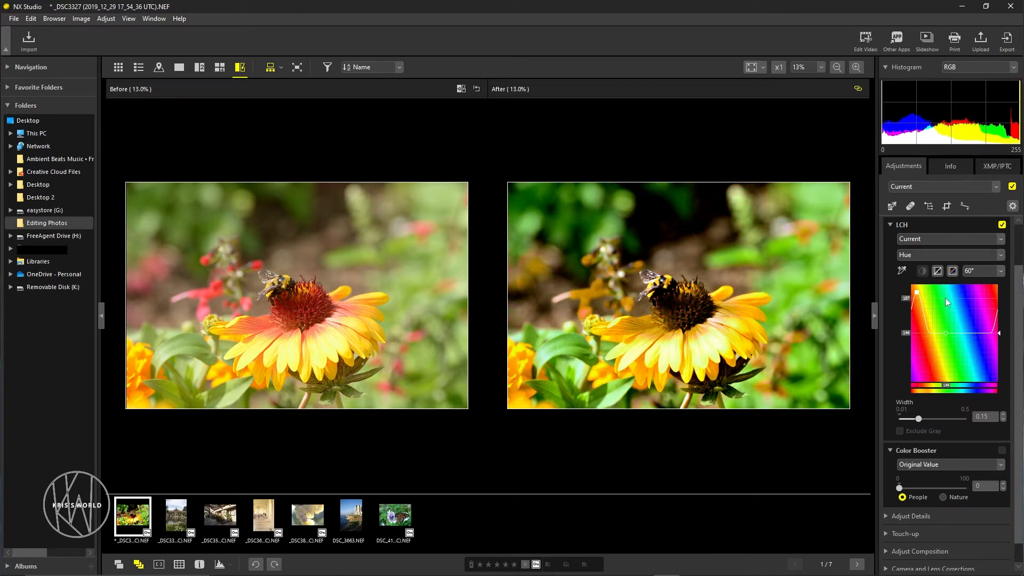
left_click_drag(917, 292, 1012, 359)
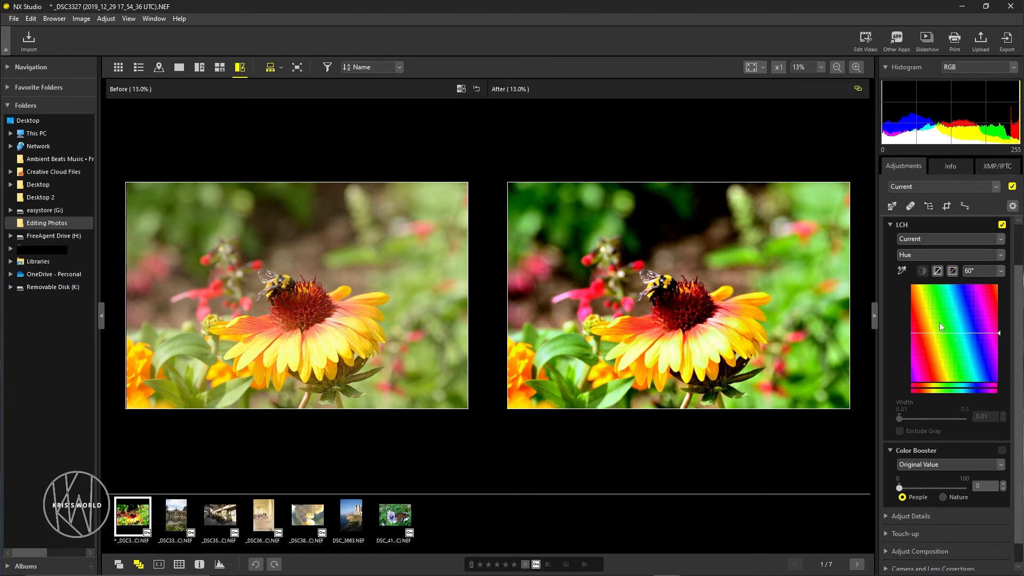
Step: Switch LCH to Color Lightness, try lightening and darkening the yellows before returning them near neutral, and lighten the cyans slightly
left_click(935, 253)
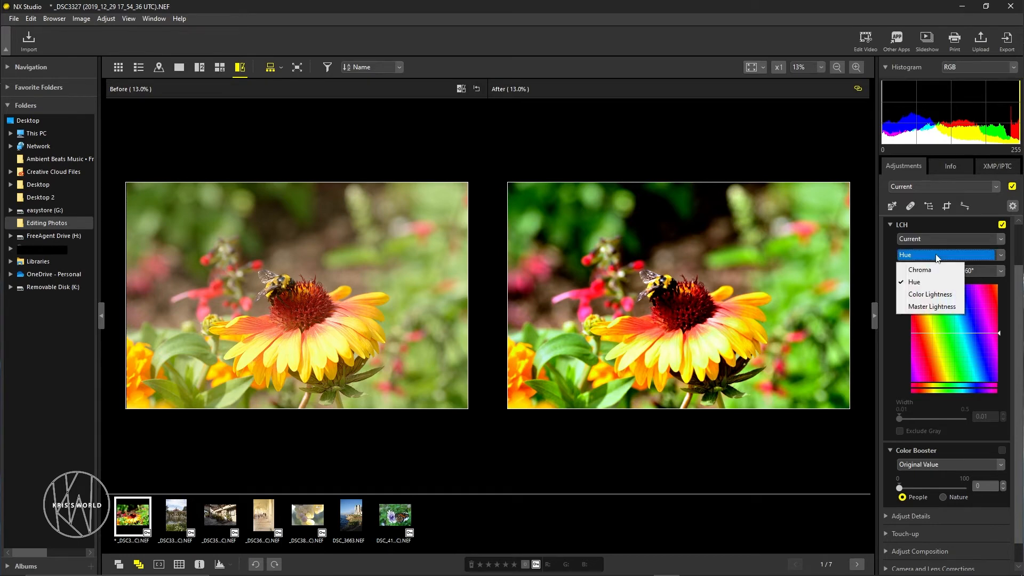
left_click(929, 295)
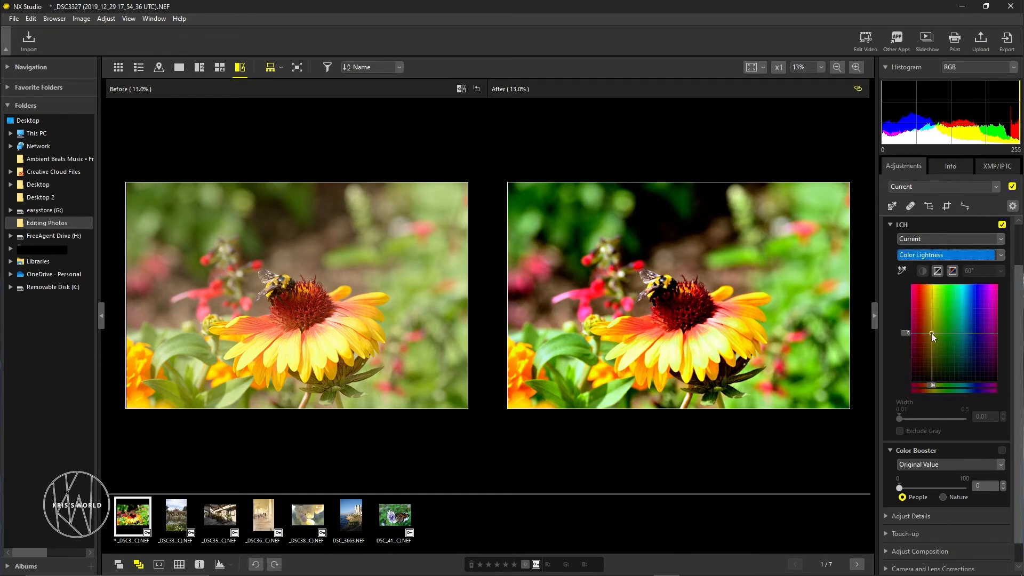
left_click_drag(928, 333, 934, 304)
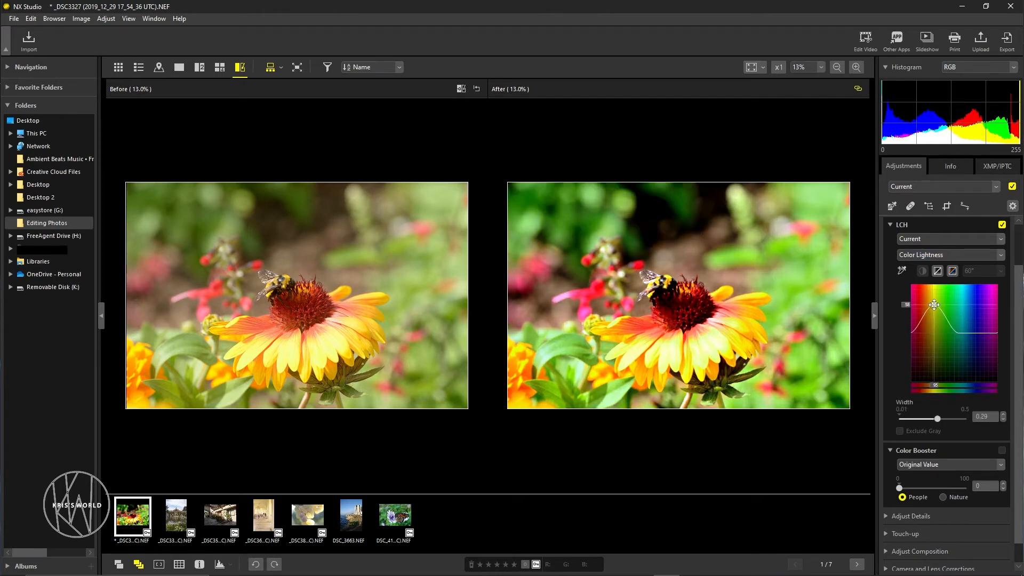
left_click_drag(934, 304, 934, 353)
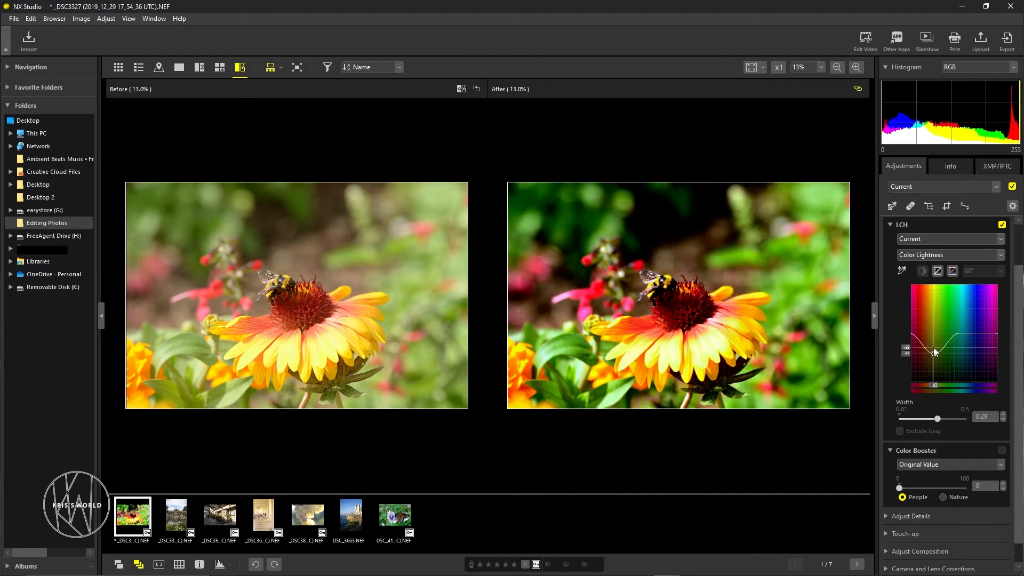
left_click_drag(931, 352, 933, 335)
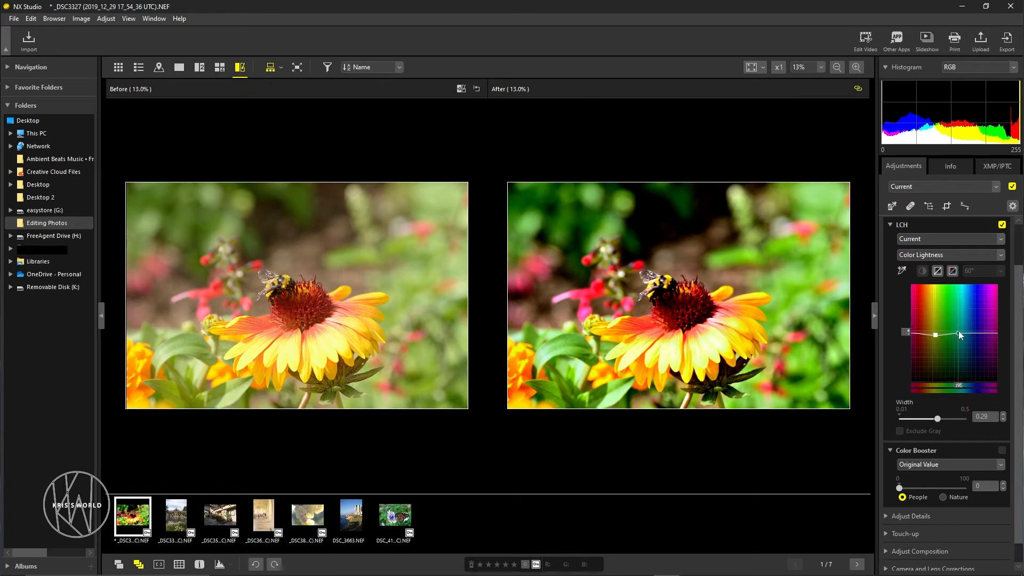
left_click_drag(964, 332, 963, 321)
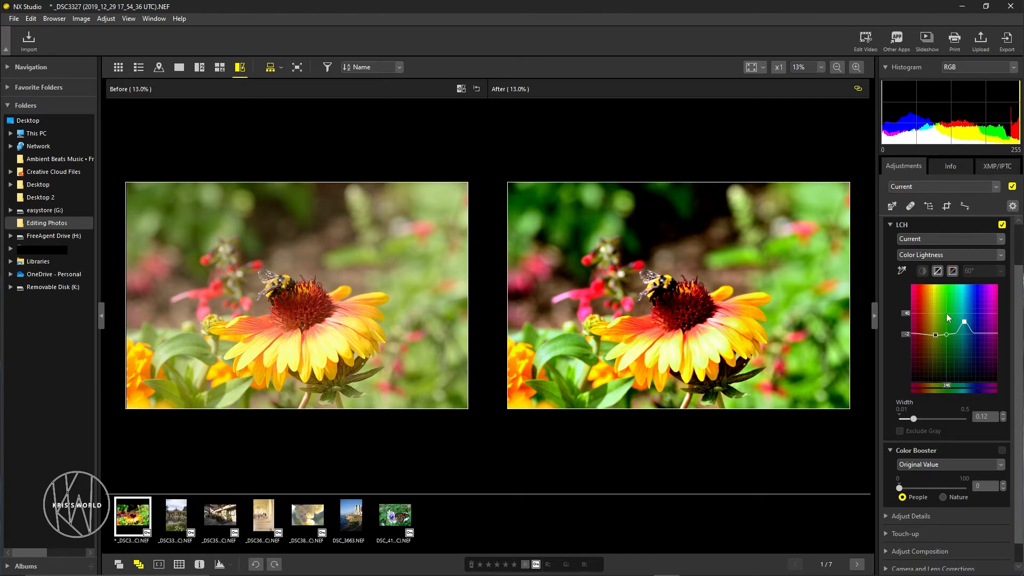
left_click_drag(964, 321, 963, 330)
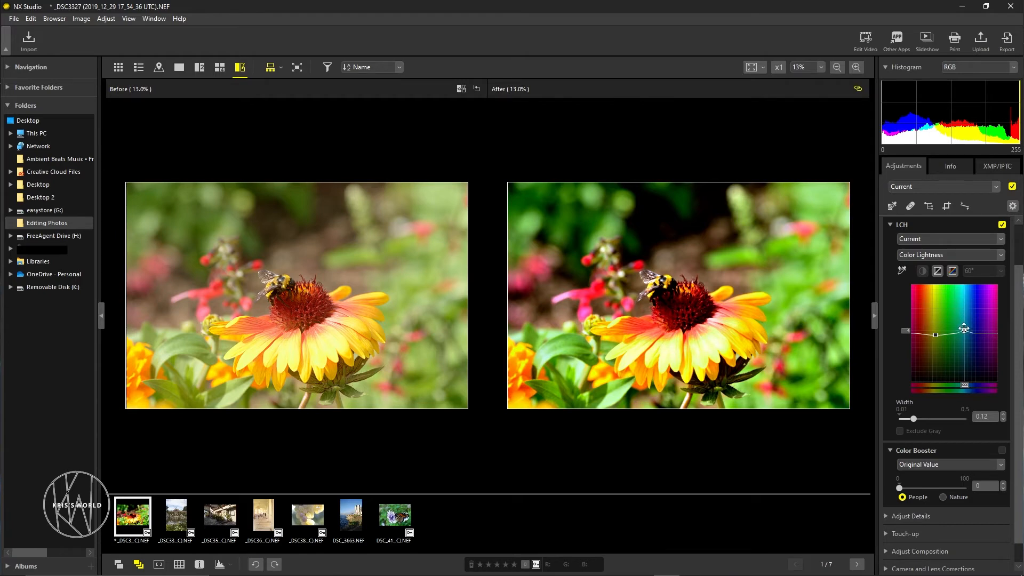
Step: Switch LCH to Master Lightness and lift the darker midtones with a point on the lower part of the curve
left_click(938, 255)
left_click(931, 304)
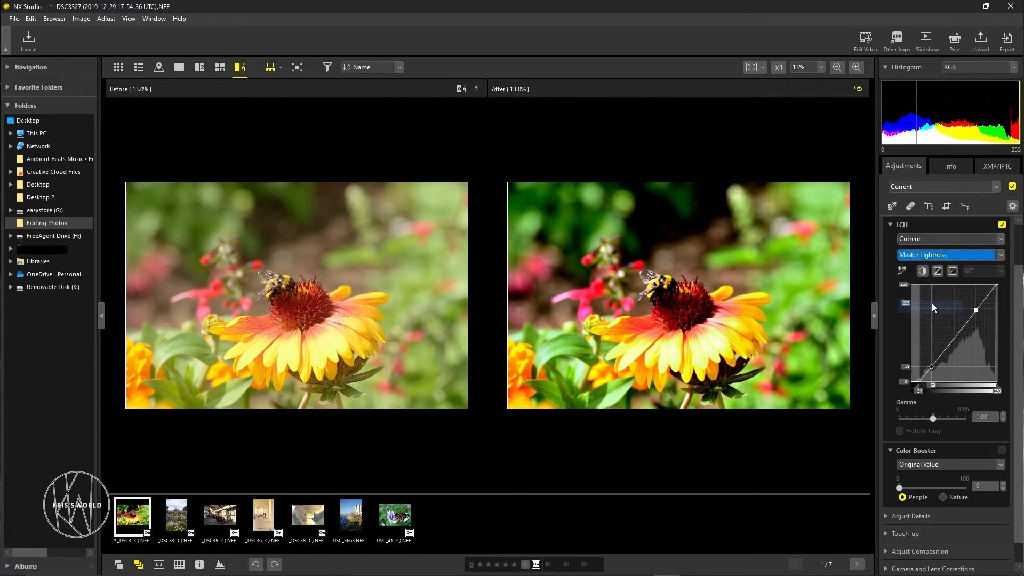
left_click_drag(965, 323, 947, 343)
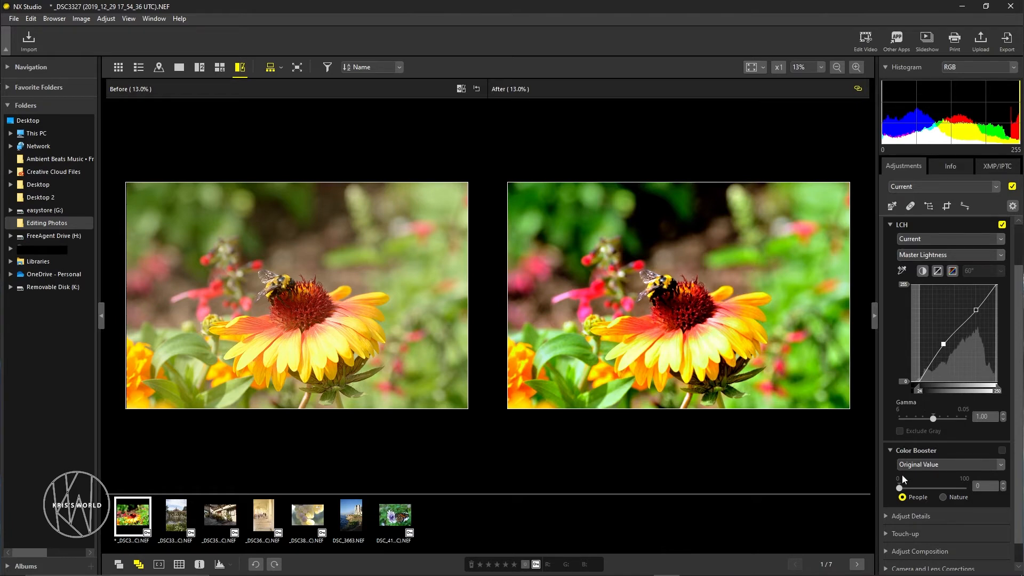
Step: Try the Color Booster at 25 for People and at 14 for Nature, and reset it to Original Value
left_click_drag(899, 487, 916, 489)
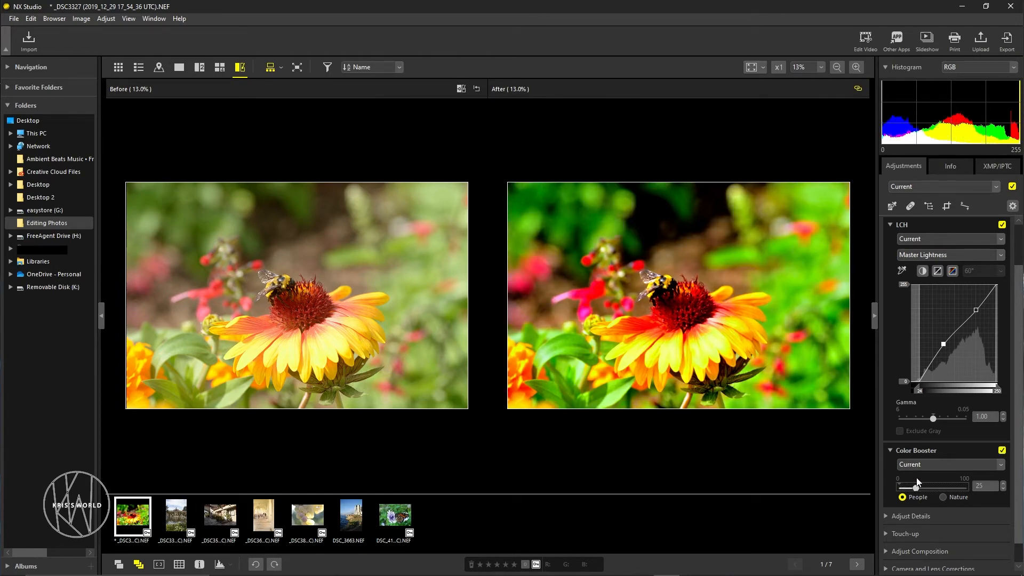
left_click_drag(917, 487, 908, 488)
left_click(956, 496)
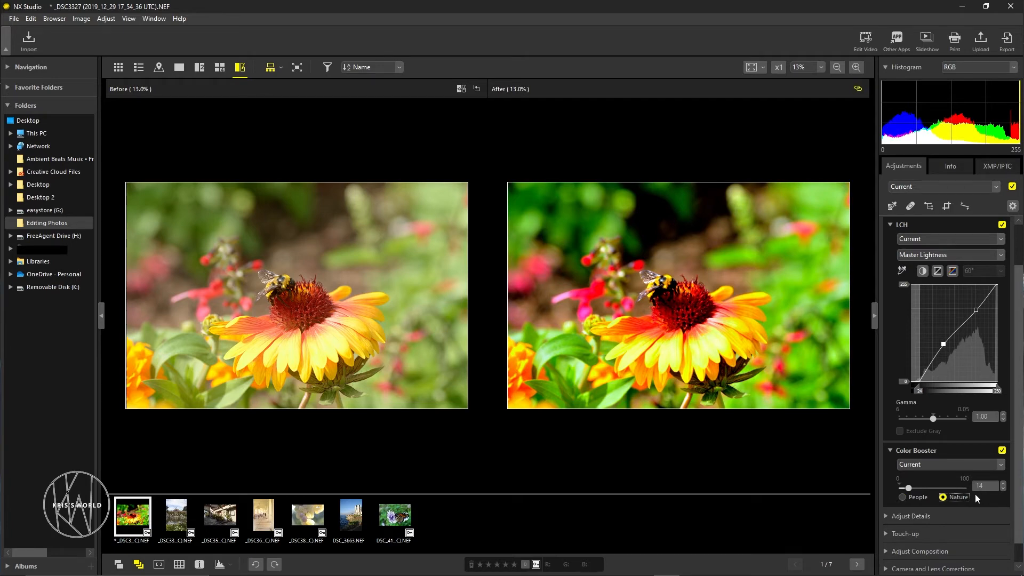
left_click(926, 464)
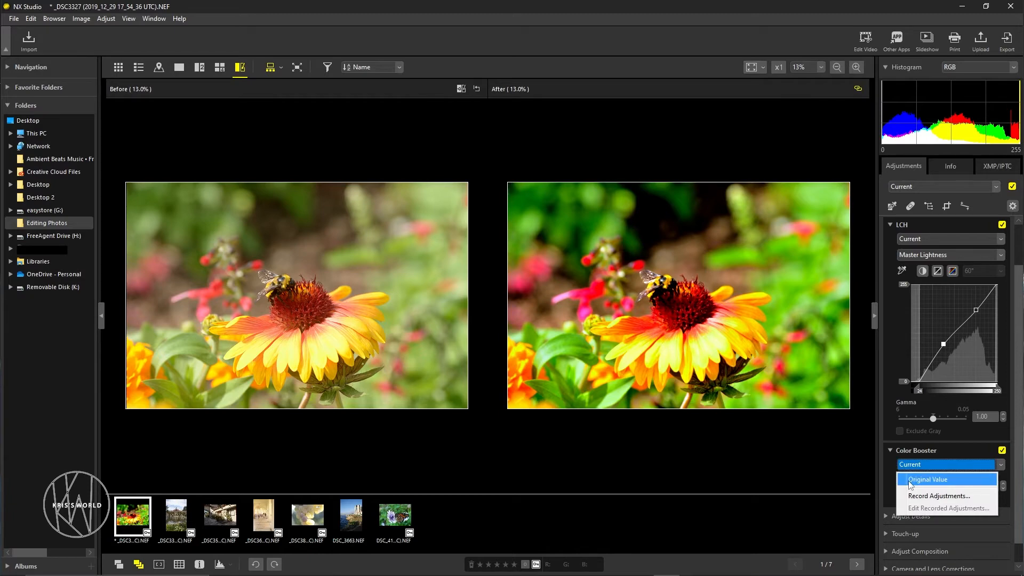
left_click(909, 480)
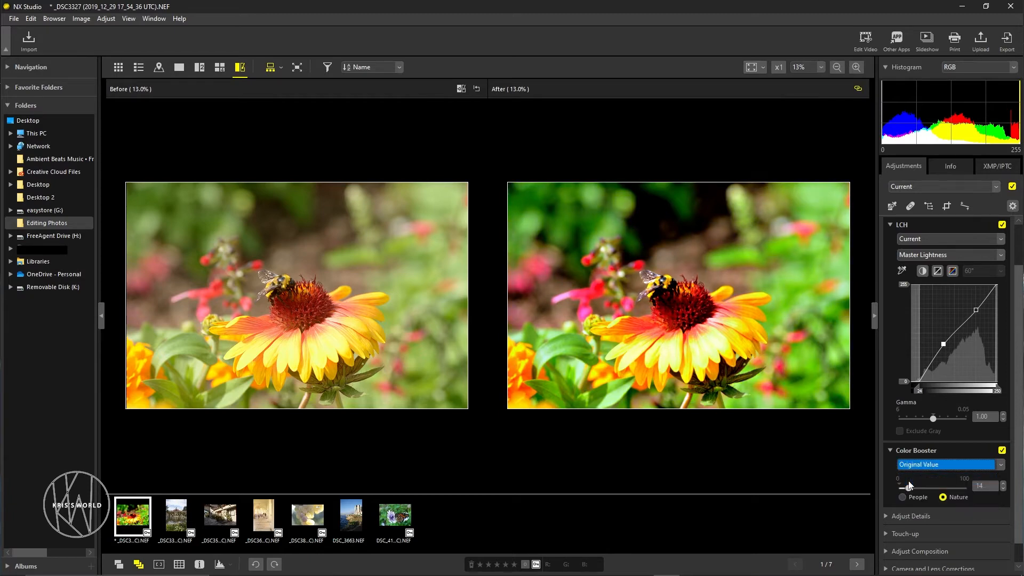
left_click(923, 467)
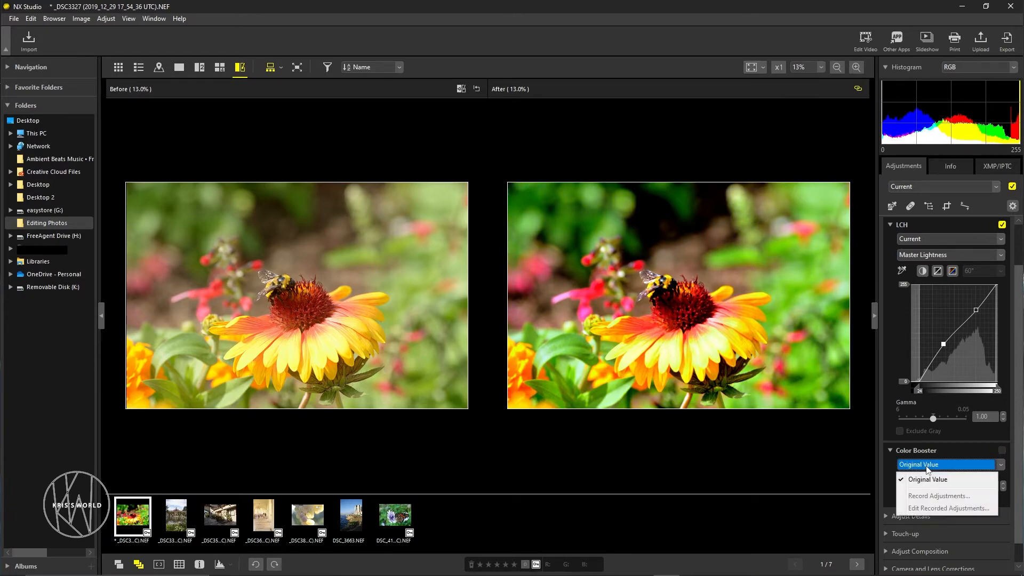
left_click(885, 481)
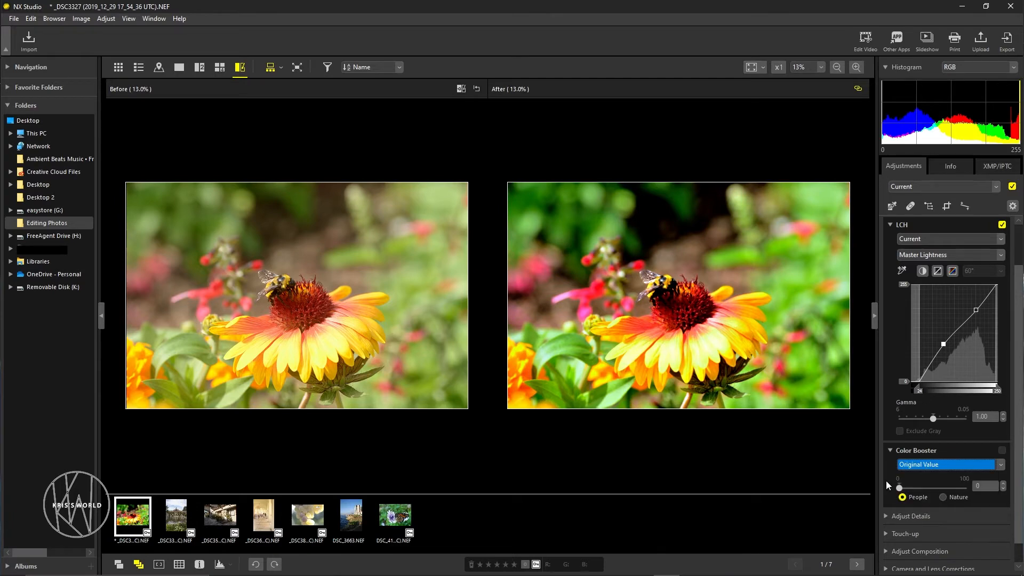
Step: Set the Color Booster to 13 for Nature, and view the user adjustments list without recording the setting
left_click(902, 488)
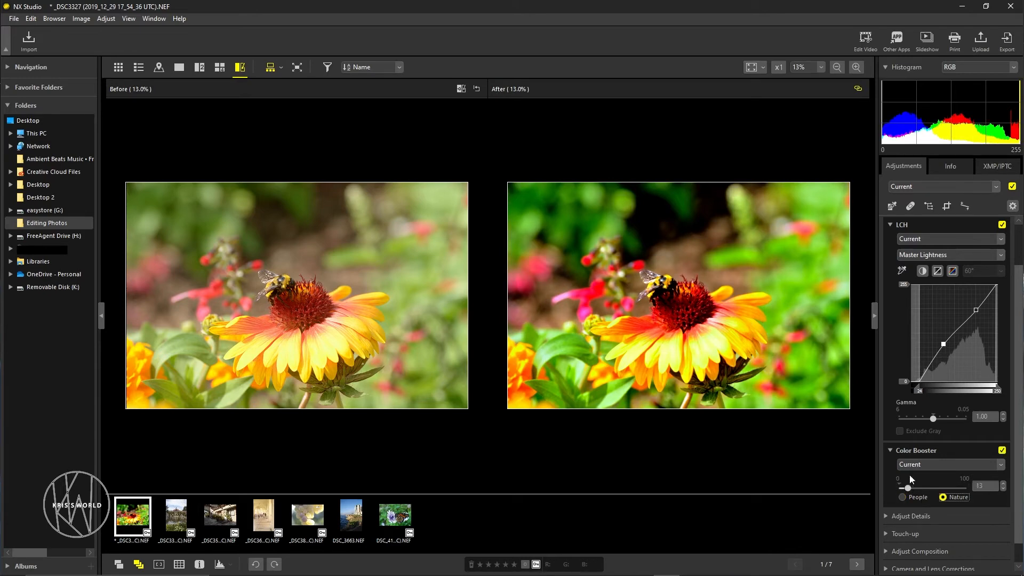
left_click(940, 462)
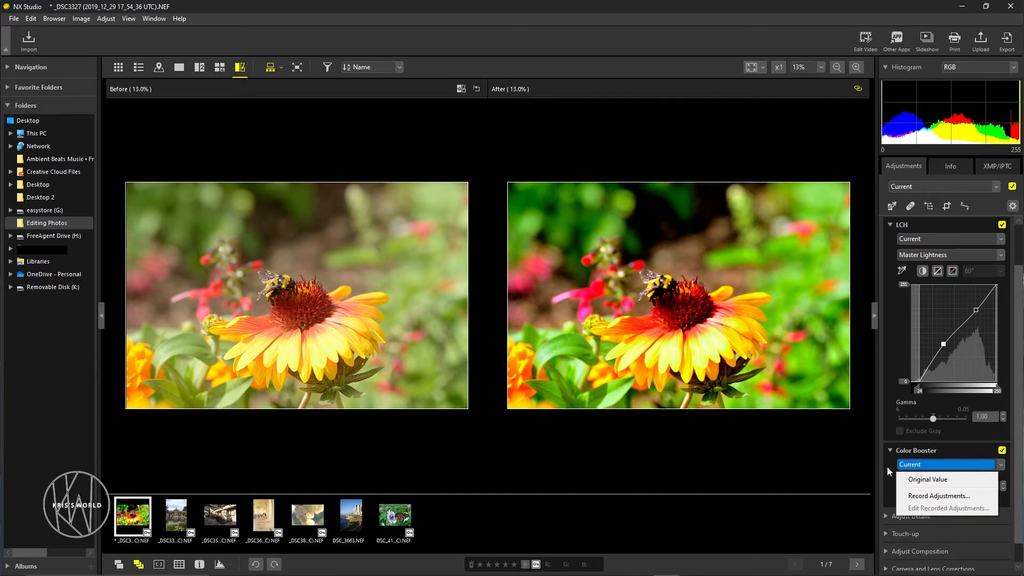
left_click(915, 496)
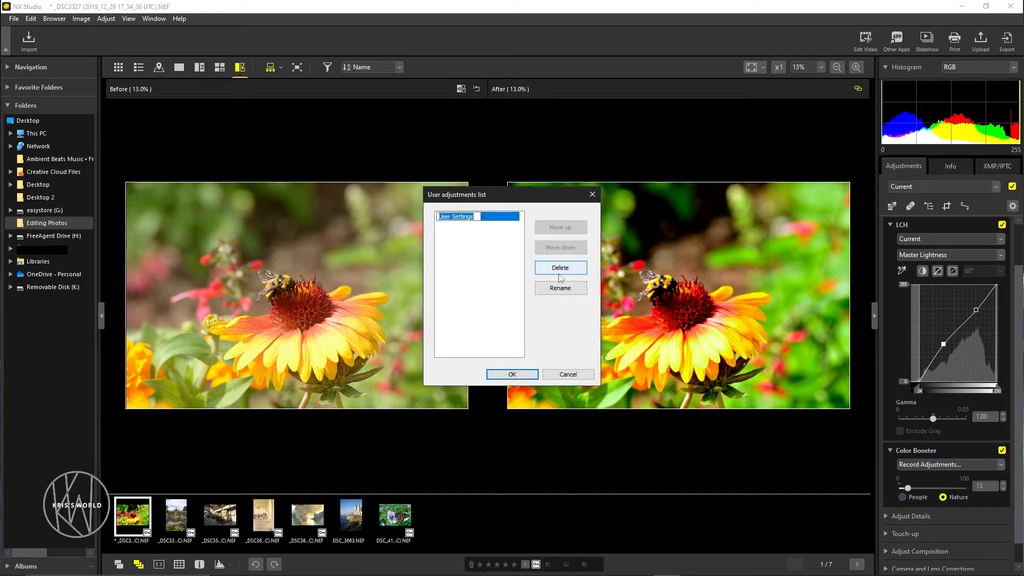
left_click(568, 374)
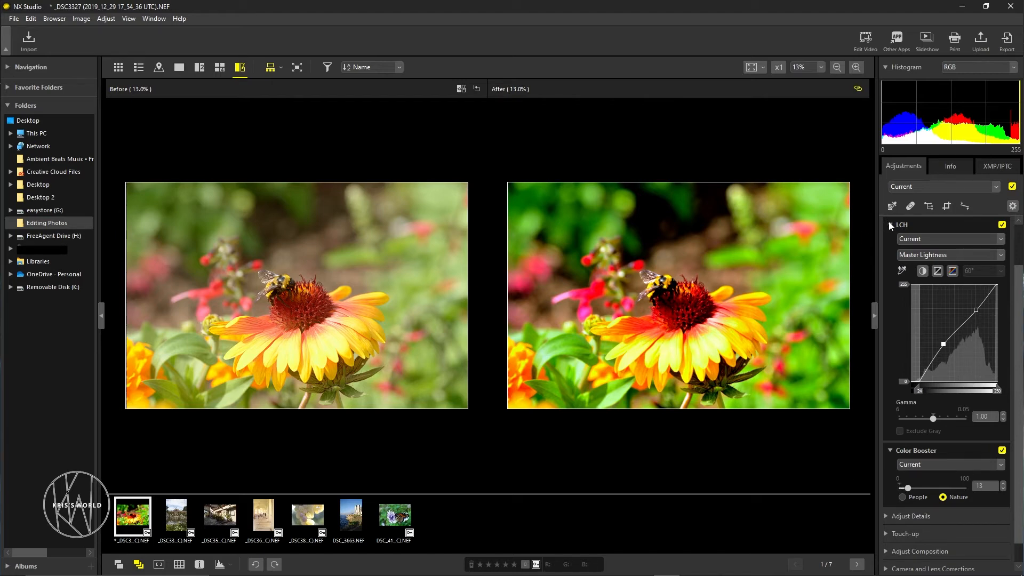
Step: Collapse the Lightness, Chroma, and Hue Adjustment section and expand Adjust Details
scroll(920, 273, "up", 2)
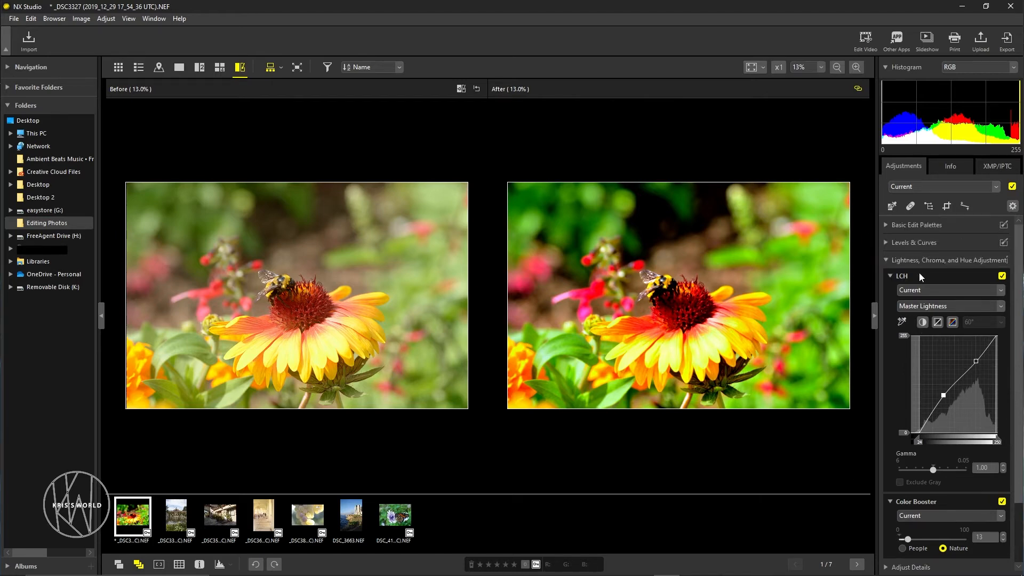
left_click(886, 260)
left_click(885, 278)
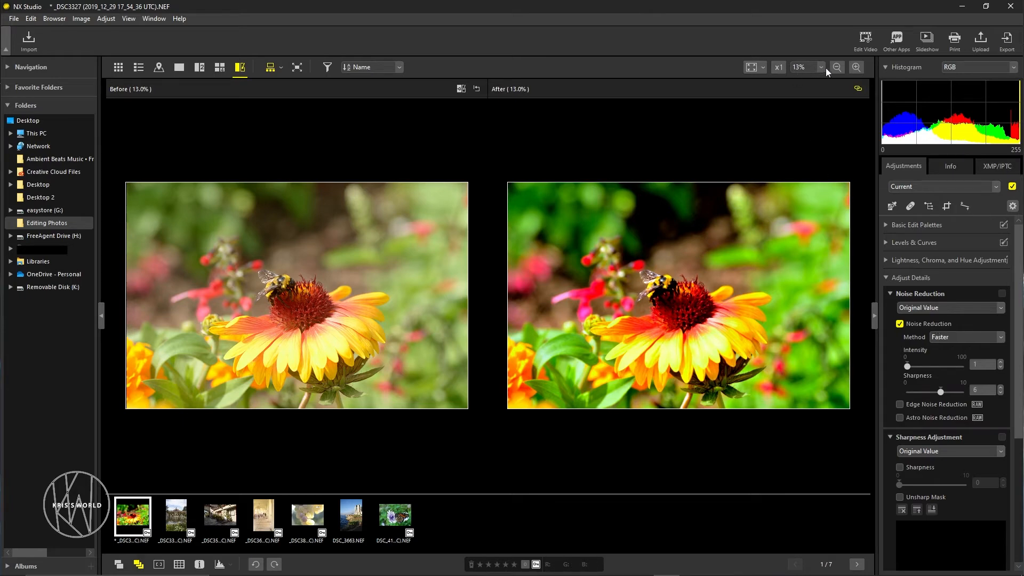
Step: View the bee at 100%, try a Noise Reduction Intensity of 58, and lower it to 33
left_click(752, 68)
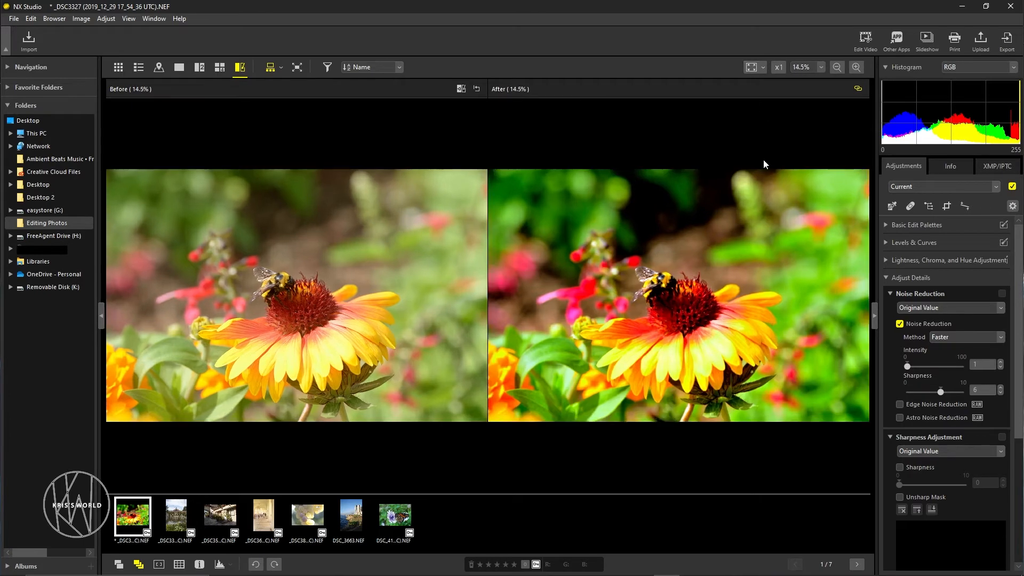
left_click(821, 67)
left_click(808, 118)
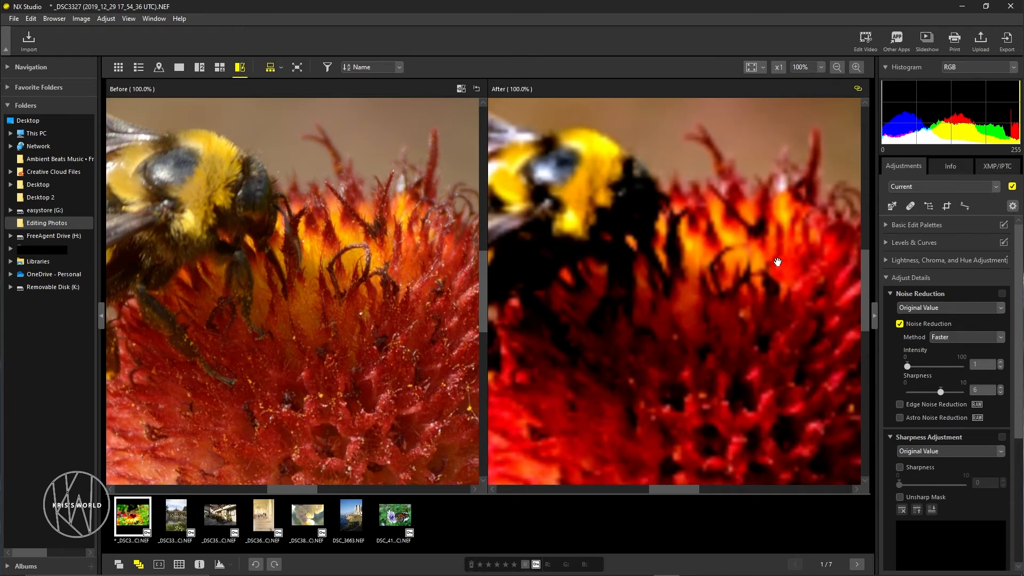
left_click_drag(687, 205, 693, 344)
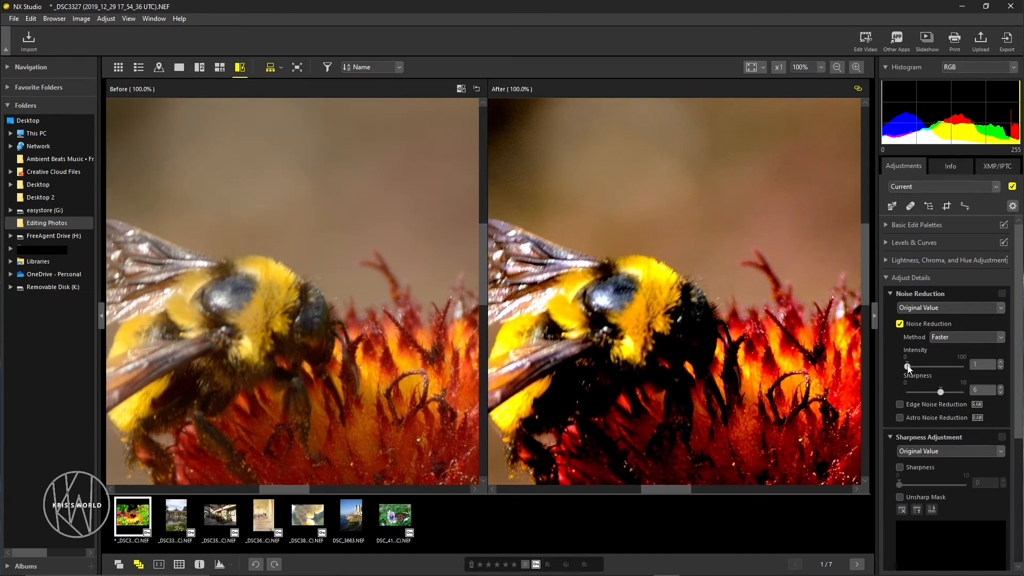
left_click_drag(907, 366, 941, 369)
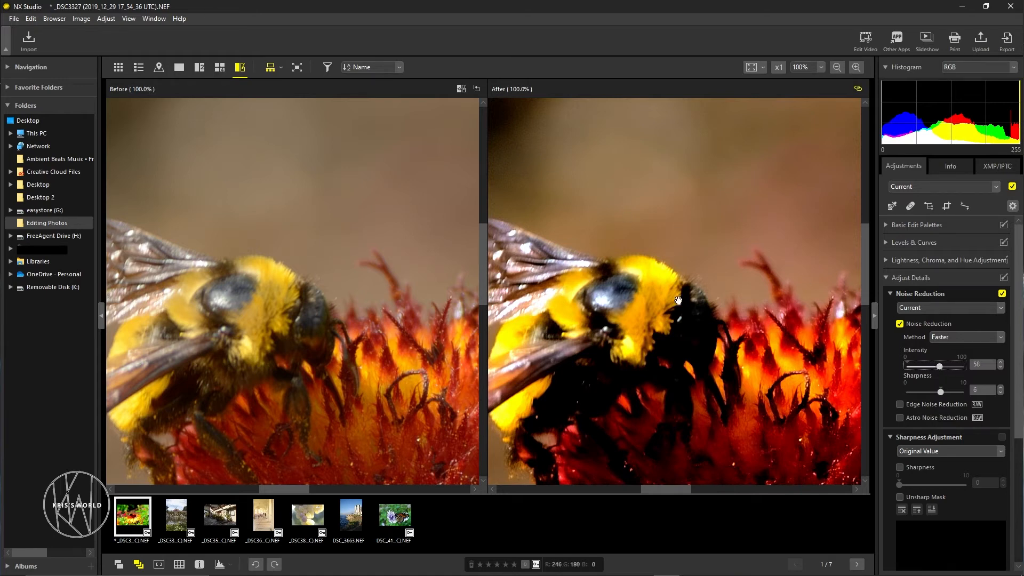
left_click_drag(940, 368, 926, 368)
Step: Try the Better Quality 2013 noise reduction method with a Luminance Intensity of 24 on the bee and background
left_click(965, 336)
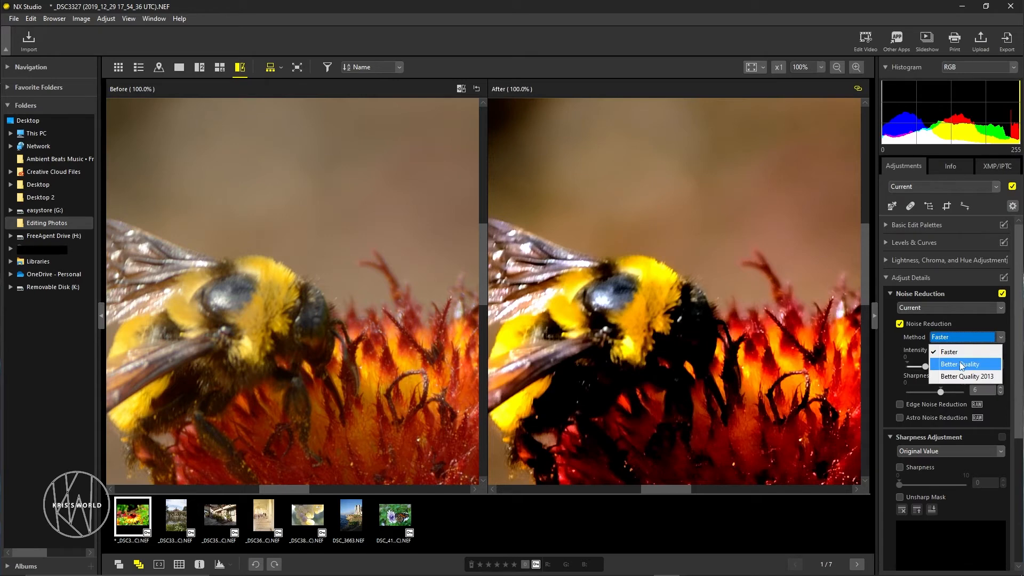
left_click(962, 376)
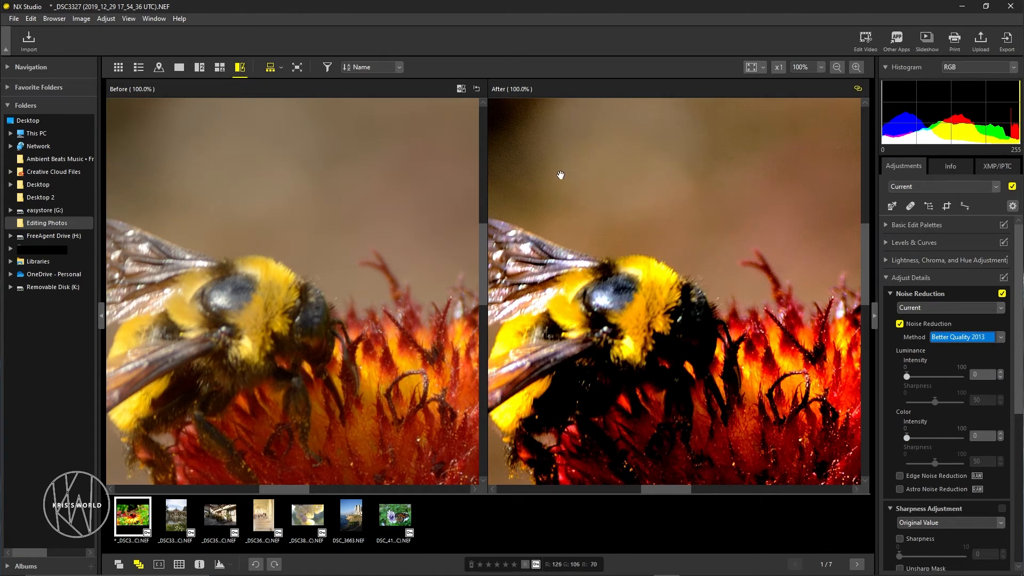
left_click_drag(560, 174, 708, 269)
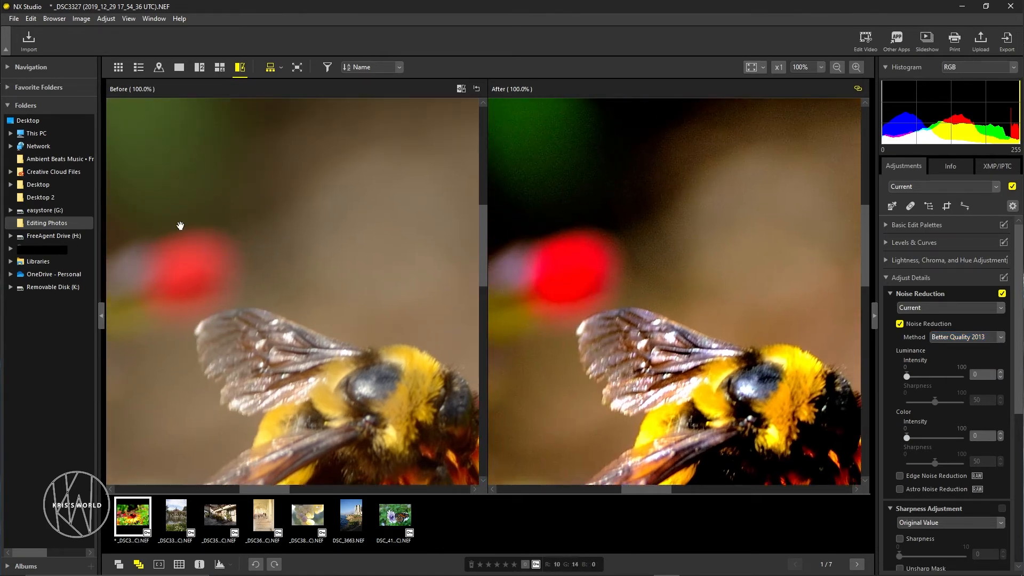
left_click_drag(793, 374, 746, 345)
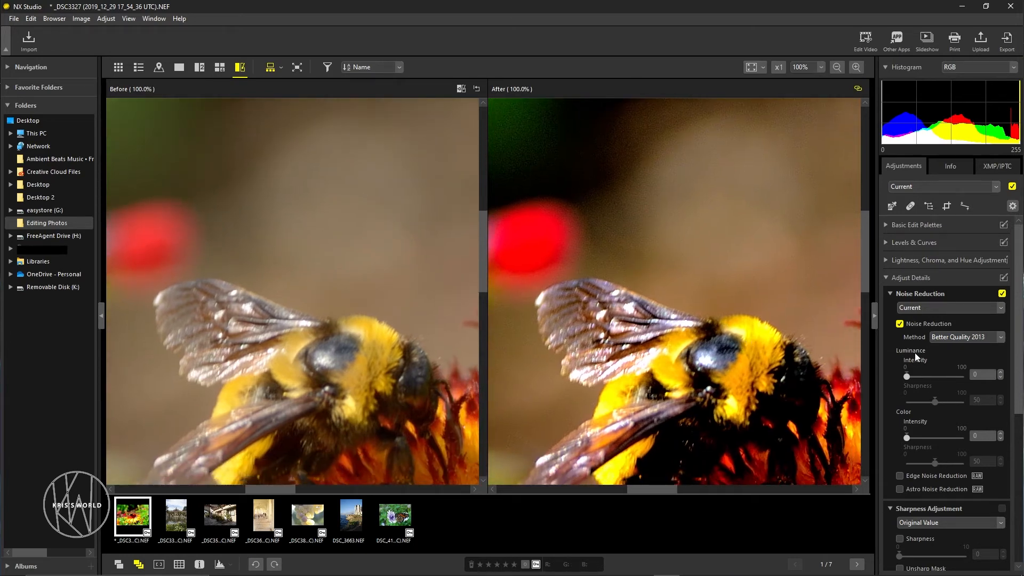
left_click_drag(907, 376, 920, 379)
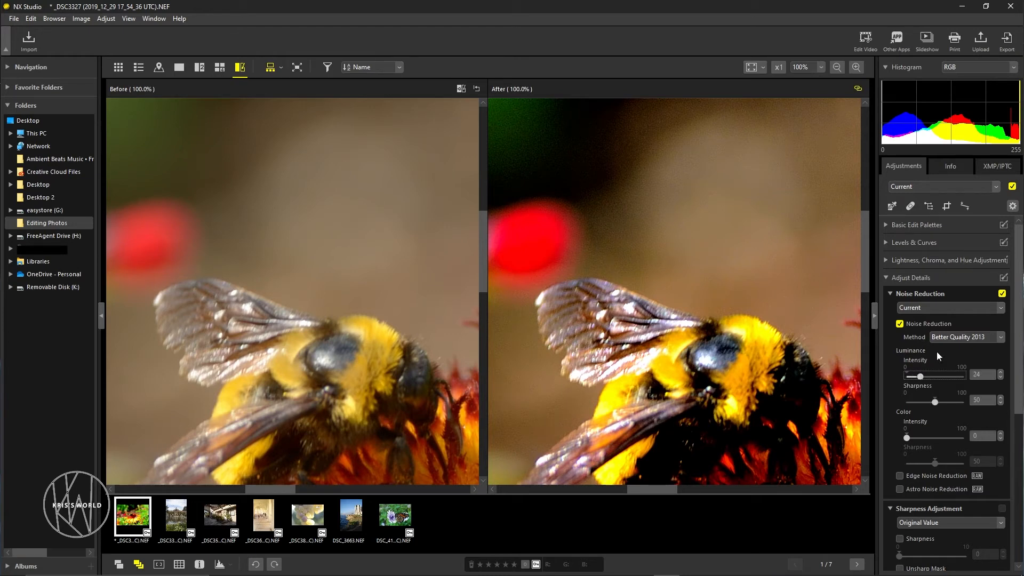
Step: Try the Better Quality noise reduction method, return to Faster, and set the Intensity to 53
left_click(963, 338)
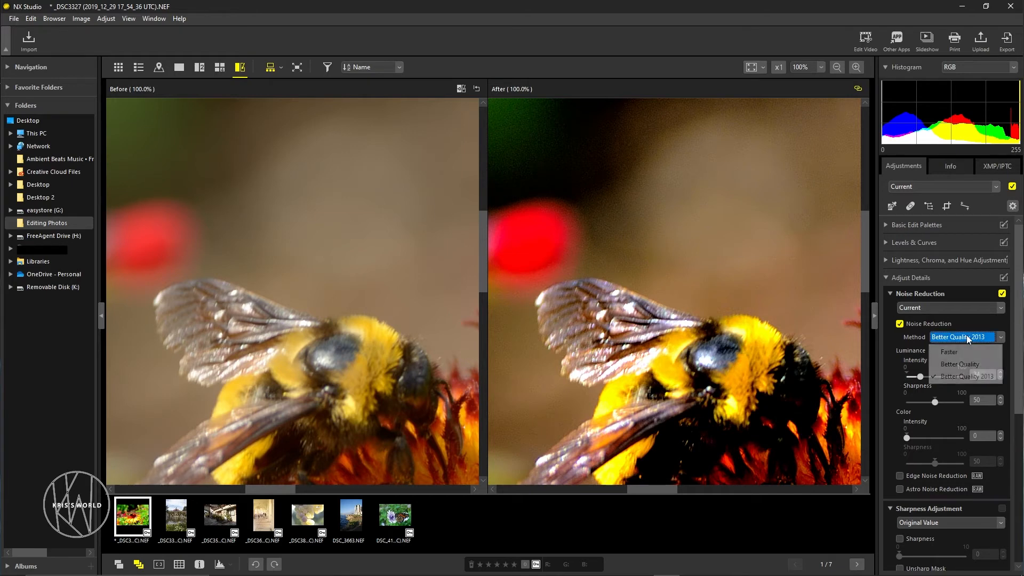
left_click(966, 365)
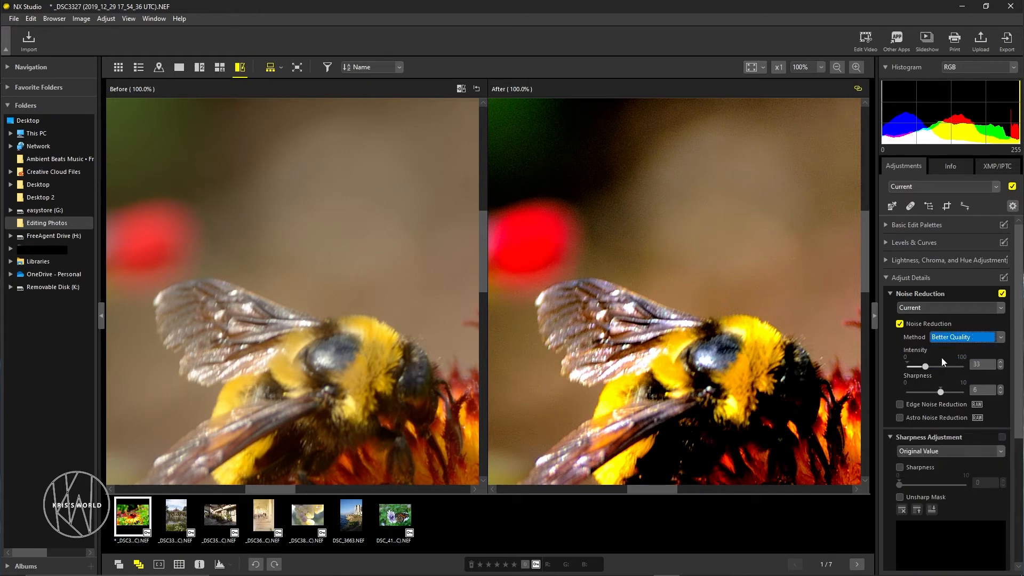
left_click(948, 338)
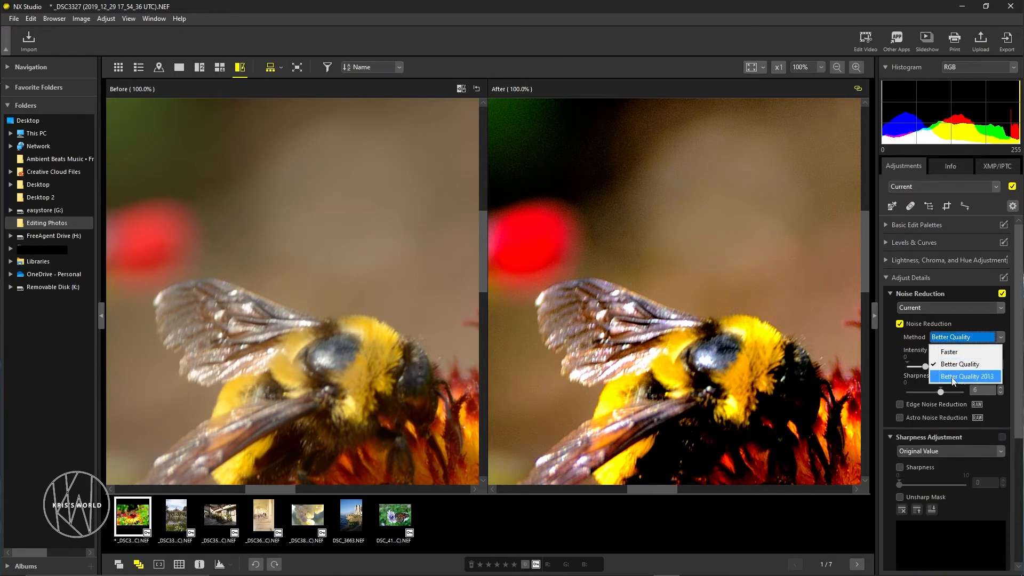
left_click(901, 347)
left_click(947, 339)
left_click(945, 352)
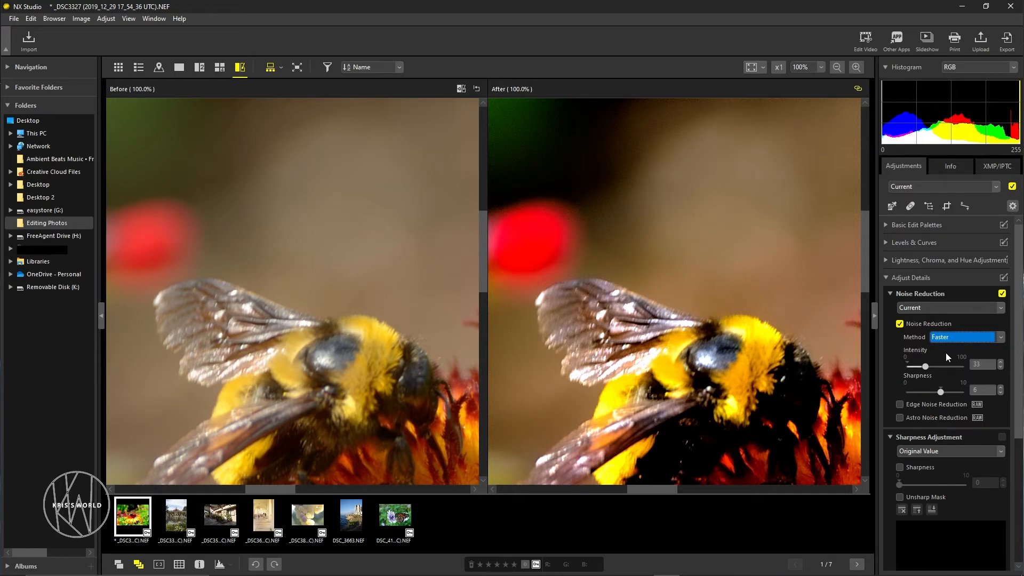
left_click_drag(925, 366, 939, 368)
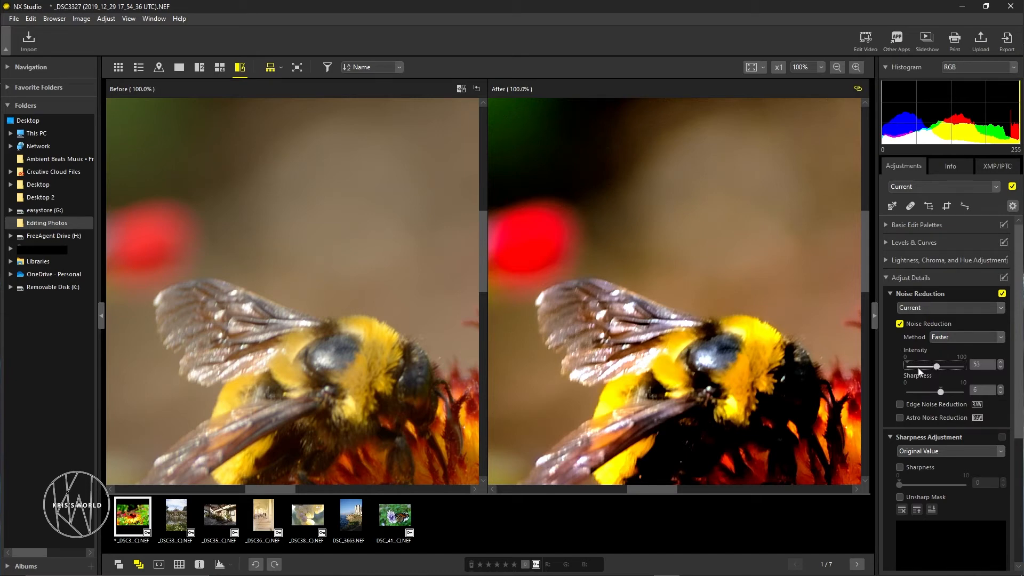
Step: Compare the background and bee at 100%, and set the Noise Reduction Sharpness to 7
left_click_drag(730, 256, 775, 357)
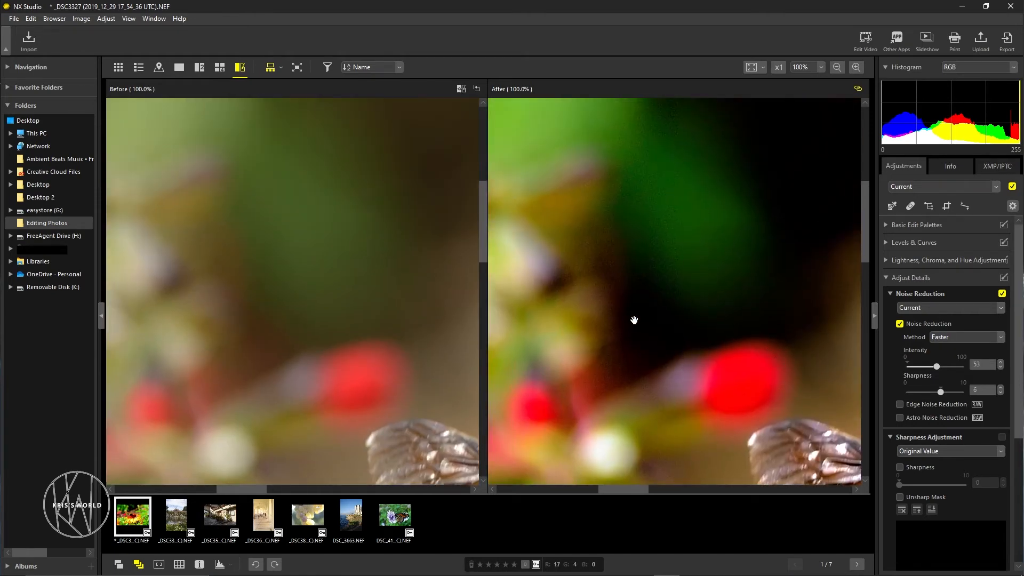
left_click_drag(756, 338, 600, 166)
left_click_drag(654, 311, 644, 176)
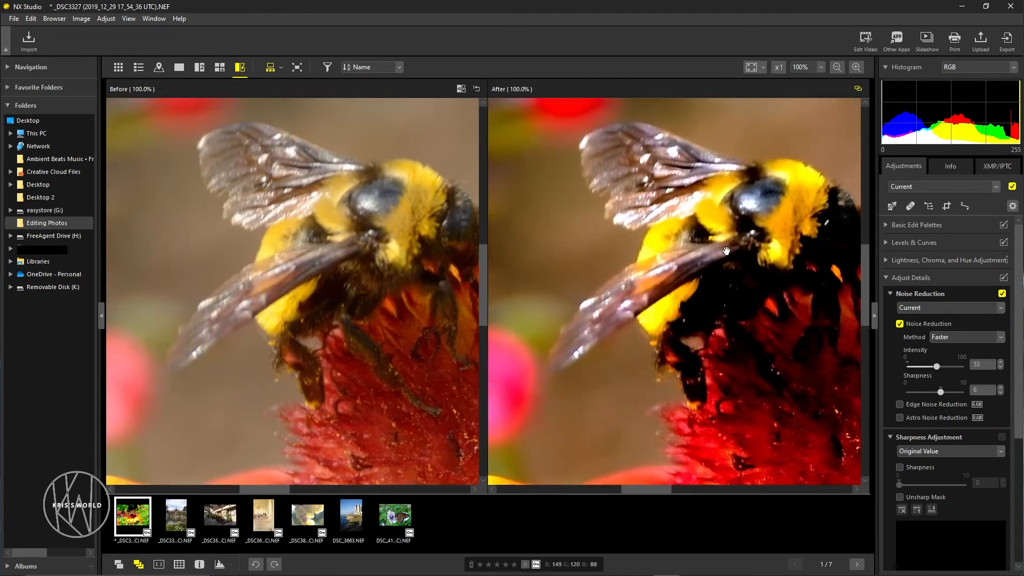
left_click_drag(751, 262, 660, 272)
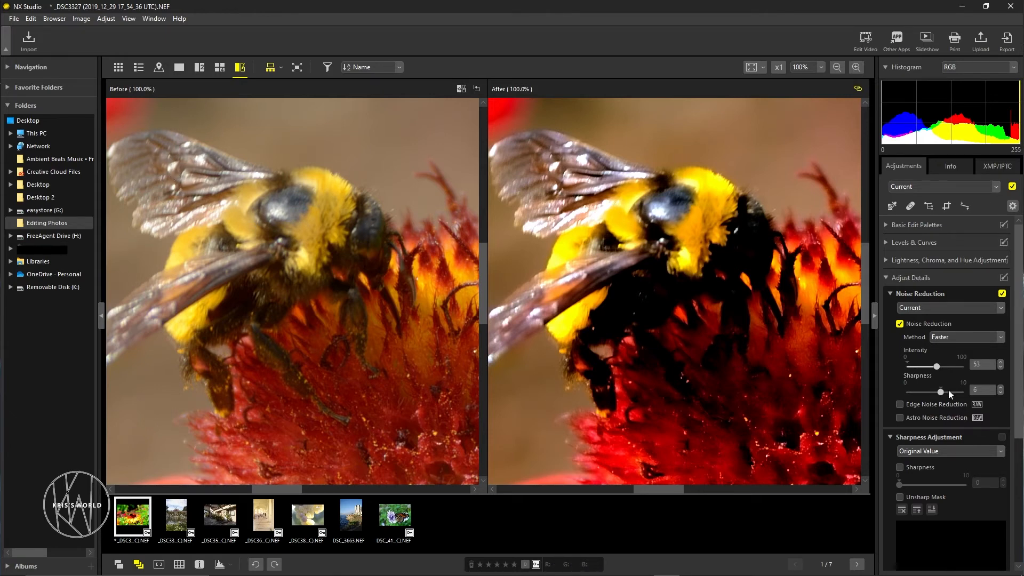
left_click_drag(940, 392, 958, 392)
left_click_drag(958, 392, 946, 393)
Step: Turn on Edge Noise Reduction, and try Astro Noise Reduction before switching it back off
left_click(900, 404)
left_click(900, 418)
left_click(901, 418)
Step: Review the preset options for Noise Reduction without changing them, and collapse the Adjust Details section
left_click(920, 308)
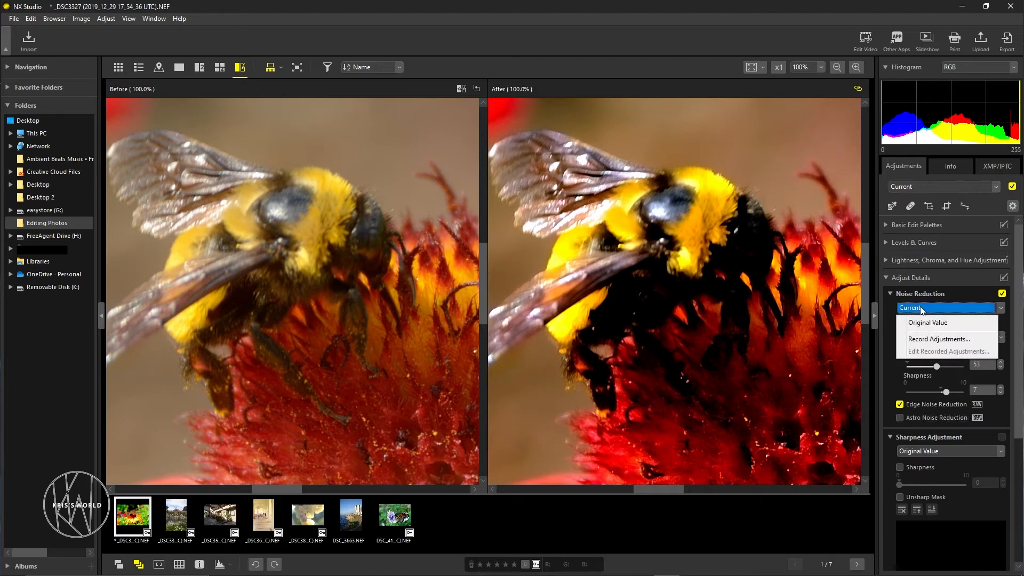
left_click(884, 309)
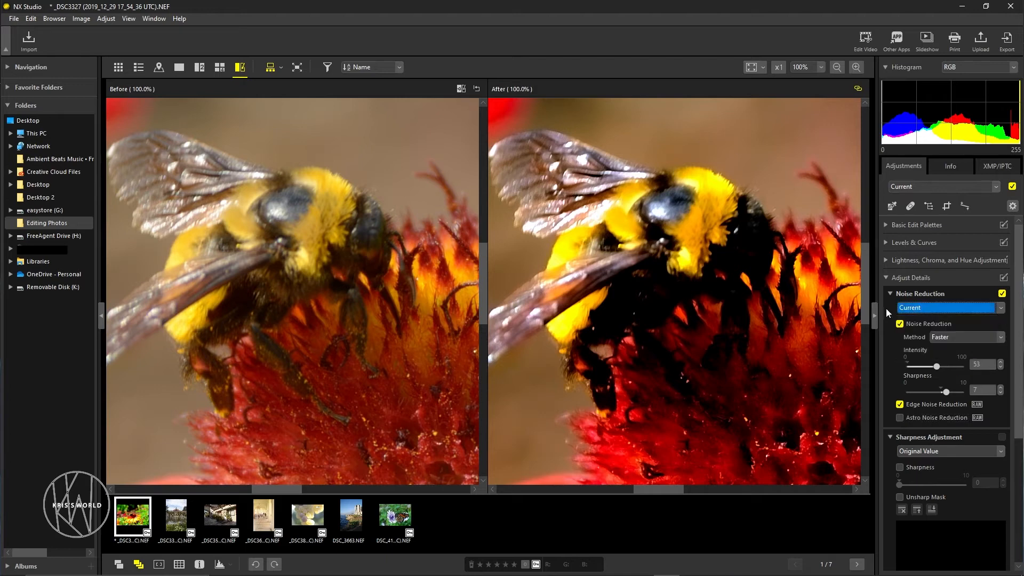
left_click(933, 311)
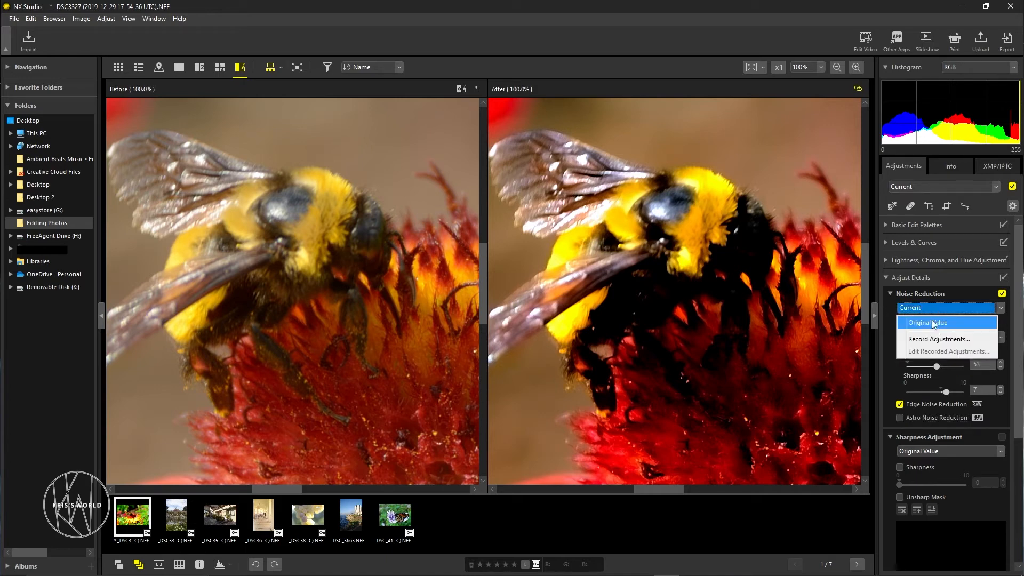
left_click(889, 338)
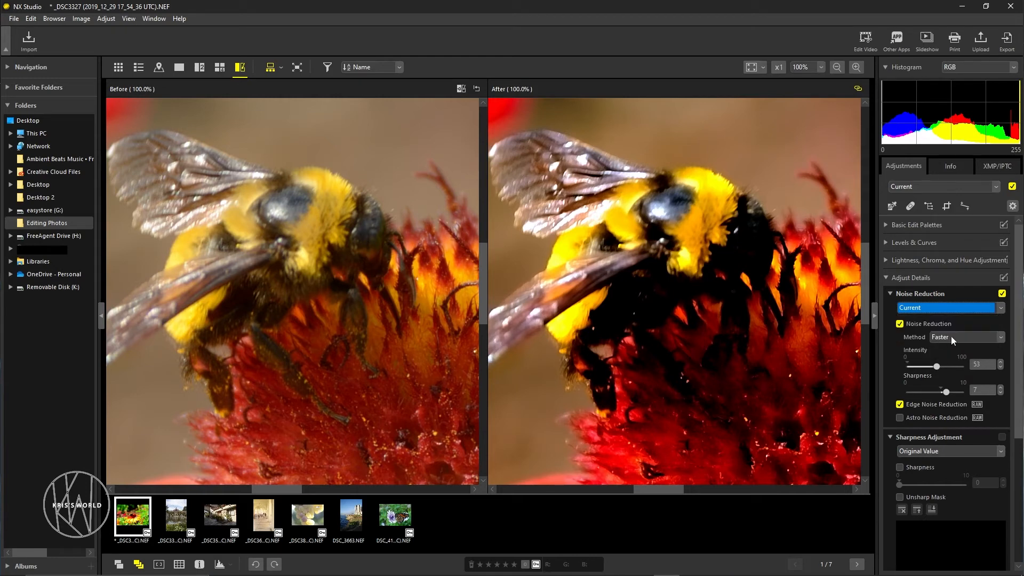
left_click(885, 279)
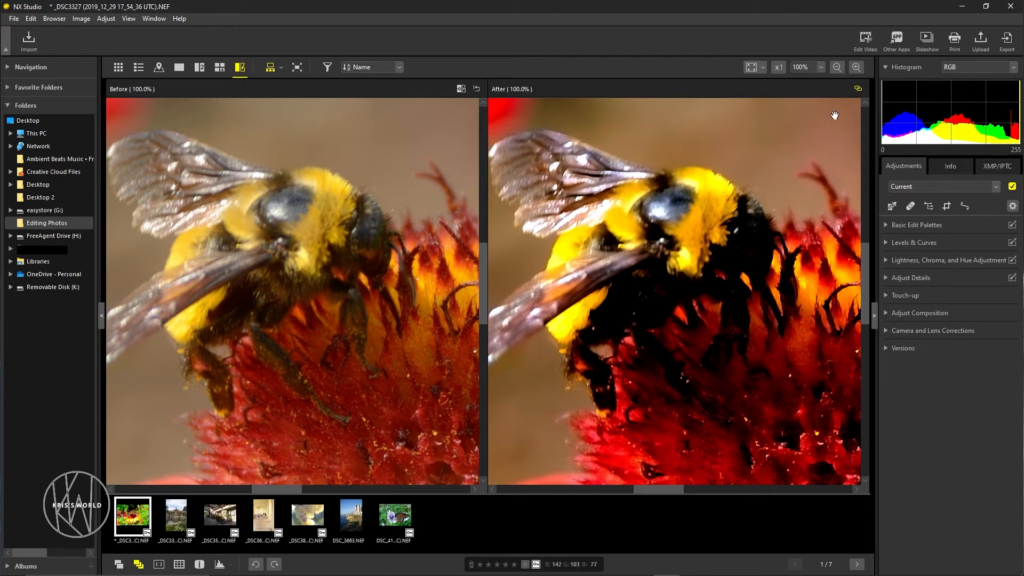
Step: Fit the before/after comparison to the screen, try Fit to Square and Fit Short Edge to Screen, and return to Fit to Screen
left_click(751, 68)
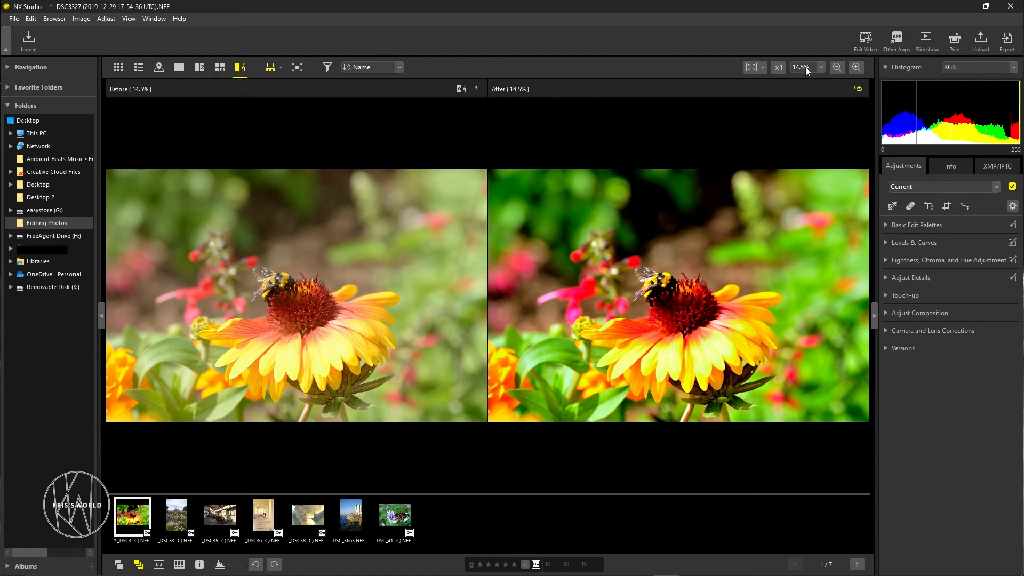
left_click(763, 67)
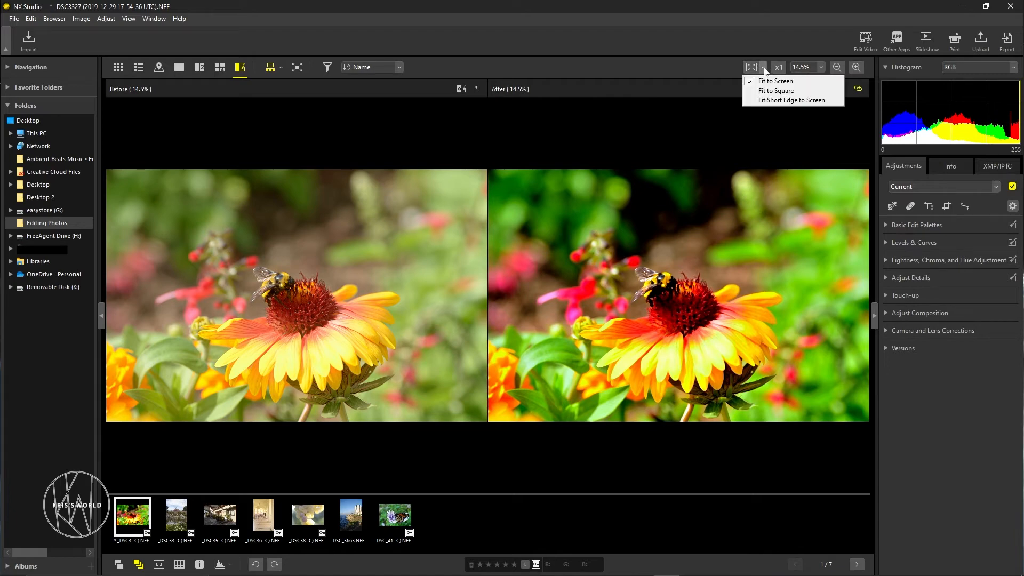
left_click(764, 90)
left_click(763, 68)
left_click(766, 98)
left_click(763, 67)
left_click(762, 78)
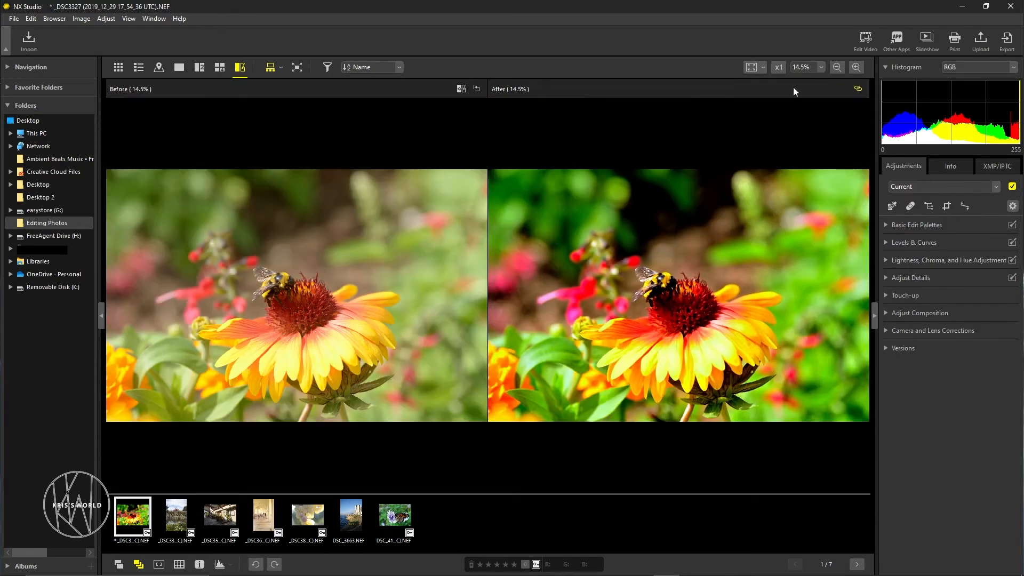
Step: View the comparison at 100% and at 13%, and fit it to the screen again
left_click(821, 67)
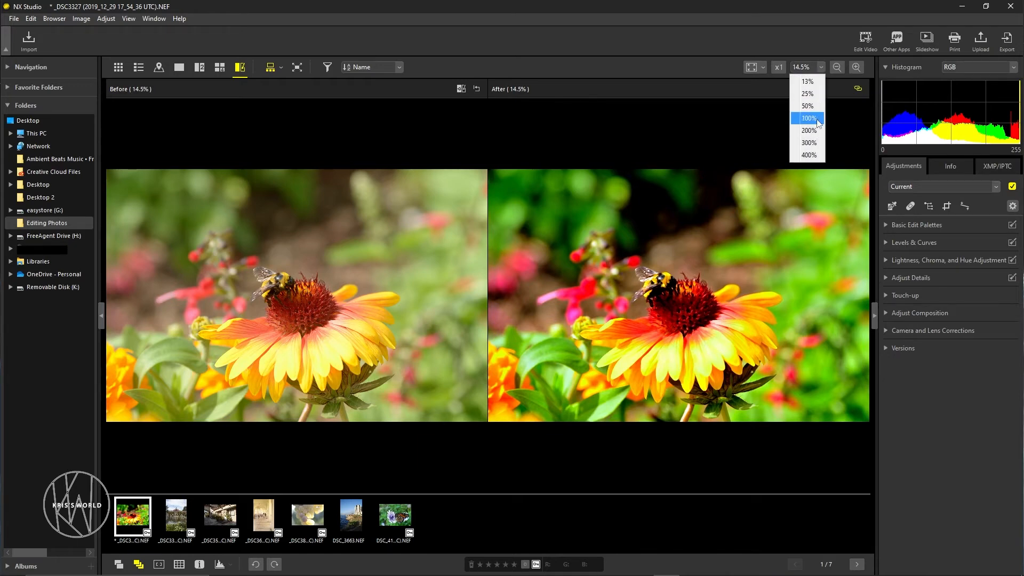
left_click(819, 118)
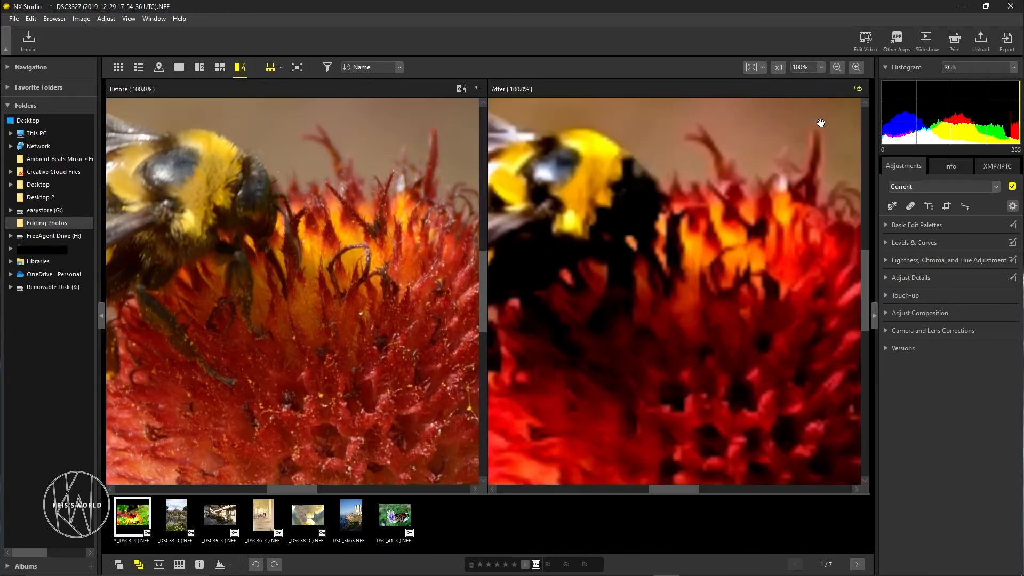
left_click(820, 66)
left_click(810, 81)
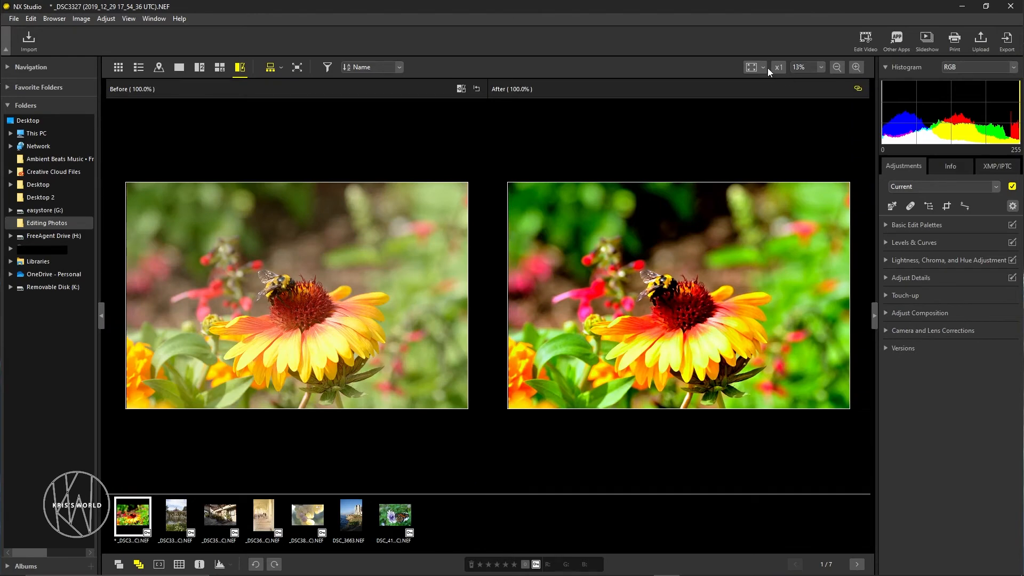
left_click(750, 67)
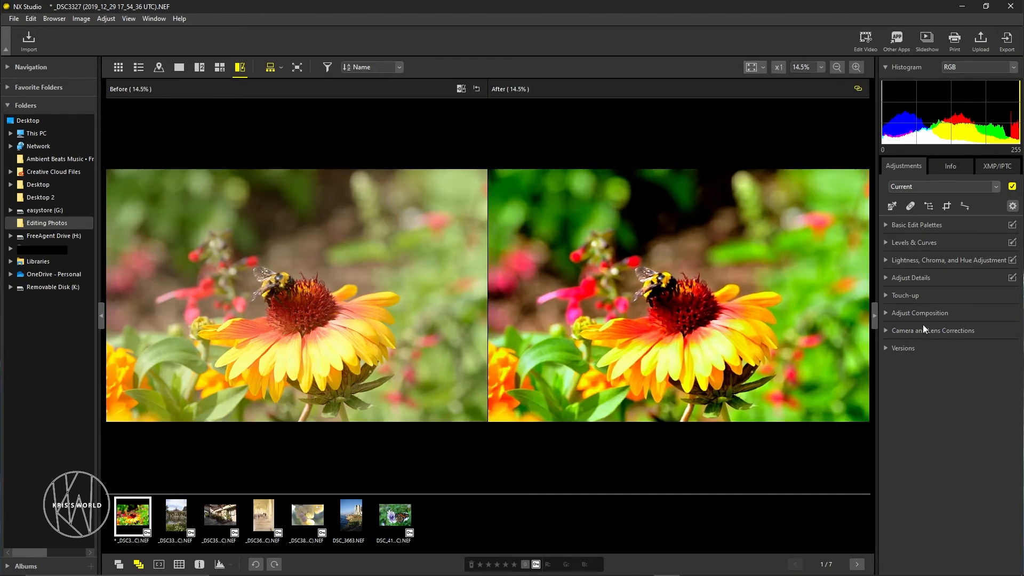
Step: Expand the Touch-up section and review its Retouch Brush and Color Control Point settings
left_click(885, 296)
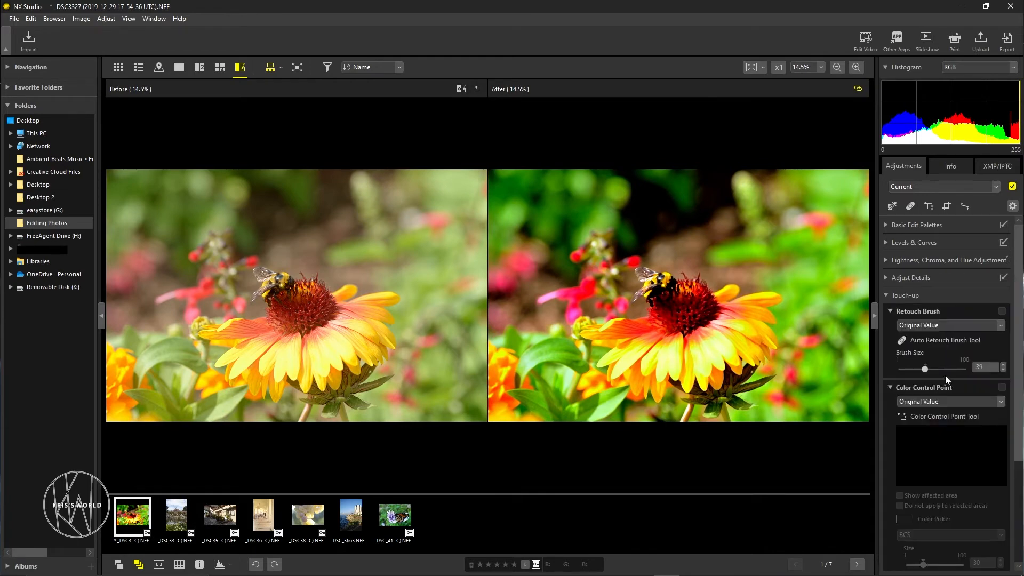
scroll(931, 375, "down", 3)
scroll(938, 389, "up", 2)
scroll(938, 389, "up", 1)
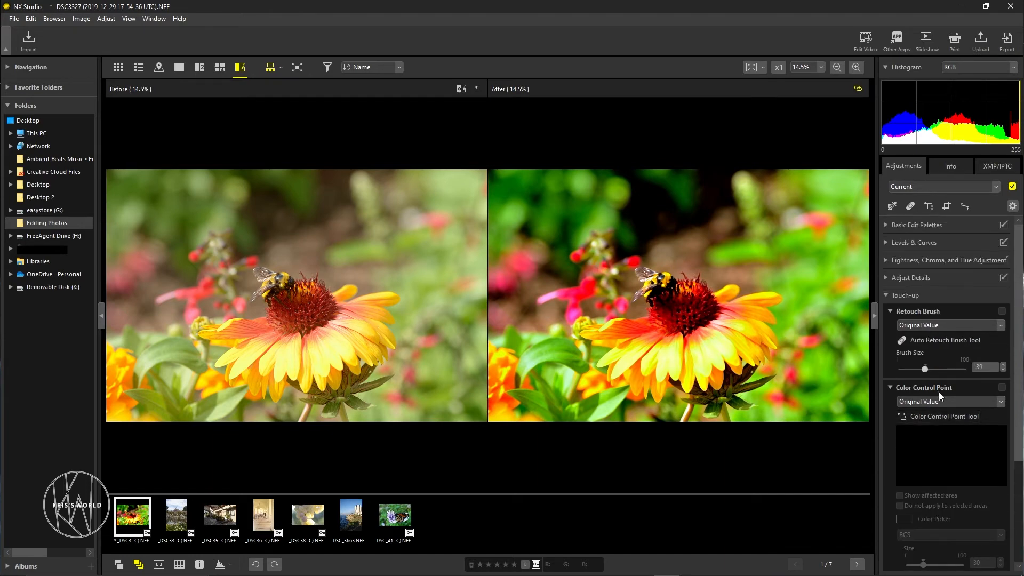
left_click(914, 325)
left_click(981, 341)
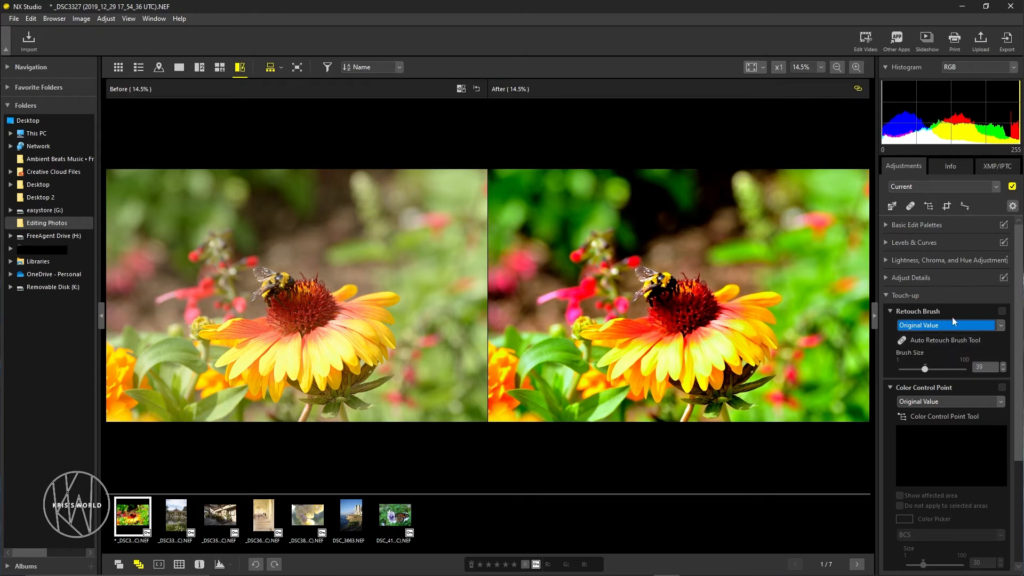
Step: View the specks on the yellow petals at 100% with the Auto Retouch Brush tool active
left_click(927, 340)
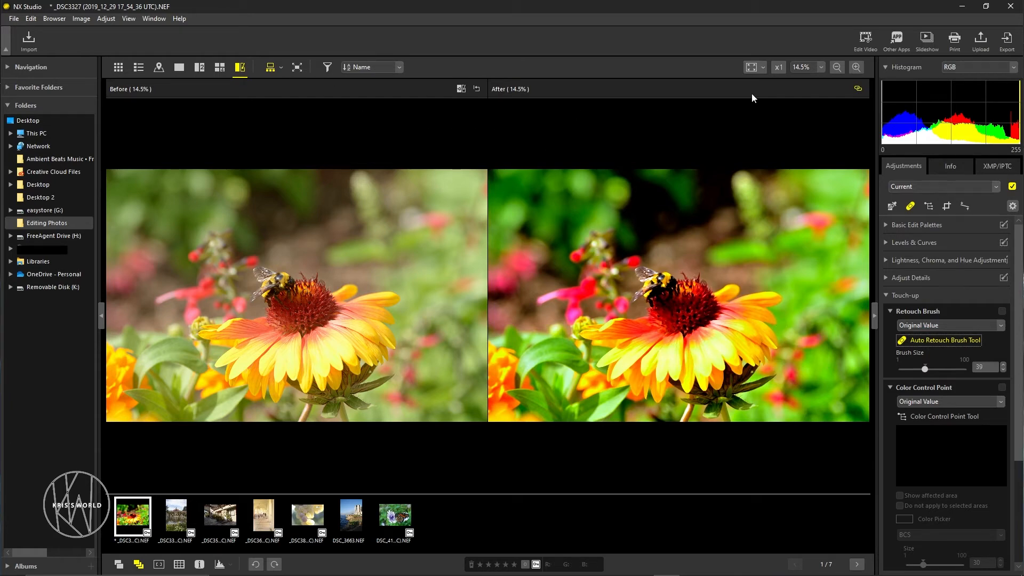
left_click(821, 66)
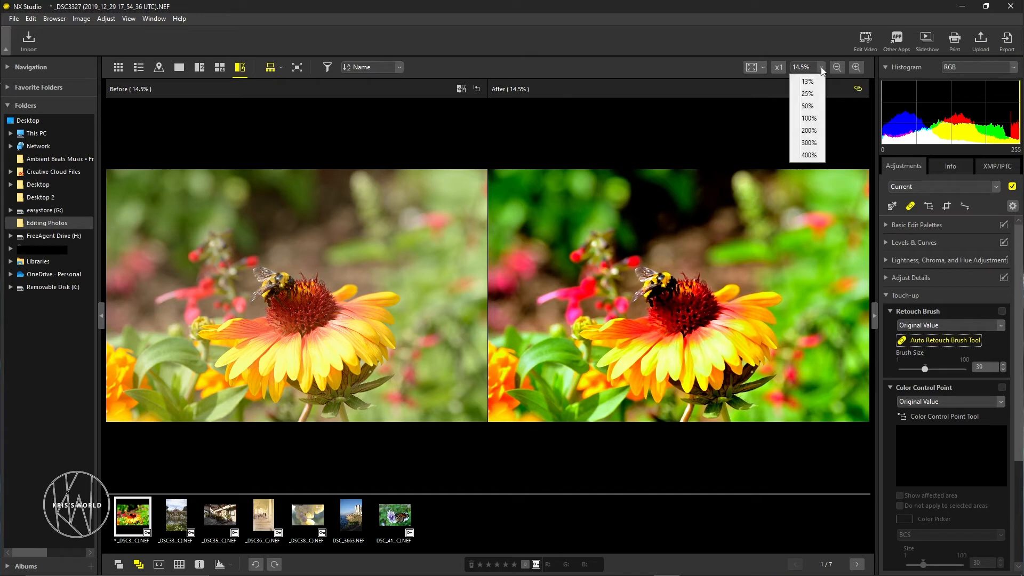
left_click(813, 119)
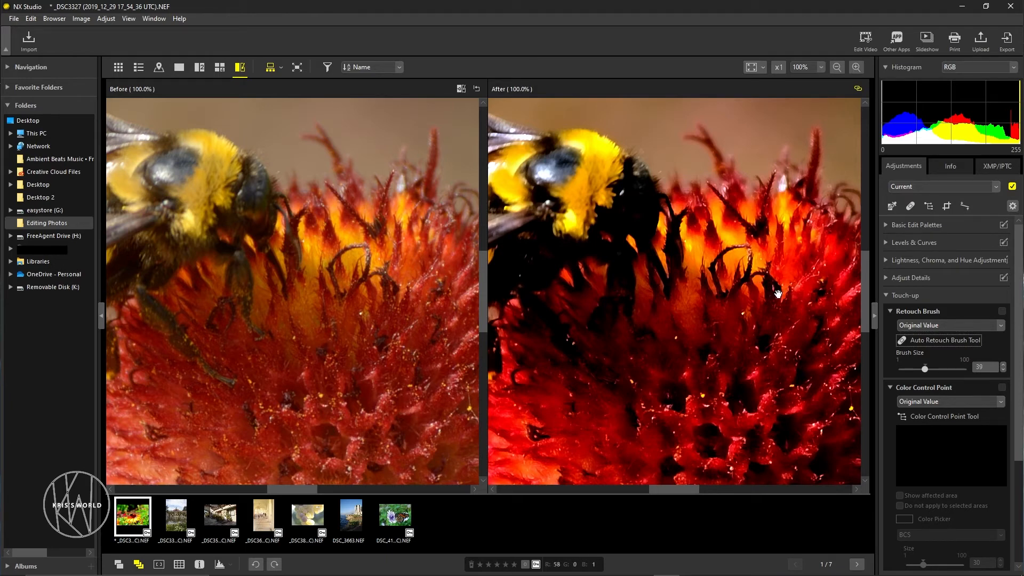
left_click_drag(777, 292, 598, 169)
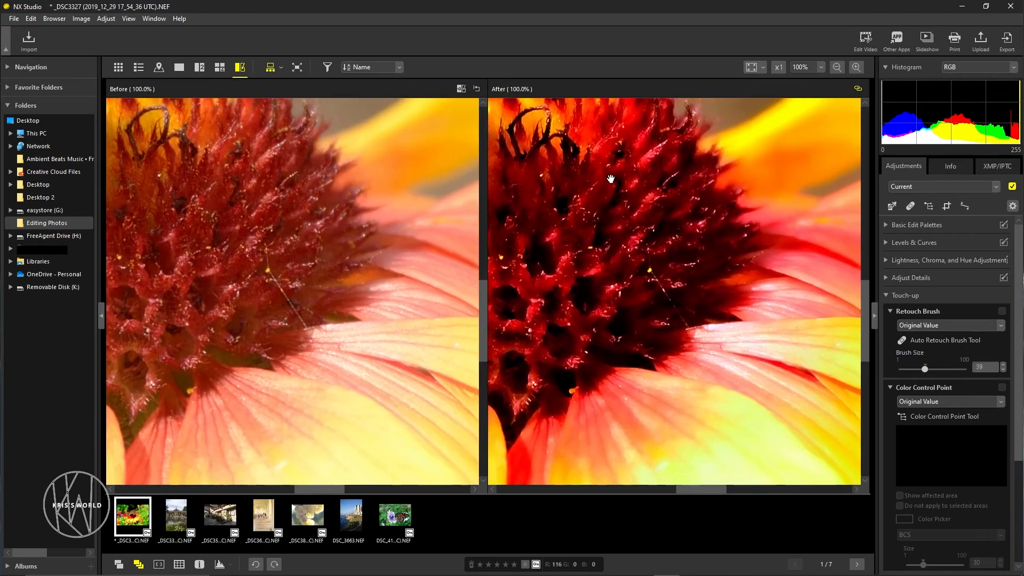
left_click_drag(718, 249, 499, 292)
left_click_drag(726, 329, 612, 233)
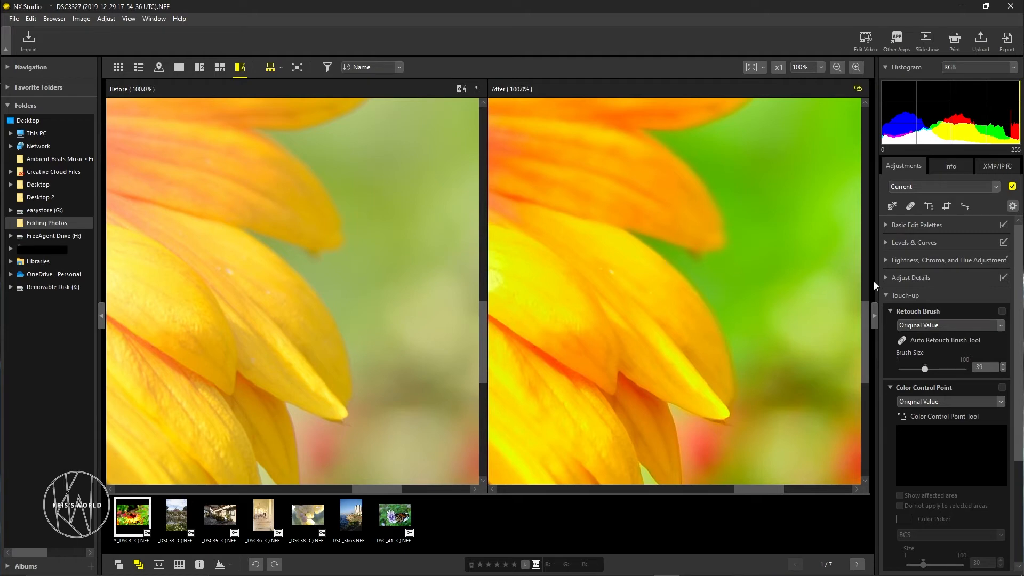
left_click(930, 340)
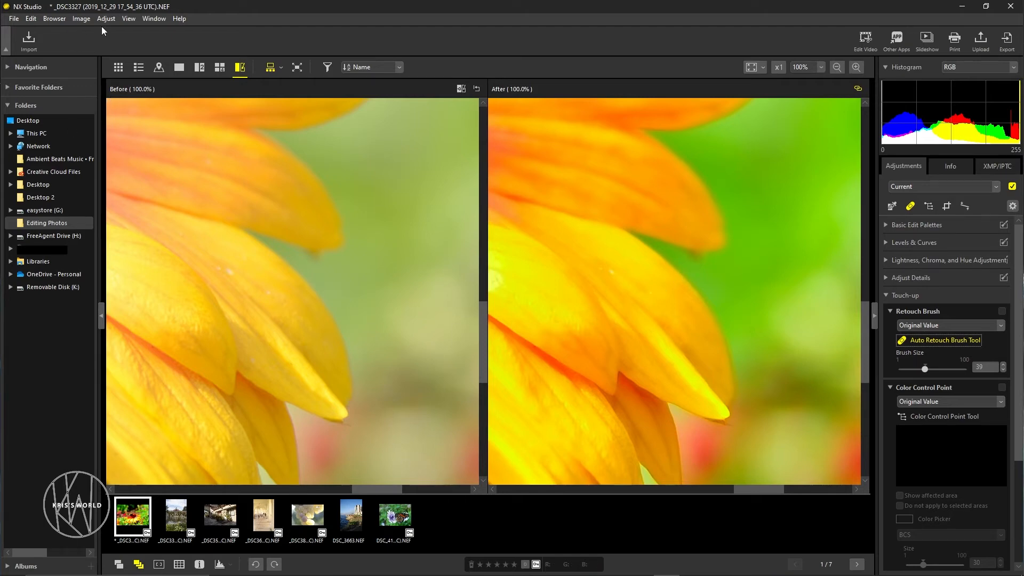
left_click(155, 19)
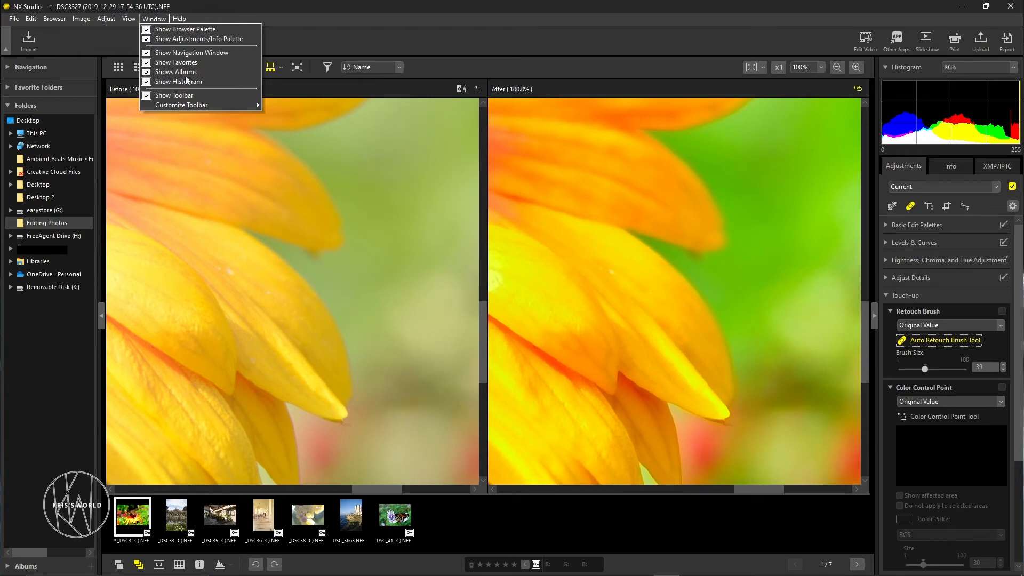
mouse_move(207, 106)
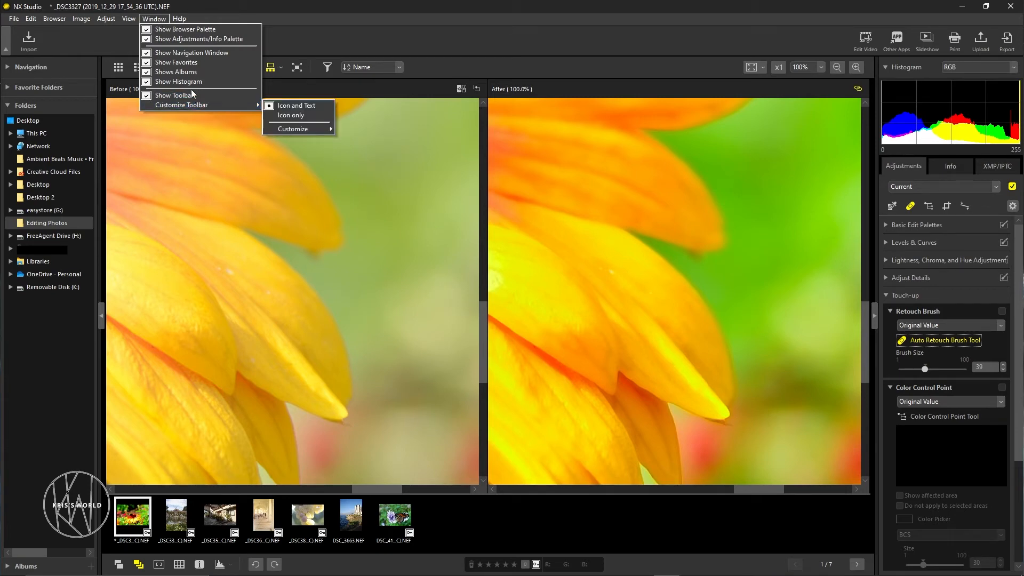
left_click(333, 43)
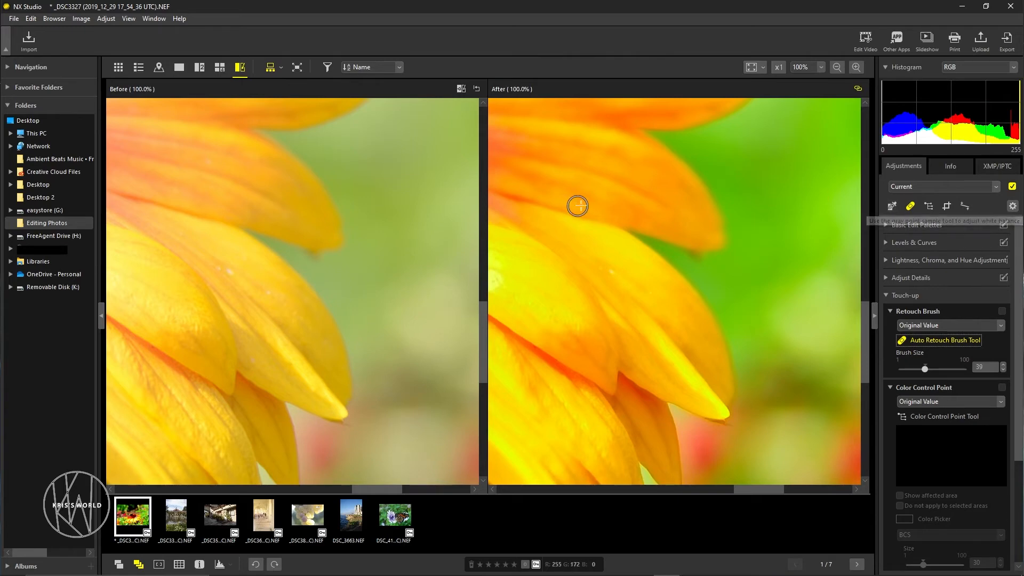
key("Escape")
key("space")
key("space")
key("space")
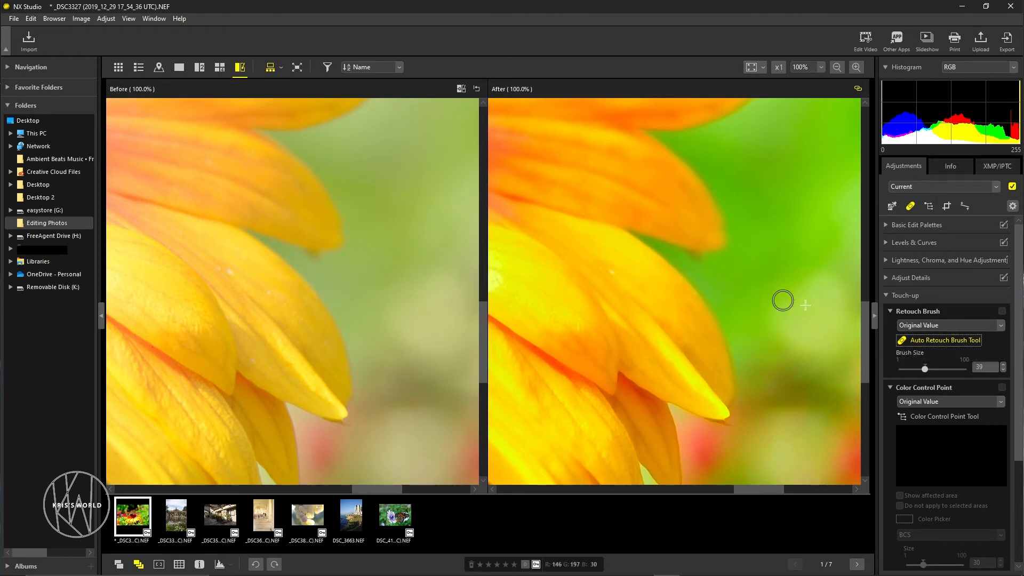
Step: Set the retouch Brush Size to 25 and paint over the specks on the yellow petal in the After image
left_click_drag(925, 370, 922, 369)
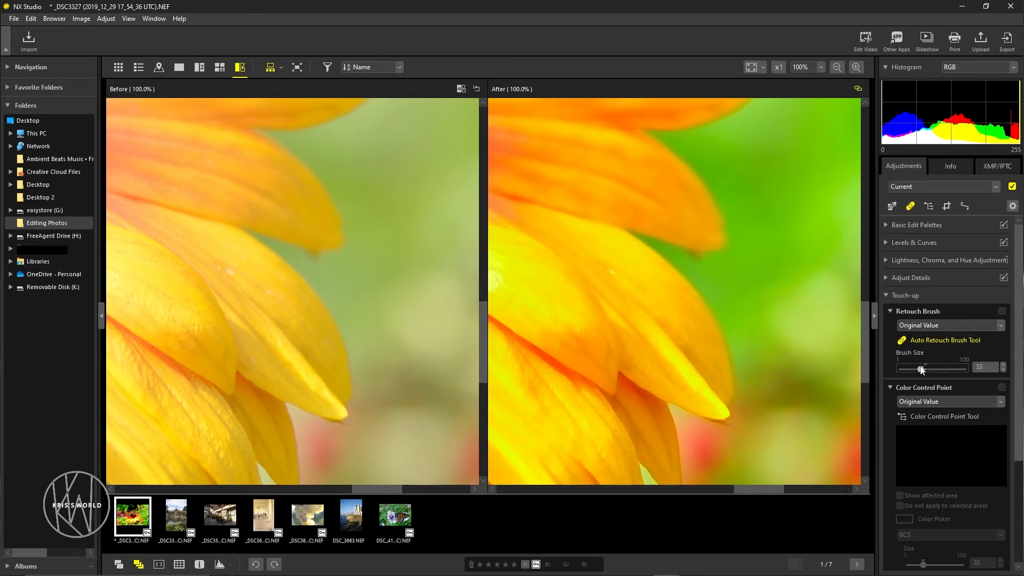
left_click(612, 272)
left_click_drag(555, 291, 658, 302)
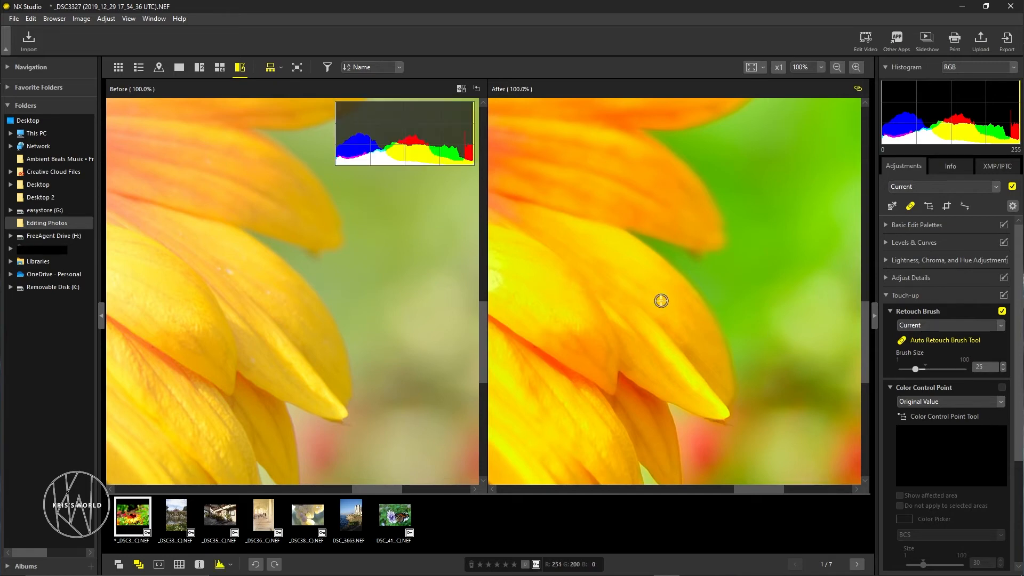
left_click(627, 265)
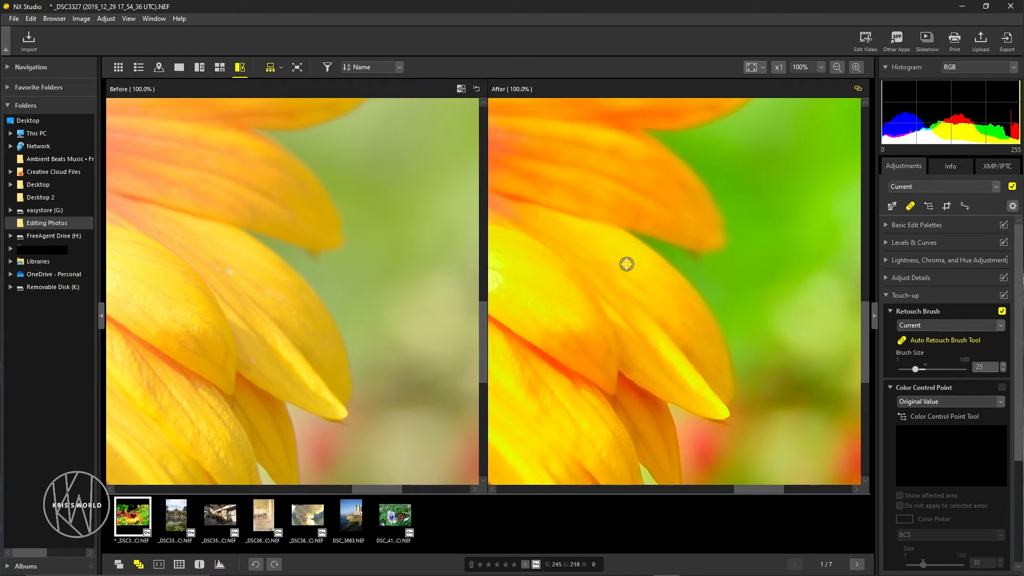
Step: Toggle the histogram overlay on the image and examine the blurred red flower in the background
key("h")
key("h")
left_click_drag(761, 490, 798, 420)
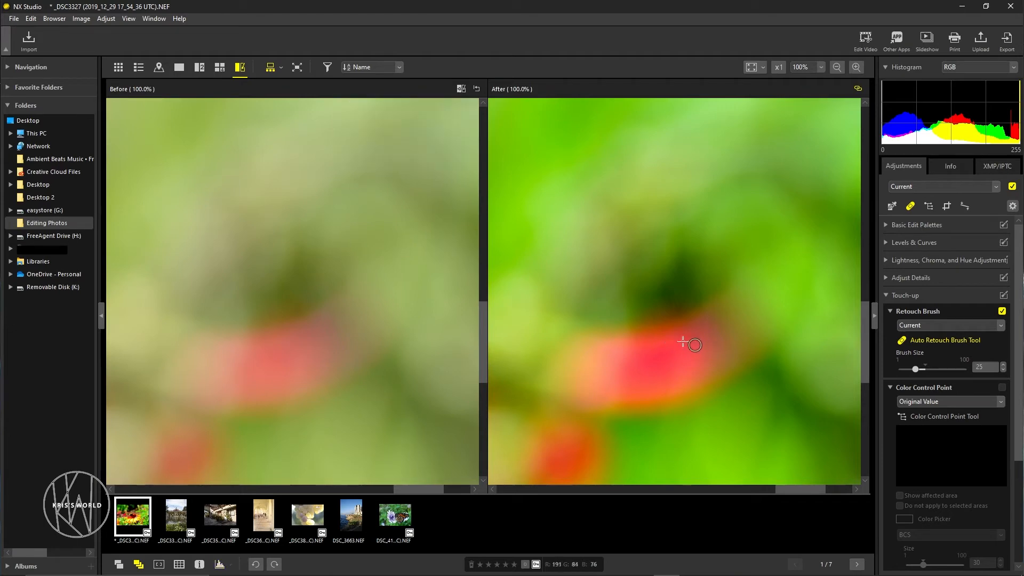
key("h")
key("h")
key("h")
key("h")
Step: Fit the comparison to the screen, and enlarge the bee and flower center to 67%
left_click(751, 67)
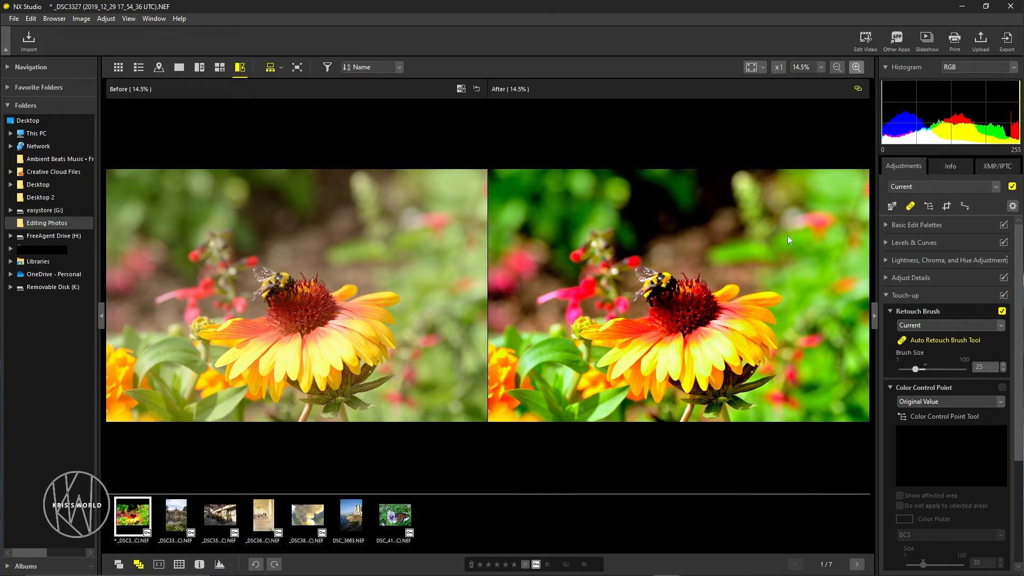
scroll(676, 335, "up", 1)
left_click(857, 67)
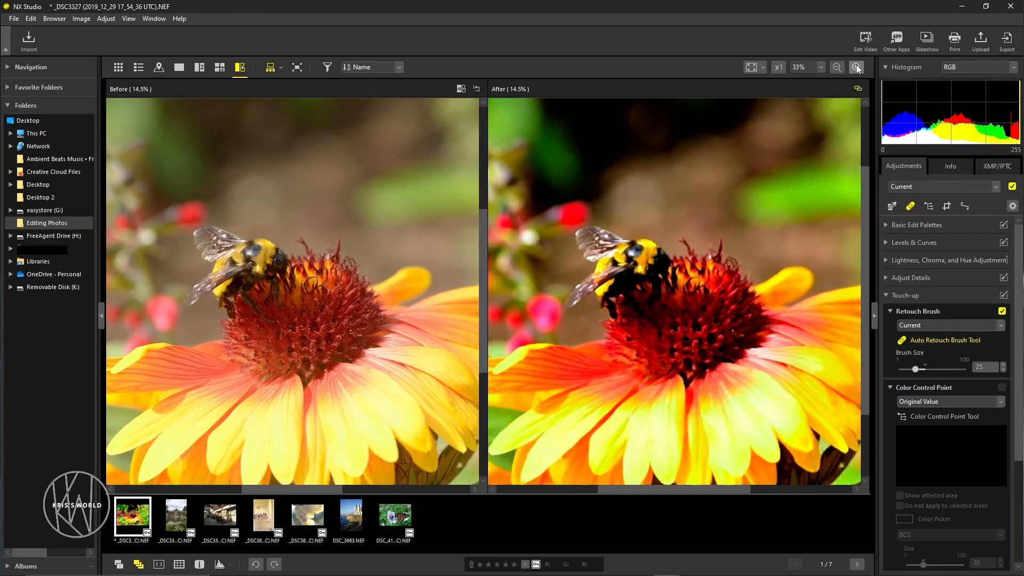
left_click(856, 67)
left_click(856, 68)
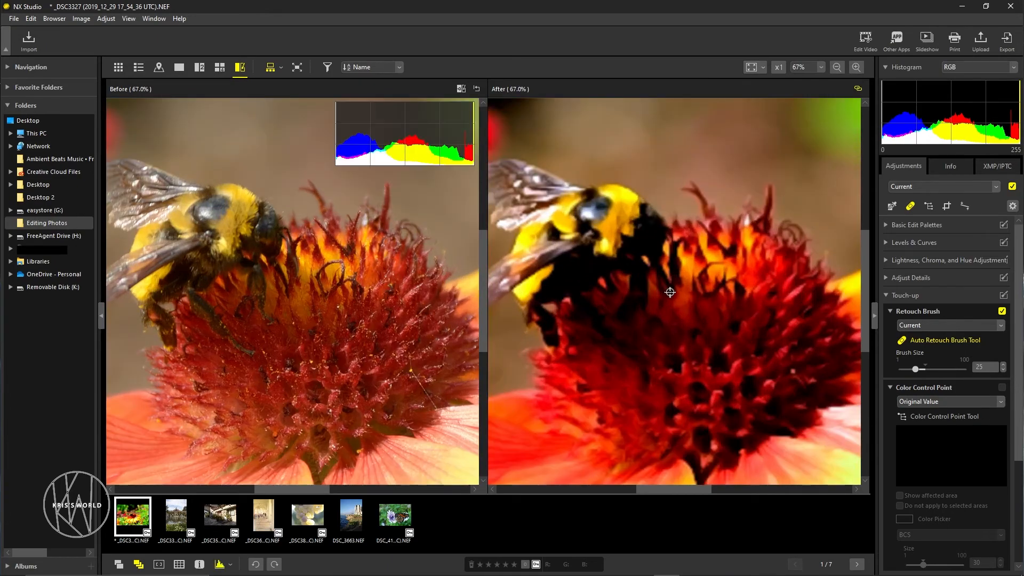
Step: Examine the petals and the blurred background at 67% in the comparison, and fit both images to the screen
left_click_drag(864, 252, 872, 344)
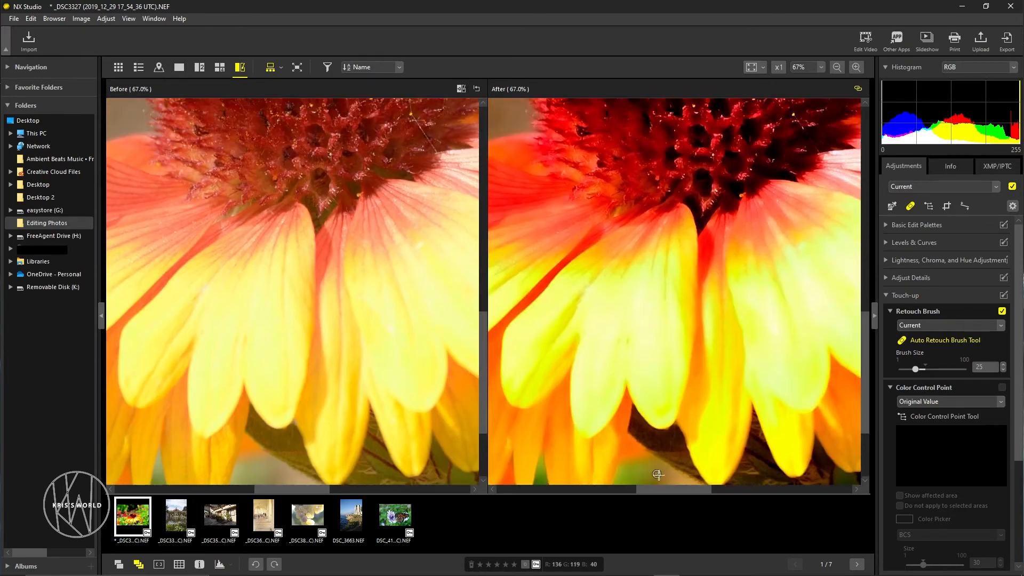
left_click_drag(664, 487, 776, 488)
left_click_drag(863, 381, 883, 154)
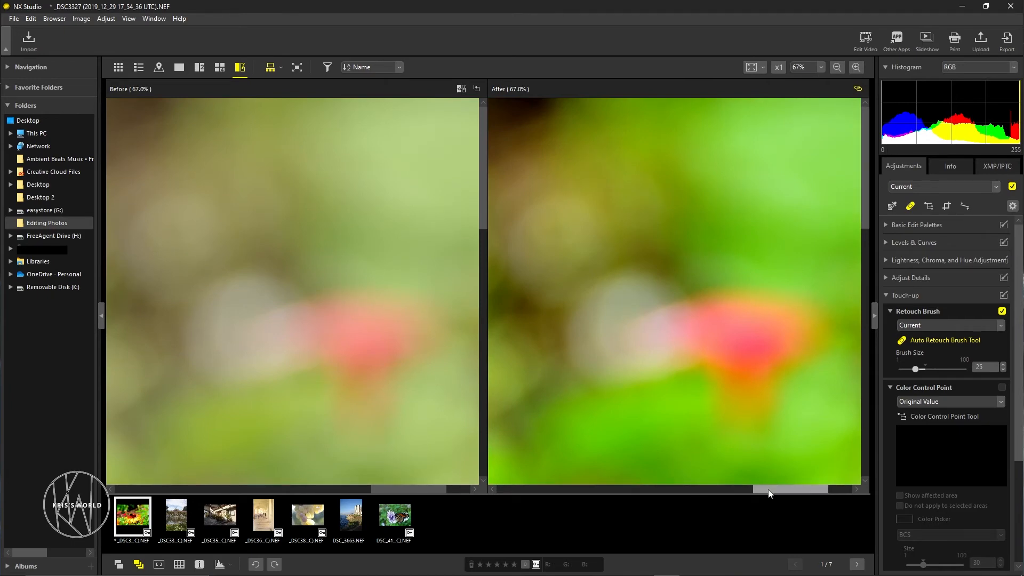
left_click_drag(768, 493, 648, 484)
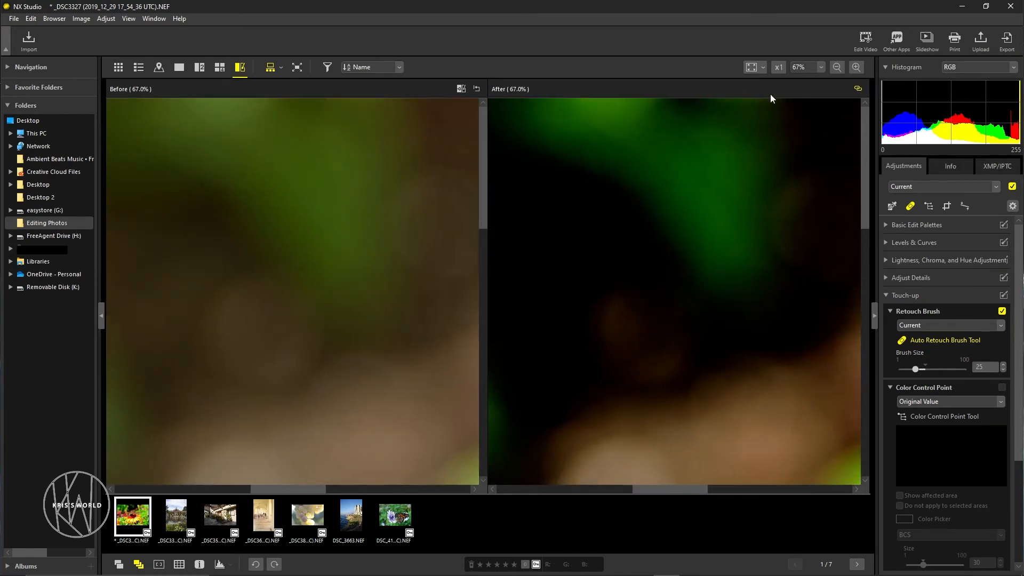
left_click(750, 68)
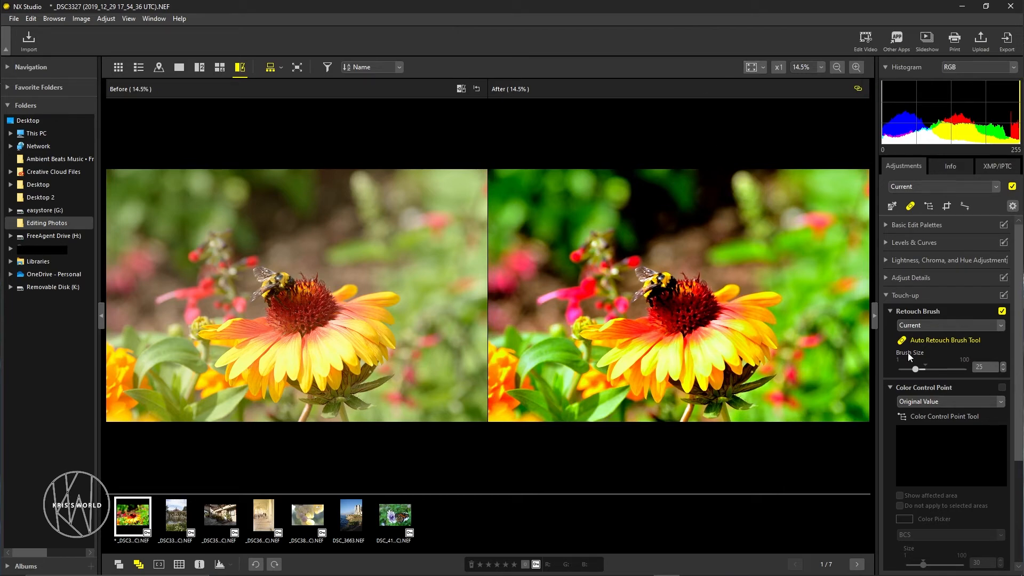
Step: Place a color control point on the dark green foliage behind the flower in the After image and set its Size to 19
left_click(890, 312)
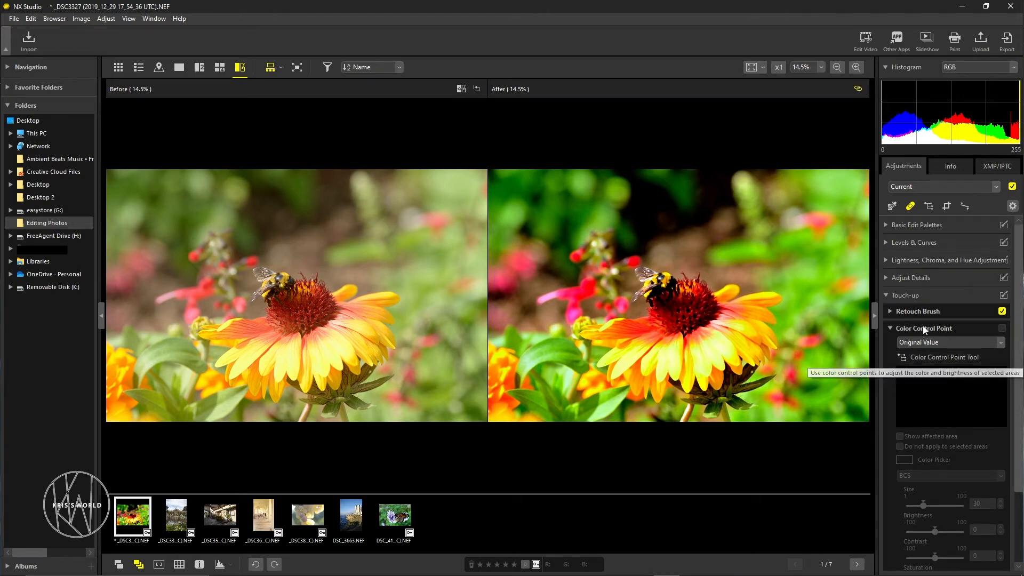
left_click(948, 357)
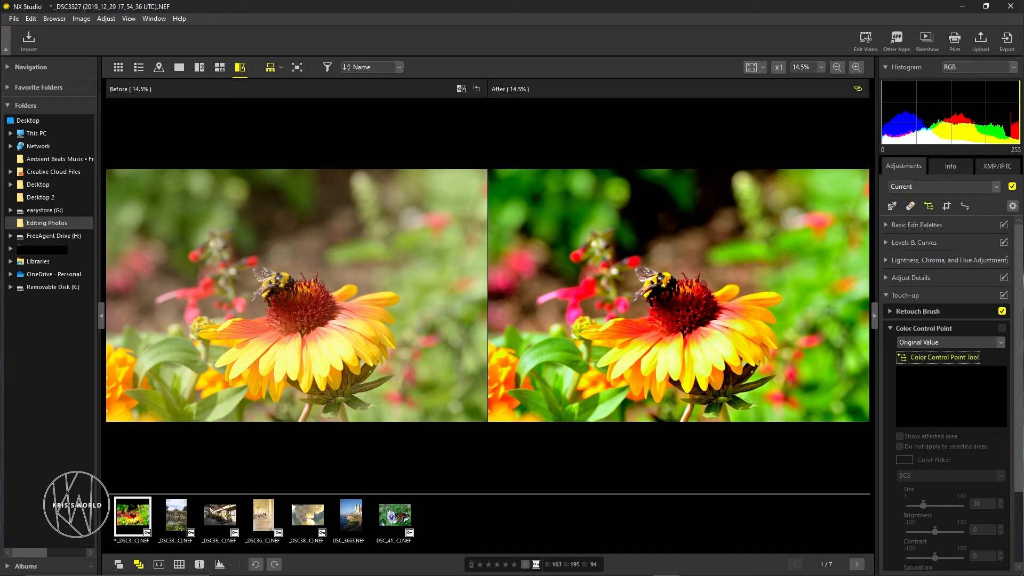
left_click(820, 68)
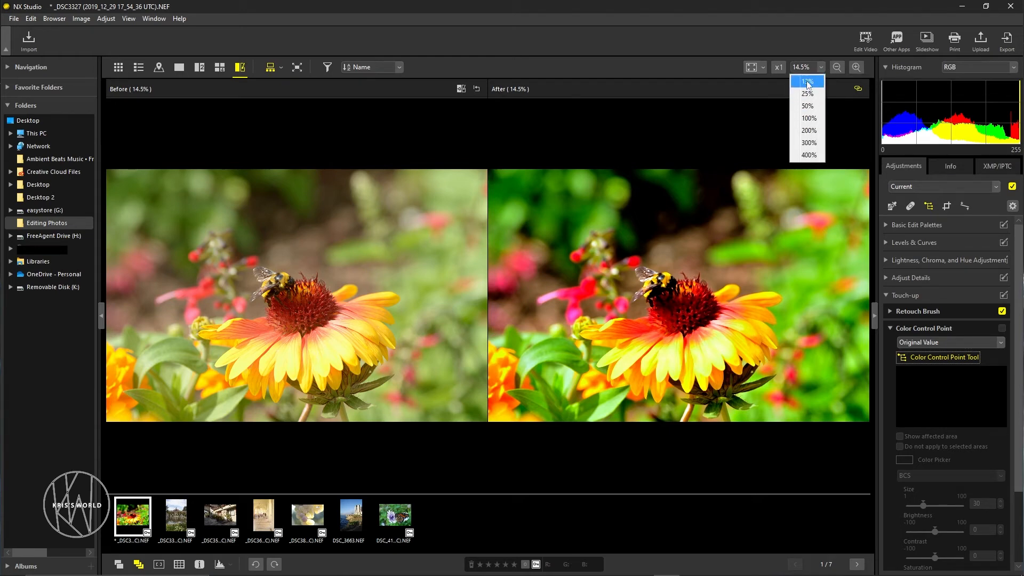
left_click(731, 126)
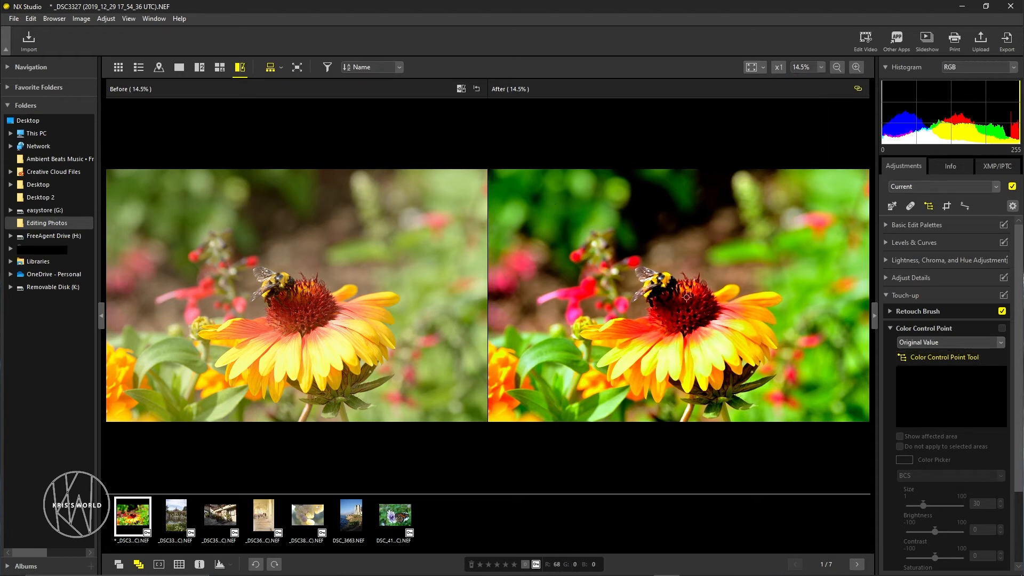
left_click(549, 212)
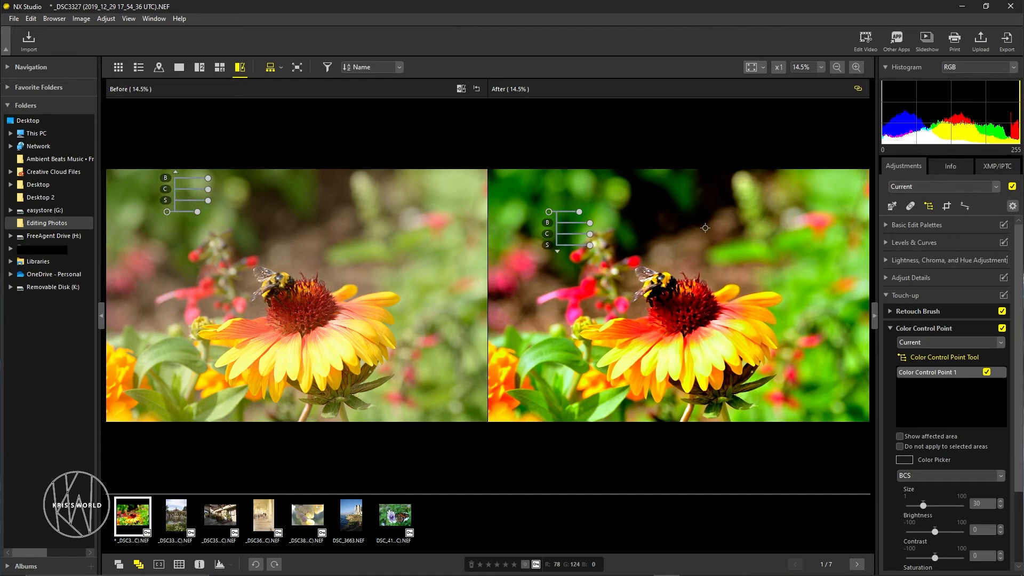
mouse_move(580, 212)
left_click(579, 211)
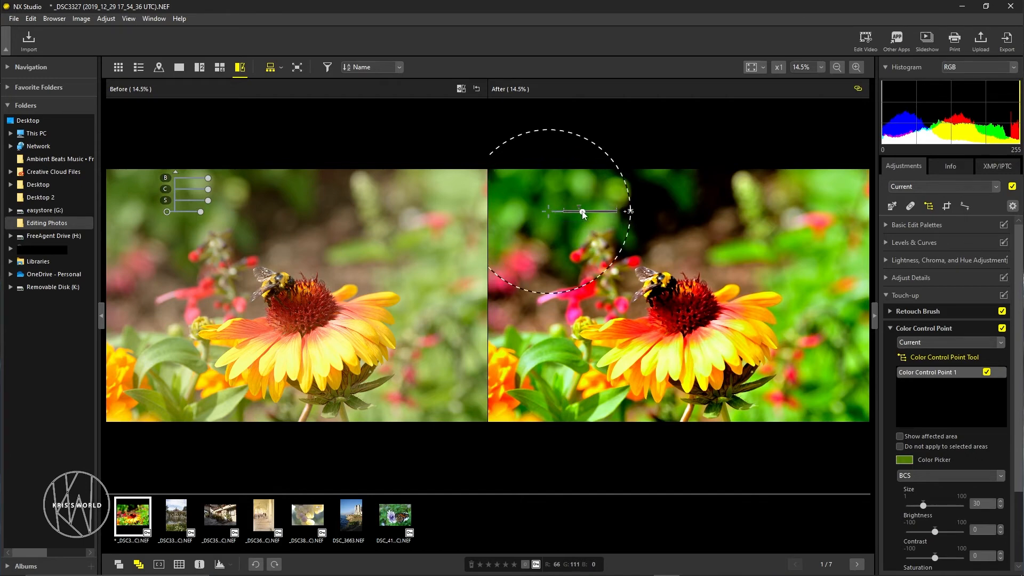
left_click_drag(580, 212, 573, 212)
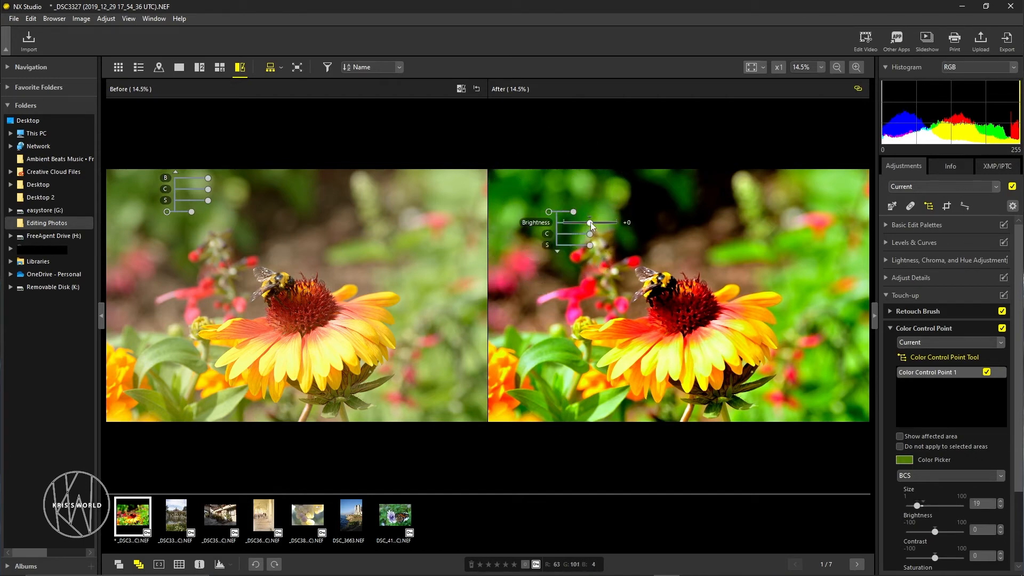
Step: Set the foliage control point's Brightness to 15 and Contrast to 31, and raise its Saturation slightly
left_click_drag(590, 222, 605, 222)
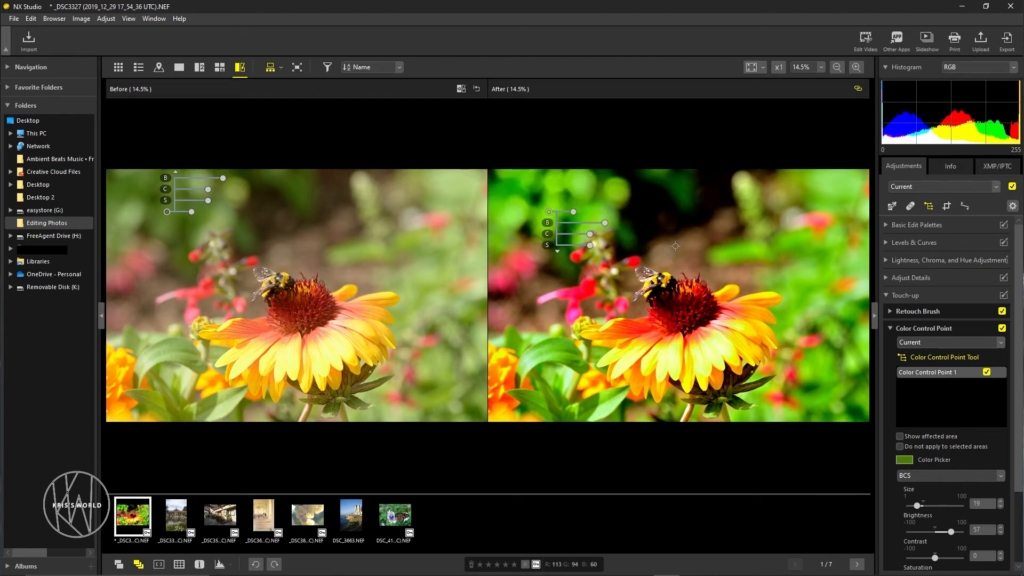
left_click_drag(605, 222, 594, 222)
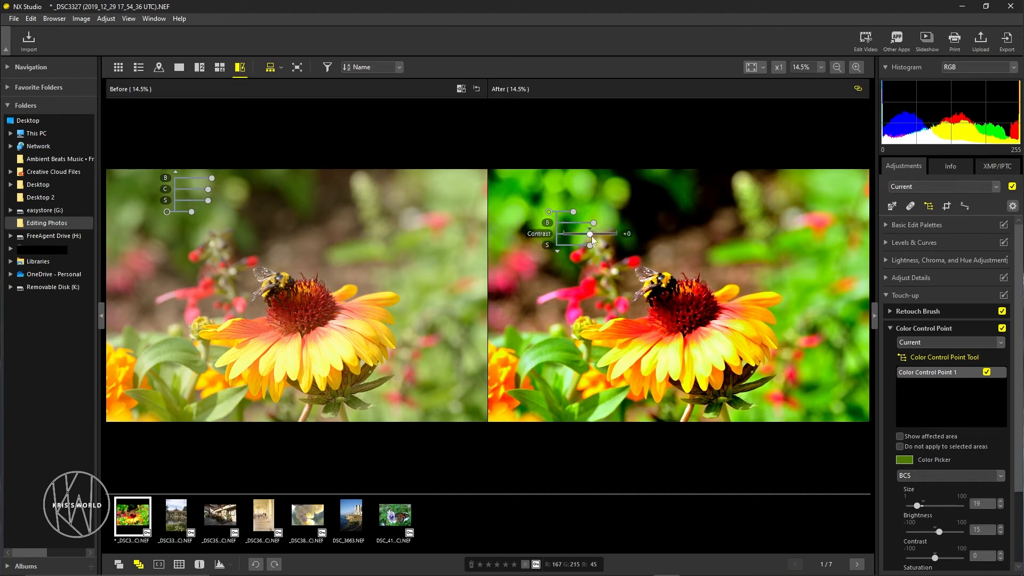
left_click_drag(589, 235, 599, 235)
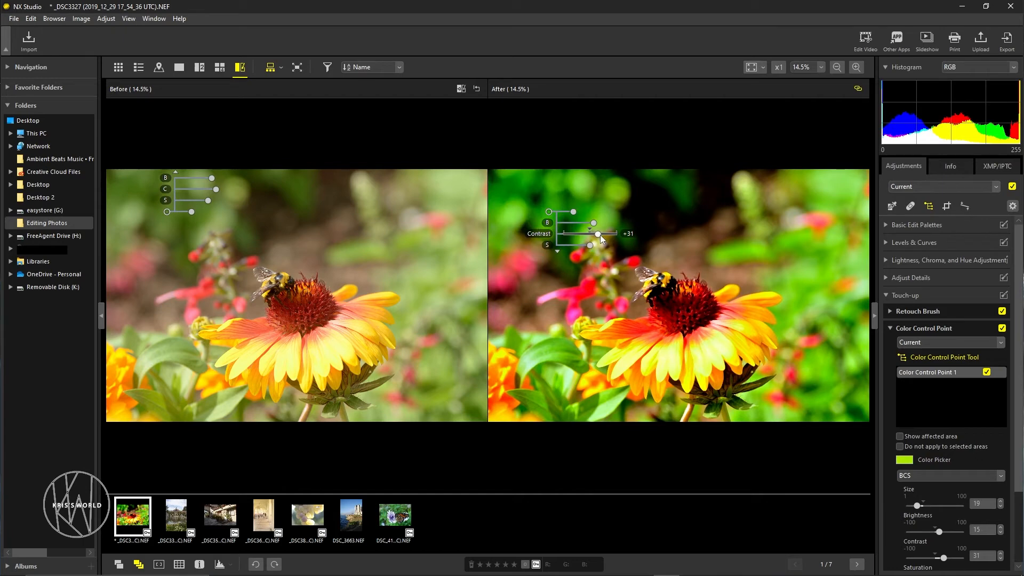
left_click_drag(588, 244, 603, 245)
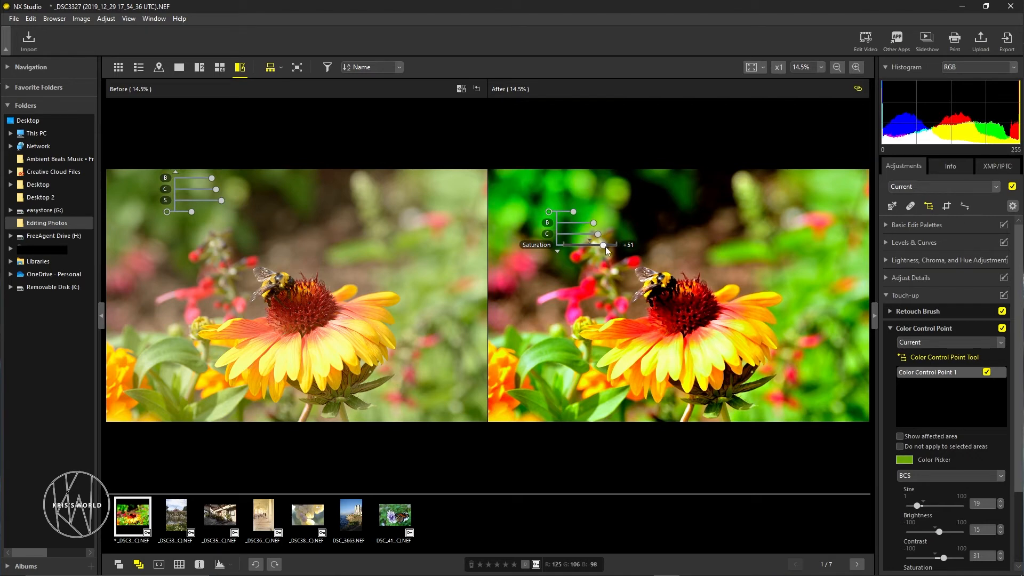
left_click_drag(606, 246, 592, 242)
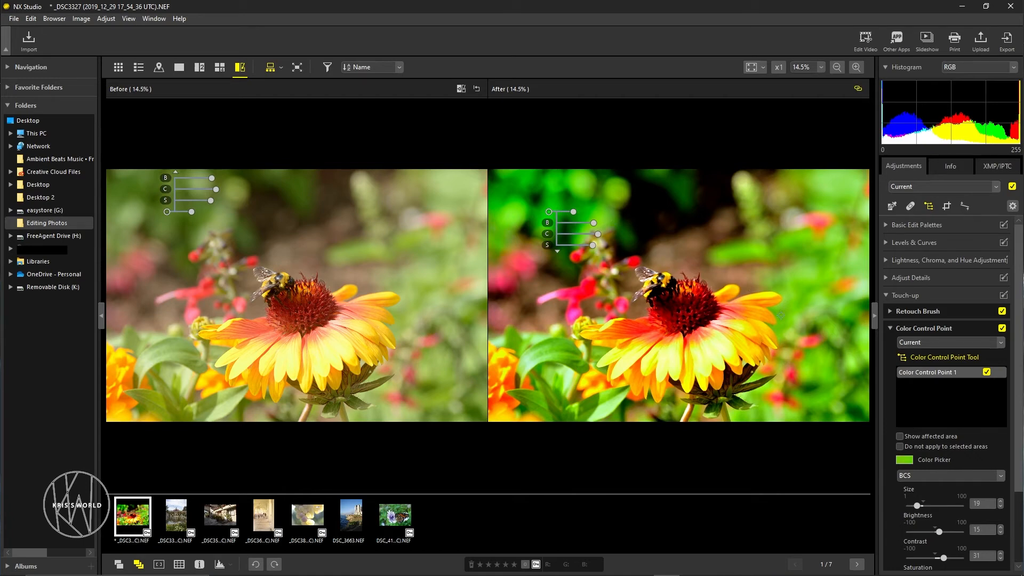
Step: Place a second color control point on the flower's lower yellow petals with Size 50 and Brightness -14
left_click(699, 354)
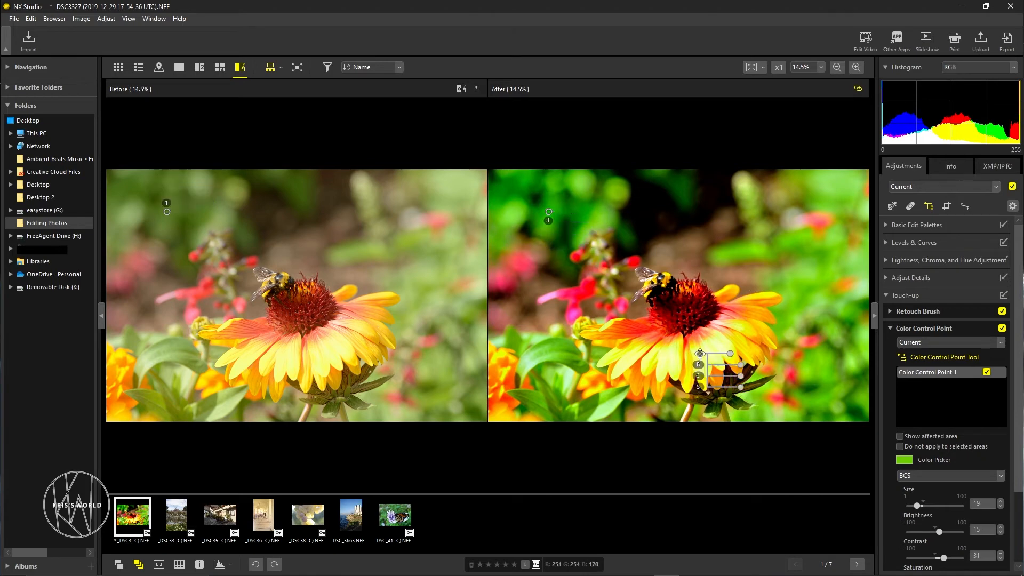
left_click_drag(733, 358, 740, 357)
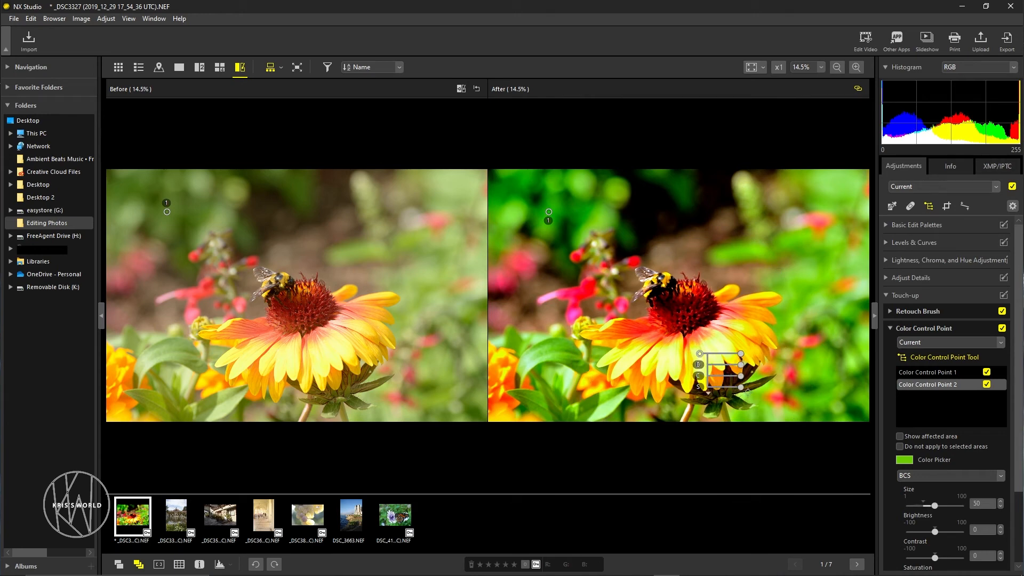
left_click_drag(740, 365, 749, 367)
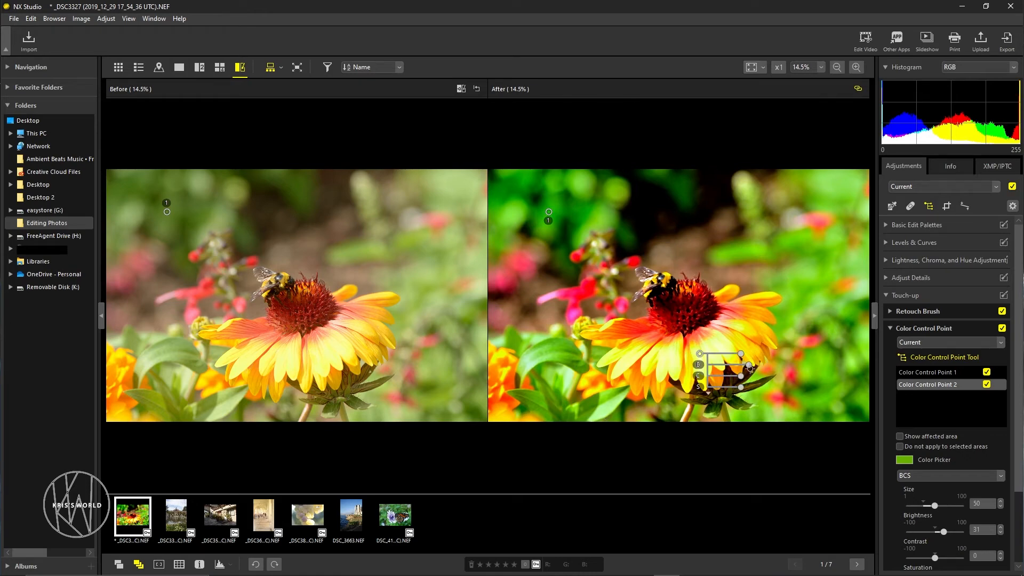
left_click_drag(749, 367, 736, 363)
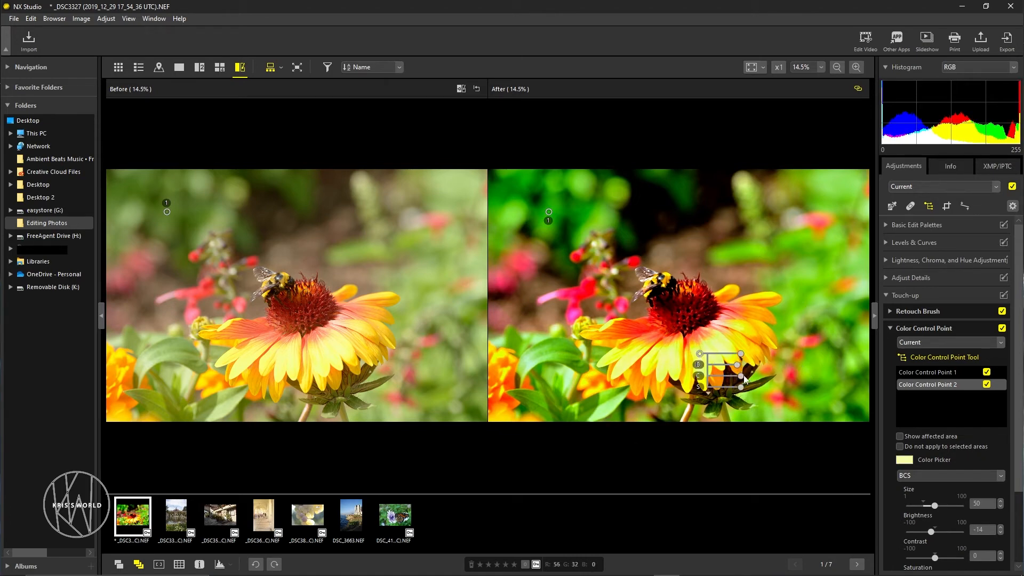
Step: Set the petal control point's Contrast to 23 and Saturation to -40
left_click_drag(741, 376, 748, 377)
left_click_drag(748, 376, 754, 376)
left_click_drag(753, 373, 747, 375)
left_click_drag(742, 387, 746, 388)
left_click_drag(745, 387, 732, 394)
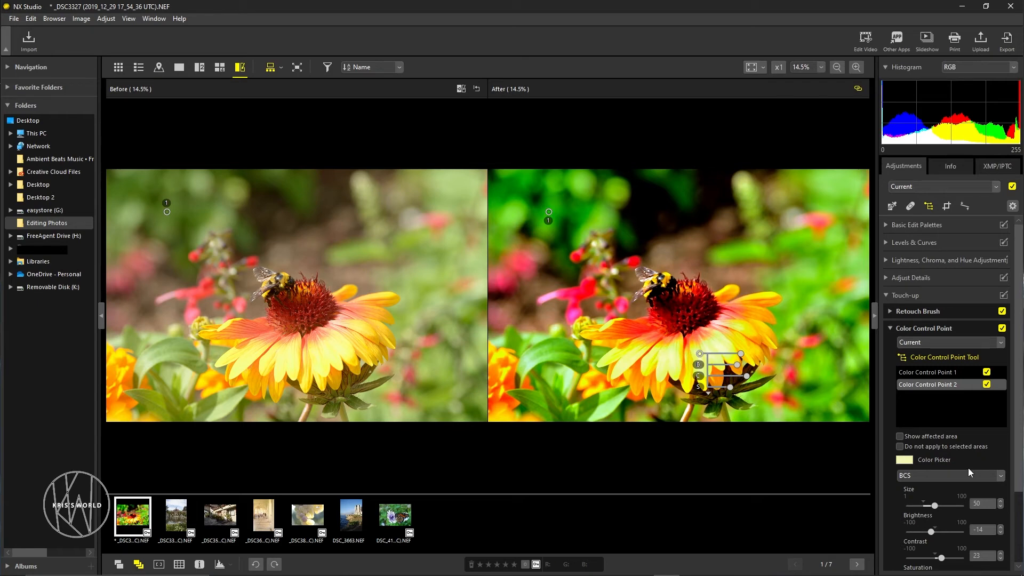
Step: Preview the area affected by the petal control point, and try excluding the selected areas from the adjustment
scroll(959, 453, "down", 2)
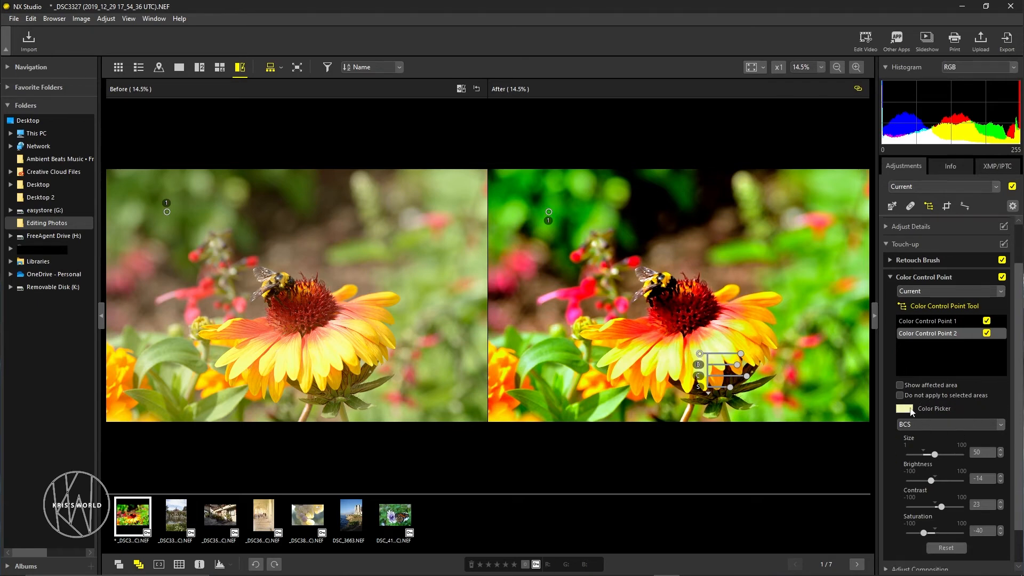
left_click(899, 385)
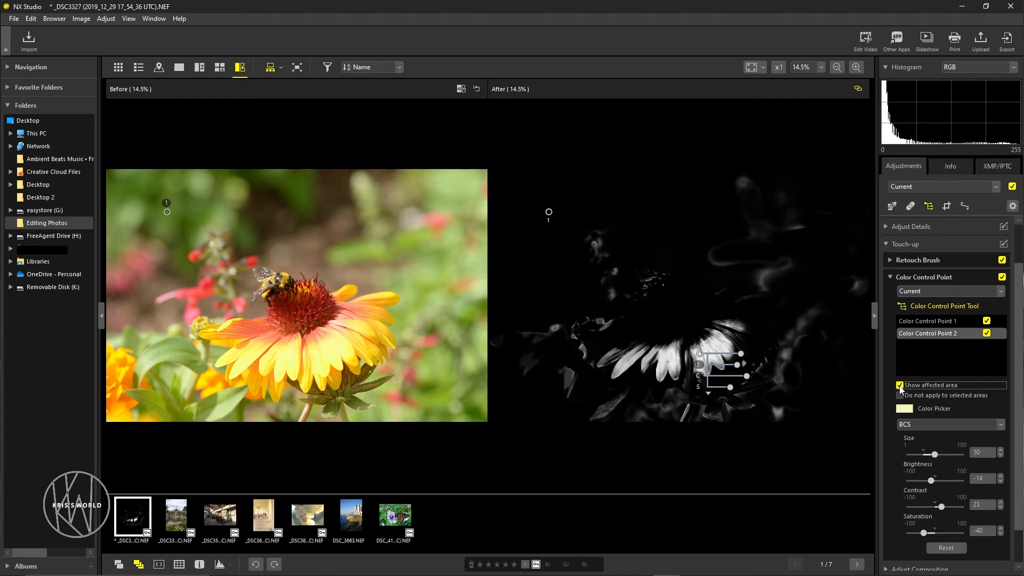
left_click(899, 385)
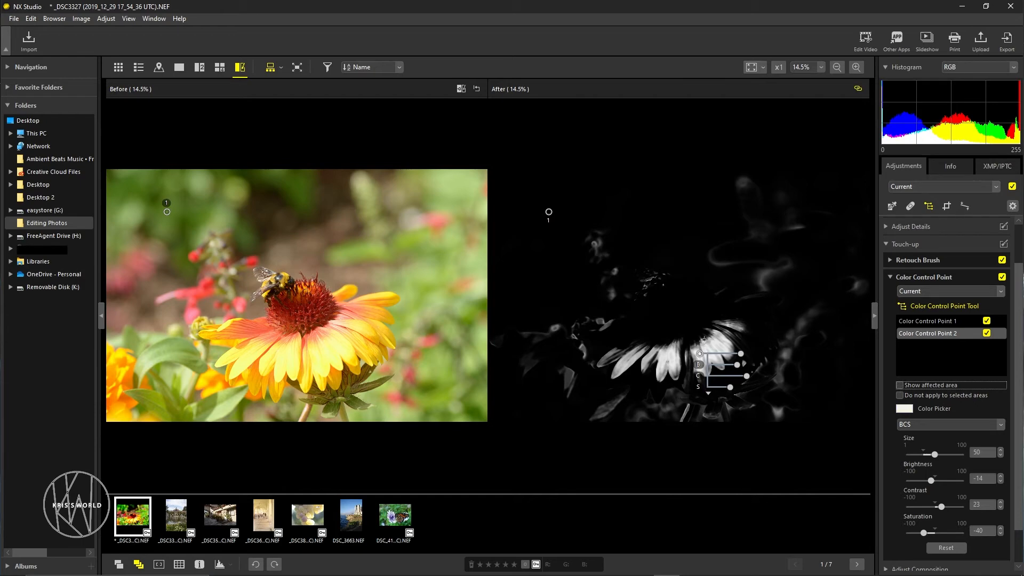
left_click(900, 396)
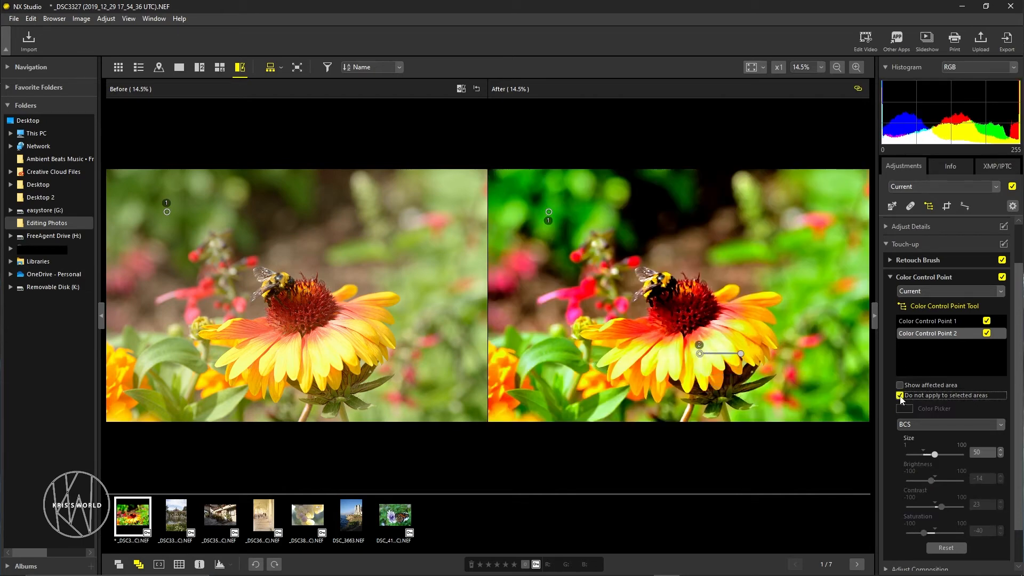
left_click(900, 396)
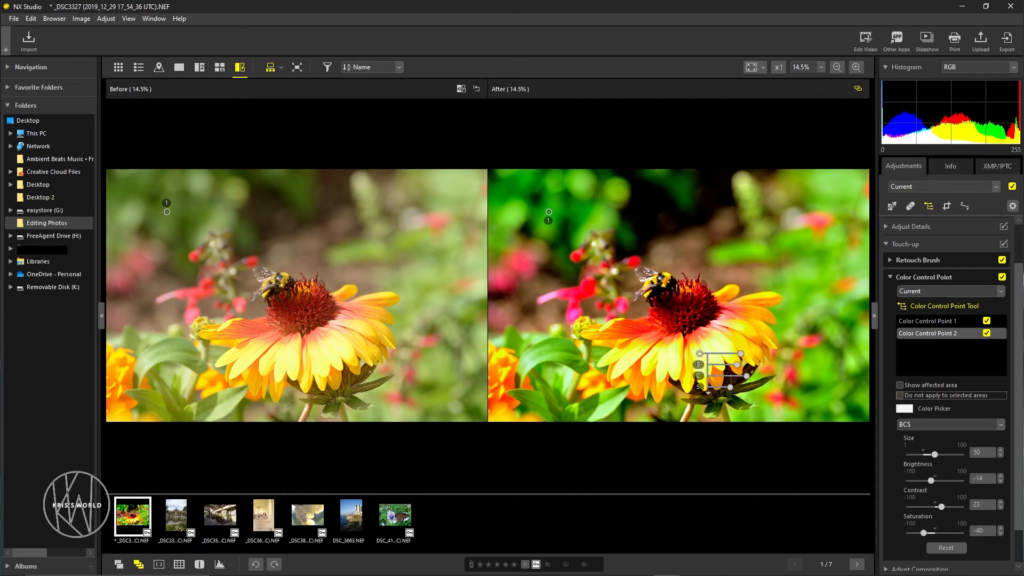
Step: Recolor the petals around the second control point with the dark blue basic color, and view the available adjustment modes
left_click_drag(1016, 420, 1015, 454)
left_click(904, 367)
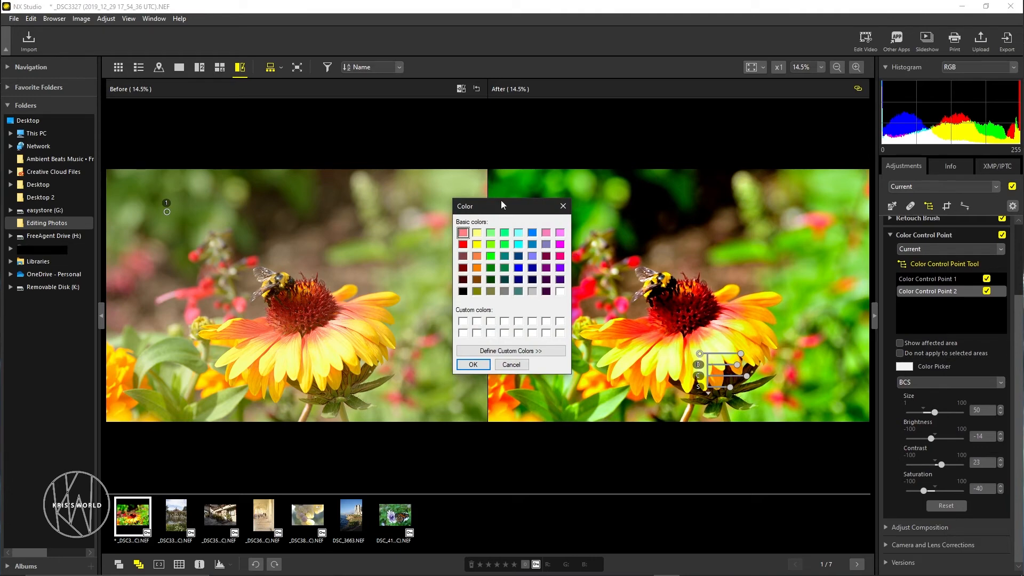
left_click(564, 208)
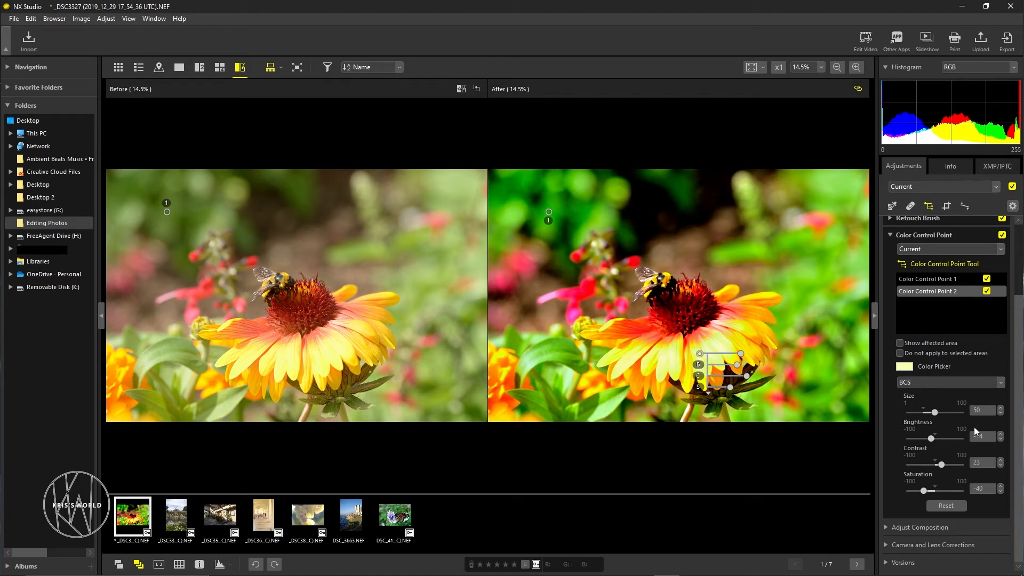
left_click(907, 367)
left_click(532, 268)
left_click(482, 365)
left_click(919, 385)
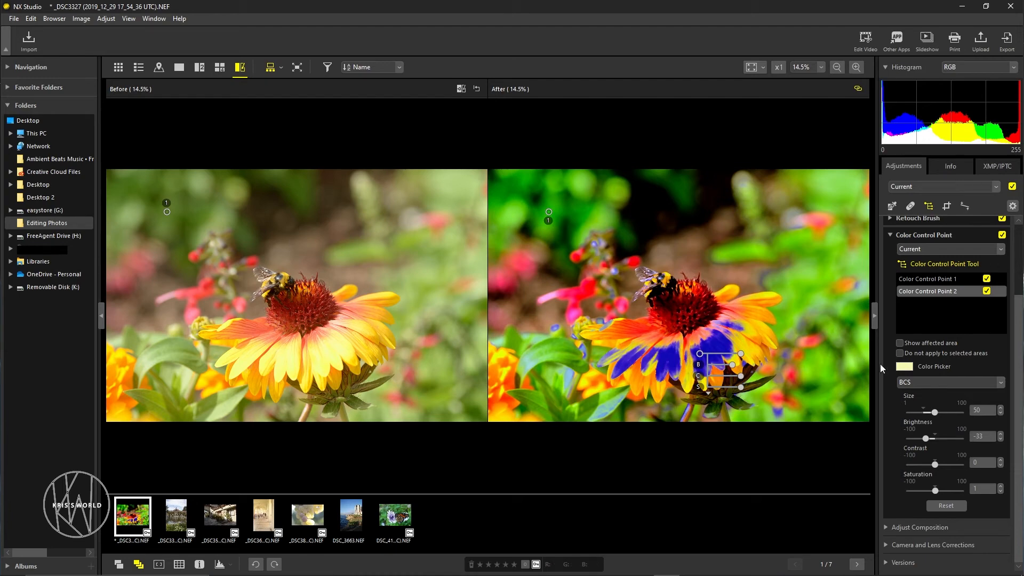
left_click(916, 380)
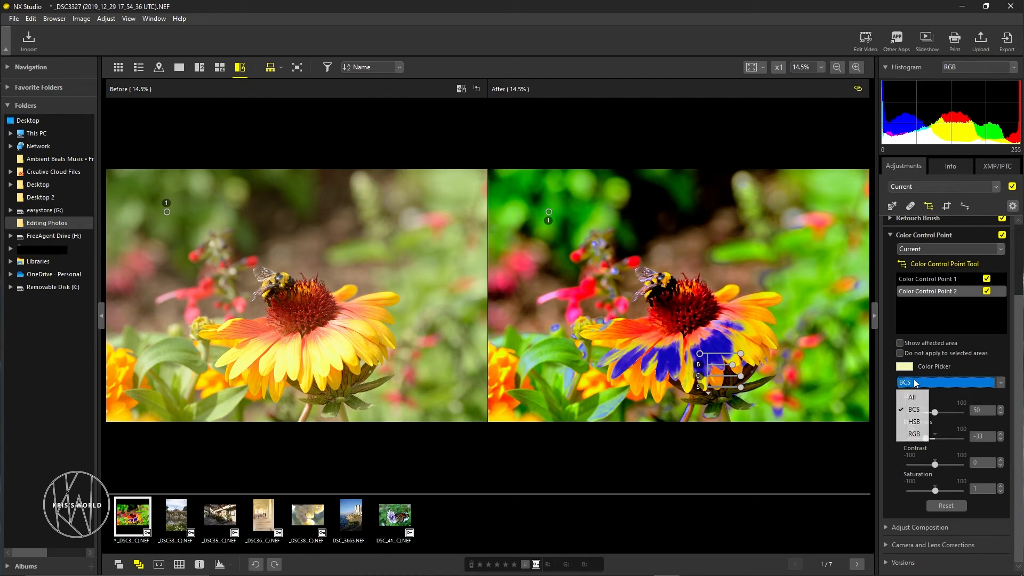
left_click(952, 365)
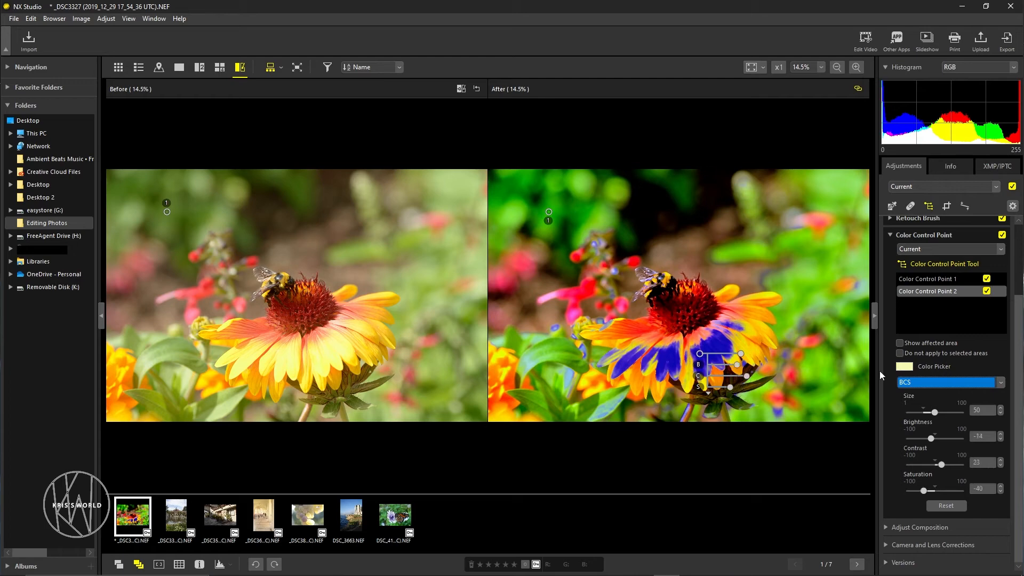
Step: Set the petal control point's color to the first white custom color, and collapse the Color Control Point settings
left_click(926, 366)
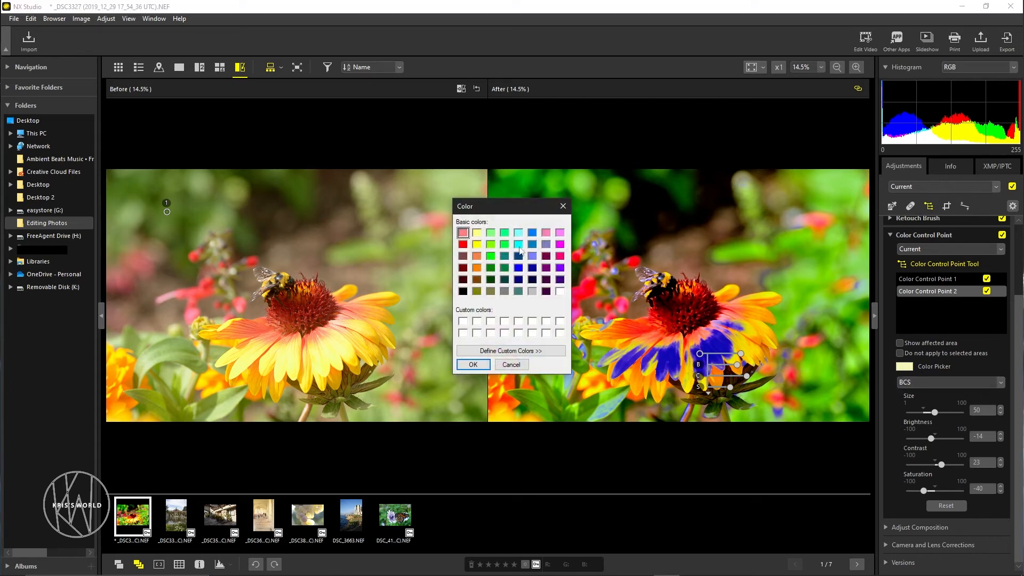
left_click(463, 320)
left_click(473, 364)
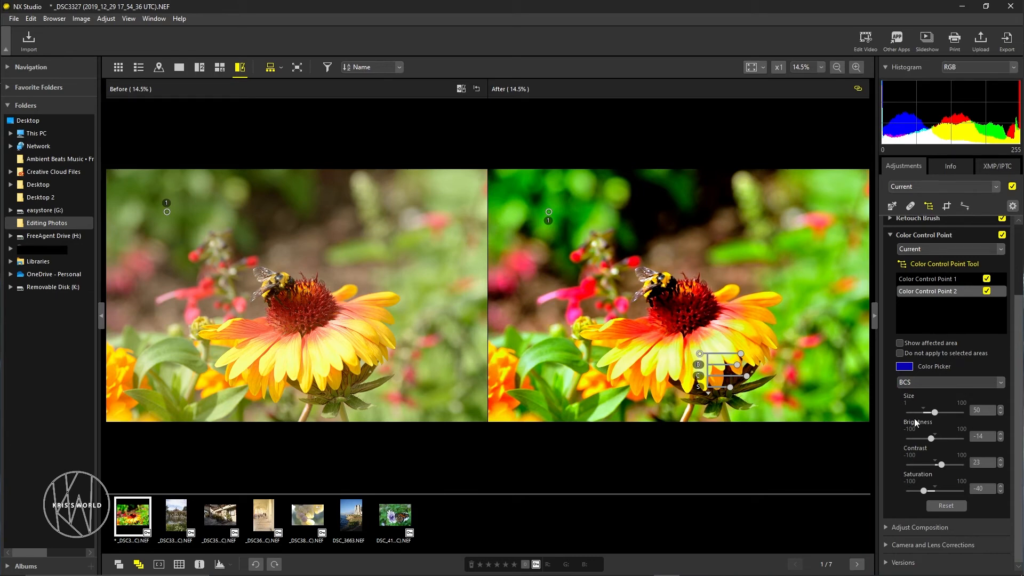
scroll(890, 286, "up", 1)
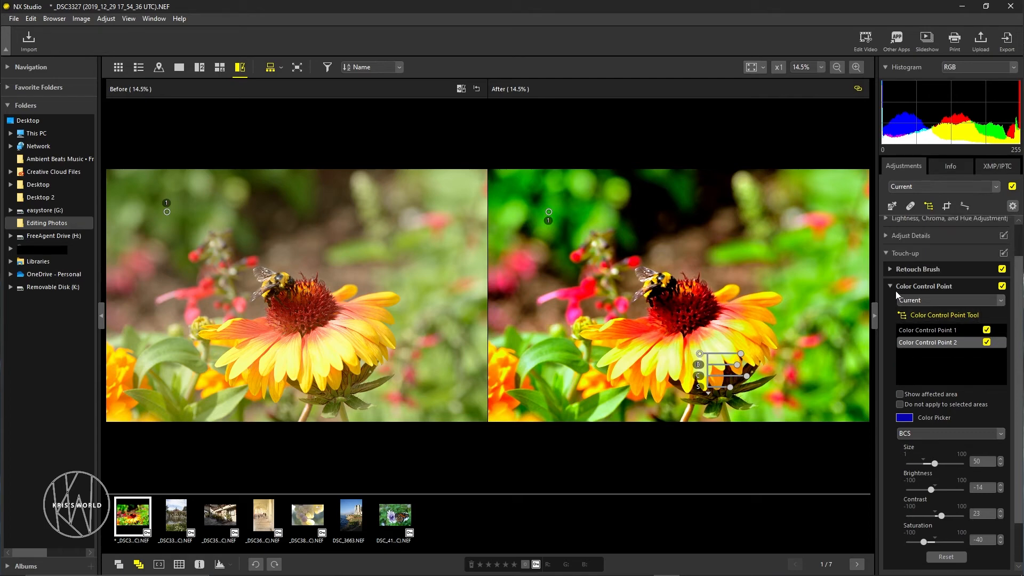
left_click(890, 287)
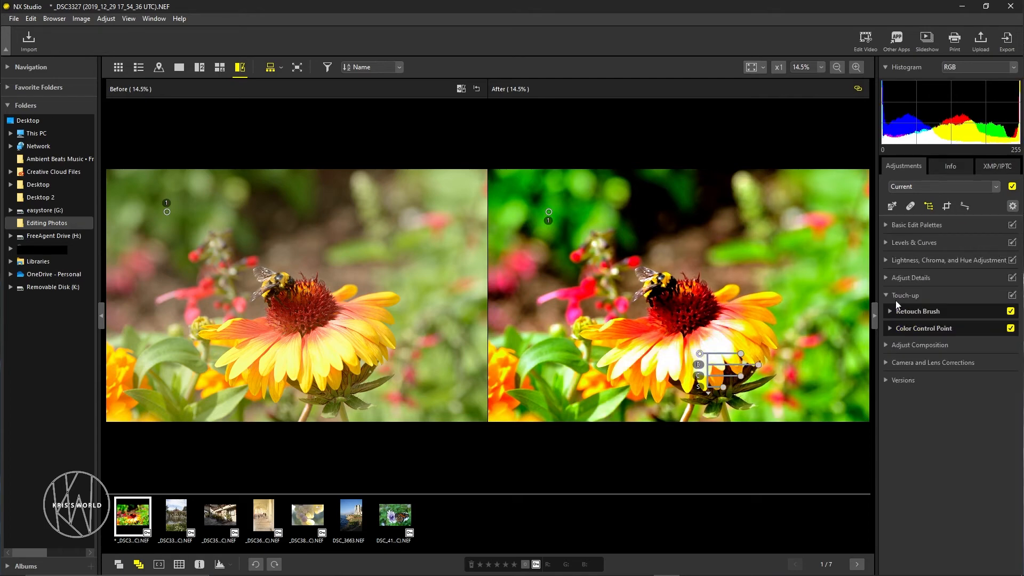
Step: Reopen the Color Control Point settings and lower the brightness of the second control point on the petals to 3
left_click(891, 327)
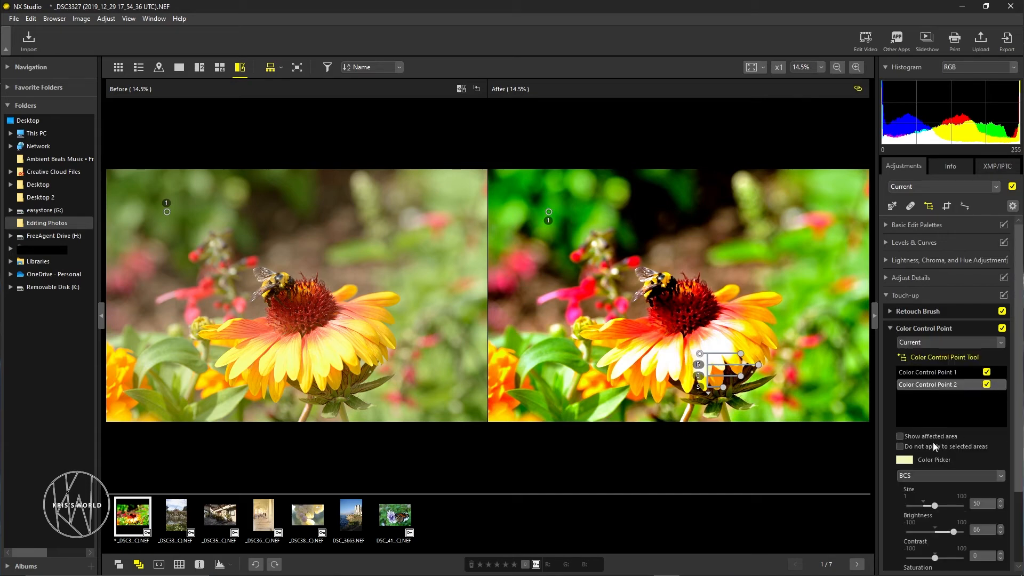
scroll(920, 473, "down", 1)
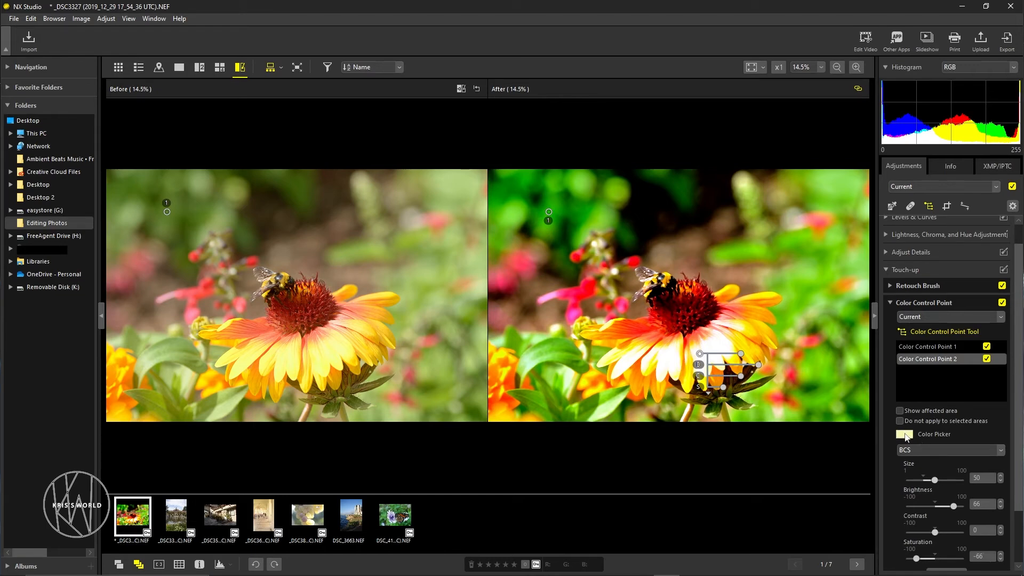
mouse_move(759, 367)
left_click_drag(760, 368, 744, 368)
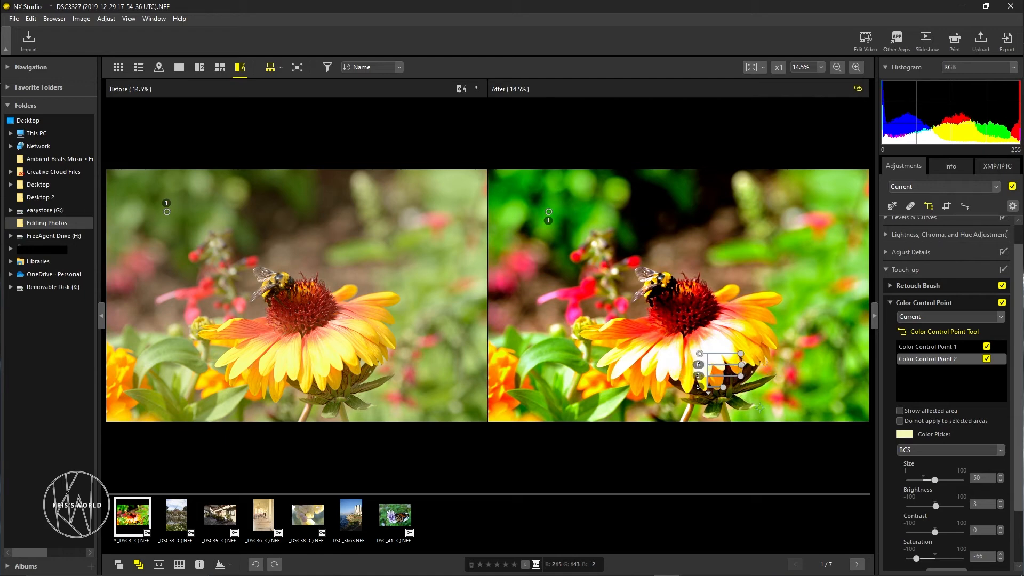
Step: Try recoloring the petals around the second control point white, and undo the last color change
left_click(904, 435)
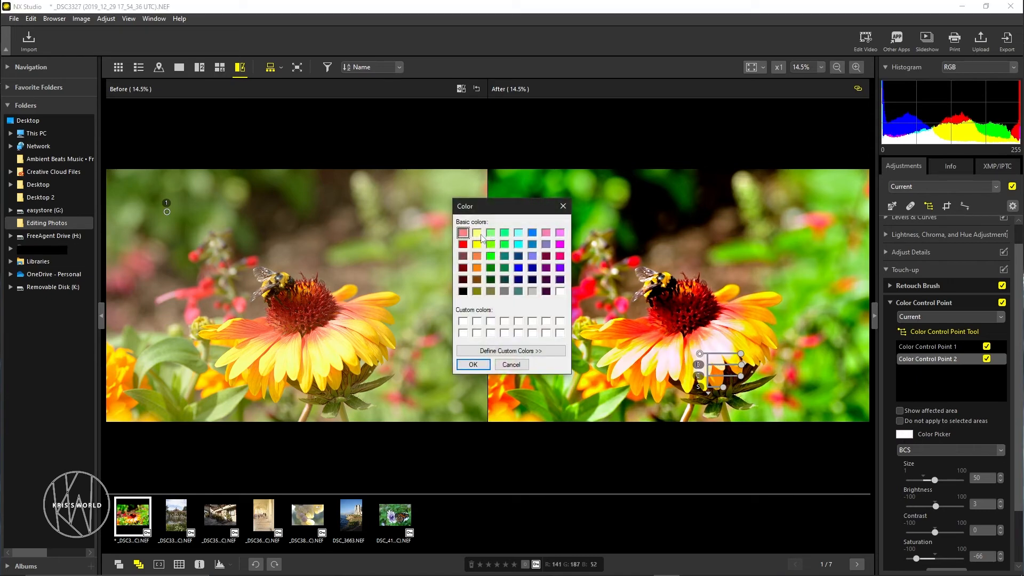
left_click(482, 366)
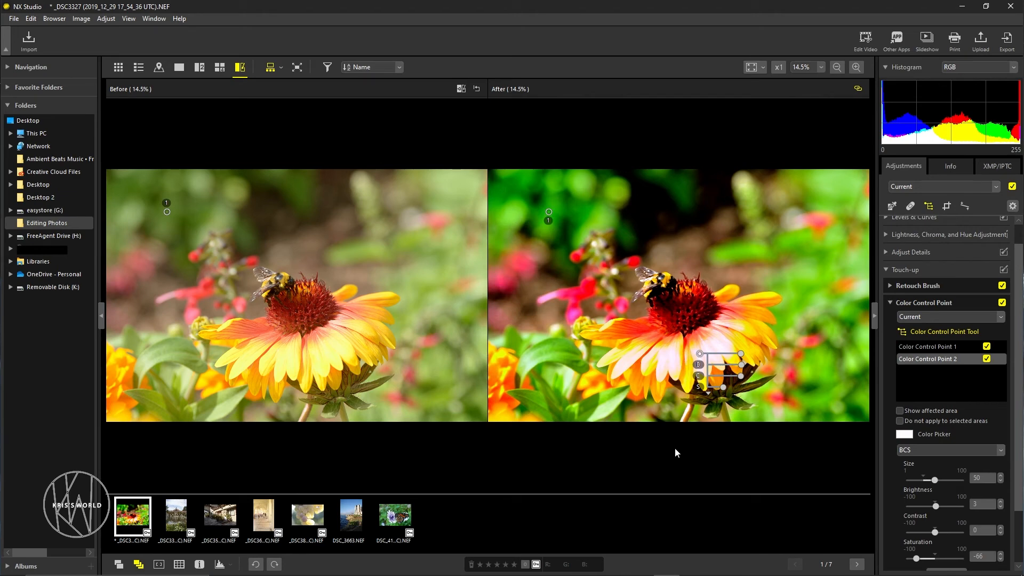
key("ctrl+z")
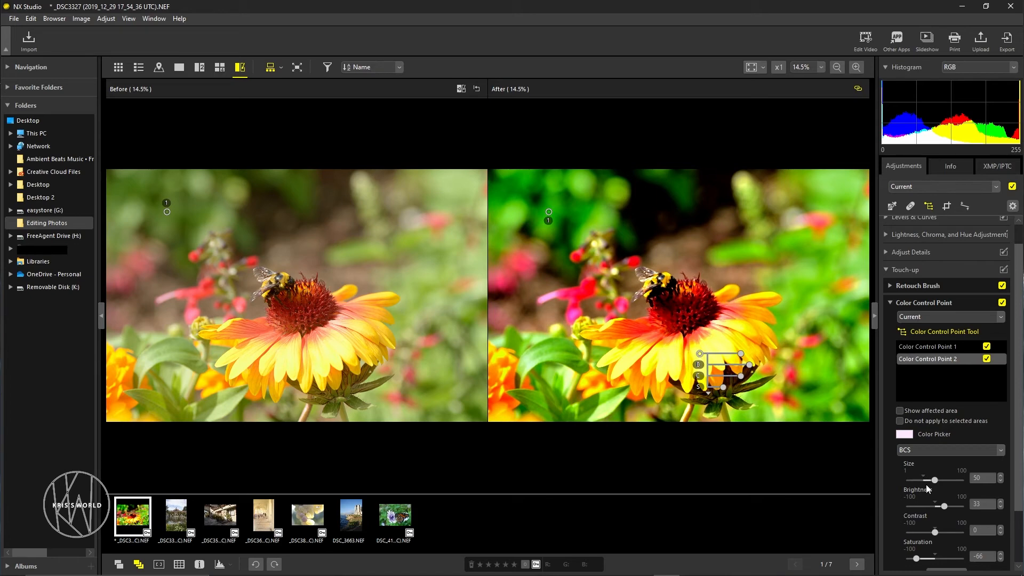
scroll(1014, 524, "down", 1)
scroll(1014, 524, "up", 2)
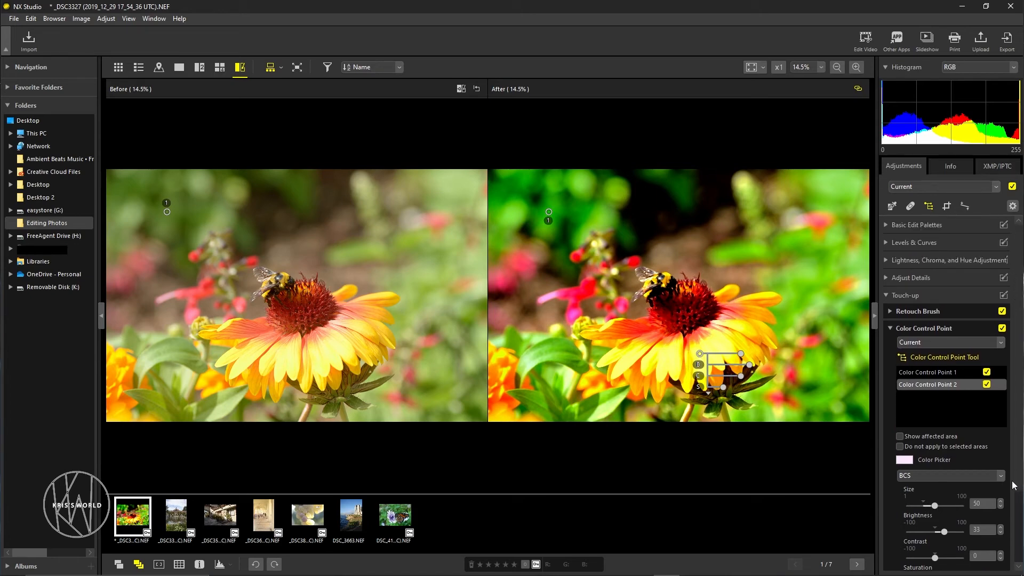
Step: Crop the photo around the flower with a free crop of about 3991 x 3236 pixels
left_click(889, 327)
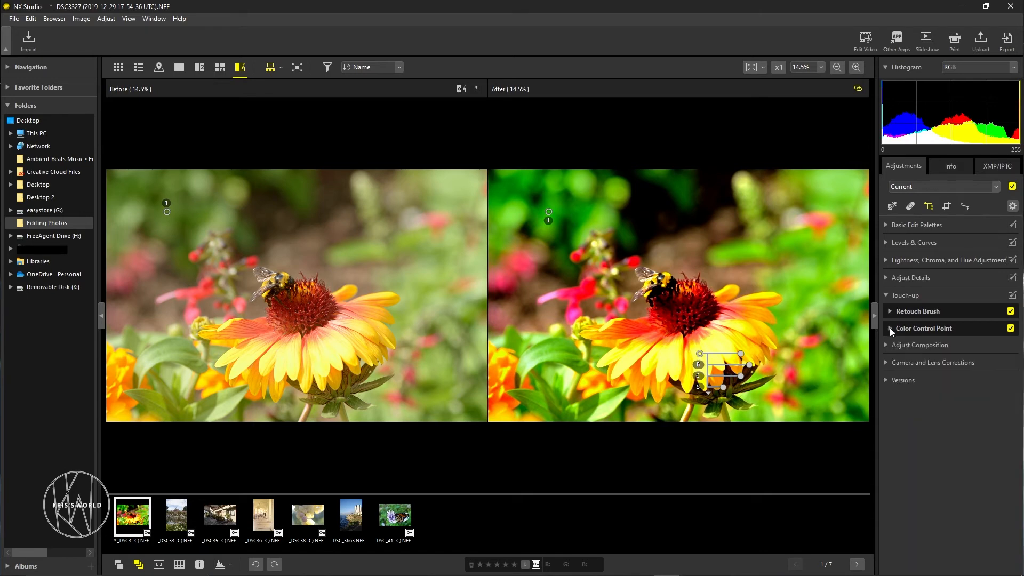
left_click(886, 296)
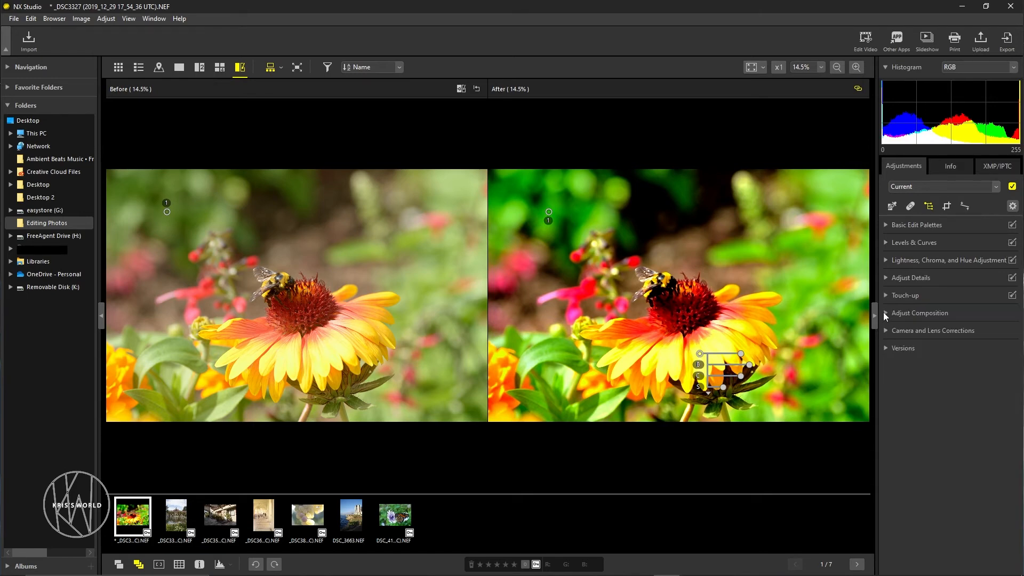
left_click(885, 313)
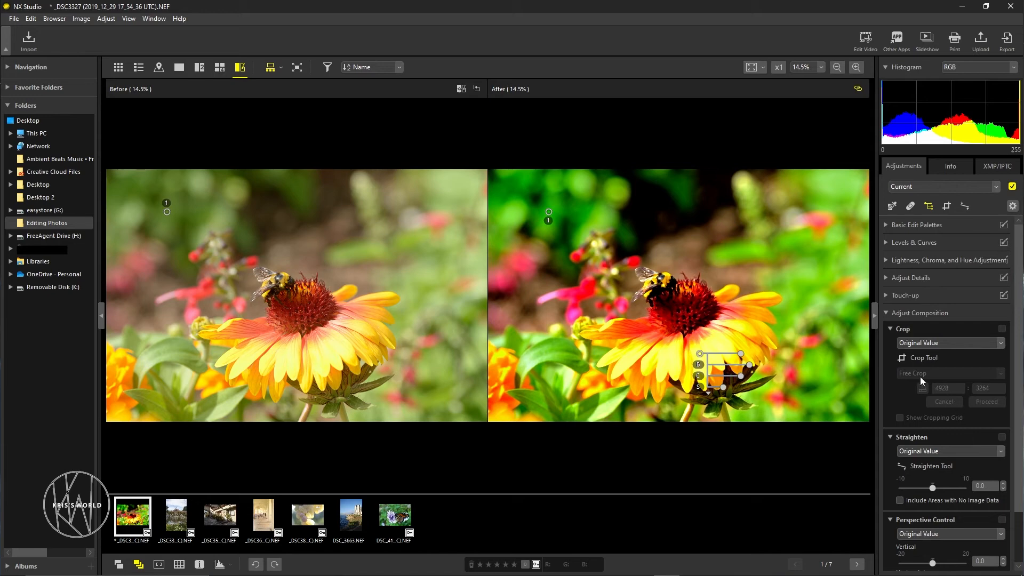
left_click(901, 356)
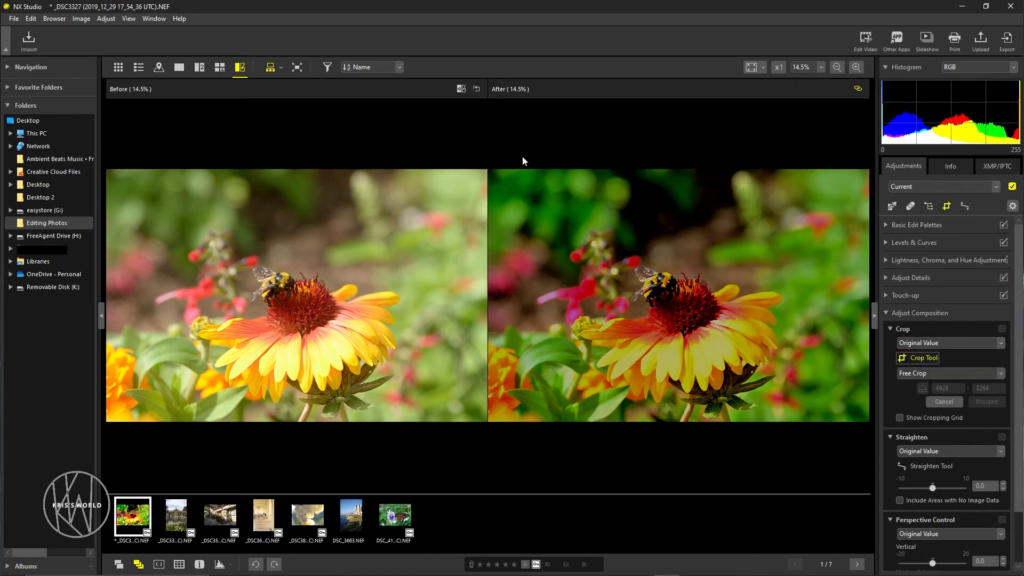
left_click_drag(530, 171, 839, 439)
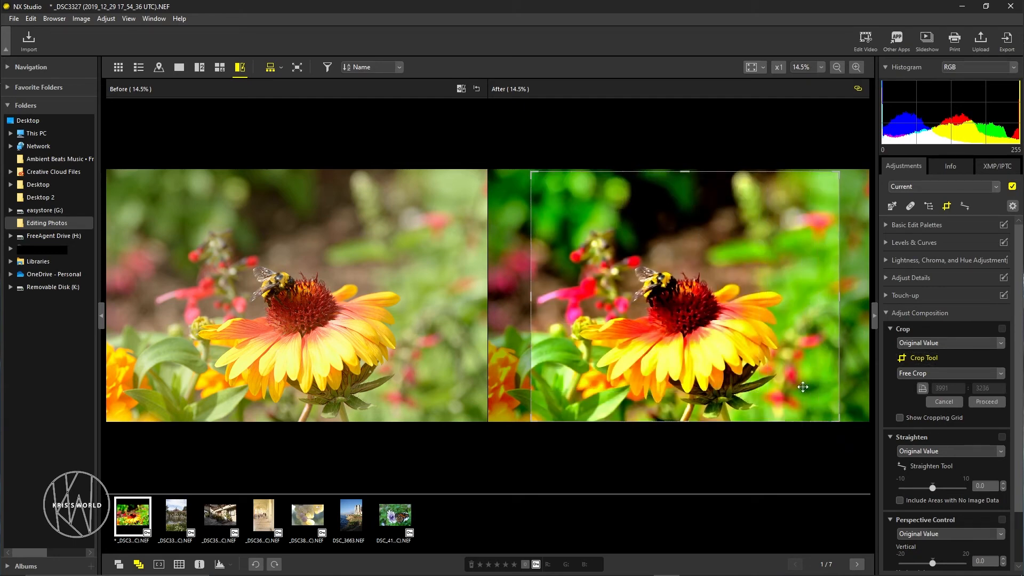
double_click(773, 399)
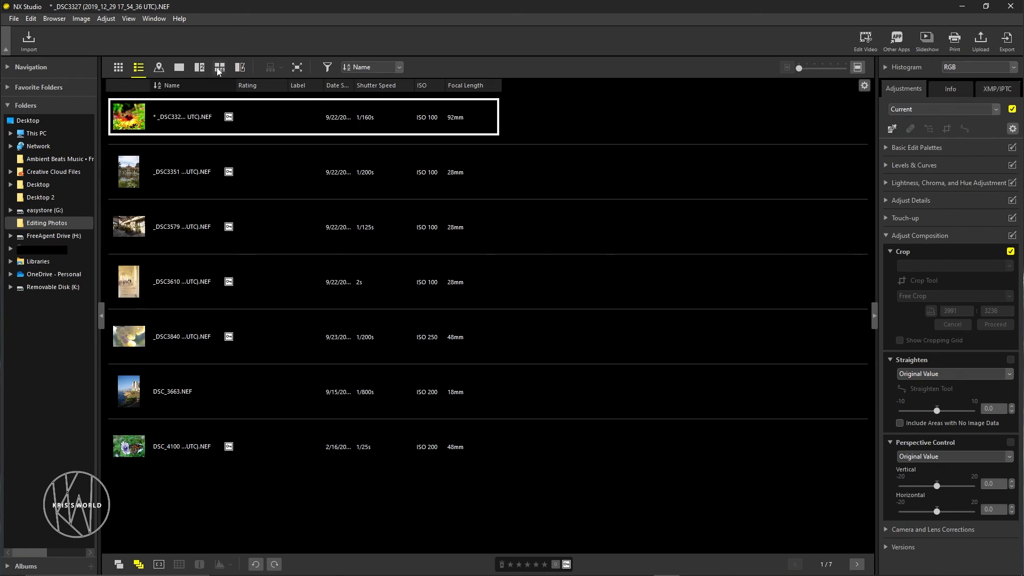
Step: Return to the before/after comparison with the unedited original as the before image, and fit both images to the view
left_click(239, 68)
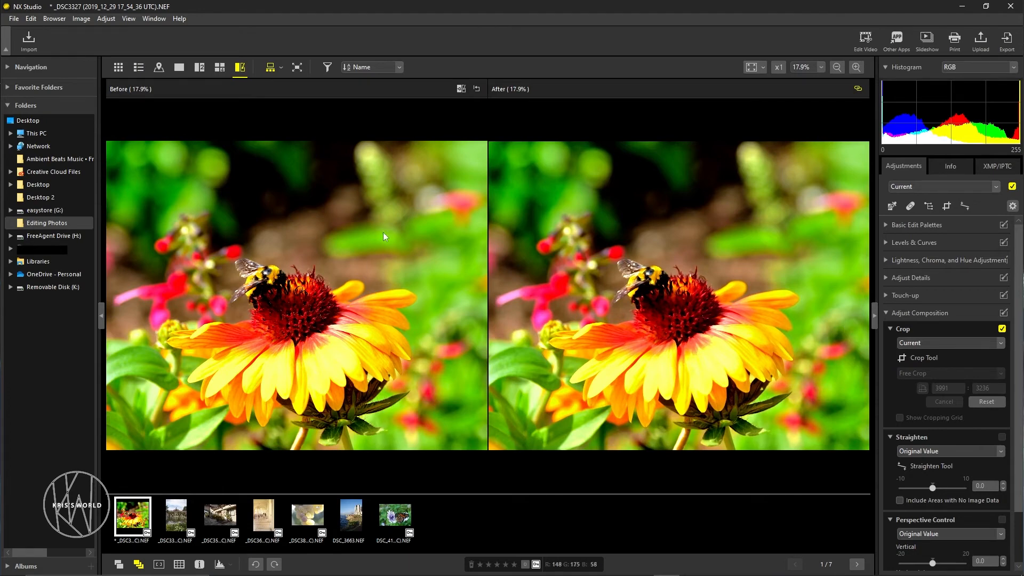
left_click(397, 188)
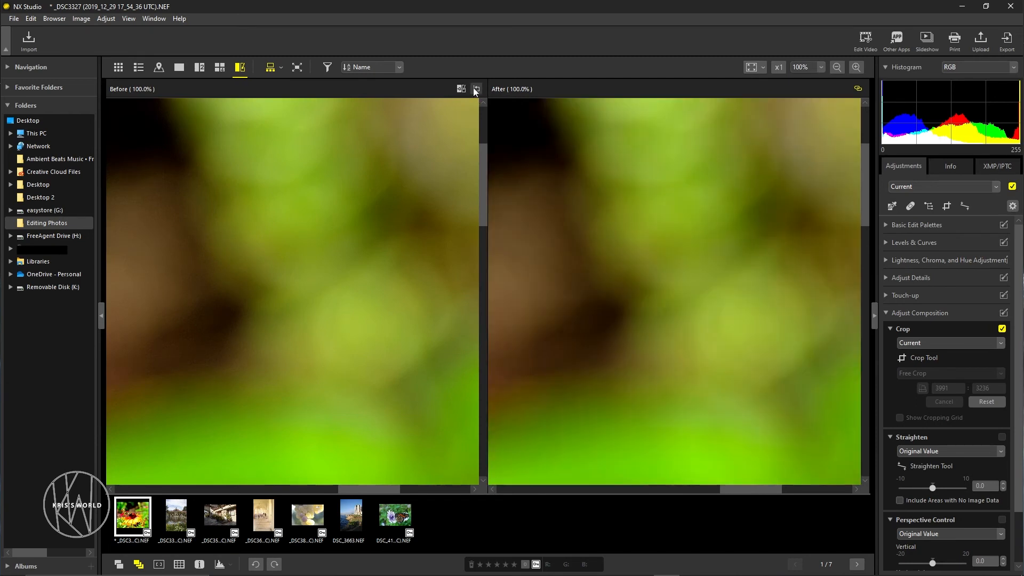
left_click(474, 88)
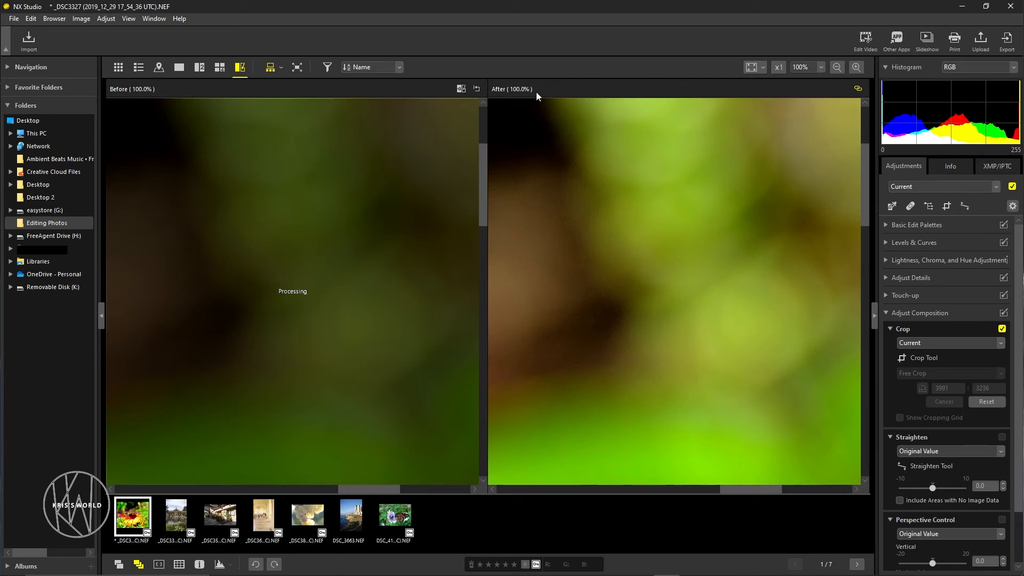
left_click(476, 89)
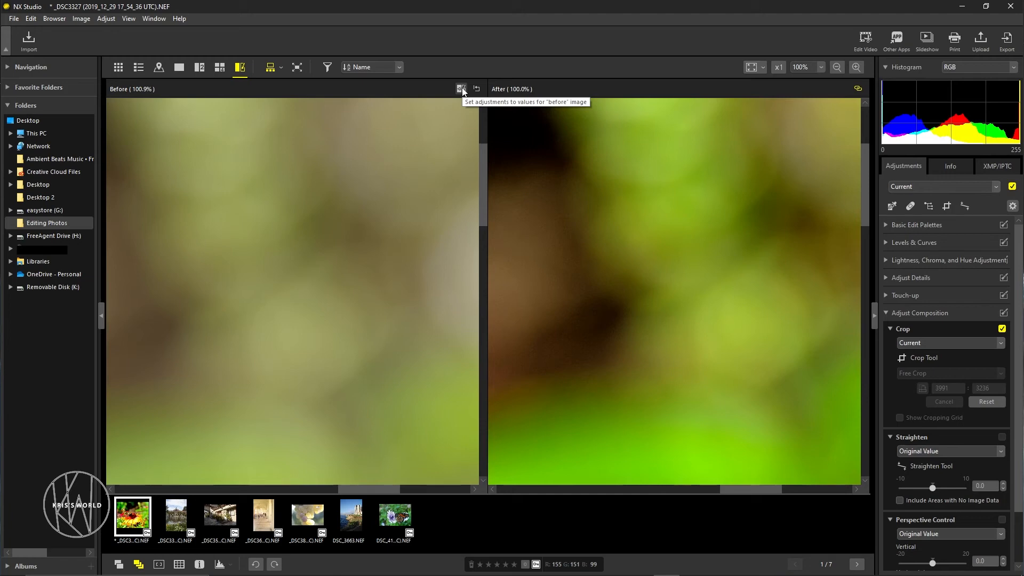
left_click(750, 68)
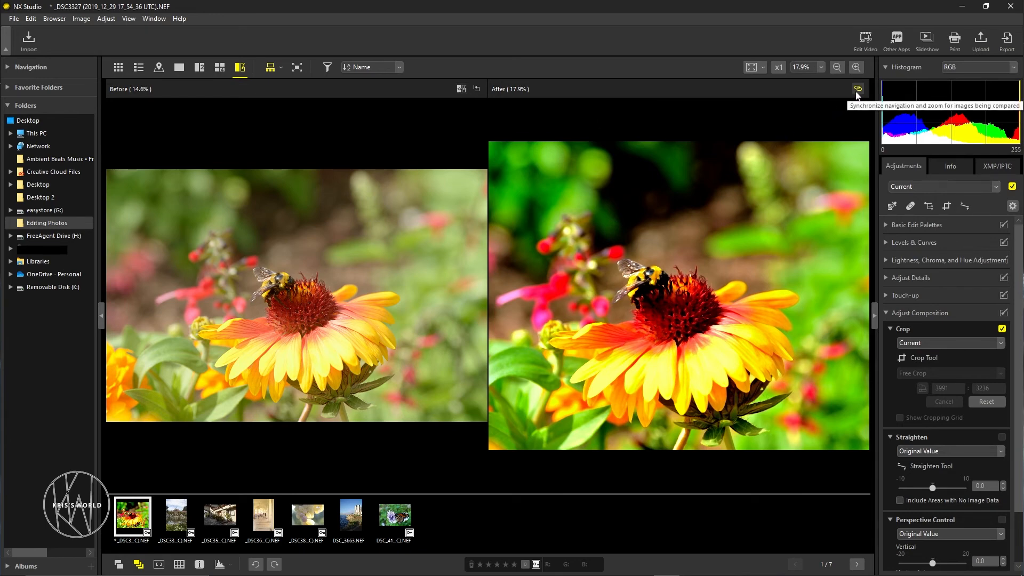
Step: Reset the crop to Original Value and collapse the Crop settings
left_click(1001, 346)
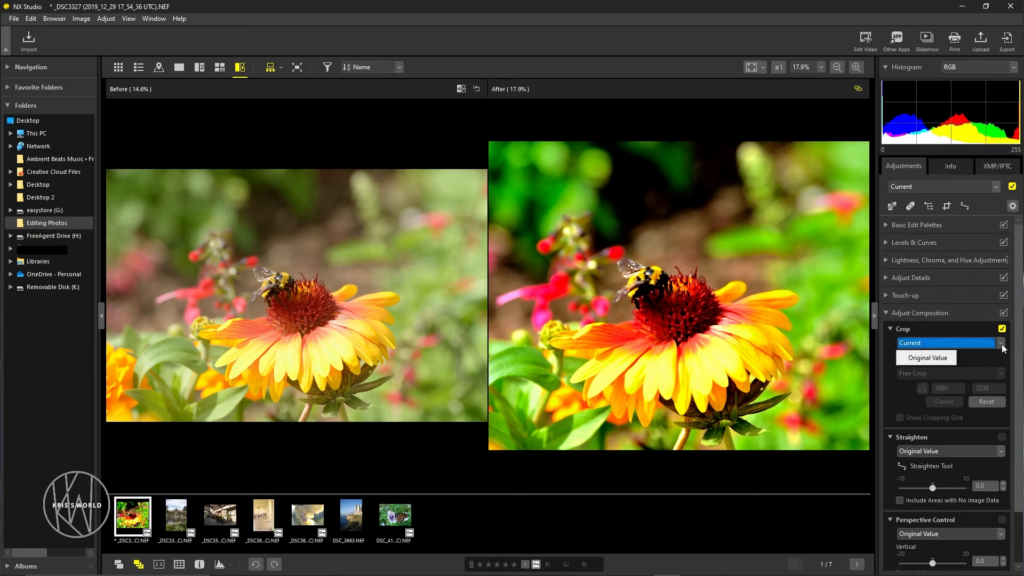
left_click(942, 359)
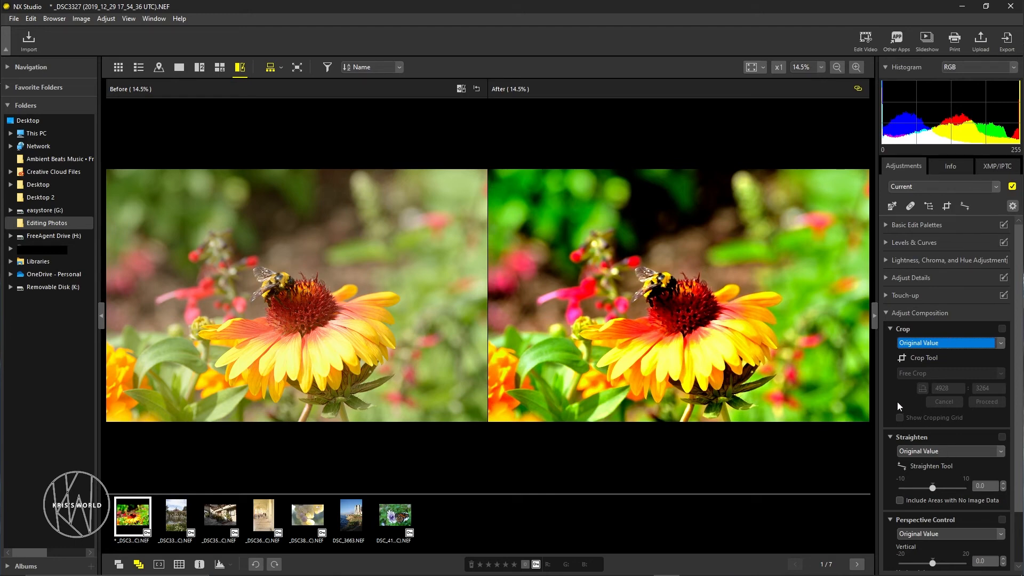
scroll(897, 402, "down", 2)
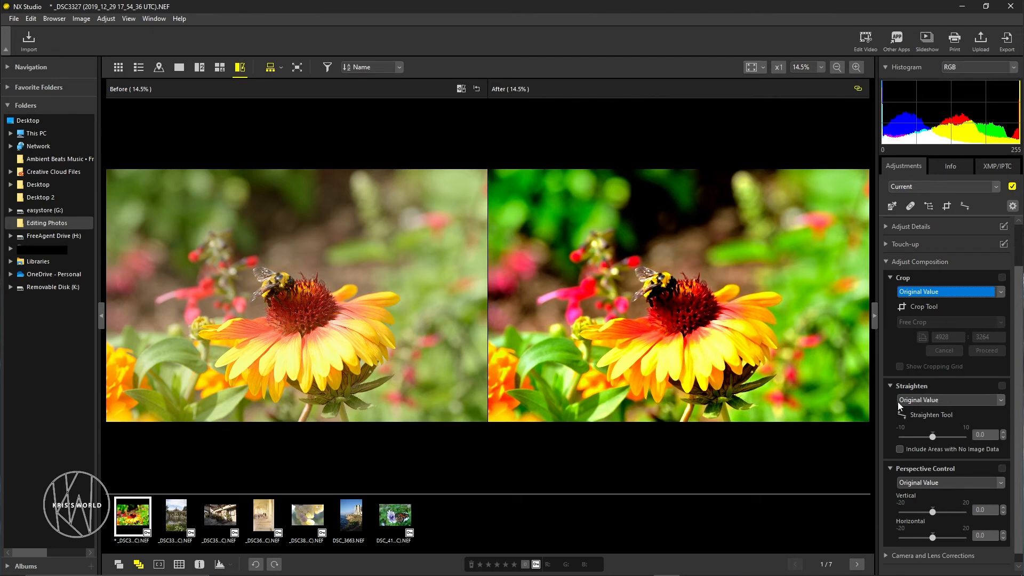
left_click(891, 278)
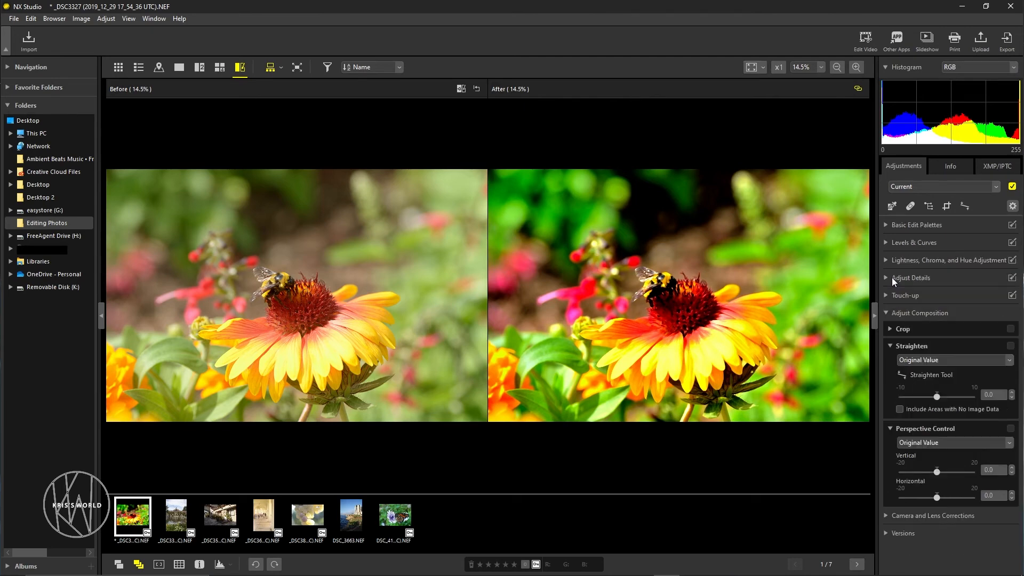
Step: Straighten the photo along a nearly horizontal line across its full width, and adjust the straighten angle to 0.8
left_click(903, 376)
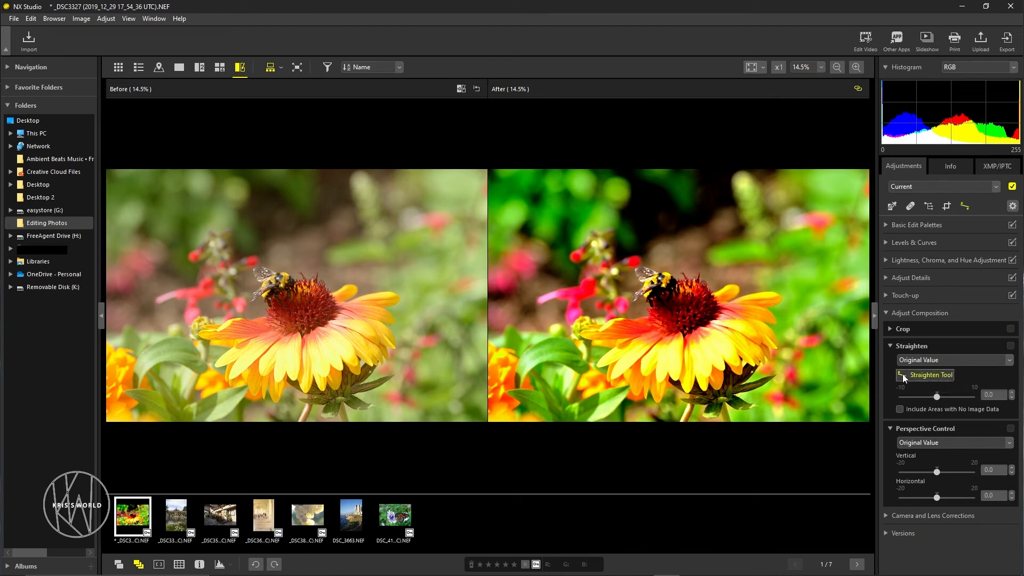
left_click(489, 299)
left_click(928, 375)
left_click_drag(491, 294, 869, 297)
left_click(916, 375)
left_click_drag(489, 309, 866, 305)
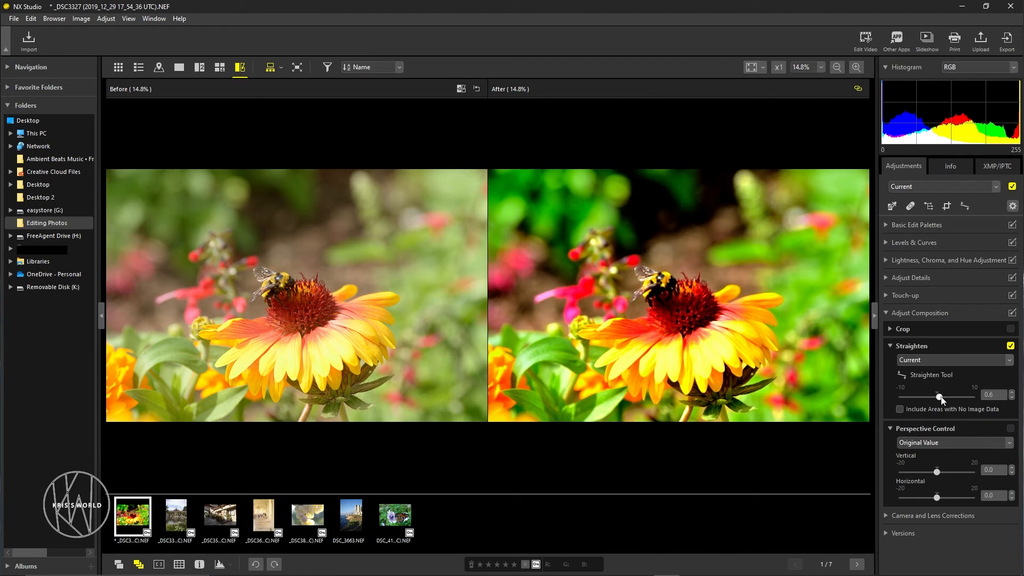
mouse_move(940, 398)
left_mouse_down()
mouse_move(954, 400)
mouse_move(939, 398)
left_mouse_up()
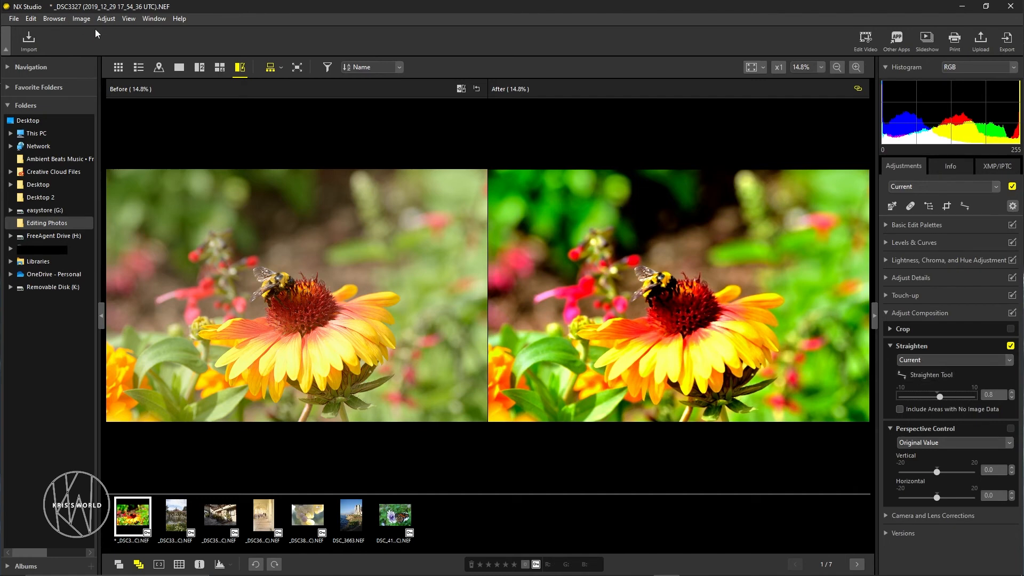
left_click(122, 21)
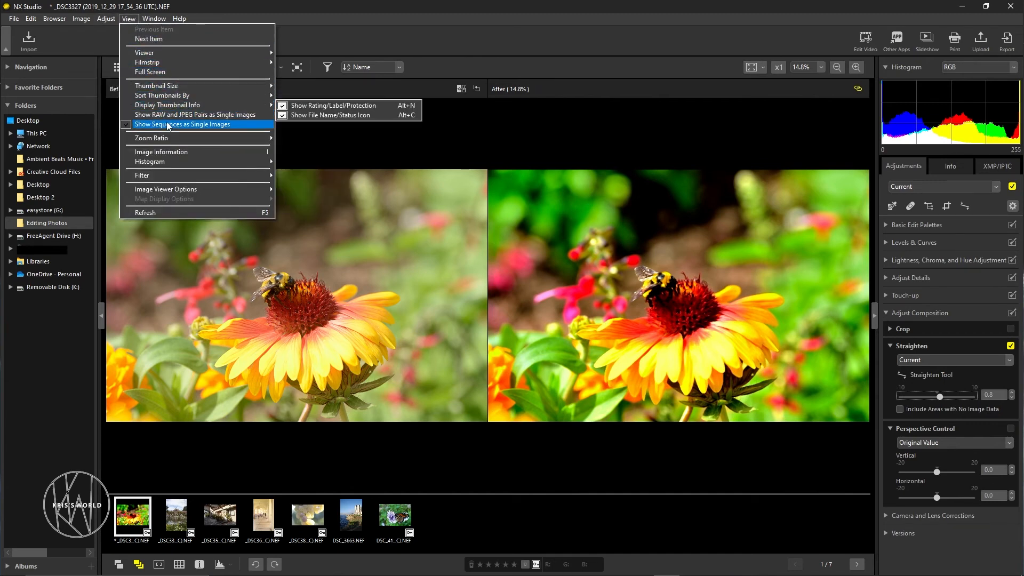
mouse_move(188, 178)
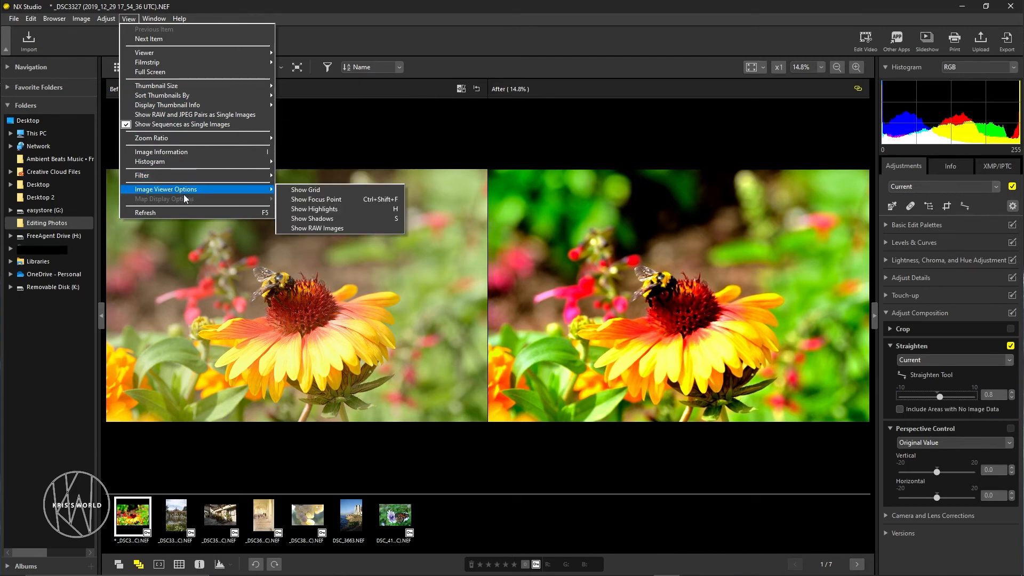
mouse_move(157, 167)
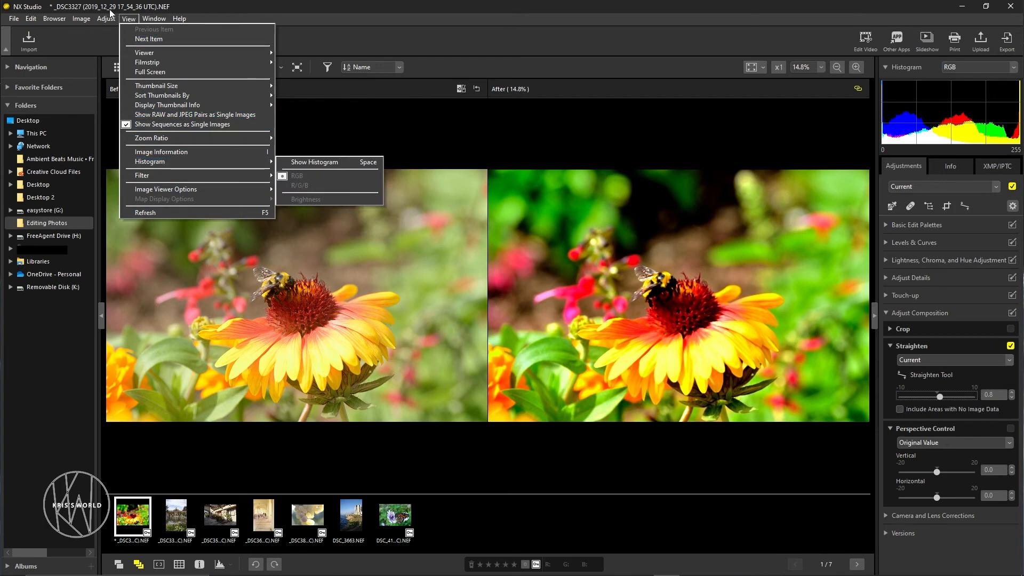
mouse_move(77, 20)
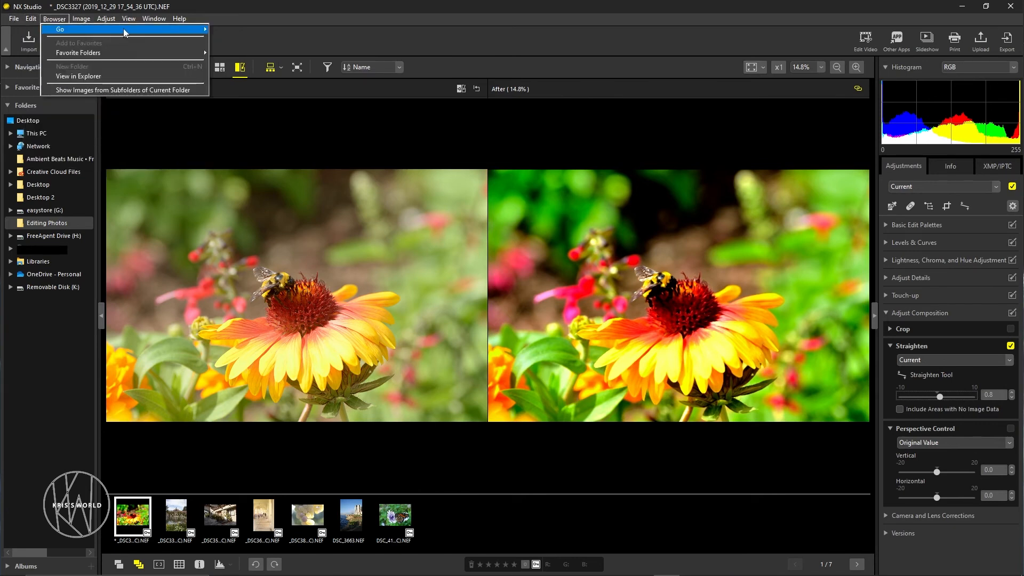
mouse_move(148, 21)
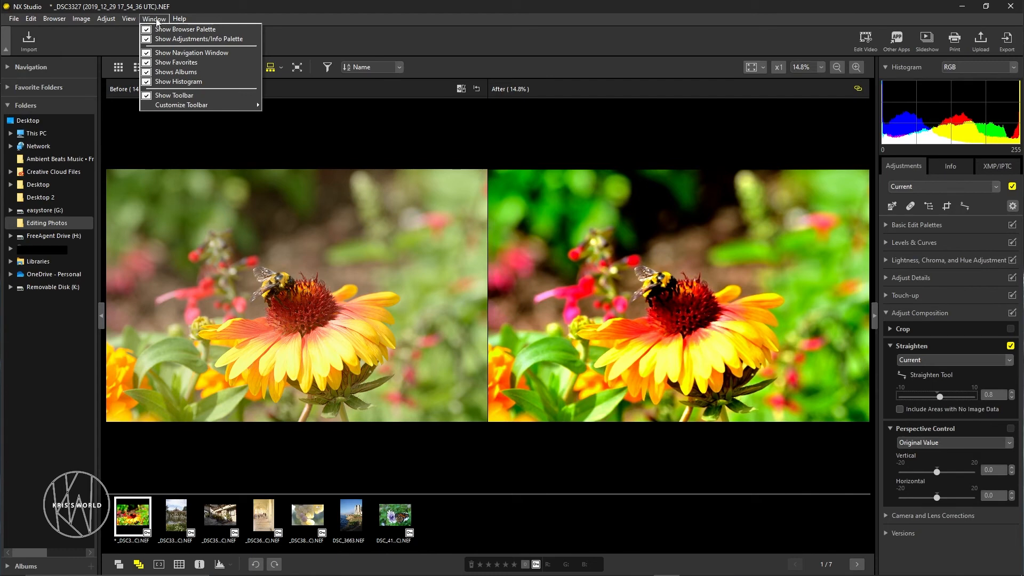
left_click(334, 35)
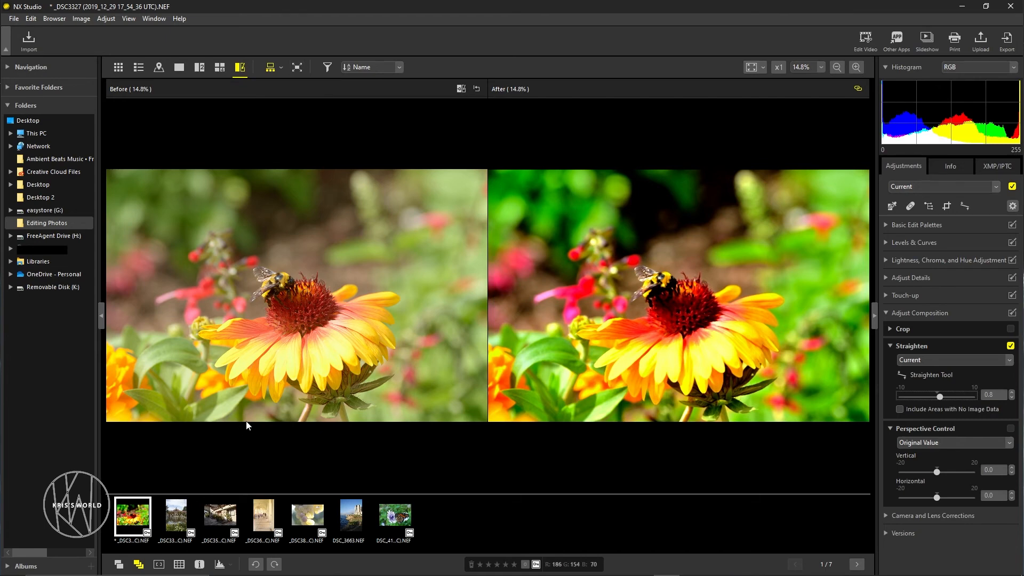
Step: Show the grid overlay and straighten the photo to 1.0 along a nearly horizontal line across its full width
left_click(179, 565)
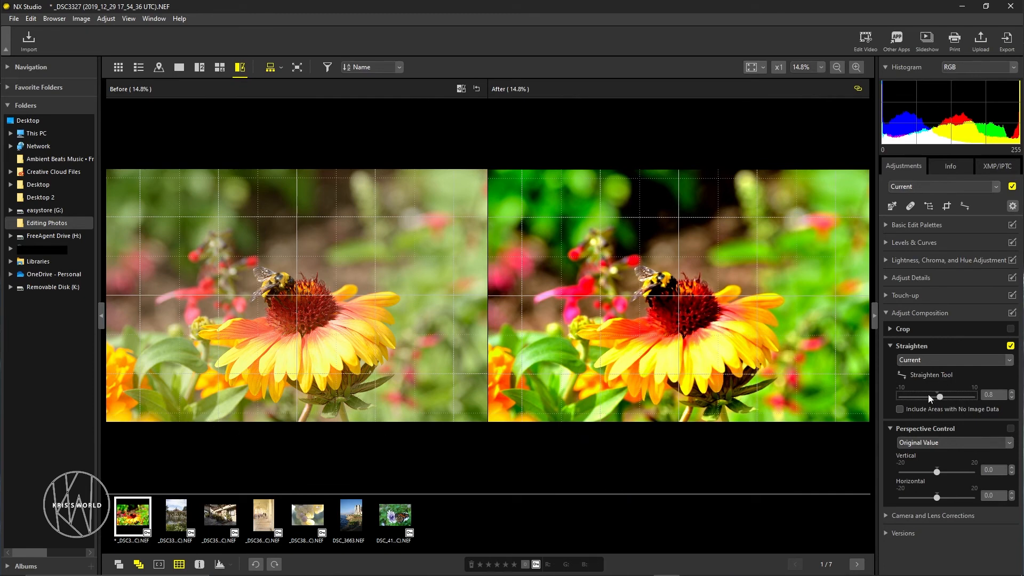
left_click(906, 374)
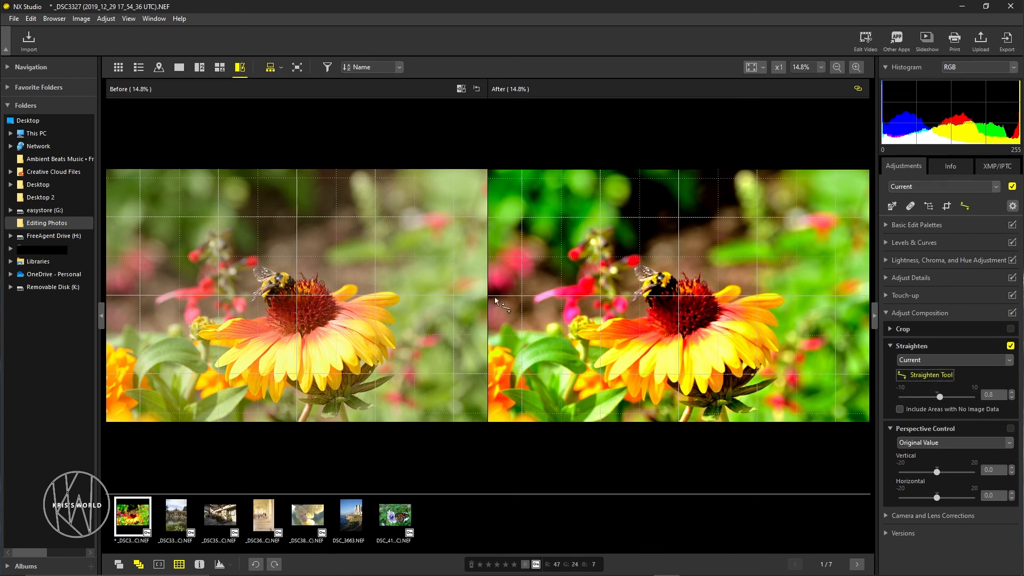
left_click_drag(489, 299, 869, 295)
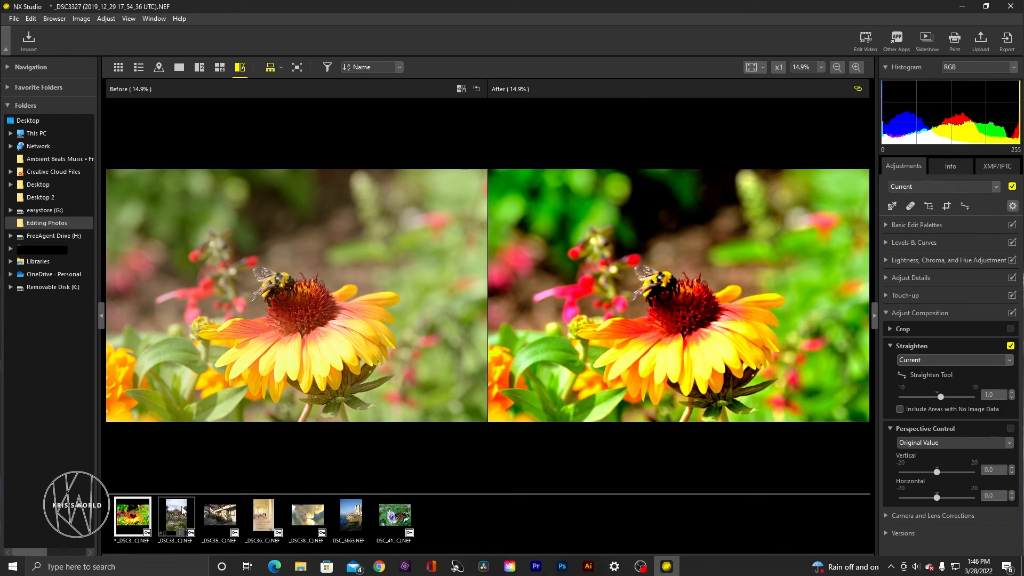
left_click(181, 564)
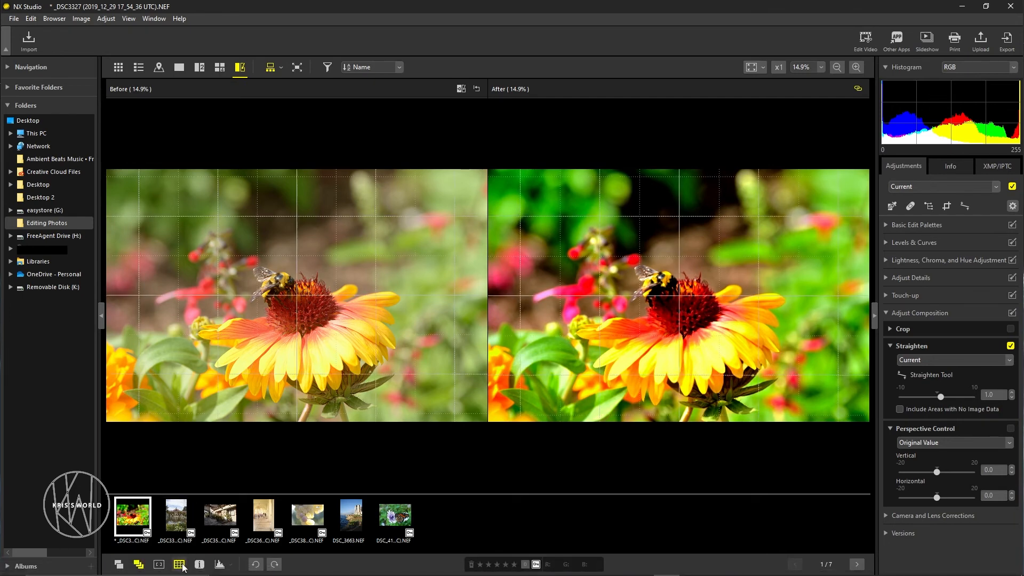
Step: Hide the grid overlay and collapse the Straighten settings
left_click(180, 564)
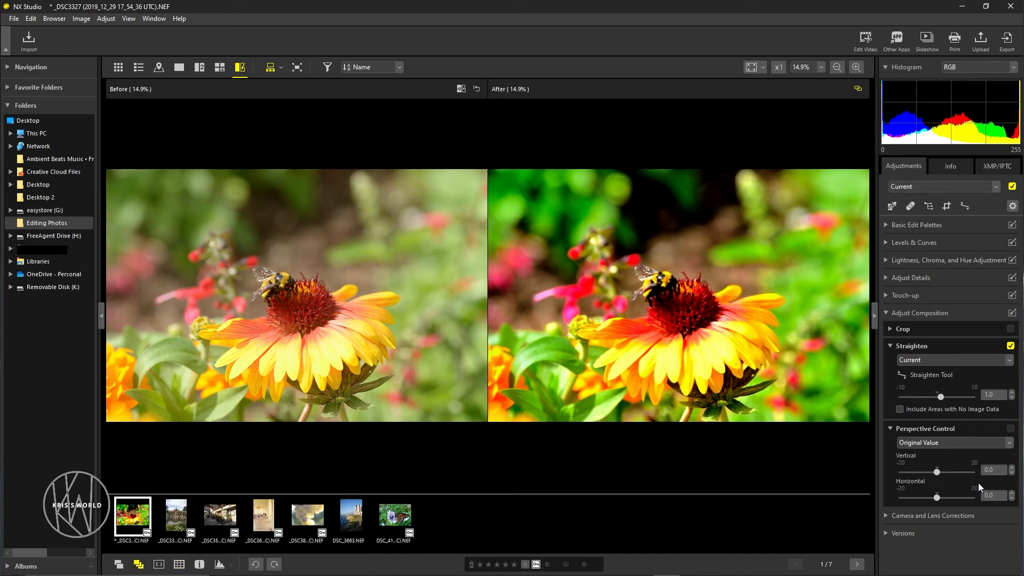
left_click(889, 346)
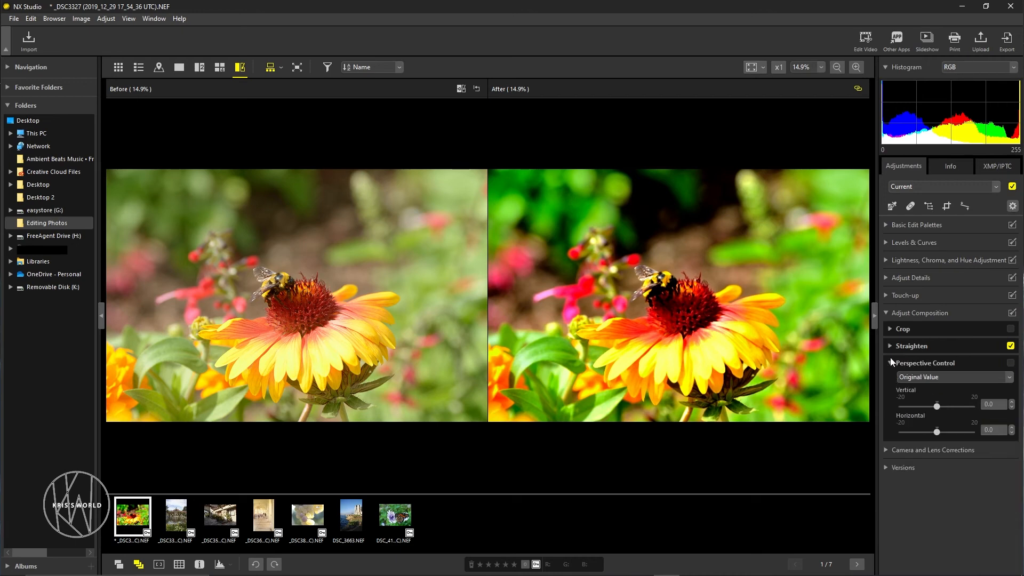
Step: Try the vertical perspective correction and a horizontal one of -20, return both to 0, and collapse Perspective Control
left_click_drag(937, 408, 972, 403)
type("0")
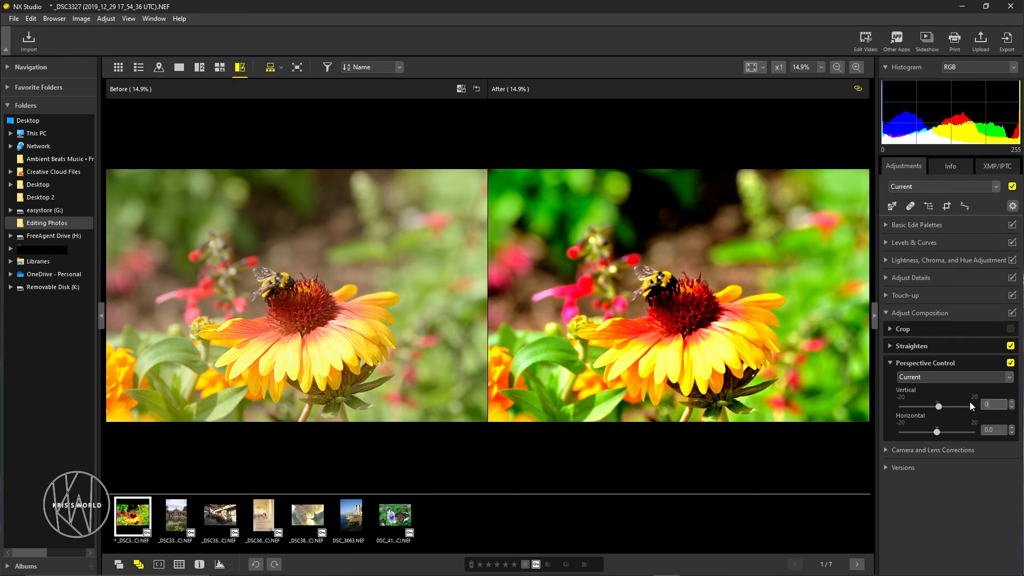
key("Return")
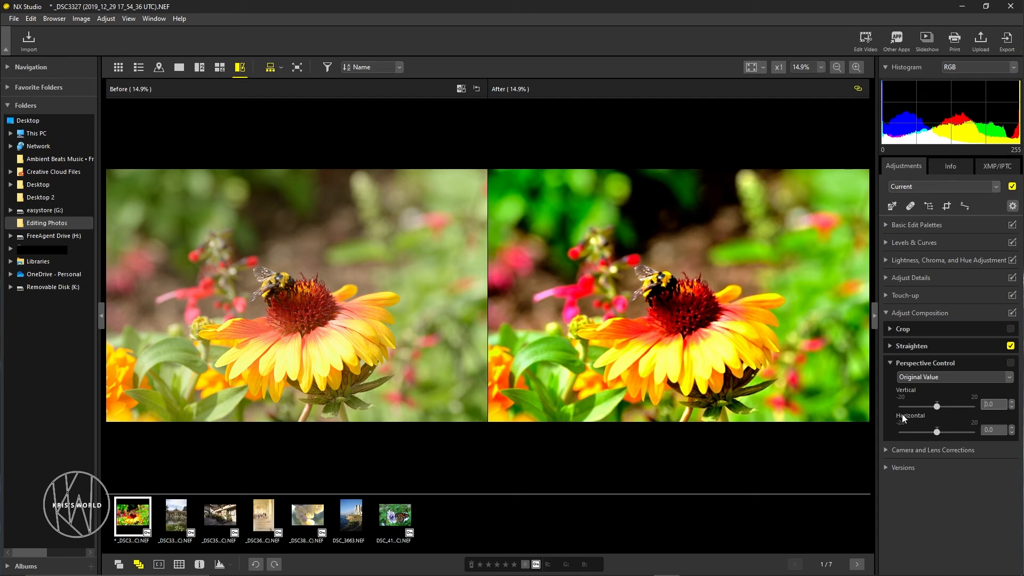
left_click_drag(944, 434, 885, 431)
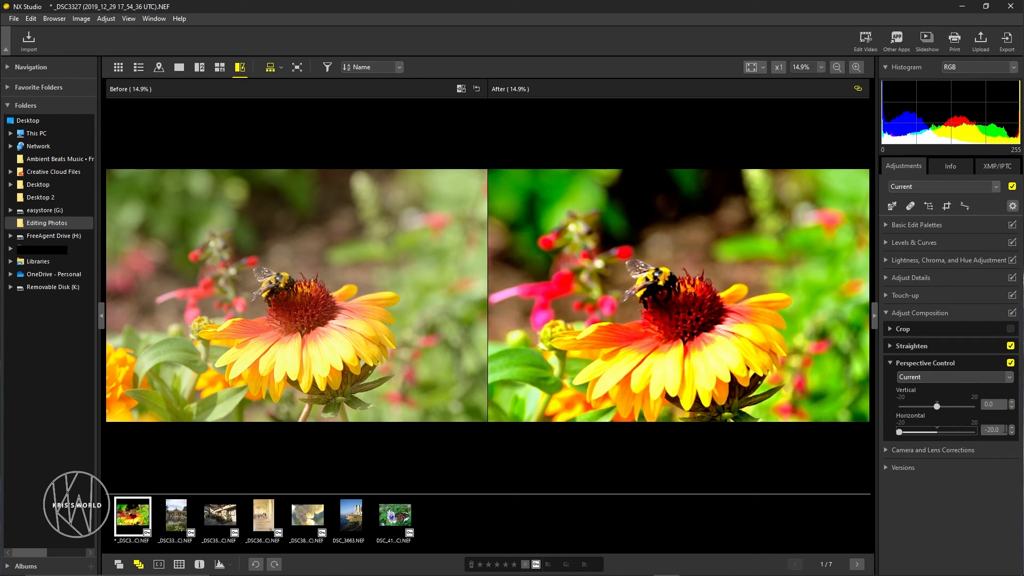
left_click_drag(1005, 430, 983, 429)
type("0")
left_click(890, 363)
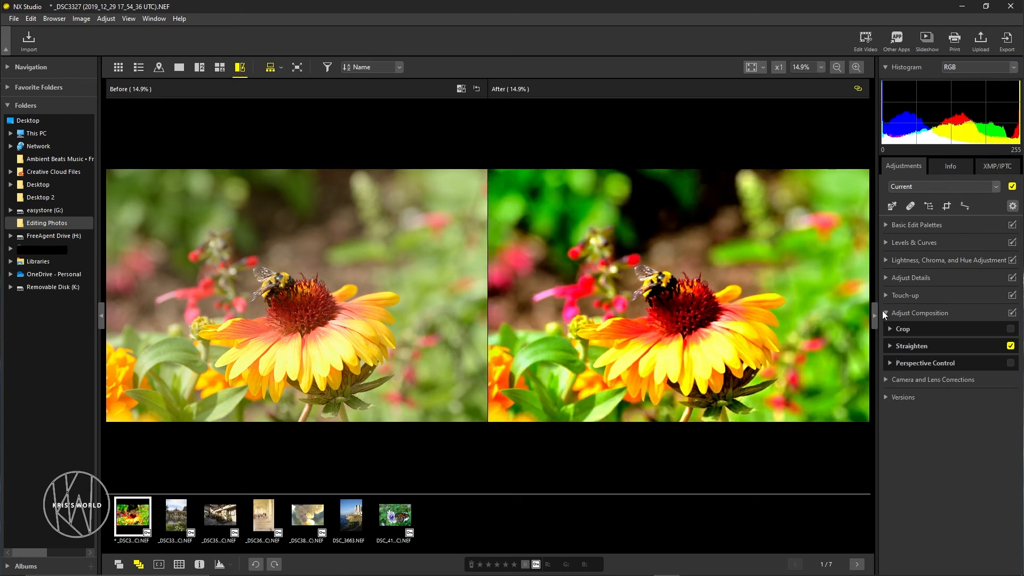
Step: Switch from Adjust Composition to Camera and Lens Corrections, try Color Moiré Reduction at High, and turn it off
left_click(884, 313)
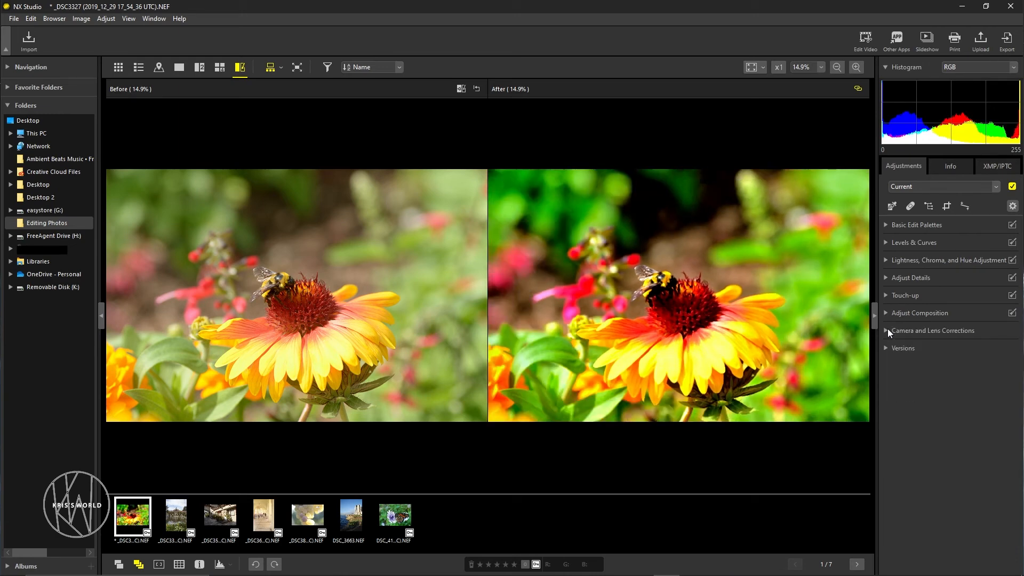
left_click(886, 331)
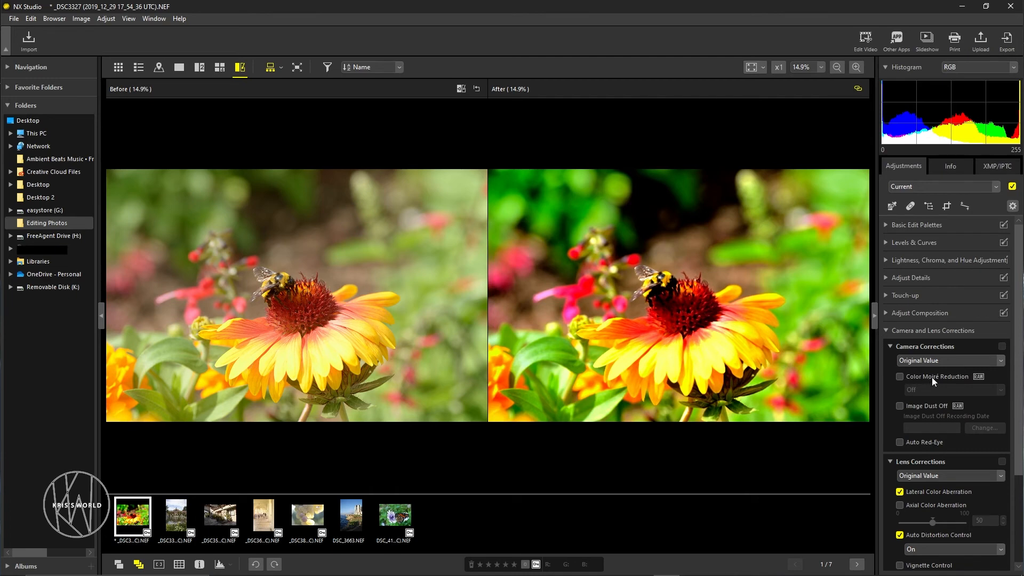
left_click(905, 377)
left_click(919, 389)
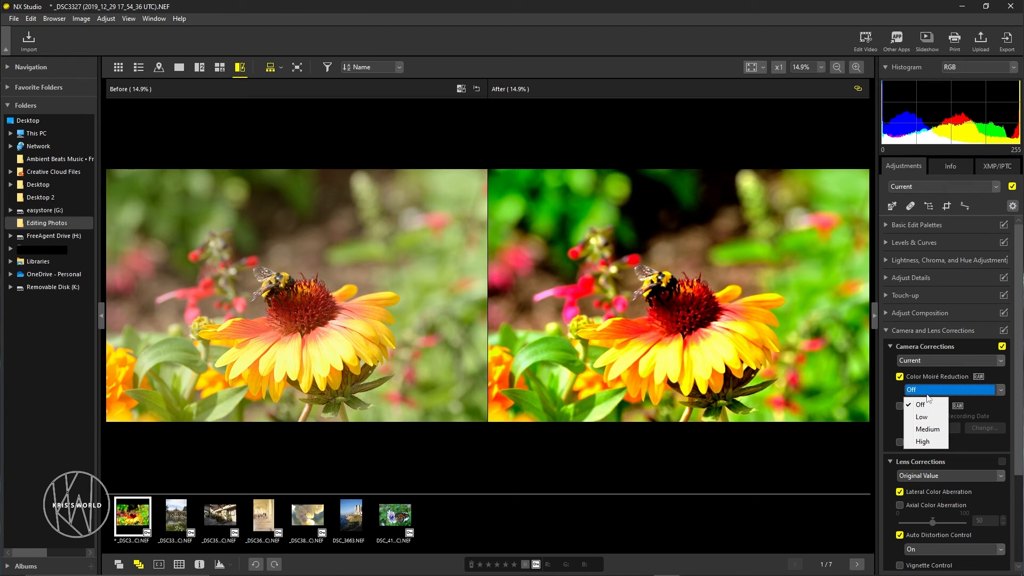
left_click(928, 442)
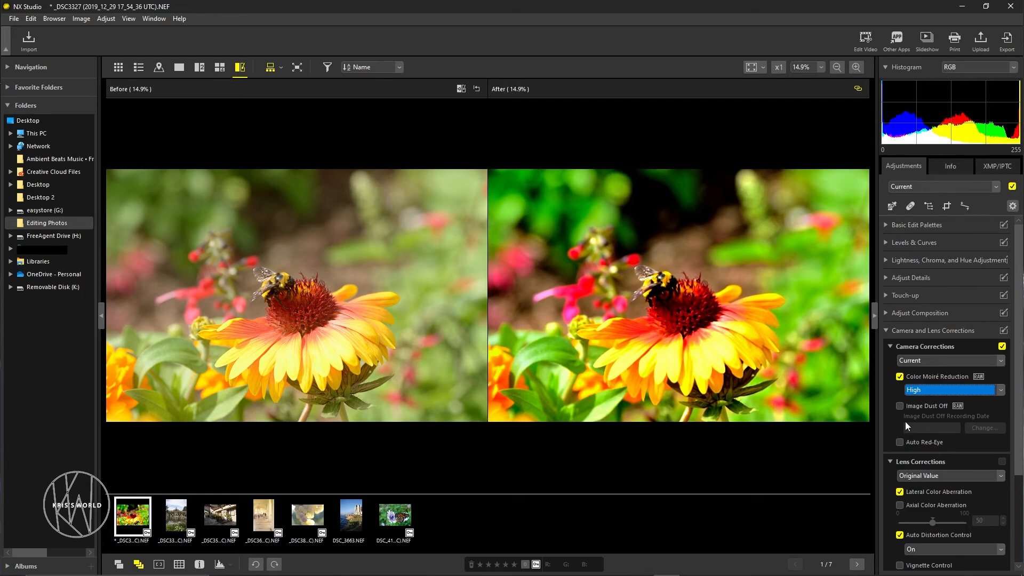
left_click(911, 393)
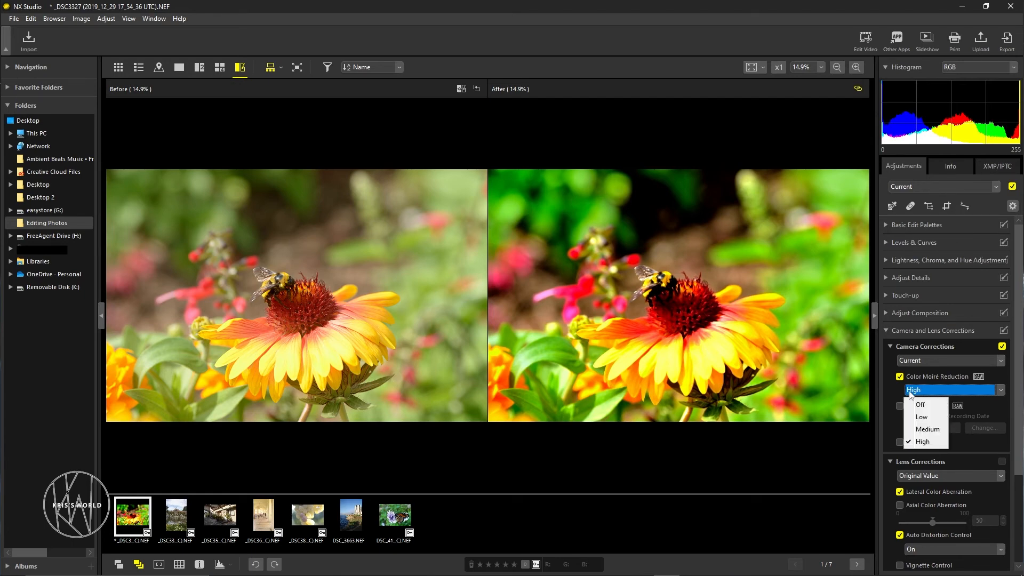
left_click(913, 402)
left_click(901, 377)
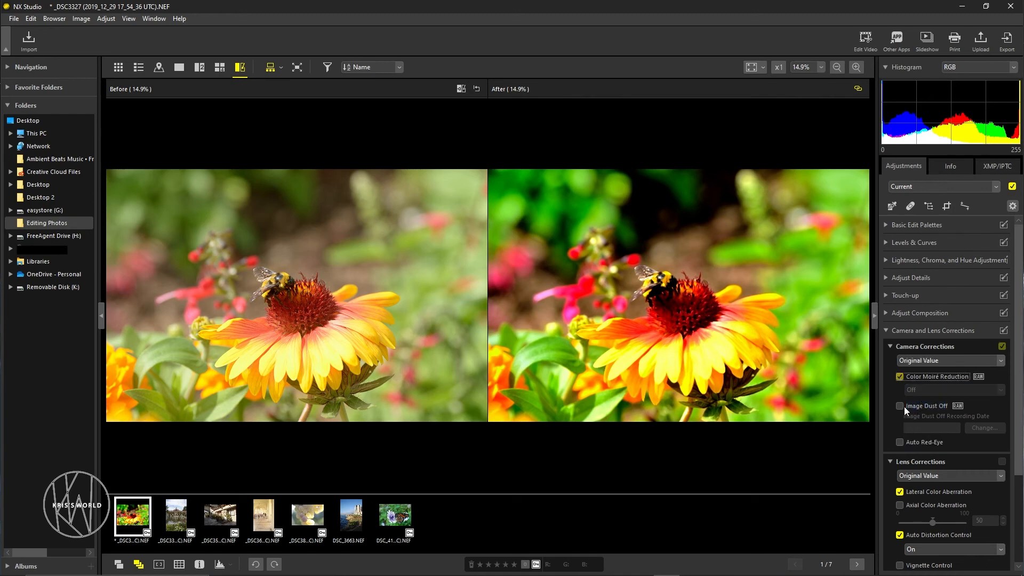
Step: Try to enable Image Dust Off twice, cancelling the folder selection for the reference photos each time
left_click(898, 405)
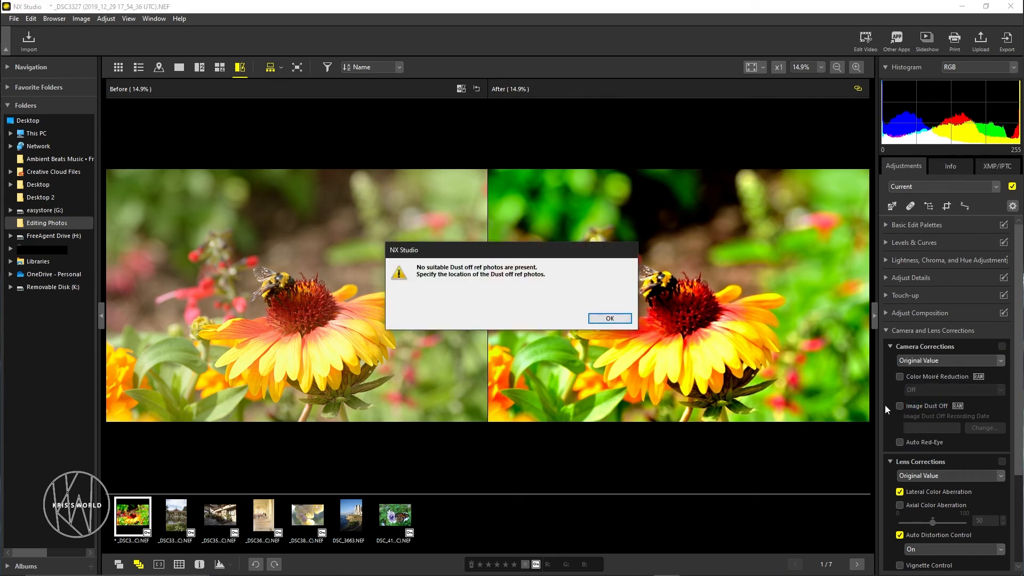
left_click(609, 318)
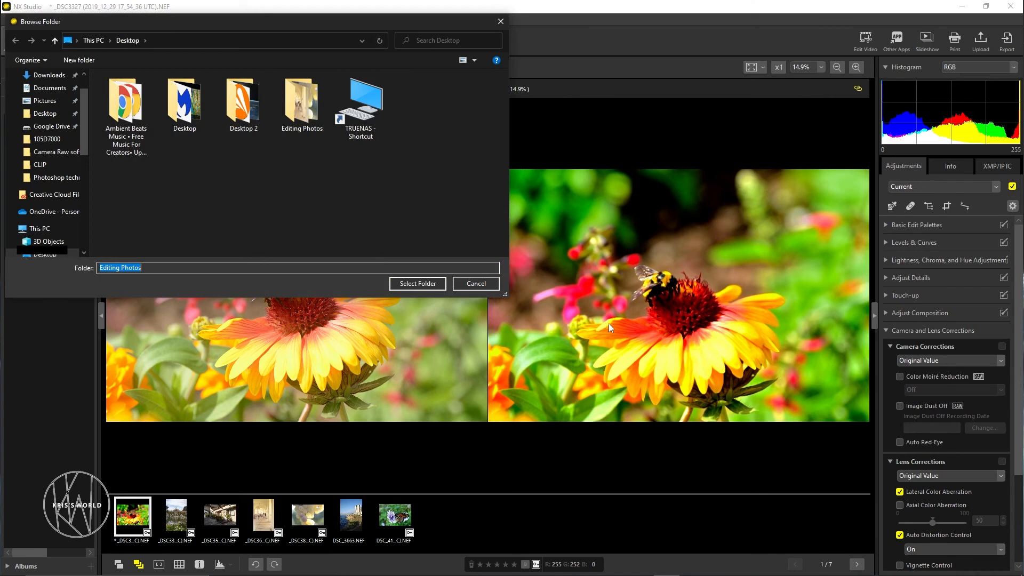
left_click(500, 21)
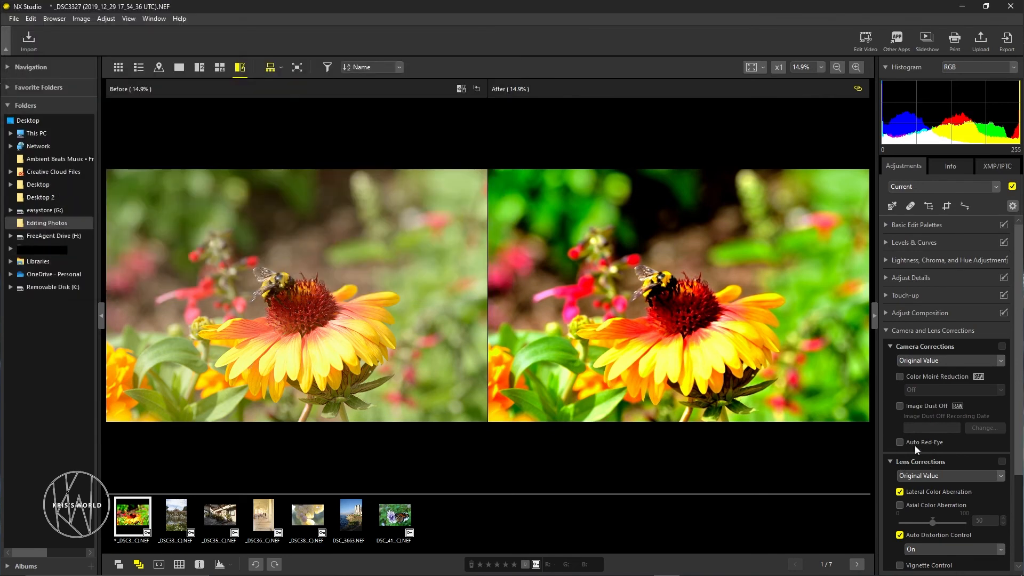
left_click(900, 407)
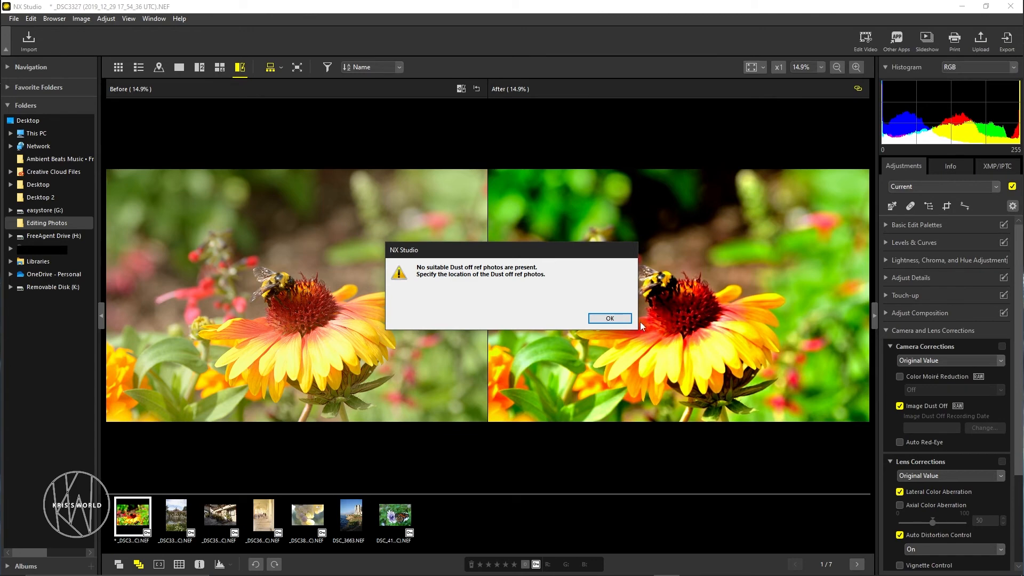
left_click(609, 318)
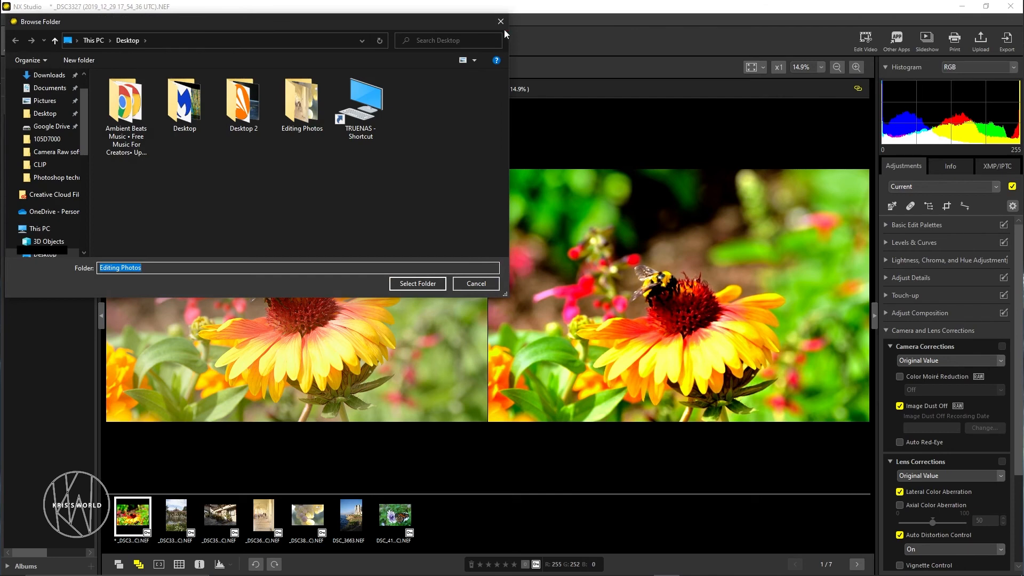
left_click(500, 21)
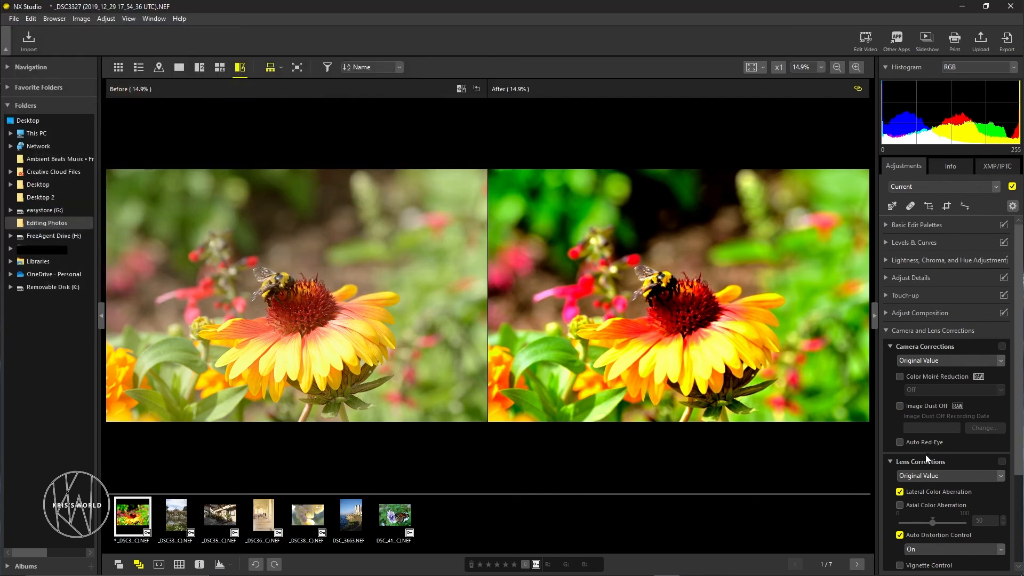
Step: Collapse Camera Corrections and enable Axial Color Aberration in Lens Corrections
left_click(889, 347)
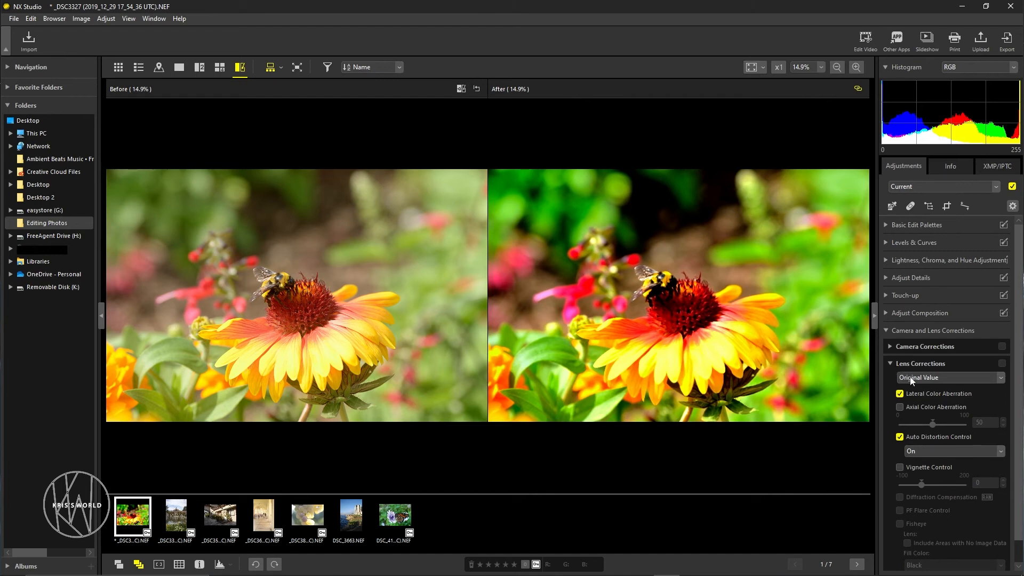
left_click(911, 378)
left_click(887, 377)
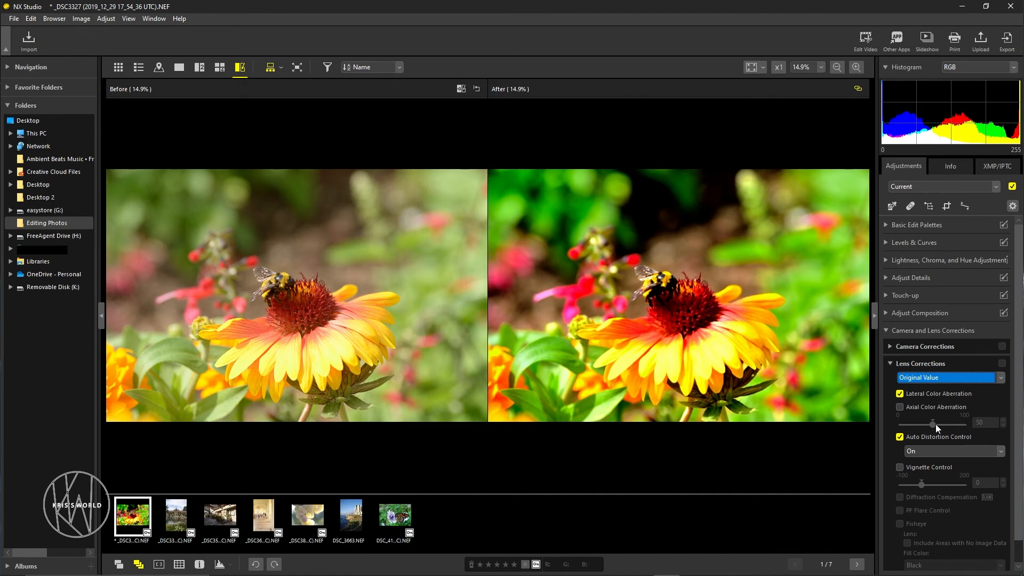
left_click(899, 407)
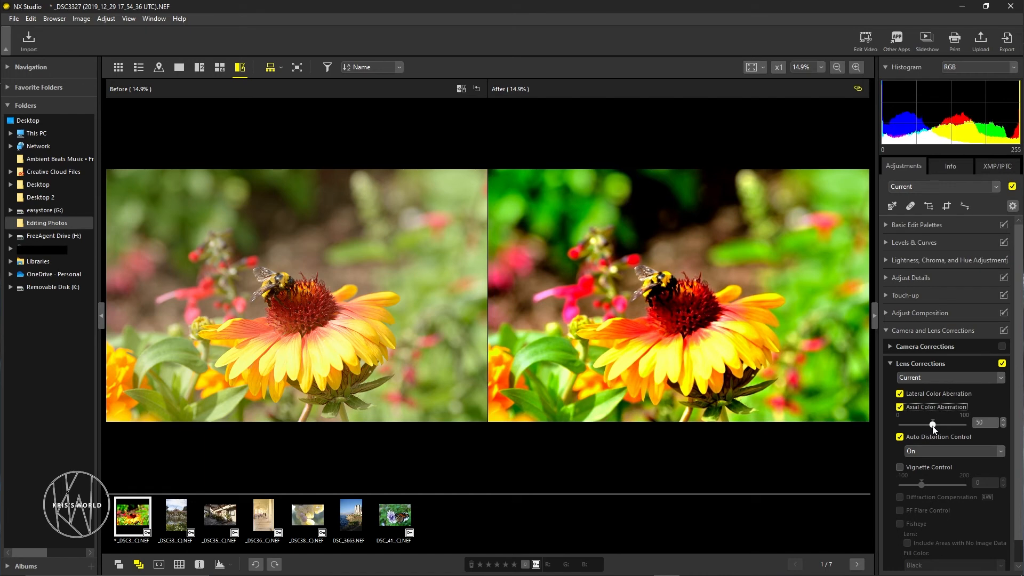
Step: Enable Vignette Control, try it at 116 and -100, and return it to 0
left_click(906, 468)
left_click_drag(921, 484, 947, 485)
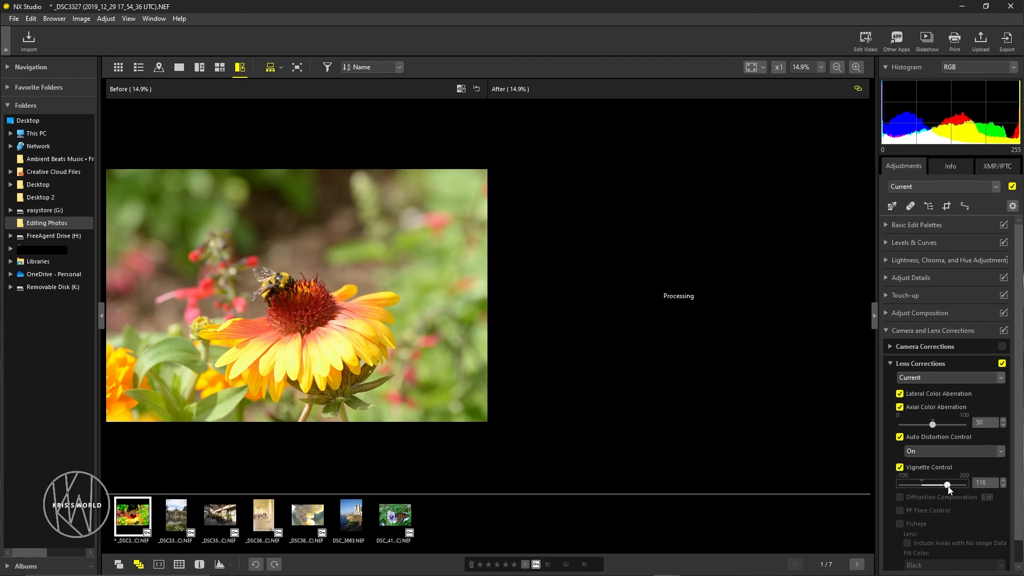
left_click_drag(947, 487, 899, 486)
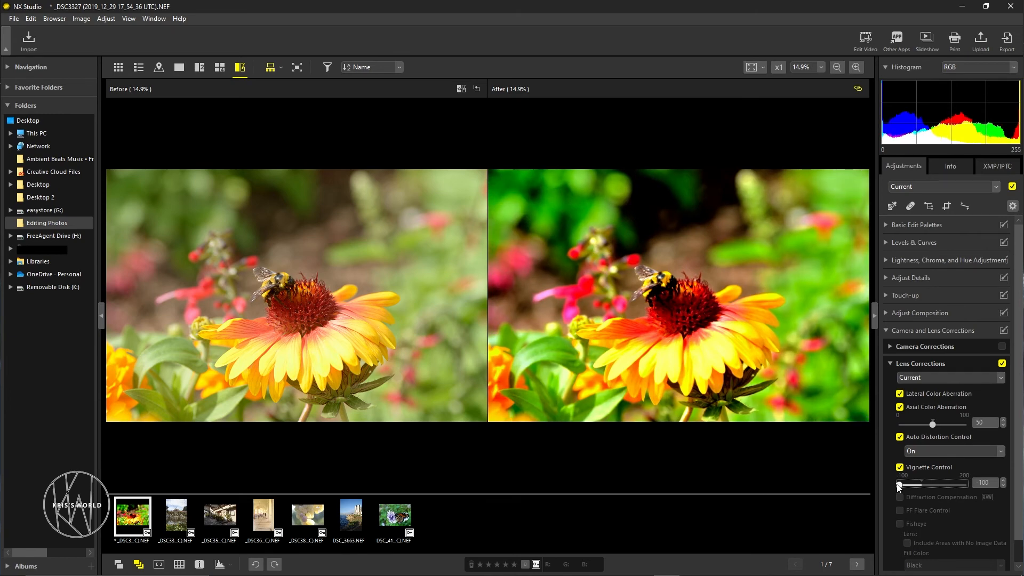
left_click_drag(899, 486, 923, 486)
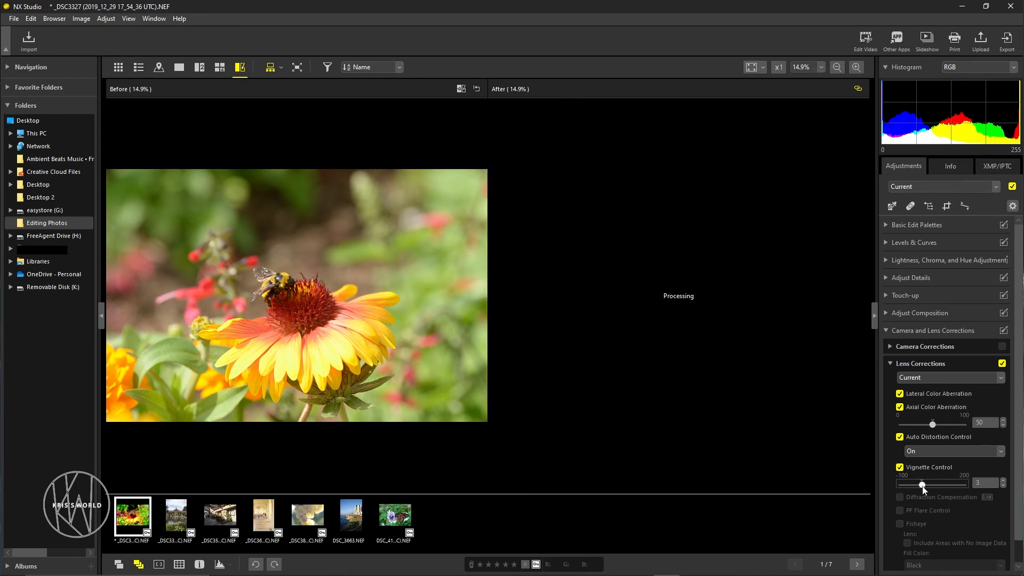
mouse_move(923, 489)
left_mouse_down()
mouse_move(996, 488)
mouse_move(922, 484)
left_mouse_up()
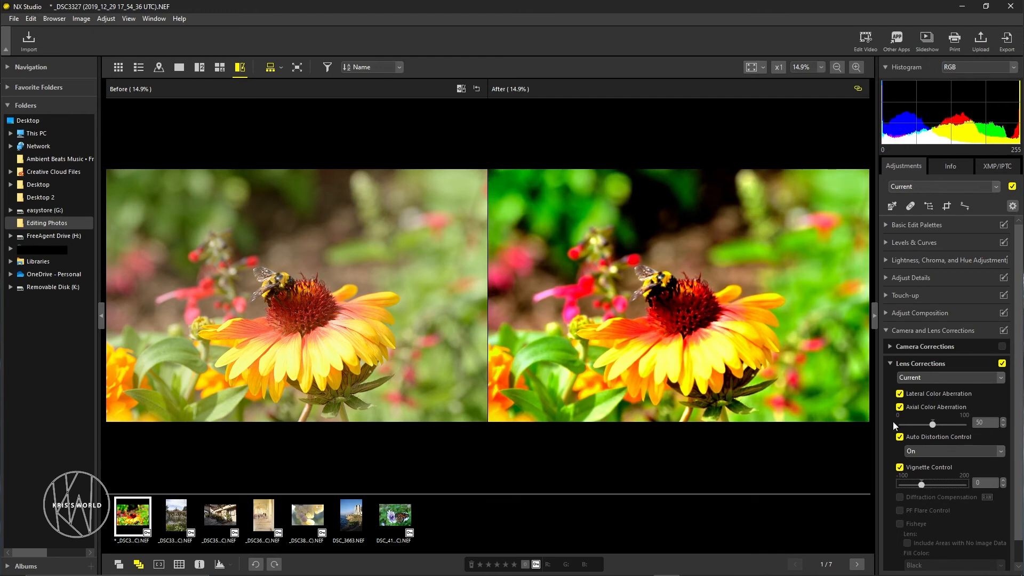
Step: Expand the Versions section and collapse Lens Corrections together with the whole Camera and Lens Corrections section
left_click(889, 363)
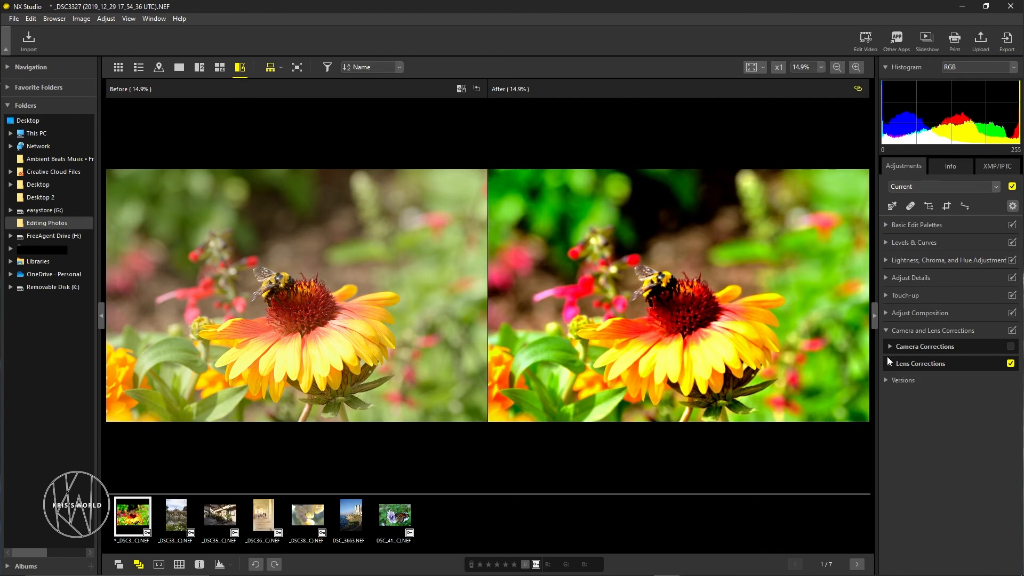
left_click(884, 380)
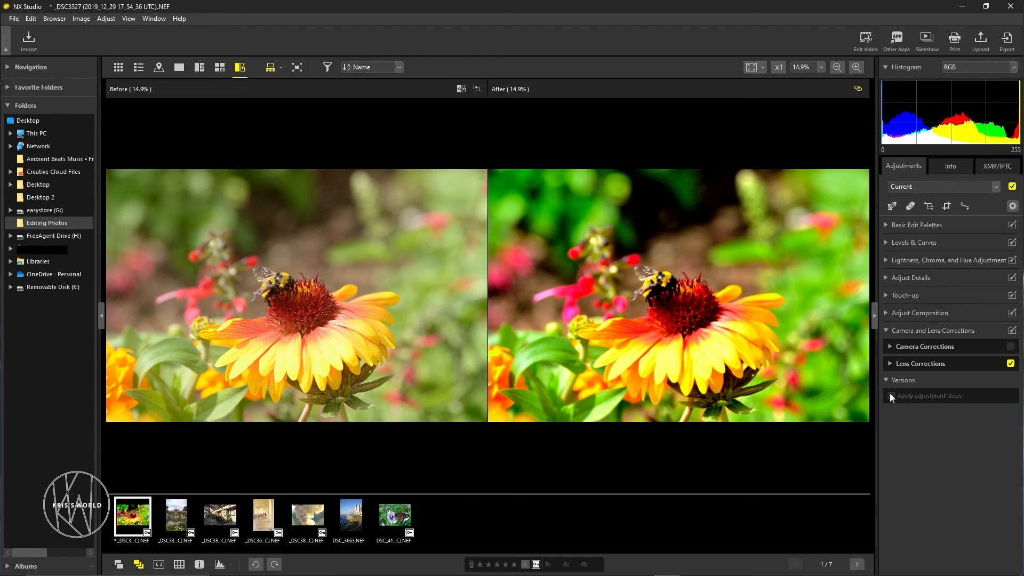
left_click(889, 363)
left_click(890, 363)
left_click(885, 331)
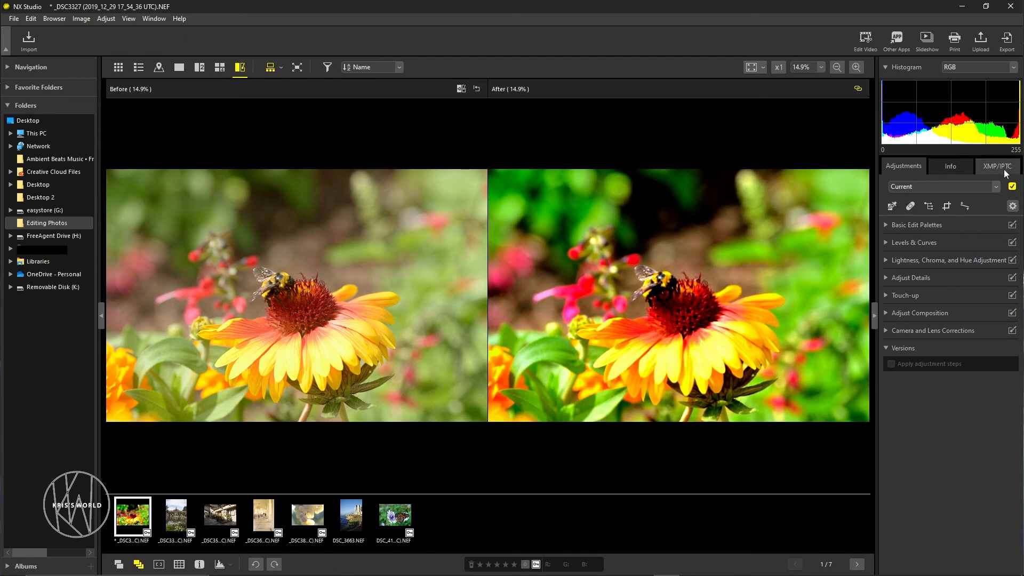
Step: Review the photo's file and camera information, from File Info and Exposure through Picture Control to Location Info
left_click(951, 166)
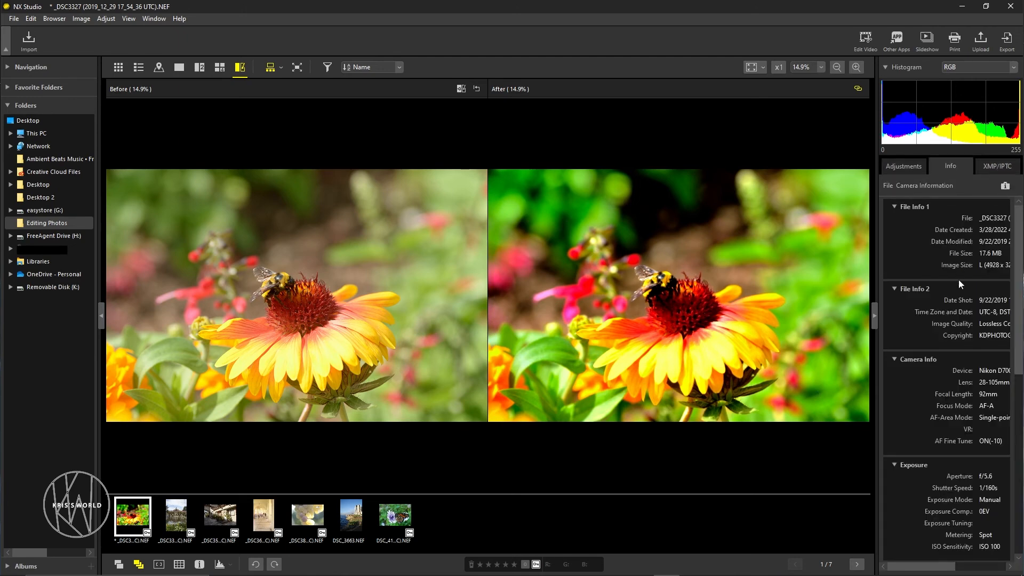
scroll(952, 267, "down", 3)
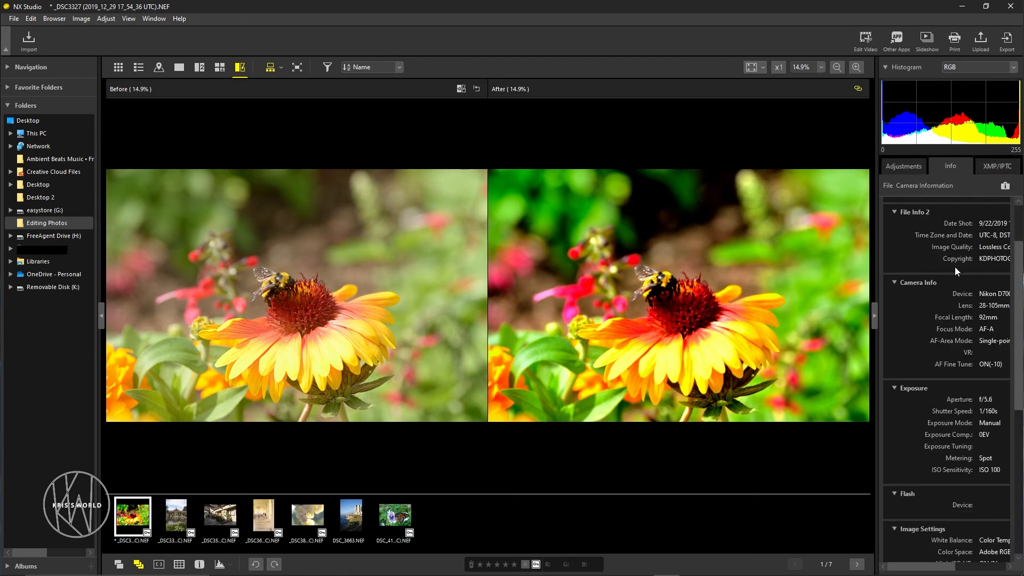
scroll(952, 270, "down", 5)
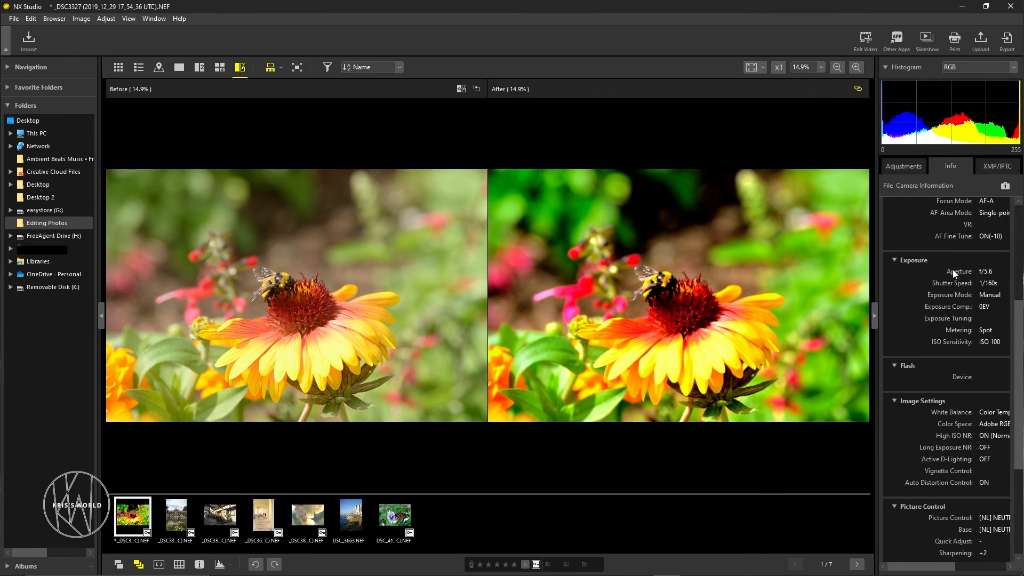
scroll(952, 270, "down", 2)
scroll(953, 274, "down", 5)
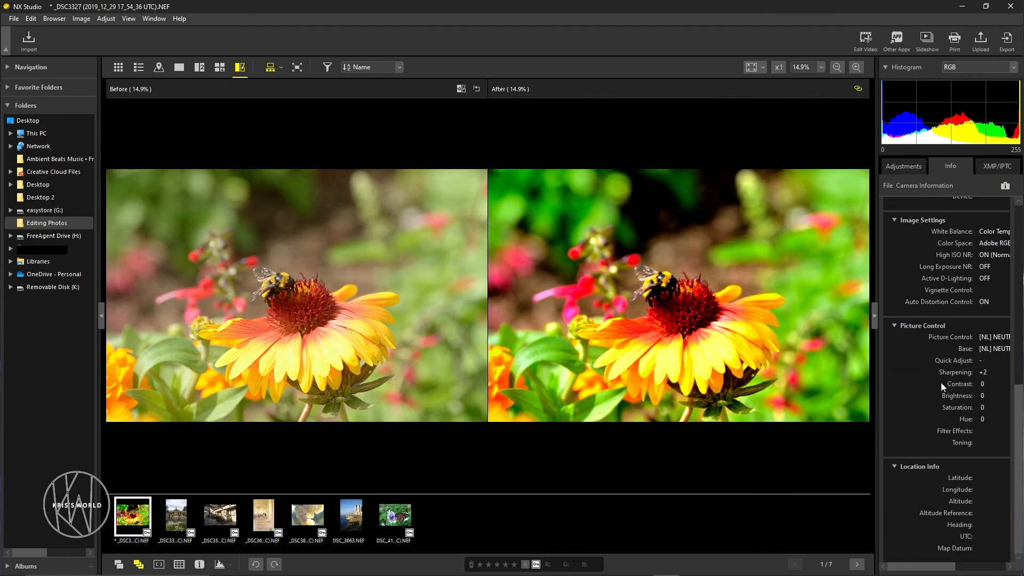
scroll(964, 471, "up", 12)
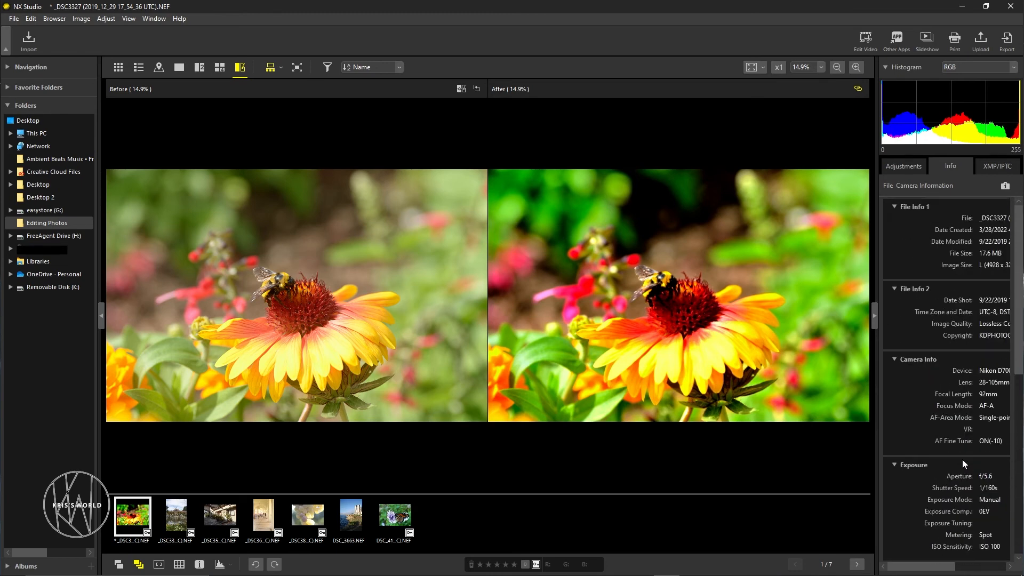
Step: Look through the photo's XMP/IPTC metadata fields, from tags and description to categories
left_click(987, 167)
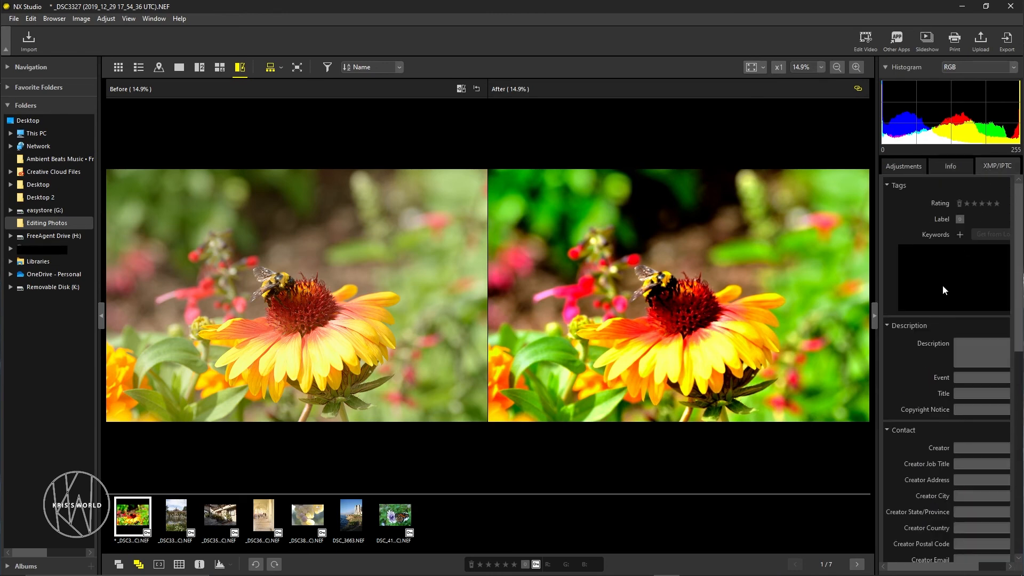
left_click_drag(948, 568, 977, 566)
left_click_drag(1018, 344, 1019, 533)
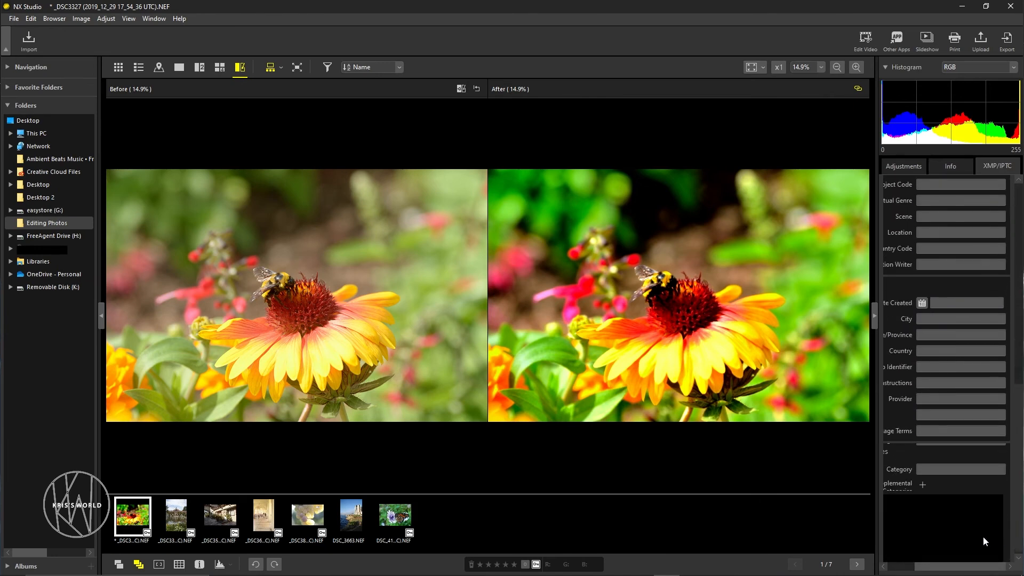
Step: Examine the XMP/IPTC fields from Origin and Categories back up to Tags, and the image commands for labels, protection and metadata
left_click_drag(964, 566, 940, 566)
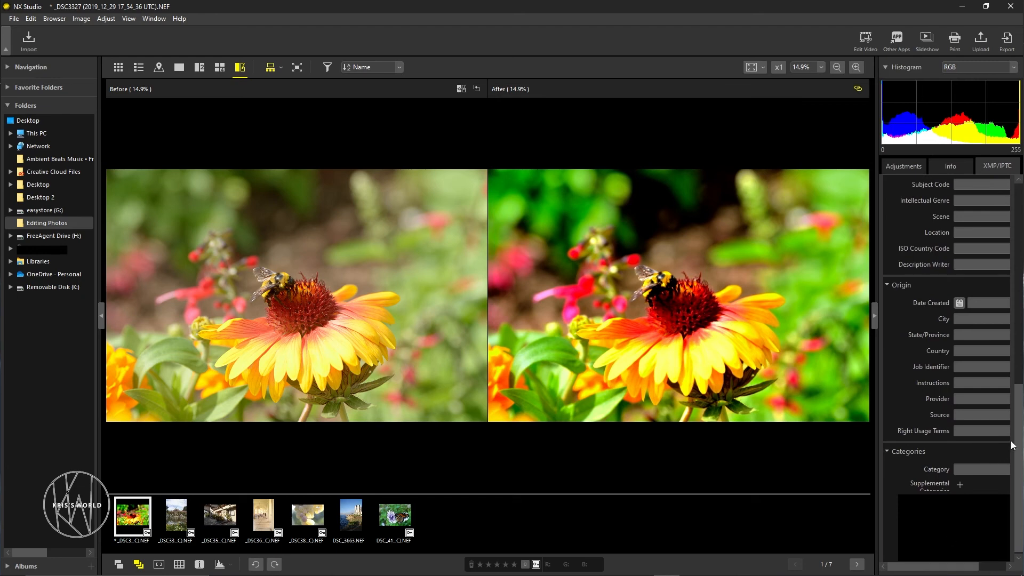
left_click_drag(1020, 438, 1010, 171)
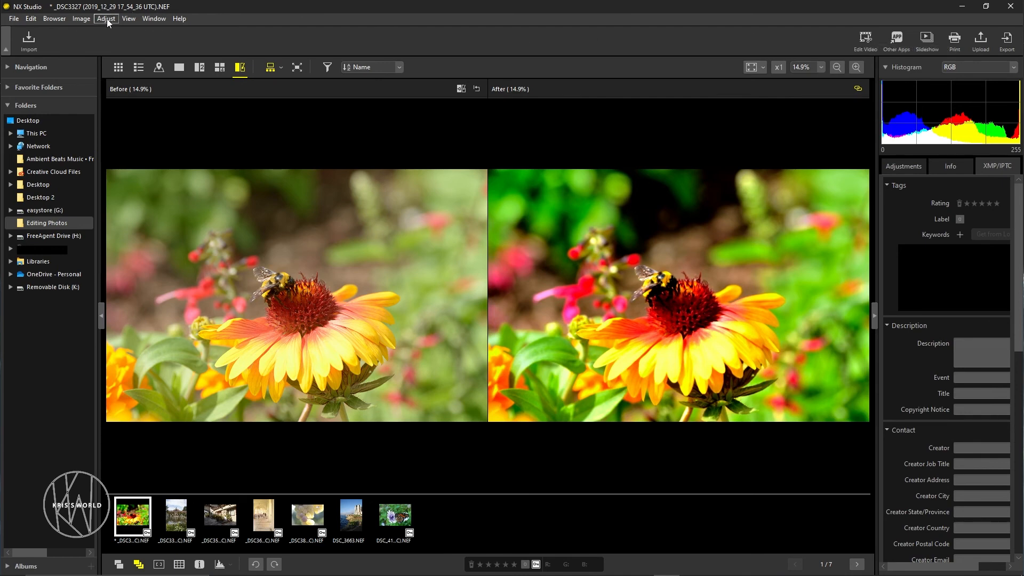
left_click(14, 19)
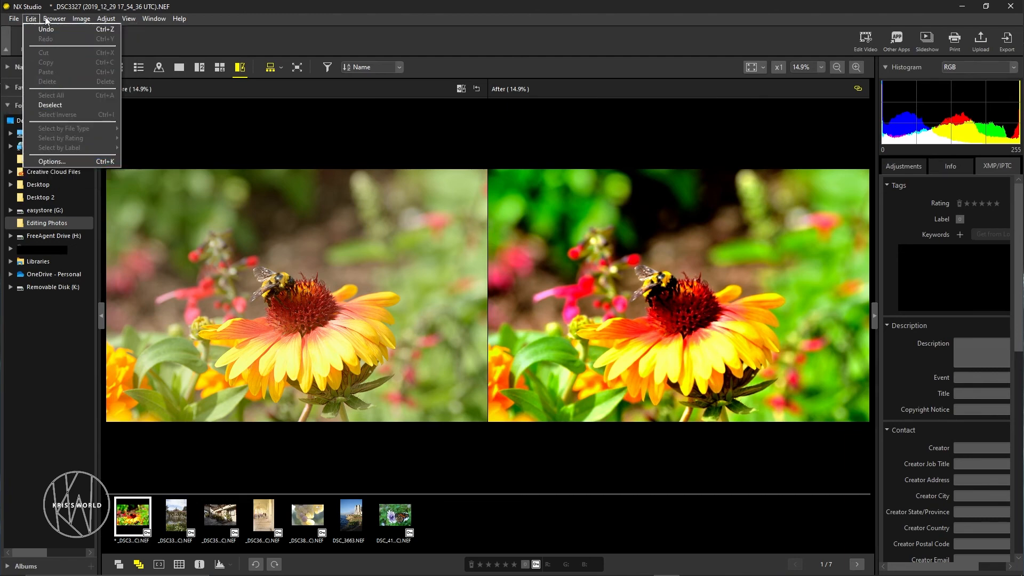
mouse_move(56, 19)
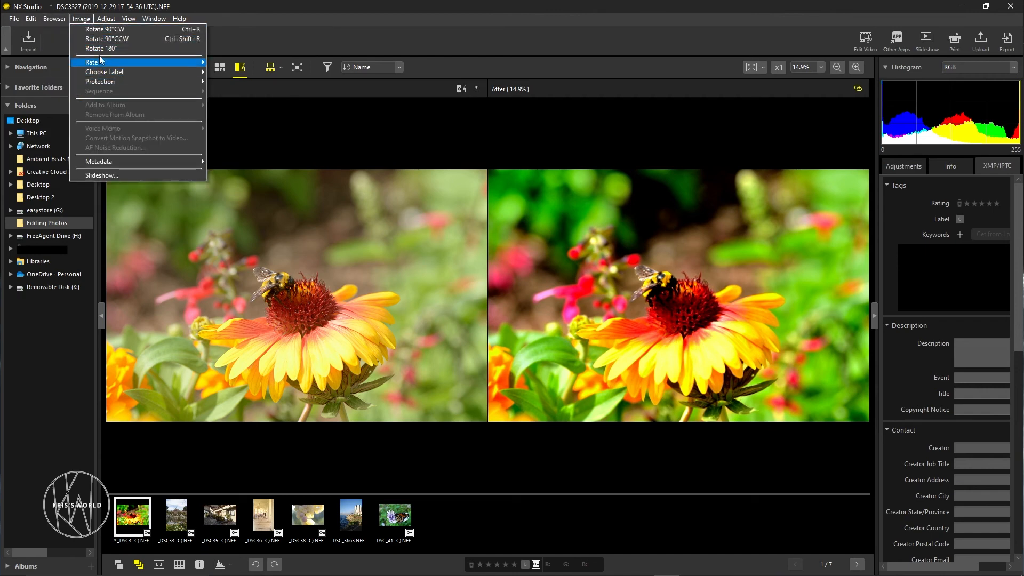
mouse_move(96, 68)
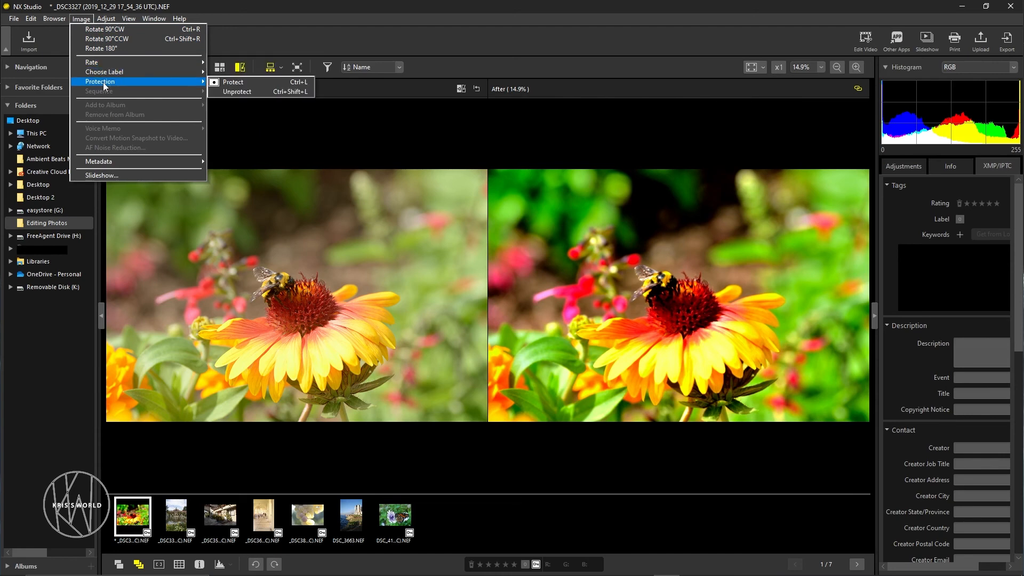
mouse_move(117, 75)
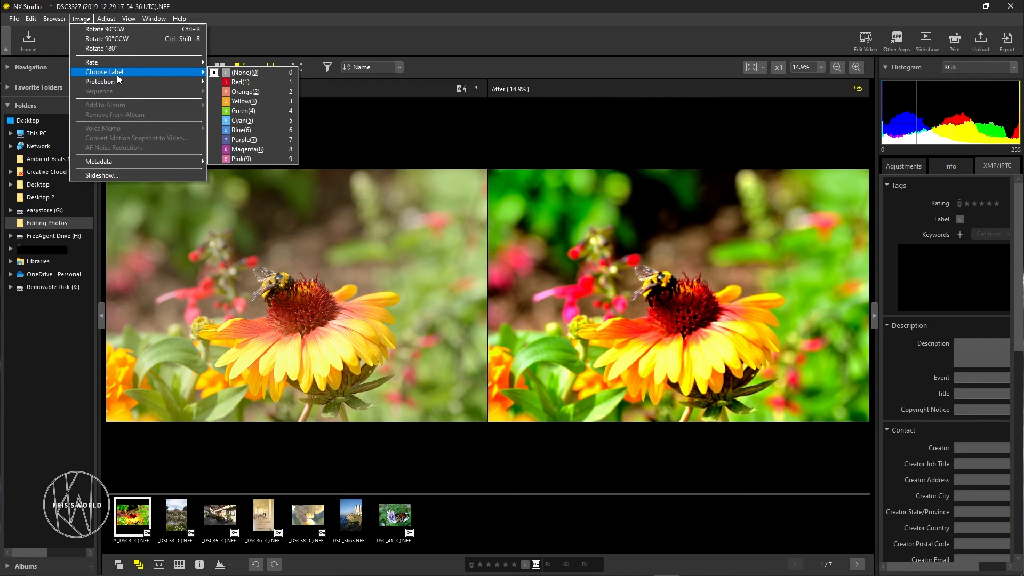
mouse_move(147, 163)
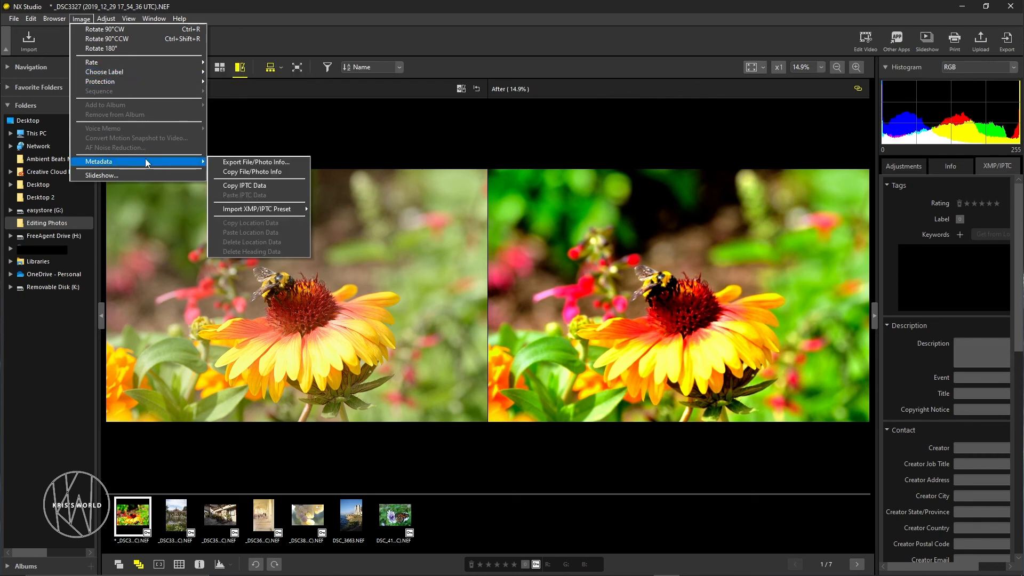
key("Escape")
key("Escape")
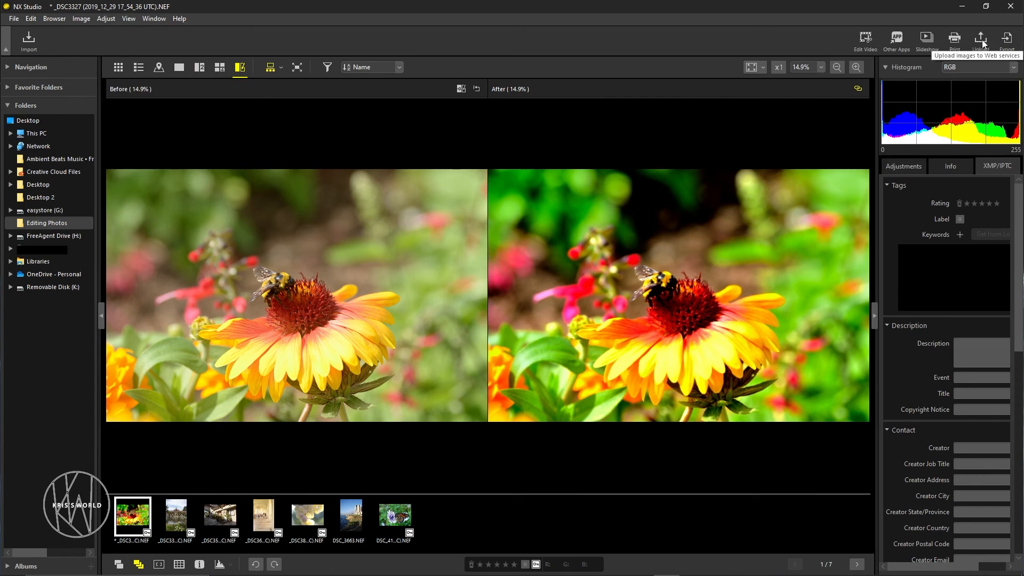
Step: Save the photo's edits, check which web services are offered for uploading, and close the upload window without uploading
key("ctrl+s")
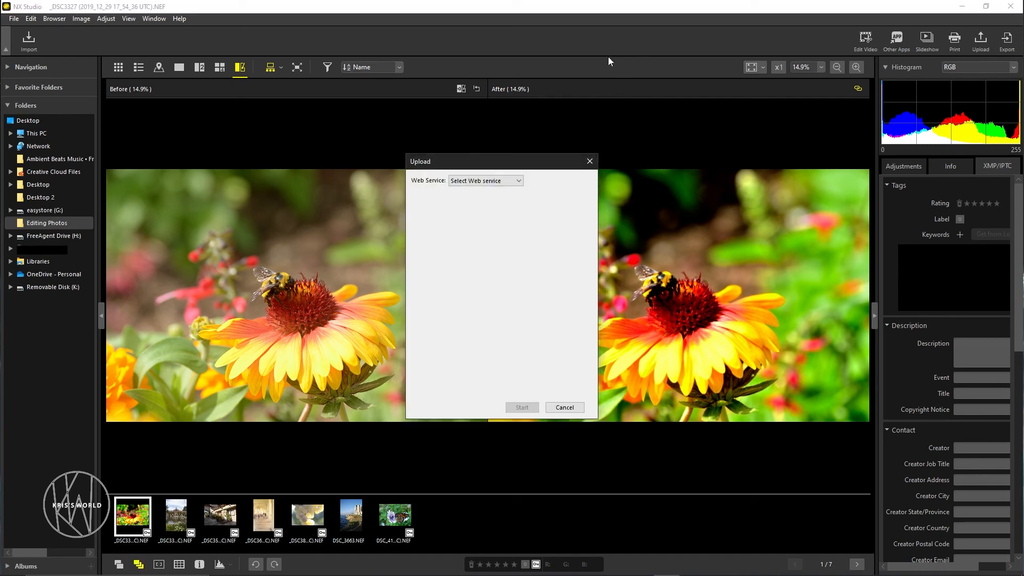
left_click(478, 182)
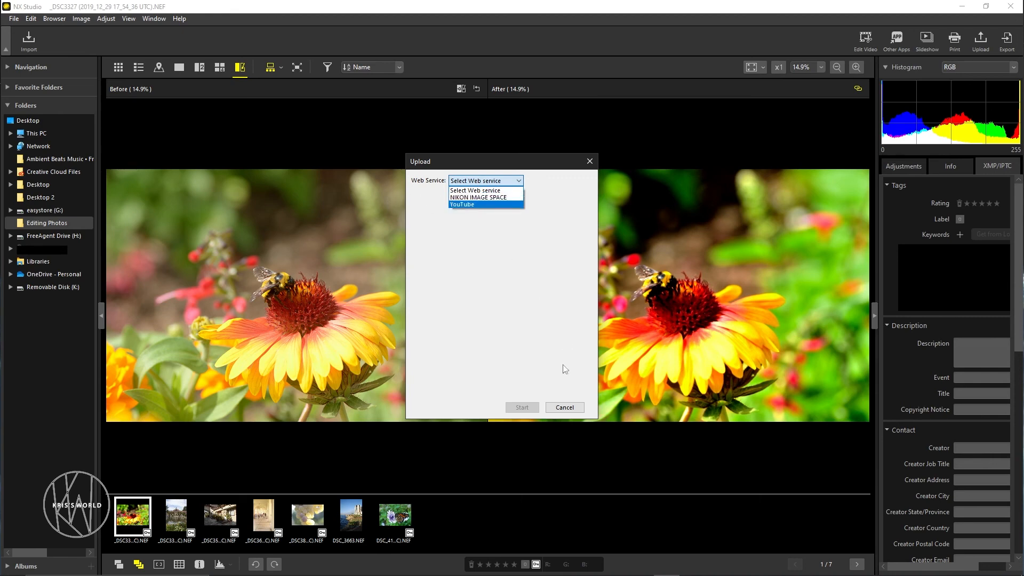
left_click(564, 410)
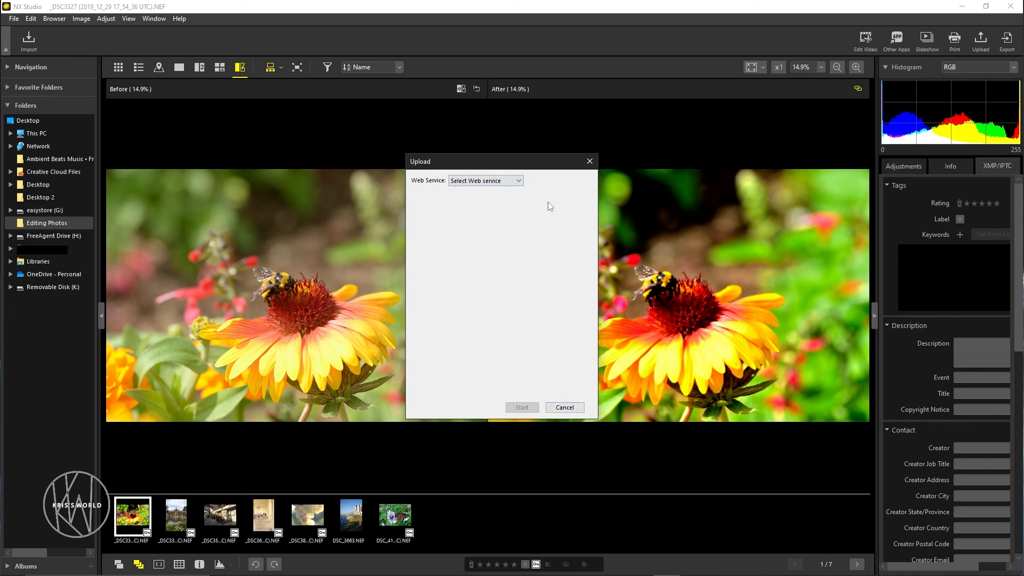
left_click(589, 161)
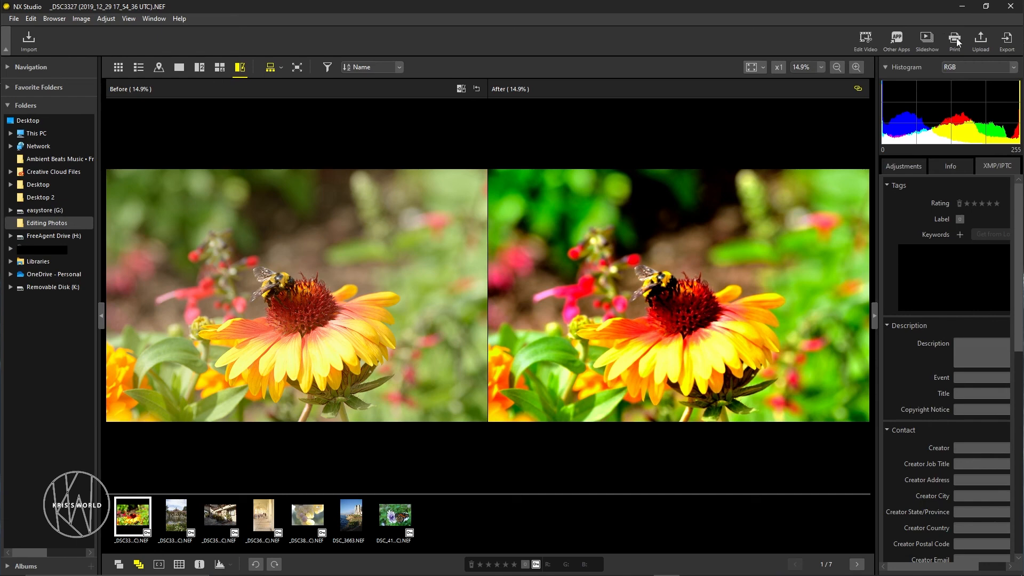
Step: Set up an export of the selected image as JPEG, try the lowest quality, and return the quality to 100
left_click(1005, 39)
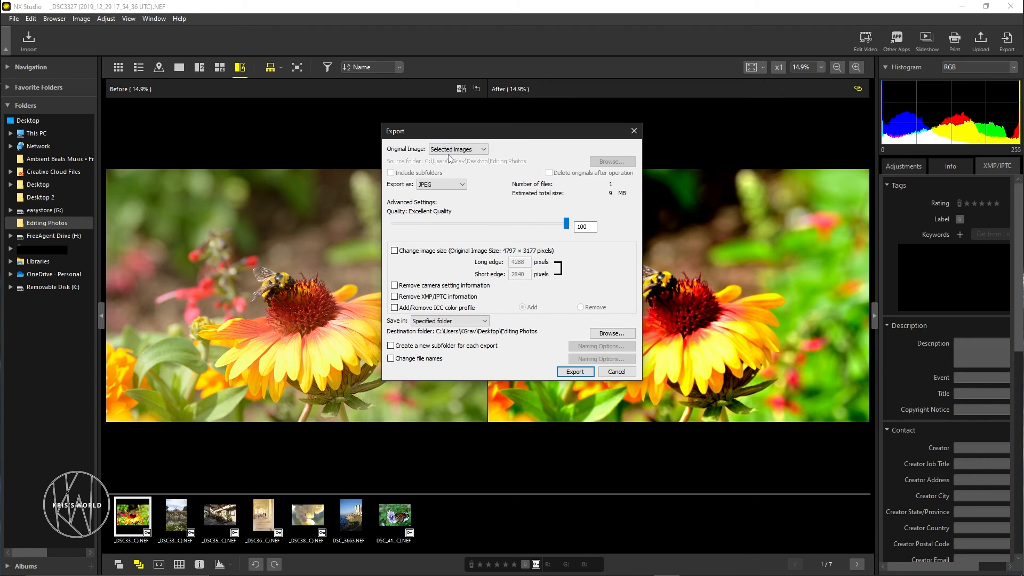
left_click(433, 190)
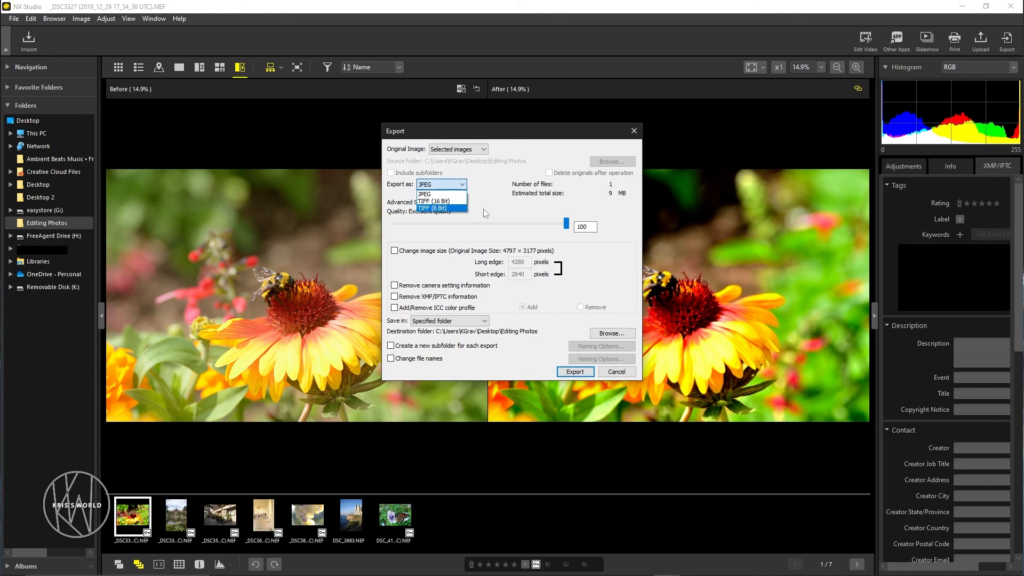
left_click(433, 194)
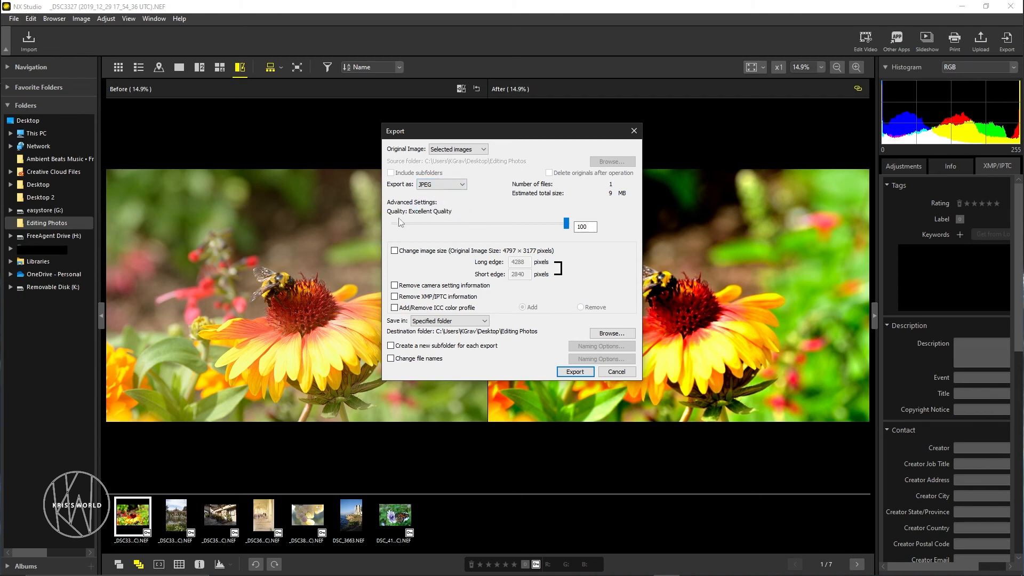
left_click_drag(565, 224, 388, 225)
left_click_drag(392, 224, 566, 225)
Step: Keep Specified folder as the save location, with Editing Photos as the destination, and export the image
left_click(427, 322)
left_click(431, 338)
left_click(427, 322)
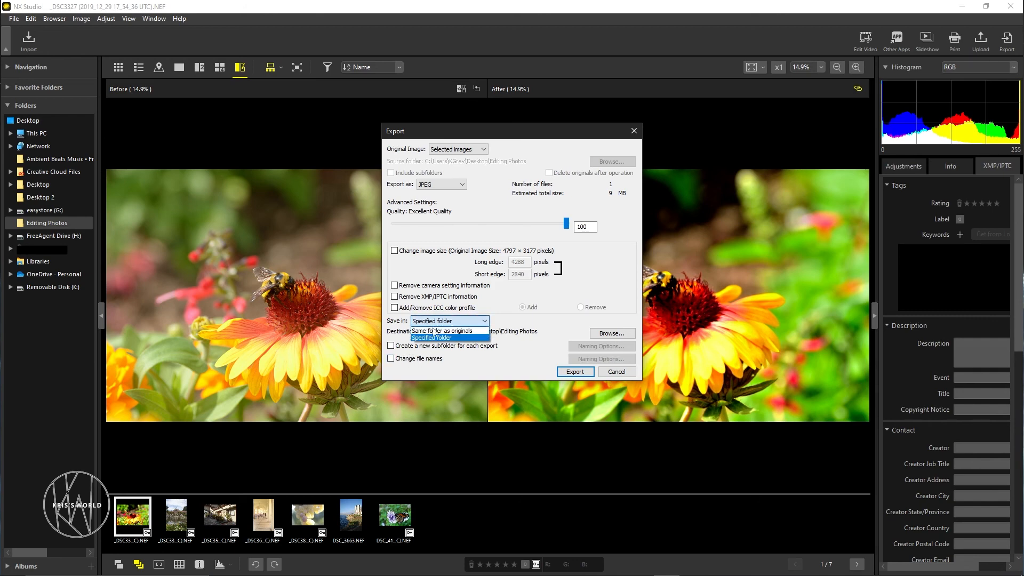
left_click(481, 366)
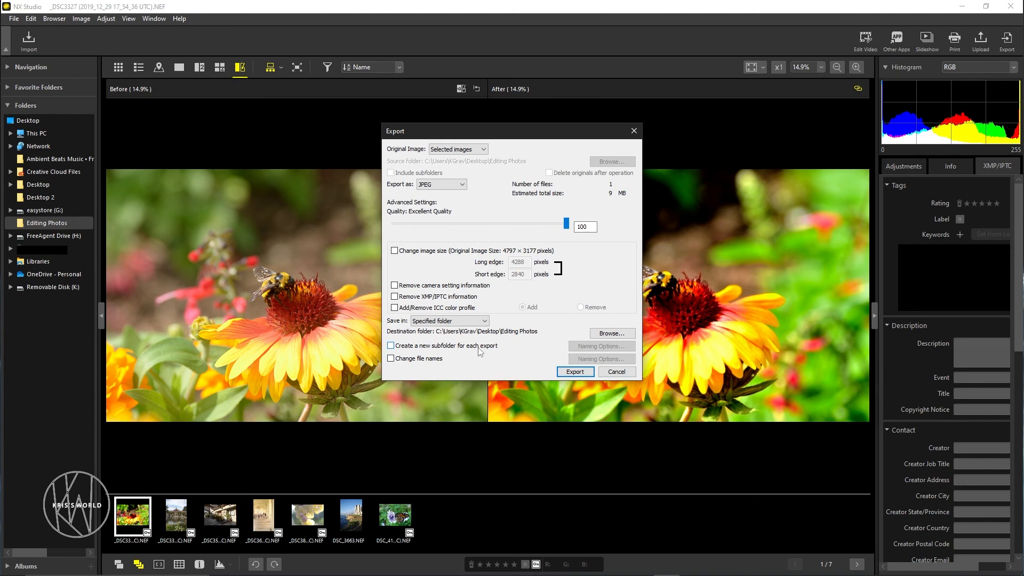
left_click(574, 372)
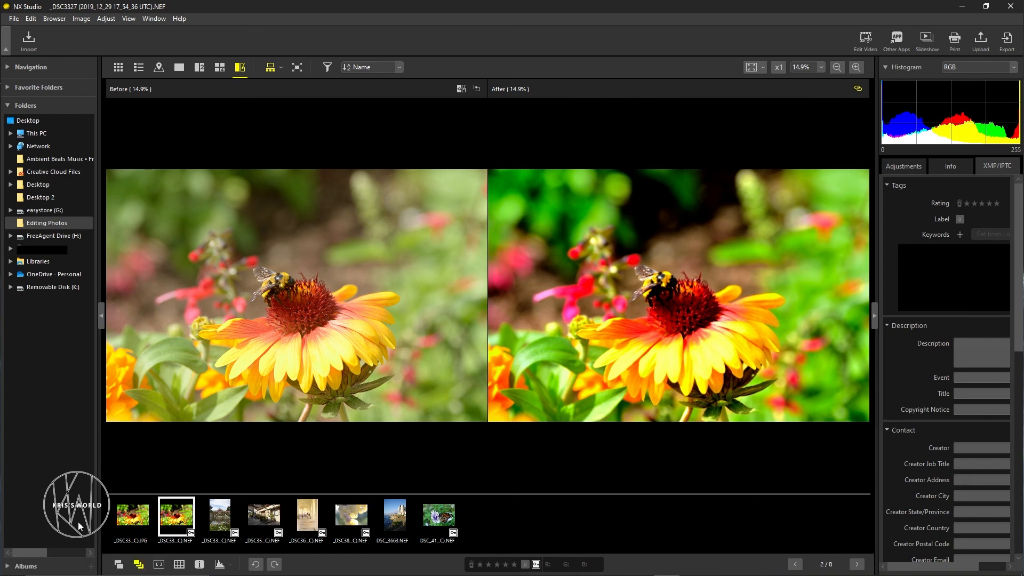
Step: Display the exported JPG in the before/after view and expand the Albums section
left_click(132, 519)
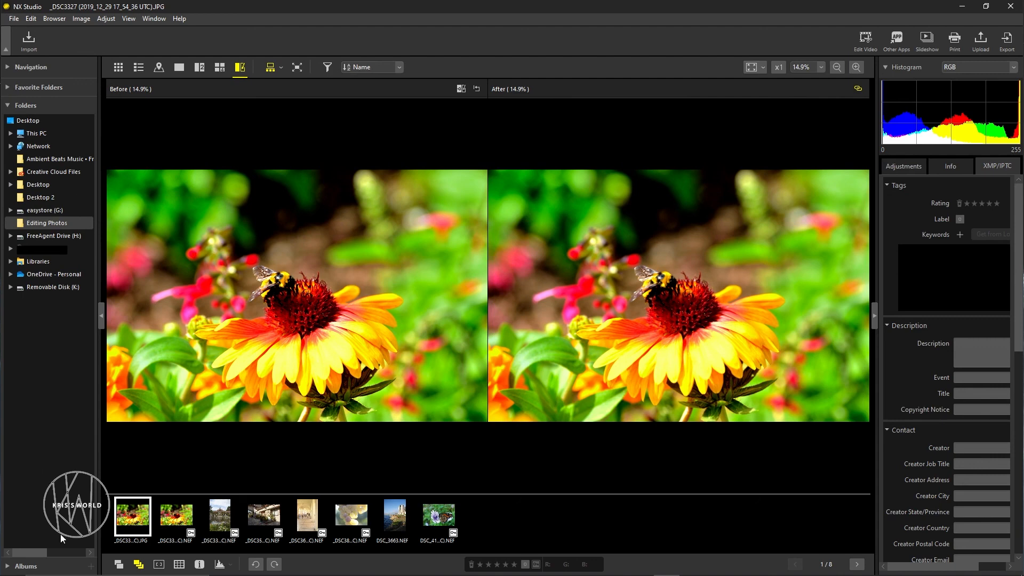
left_click(7, 567)
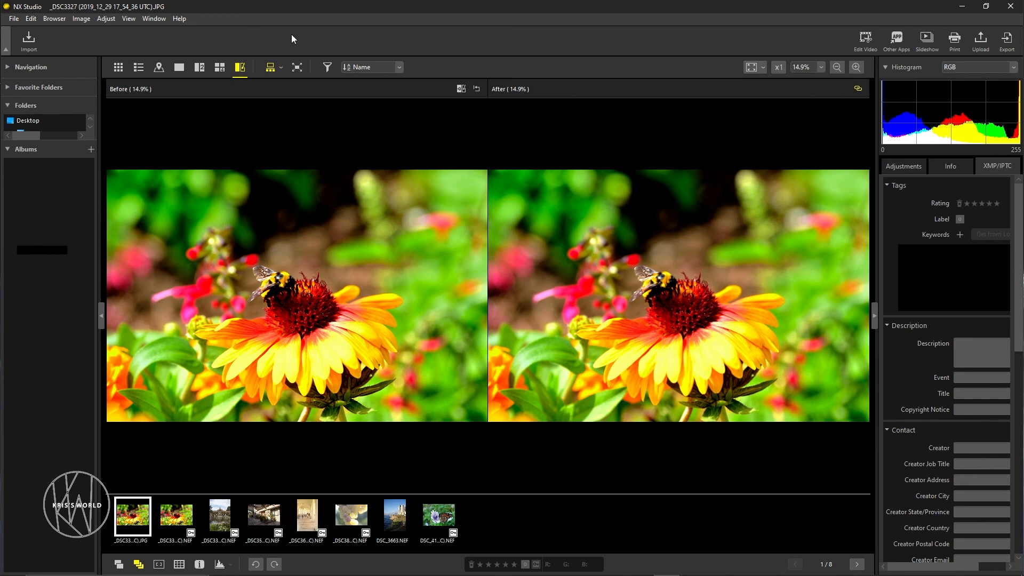
left_click(154, 18)
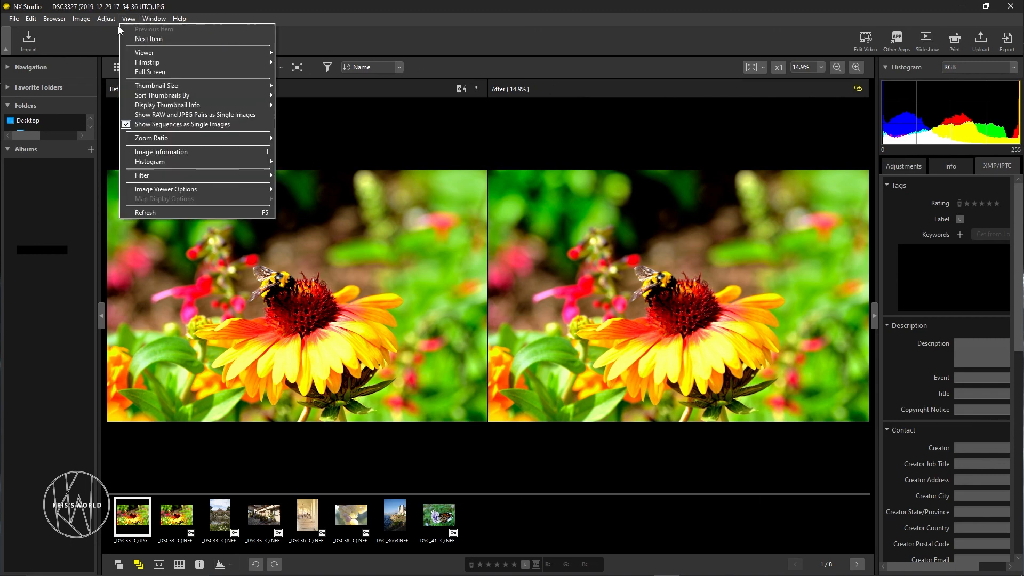
mouse_move(105, 21)
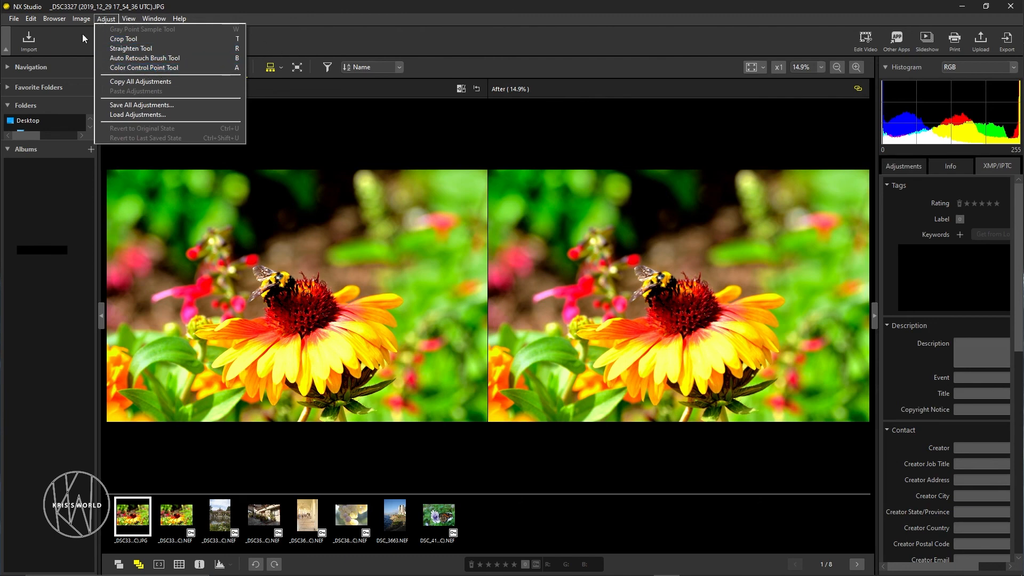
left_click(403, 45)
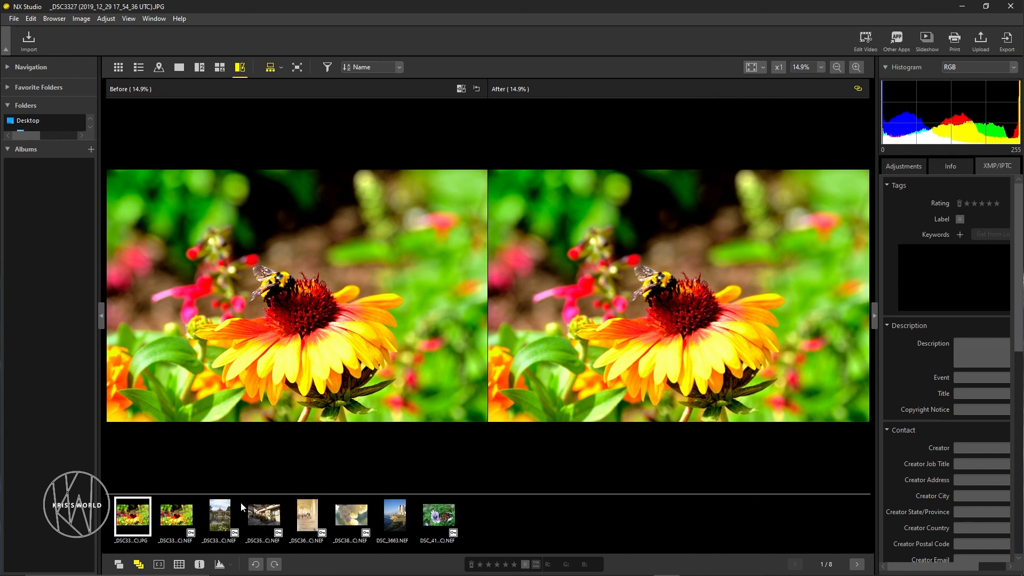
Step: Select the third photo in the filmstrip and minimize the program window to show the desktop
left_click(226, 517)
left_click(963, 6)
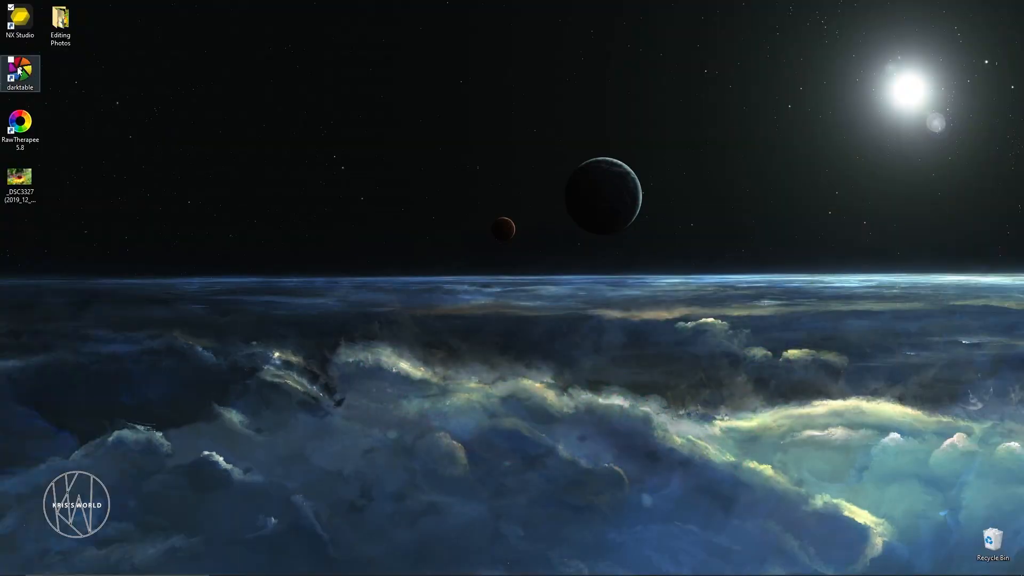